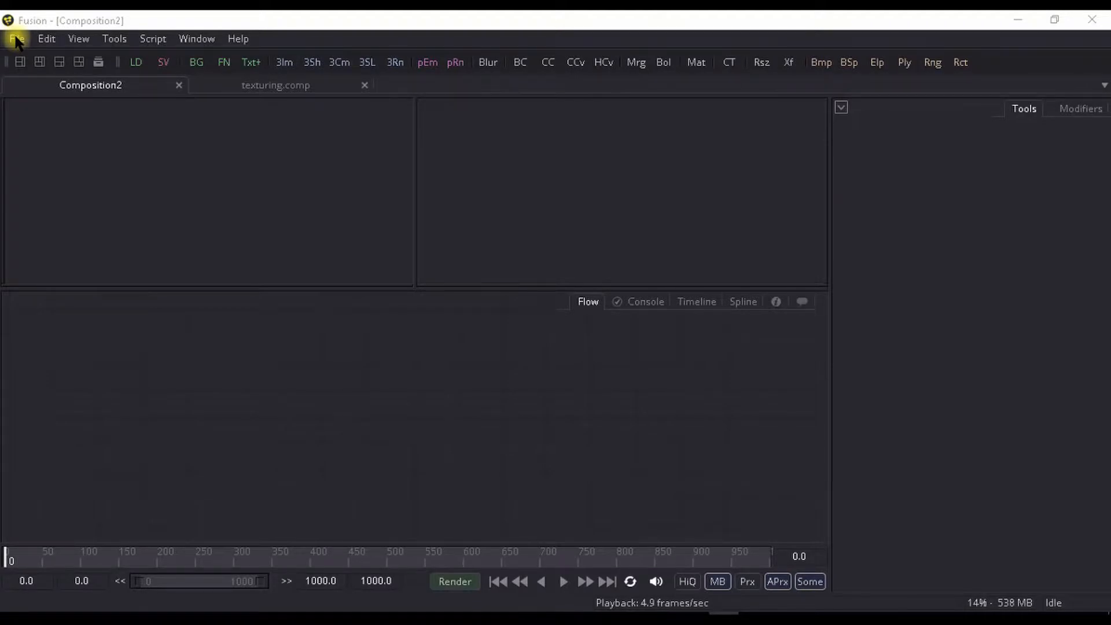
# - Import the Alembic scene container.abc, merging it into the existing document with the default import options
pyautogui.click(16, 38)
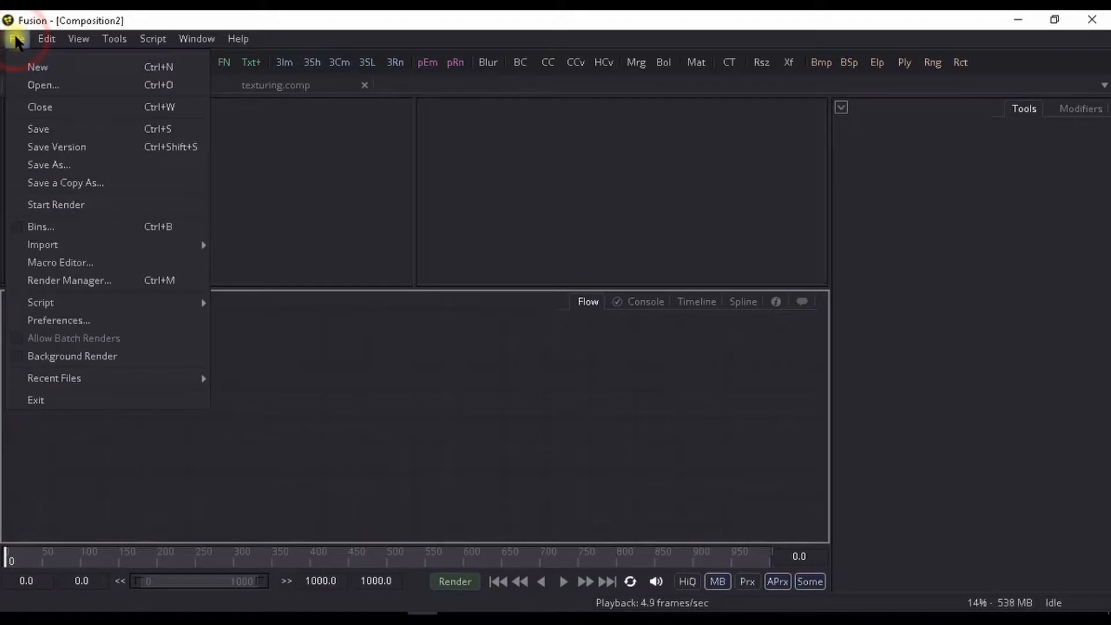
pyautogui.moveTo(95, 242)
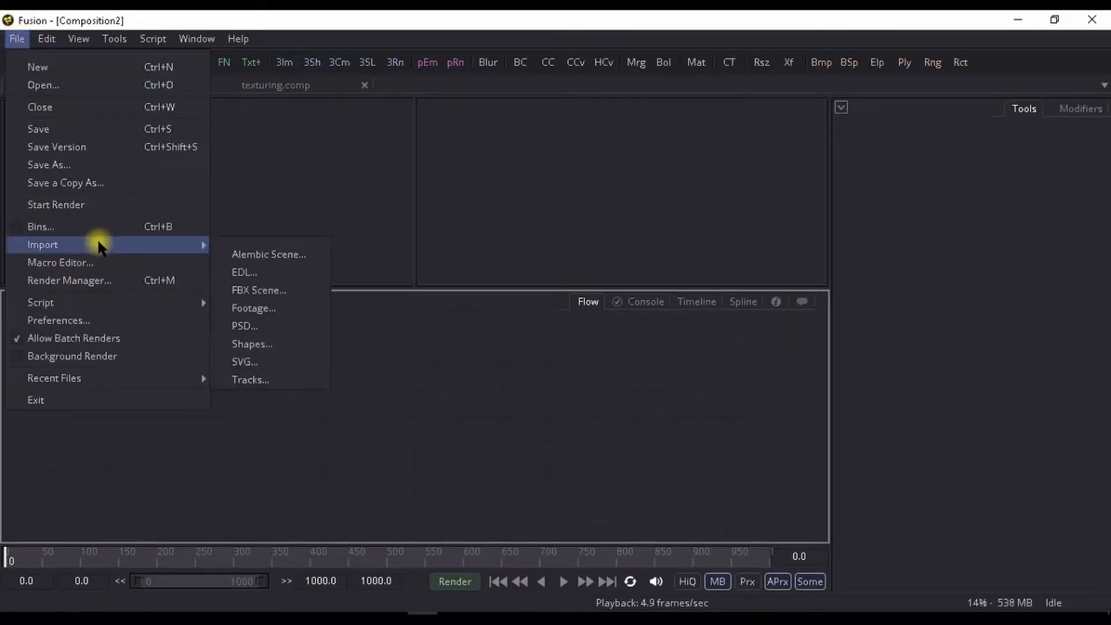
pyautogui.click(250, 257)
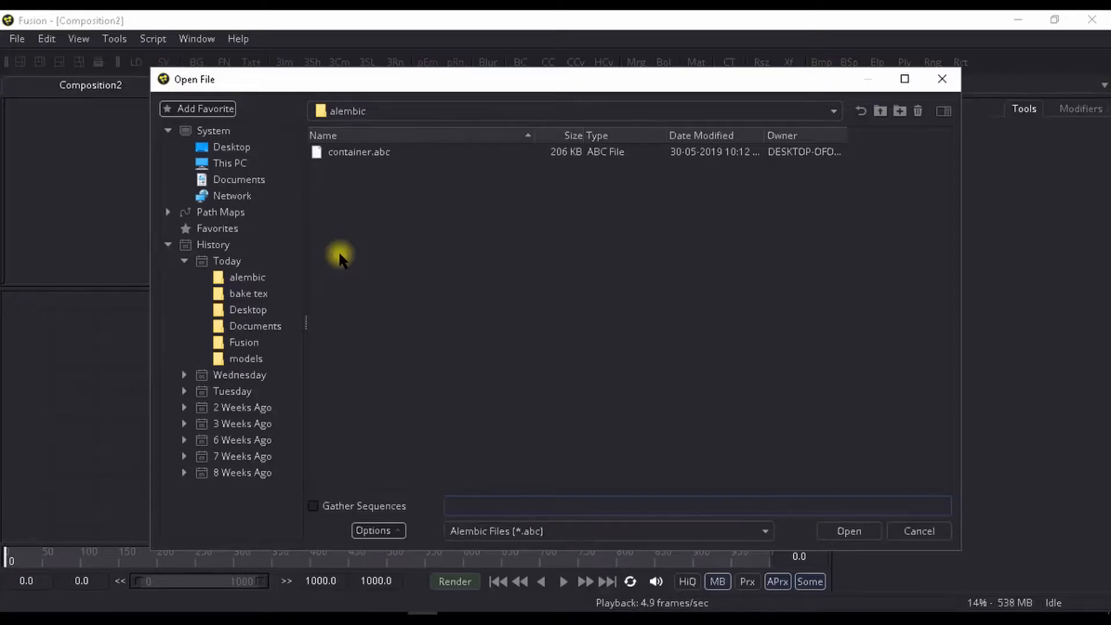
pyautogui.click(364, 153)
pyautogui.click(849, 531)
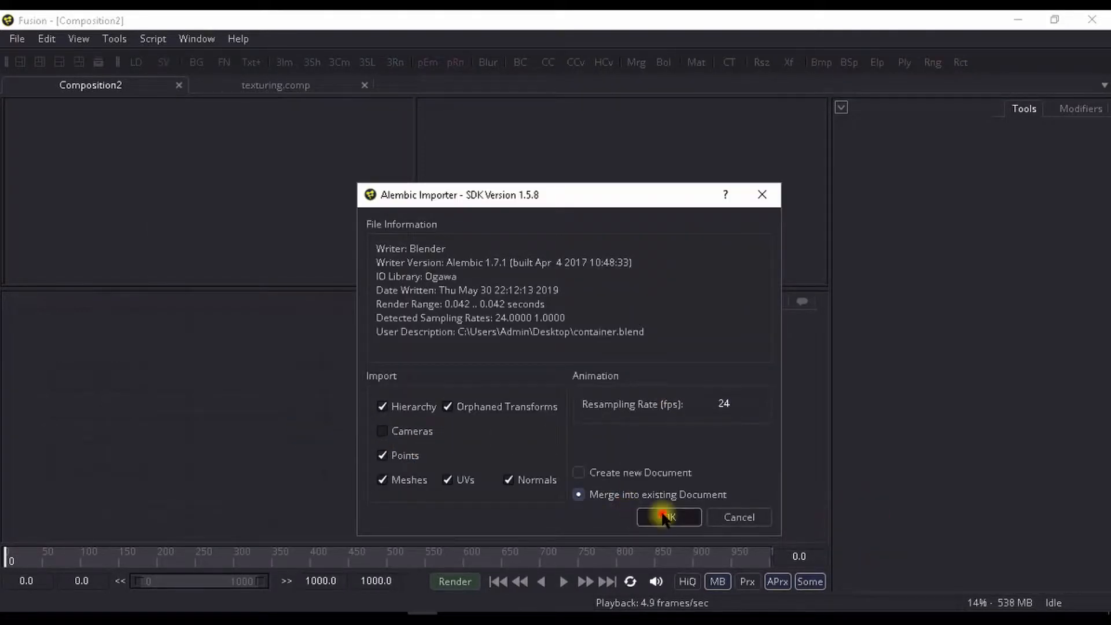
pyautogui.click(665, 515)
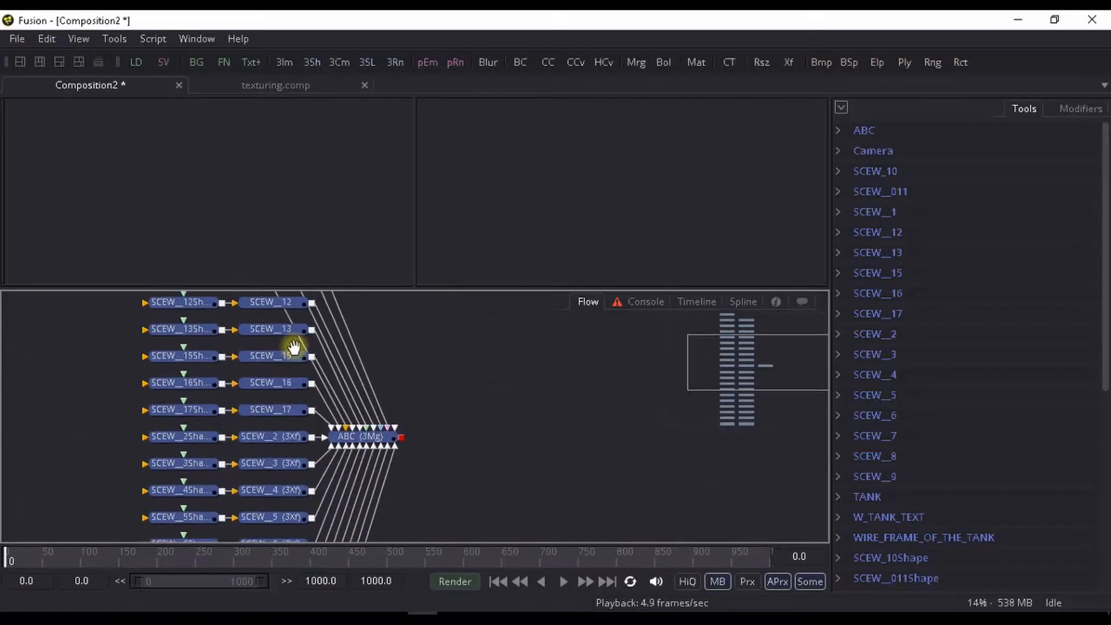
# - Show the ABC Merge 3D node in the first viewer and widen that viewer
pyautogui.scroll(5, 426, 458)
pyautogui.click(428, 463)
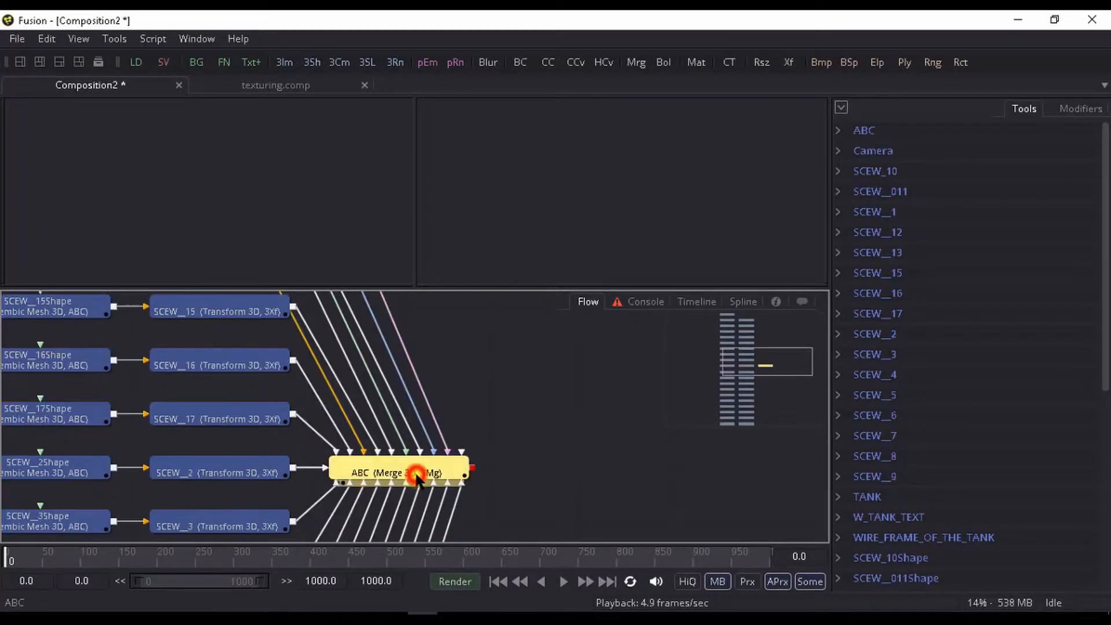
pyautogui.press('1')
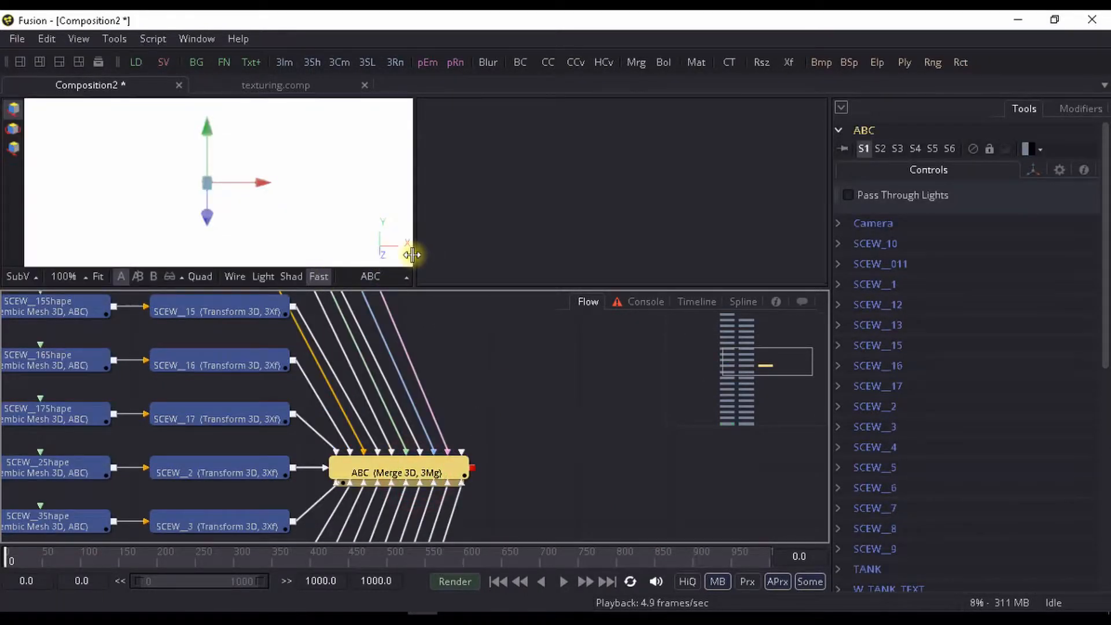
pyautogui.click(415, 259)
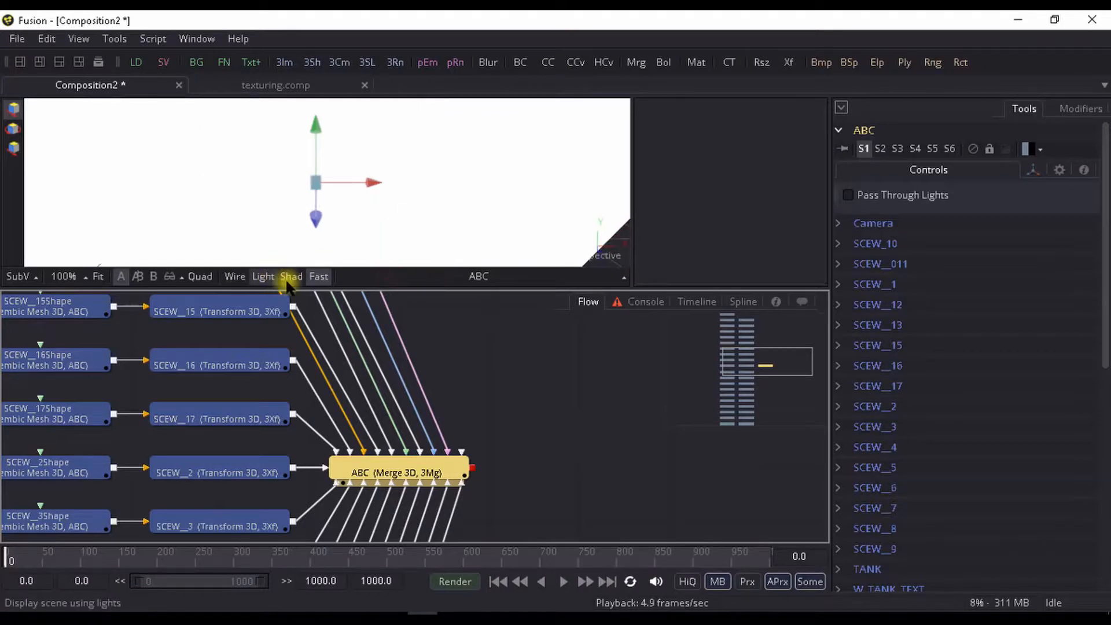
# - Turn on lighting and shadows in the viewer and inspect the container from several sides
pyautogui.scroll(-5, 348, 223)
pyautogui.moveTo(350, 217); pyautogui.dragTo(476, 192)
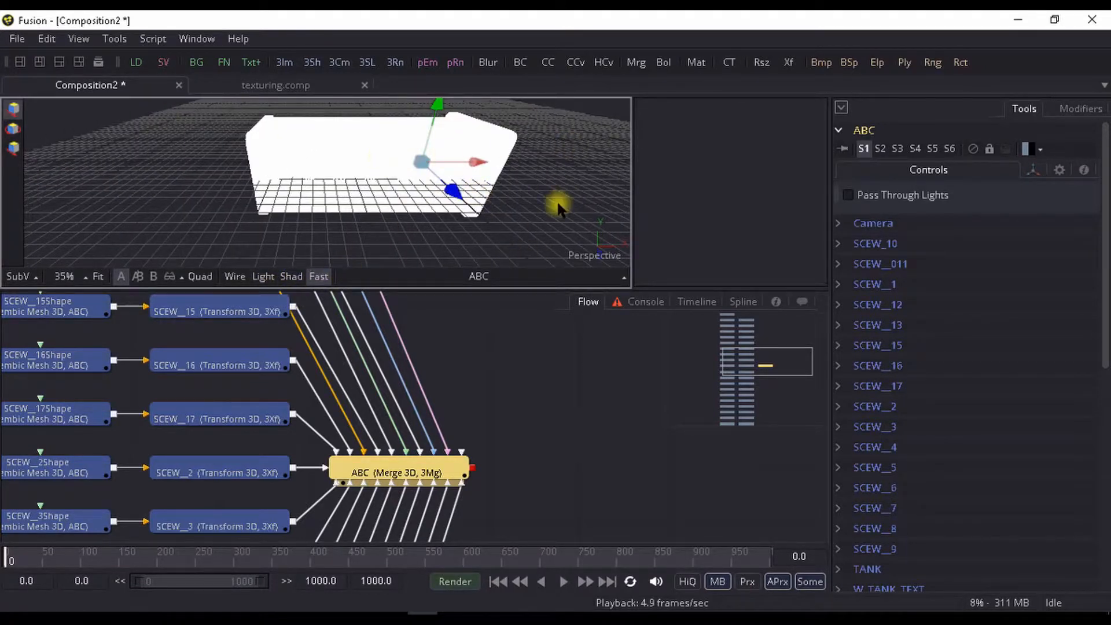
pyautogui.click(288, 272)
pyautogui.scroll(3, 347, 224)
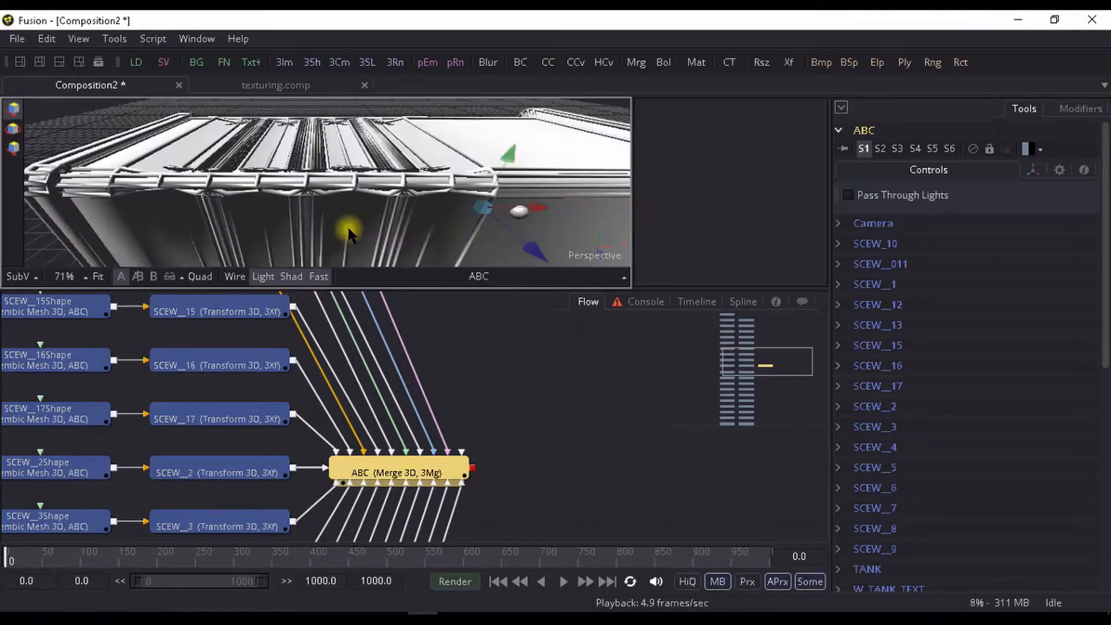
pyautogui.moveTo(414, 228); pyautogui.dragTo(465, 196)
pyautogui.moveTo(331, 154); pyautogui.dragTo(300, 163)
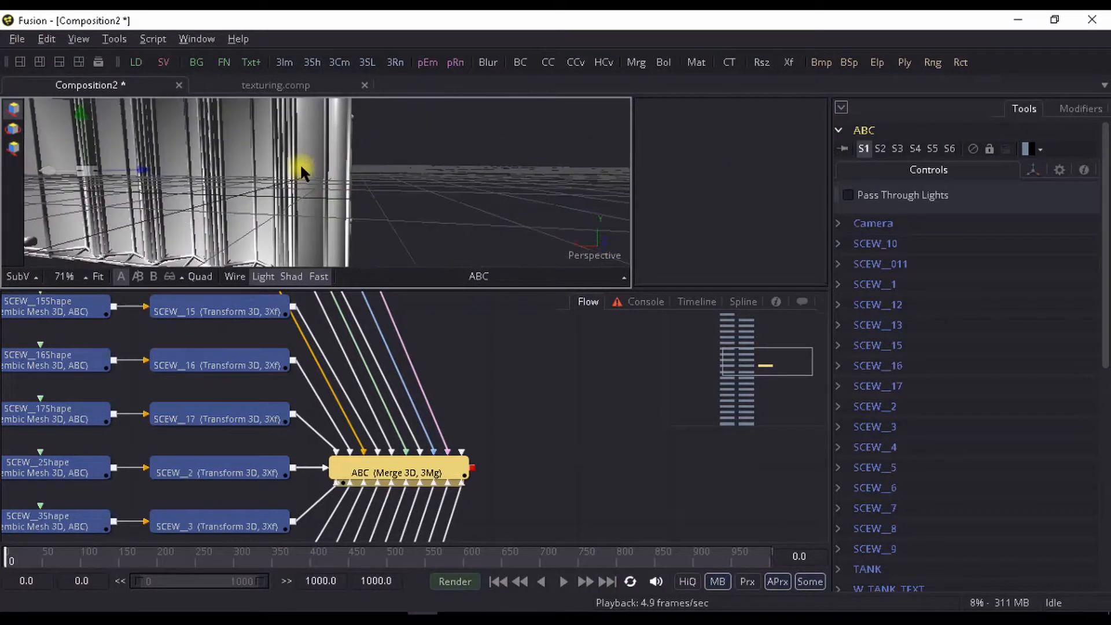
pyautogui.moveTo(632, 179); pyautogui.dragTo(579, 117)
pyautogui.moveTo(434, 186); pyautogui.dragTo(355, 187)
# - Add a Merge 3D node after the ABC merge node
pyautogui.moveTo(457, 438); pyautogui.dragTo(362, 397)
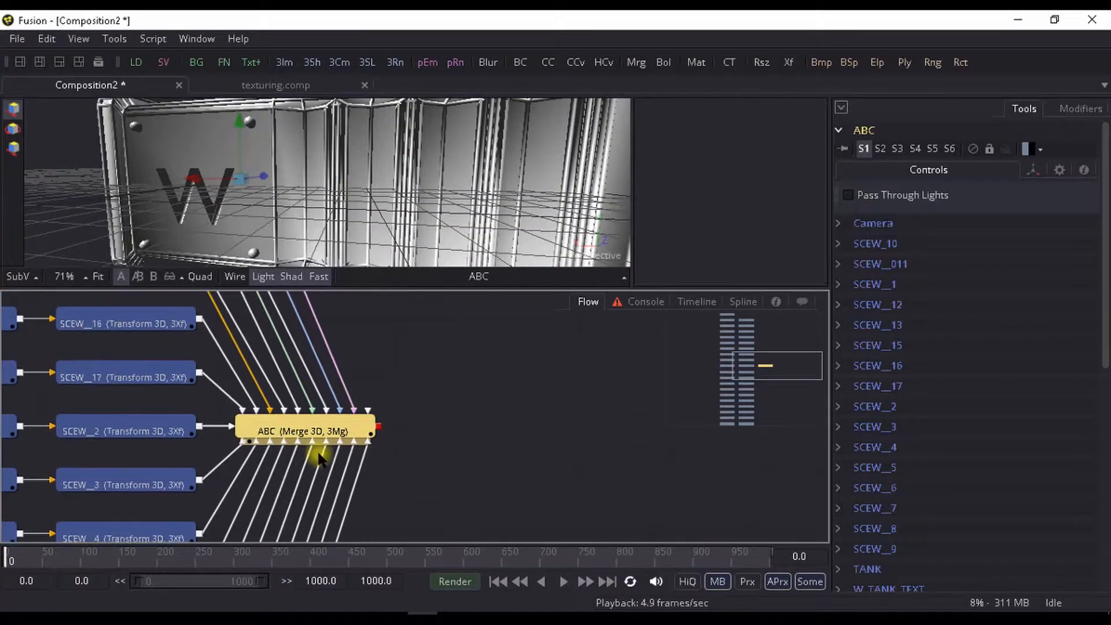
pyautogui.click(327, 435)
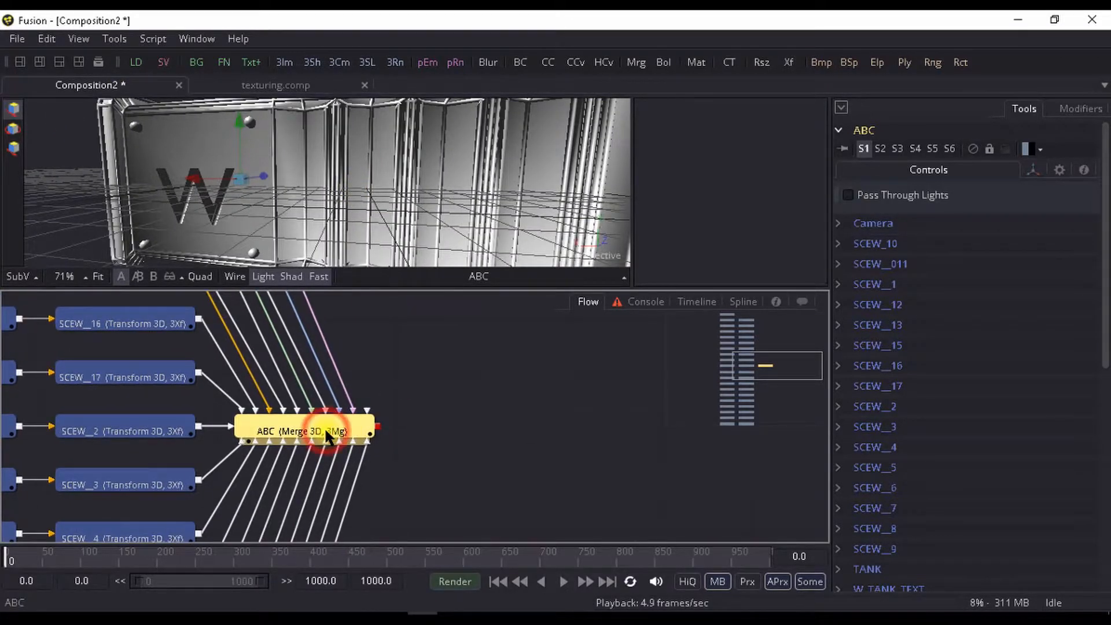
pyautogui.hotkey('ctrl', 'space')
pyautogui.write('me')
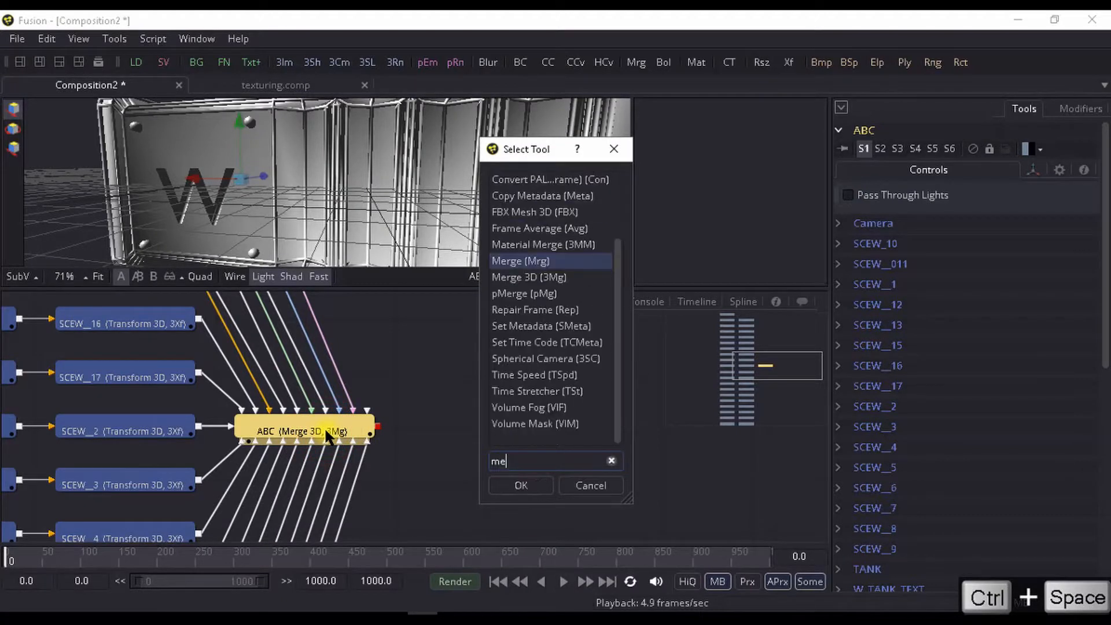
pyautogui.press('Down')
pyautogui.press('Return')
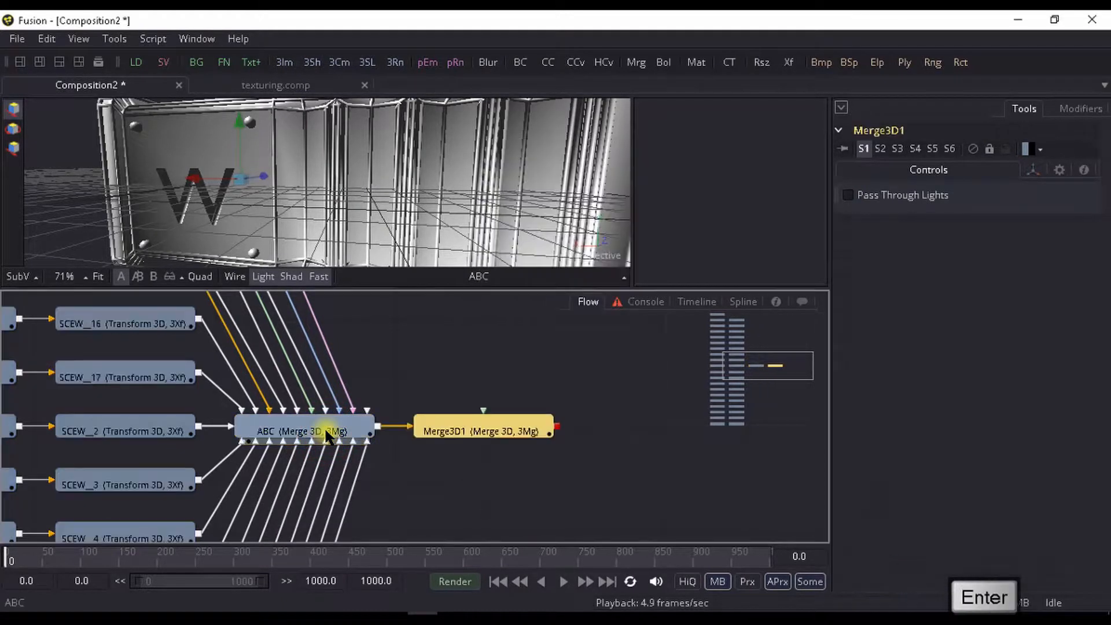
# - Paste the copied lights group into the new Merge 3D, place it lower in the flow, and show Merge3D1 in the first viewer
pyautogui.hotkey('ctrl', 'v')
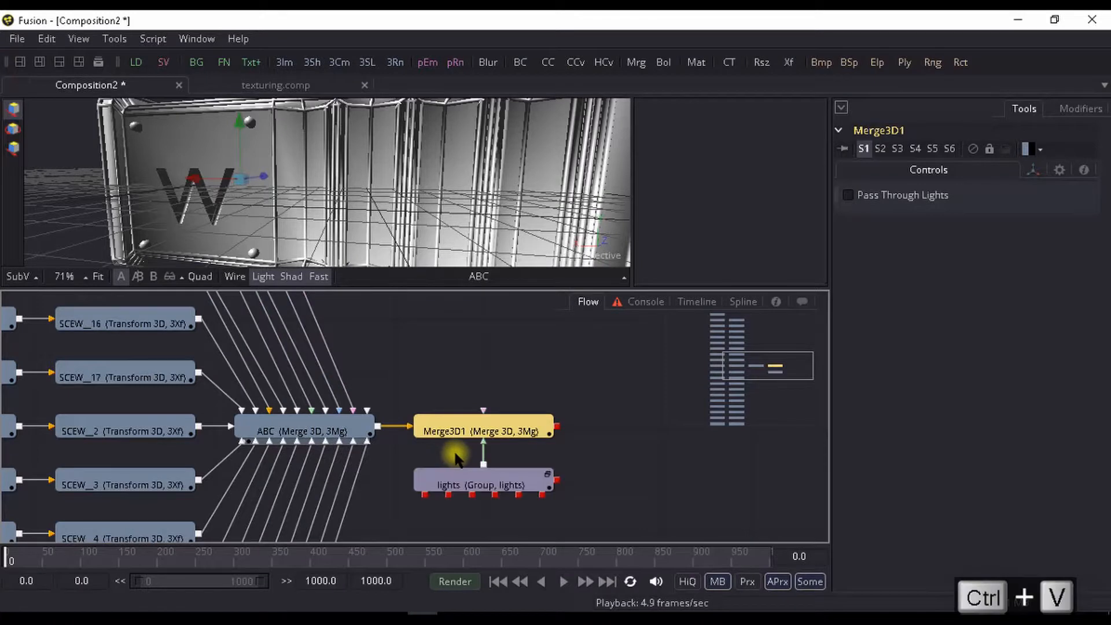
pyautogui.moveTo(473, 476); pyautogui.dragTo(480, 503)
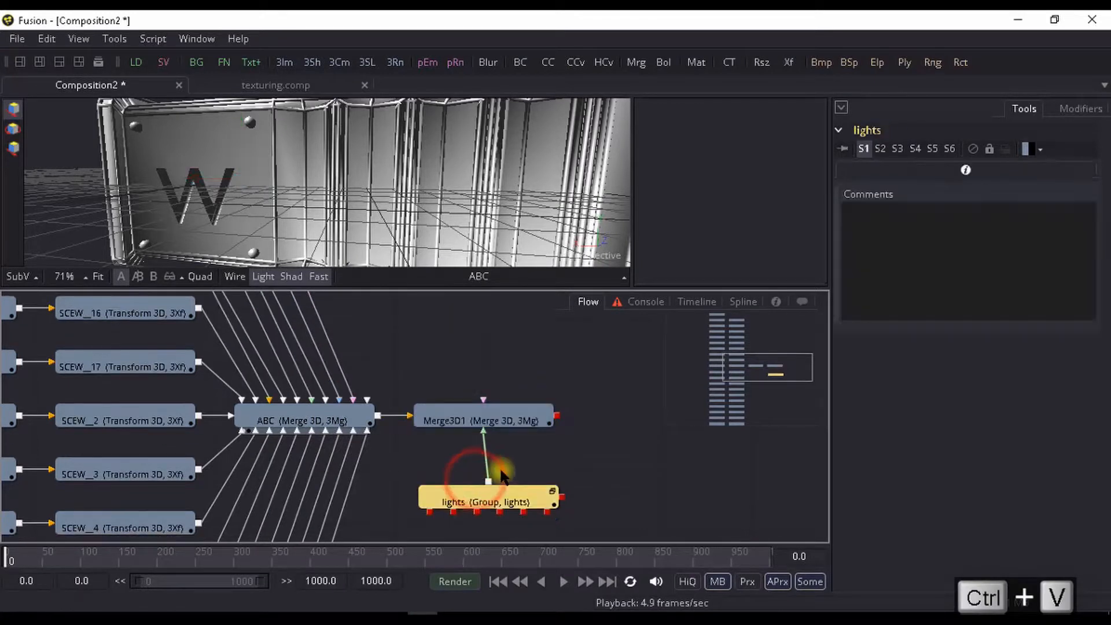
pyautogui.click(493, 430)
pyautogui.press('1')
pyautogui.scroll(-2, 426, 218)
pyautogui.moveTo(427, 220); pyautogui.dragTo(353, 165)
pyautogui.scroll(1, 353, 165)
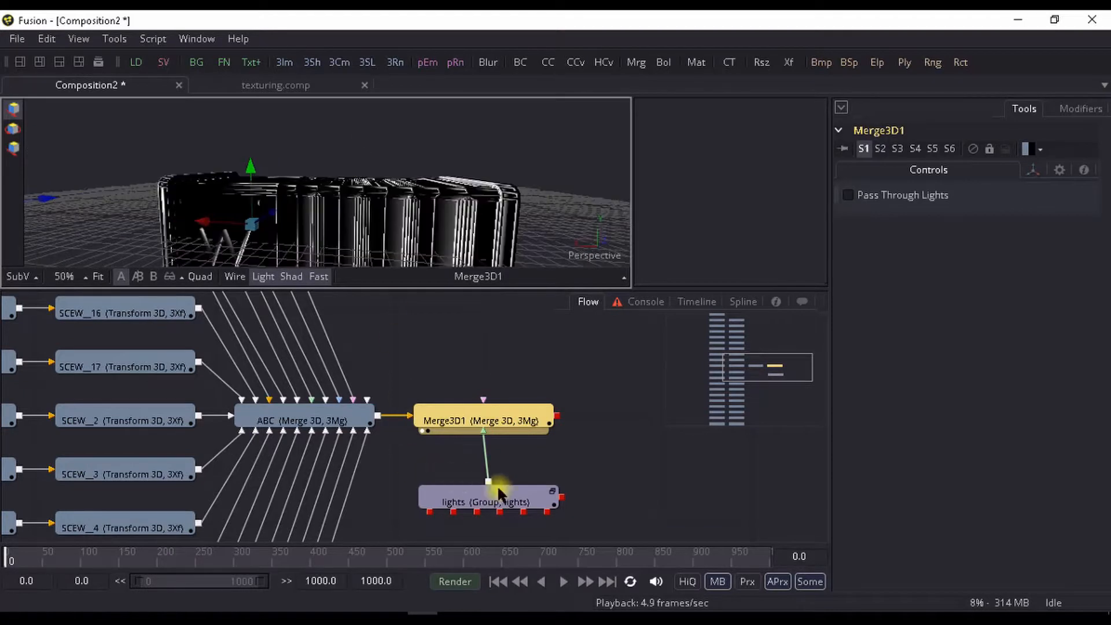
# - Ungroup the lights group into its separate point light nodes
pyautogui.click(551, 494)
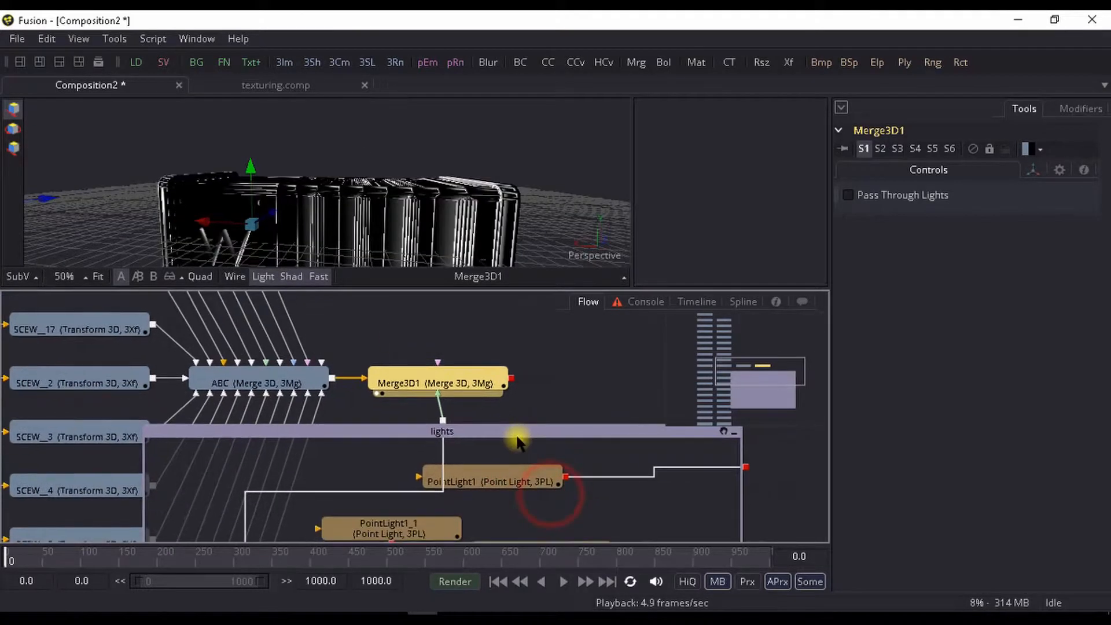
pyautogui.rightClick(528, 433)
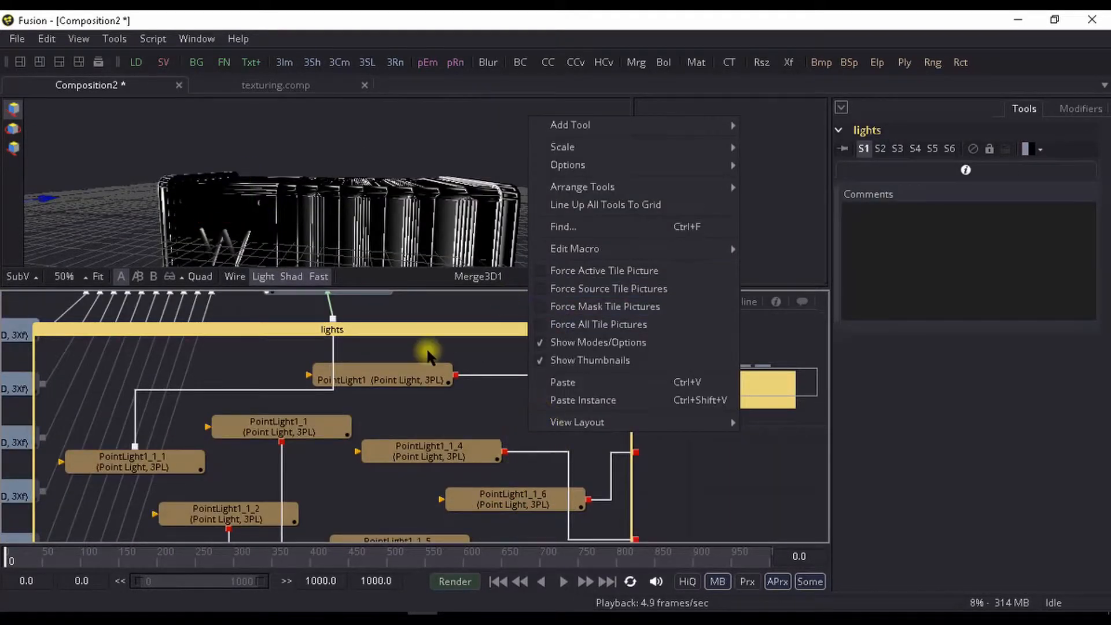
pyautogui.click(451, 334)
pyautogui.click(622, 335)
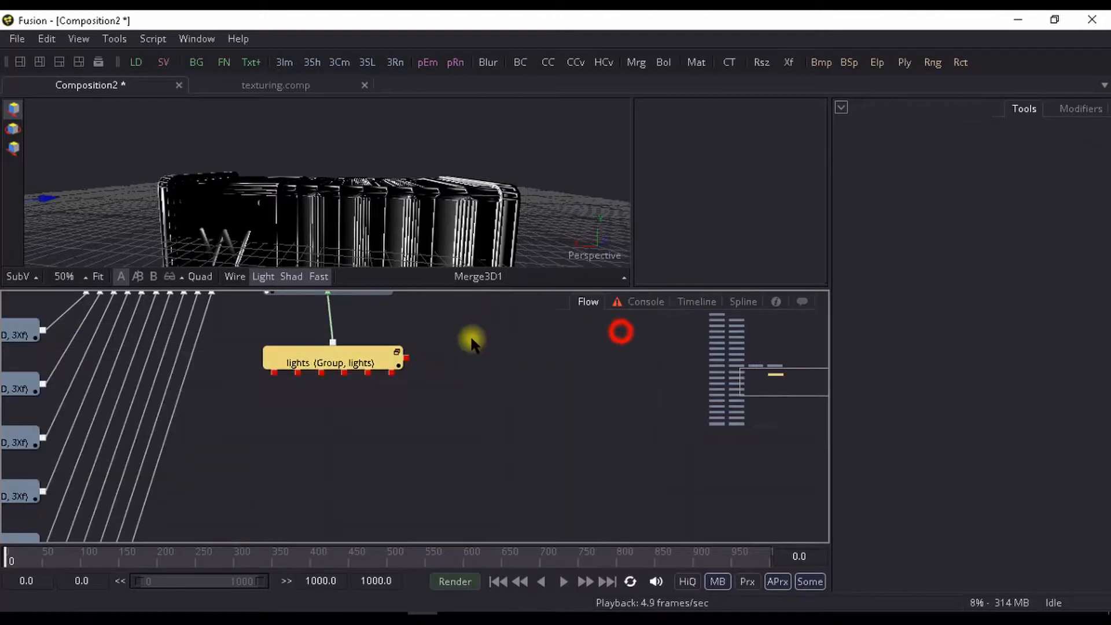
pyautogui.rightClick(332, 355)
pyautogui.click(376, 238)
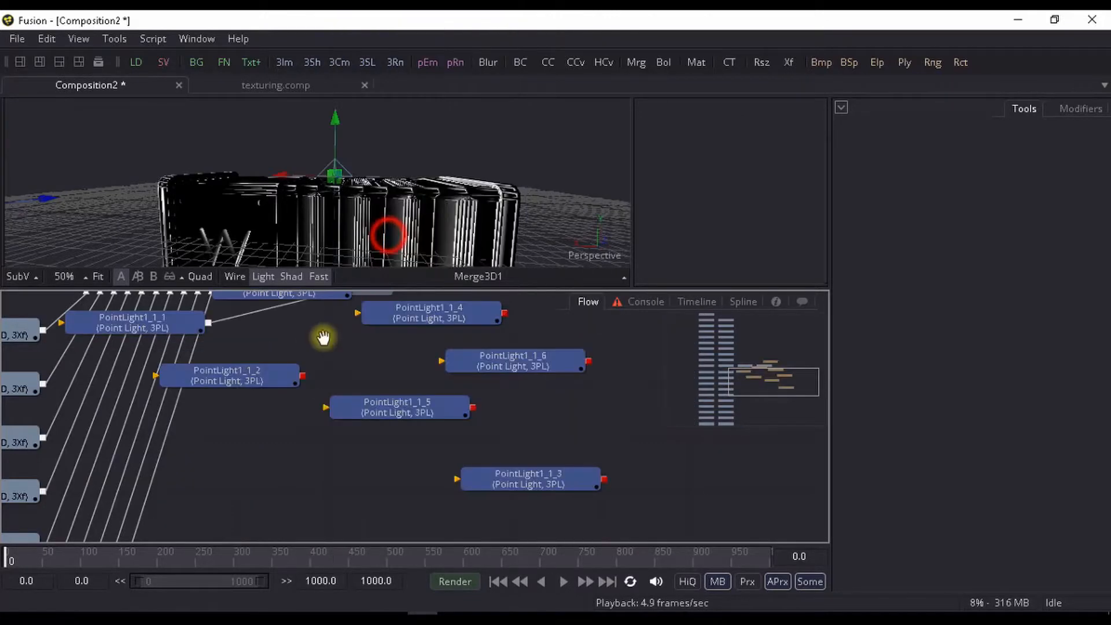
pyautogui.moveTo(327, 393); pyautogui.dragTo(424, 470)
pyautogui.scroll(-2, 509, 427)
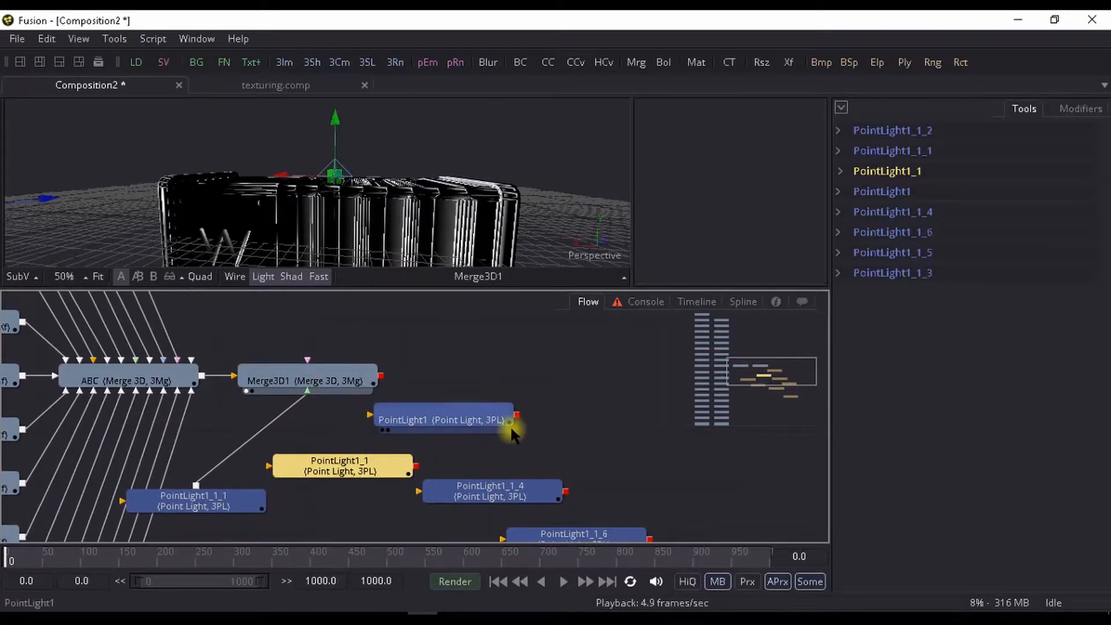
# - Connect PointLight1, PointLight1_1, PointLight1_1_2, PointLight1_1_5 and PointLight1_1_6 to Merge3D1
pyautogui.moveTo(516, 426); pyautogui.dragTo(373, 394)
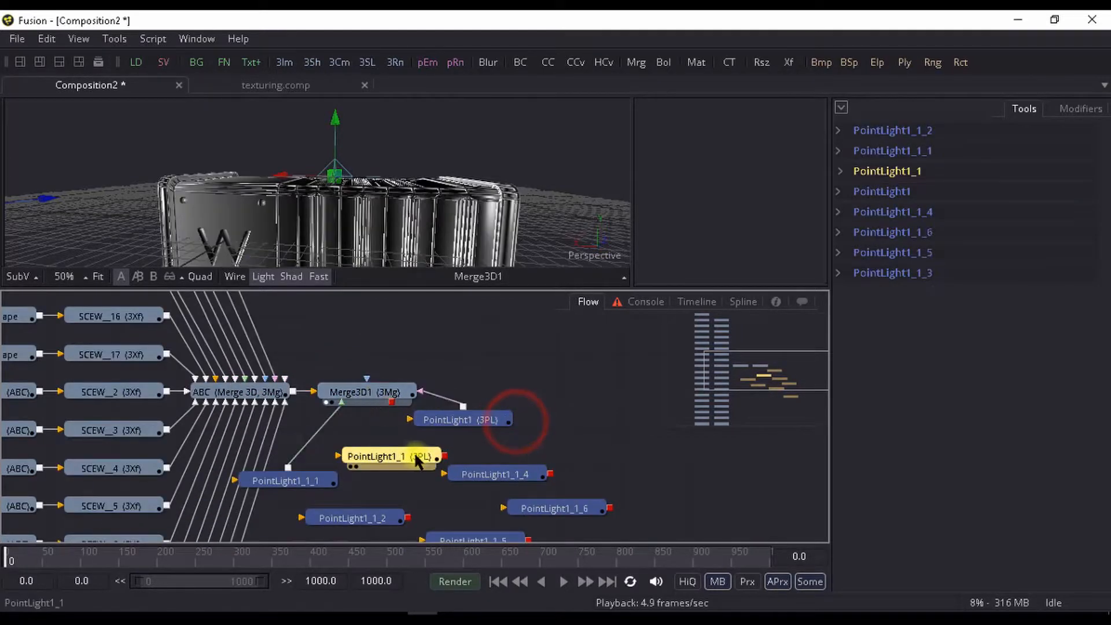
pyautogui.moveTo(443, 454); pyautogui.dragTo(374, 393)
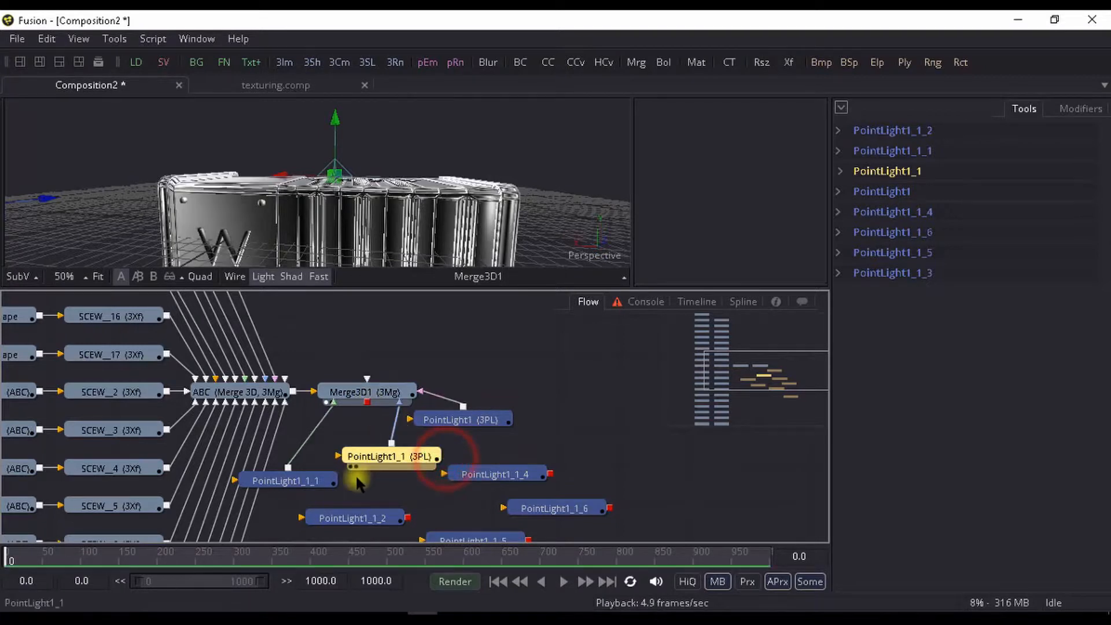
pyautogui.moveTo(399, 501); pyautogui.dragTo(371, 380)
pyautogui.moveTo(512, 528); pyautogui.dragTo(375, 381)
pyautogui.moveTo(602, 490); pyautogui.dragTo(360, 378)
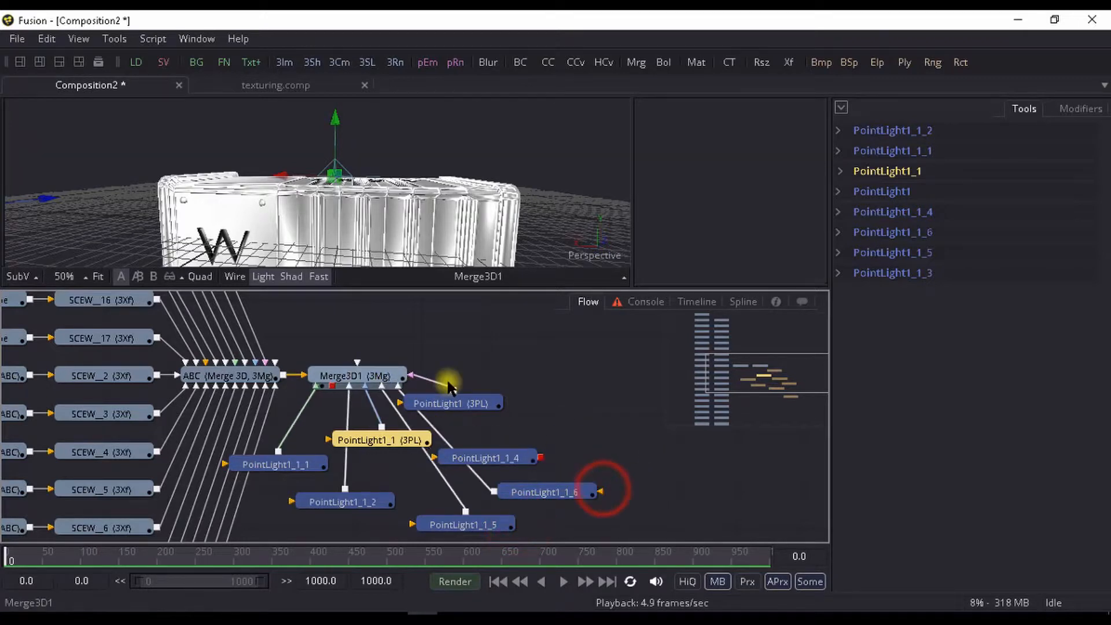
# - Move the point light nodes farther below Merge3D1 and inspect the container's lighting from several angles
pyautogui.moveTo(453, 409); pyautogui.dragTo(440, 538)
pyautogui.scroll(-5, 397, 162)
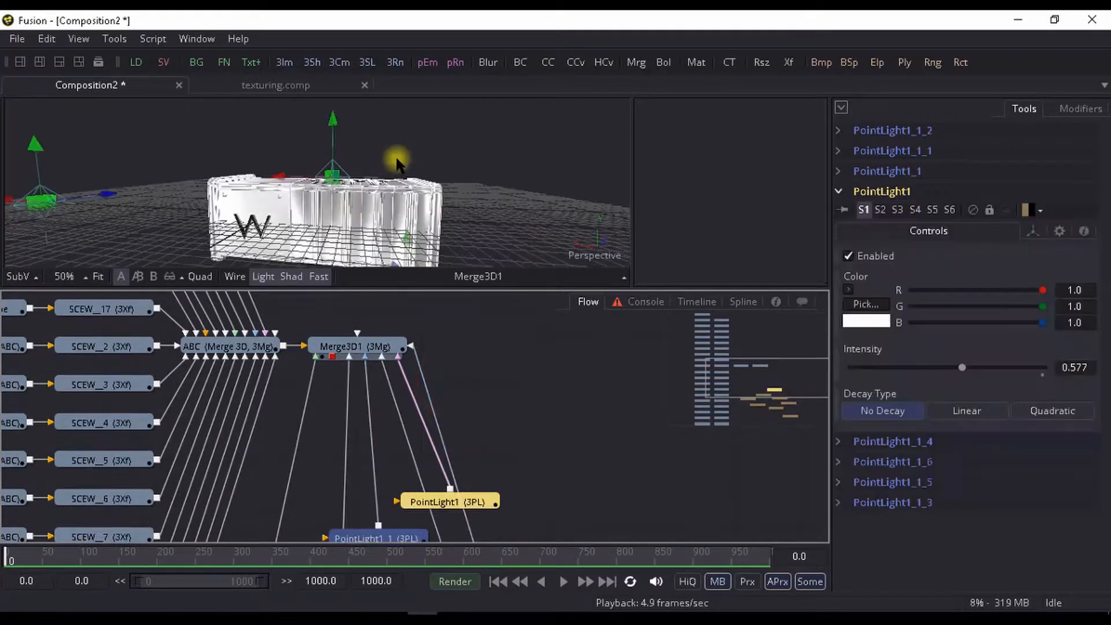
pyautogui.moveTo(307, 178); pyautogui.dragTo(313, 128)
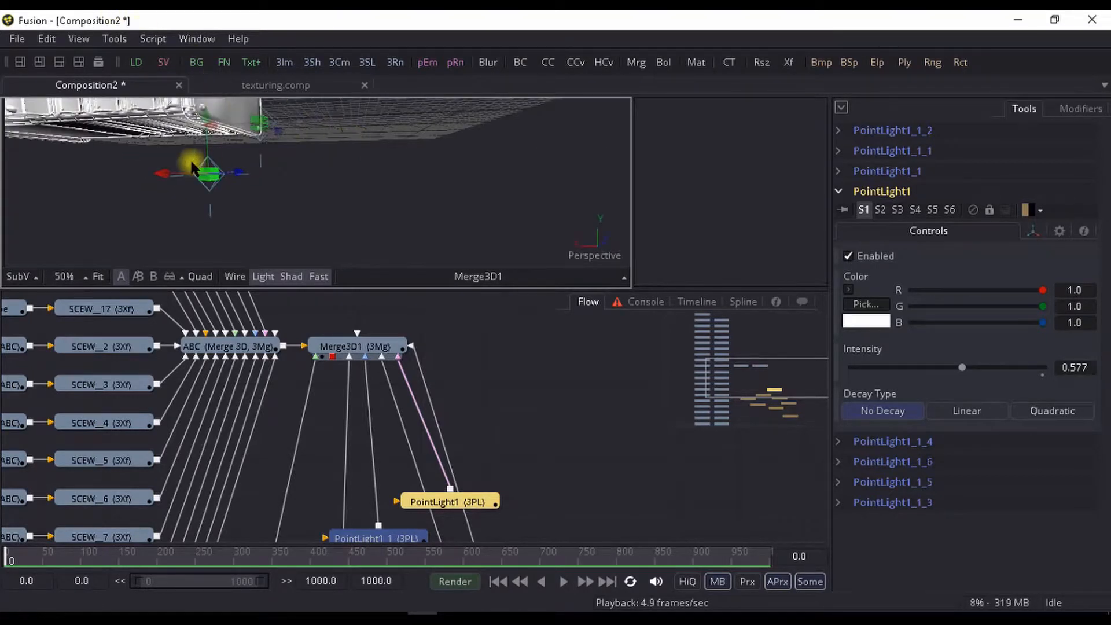
pyautogui.moveTo(192, 168); pyautogui.dragTo(417, 239)
pyautogui.scroll(2, 268, 205)
pyautogui.moveTo(267, 205); pyautogui.dragTo(360, 255)
pyautogui.scroll(-1, 243, 202)
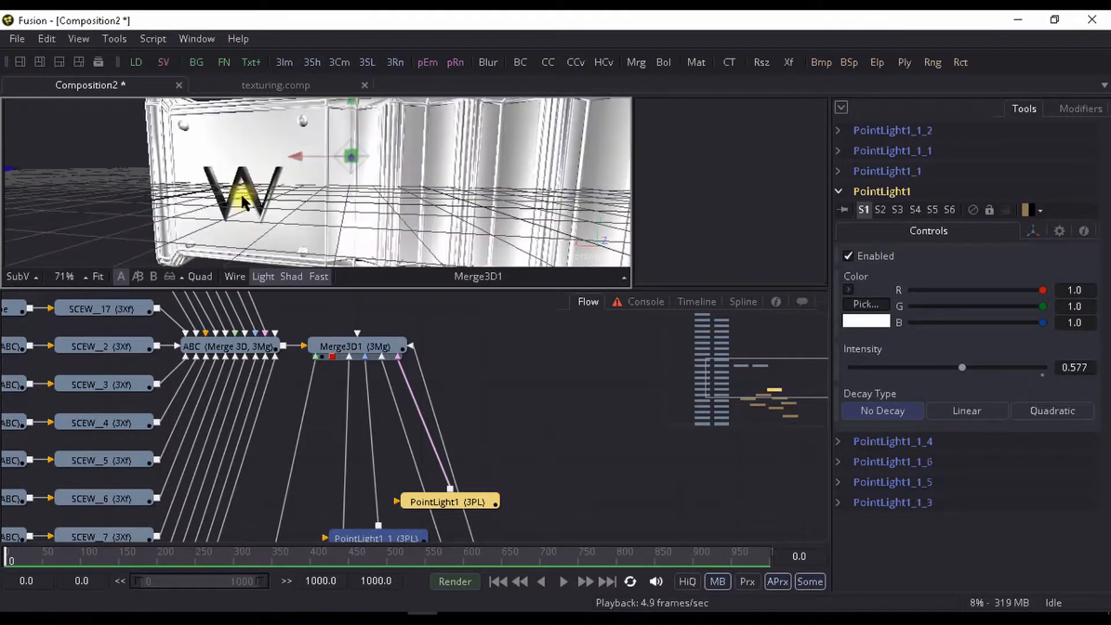
# - Group Merge3D1 together with all the point light nodes
pyautogui.moveTo(297, 454); pyautogui.dragTo(454, 327)
pyautogui.moveTo(394, 306); pyautogui.dragTo(599, 512)
pyautogui.scroll(-1, 398, 324)
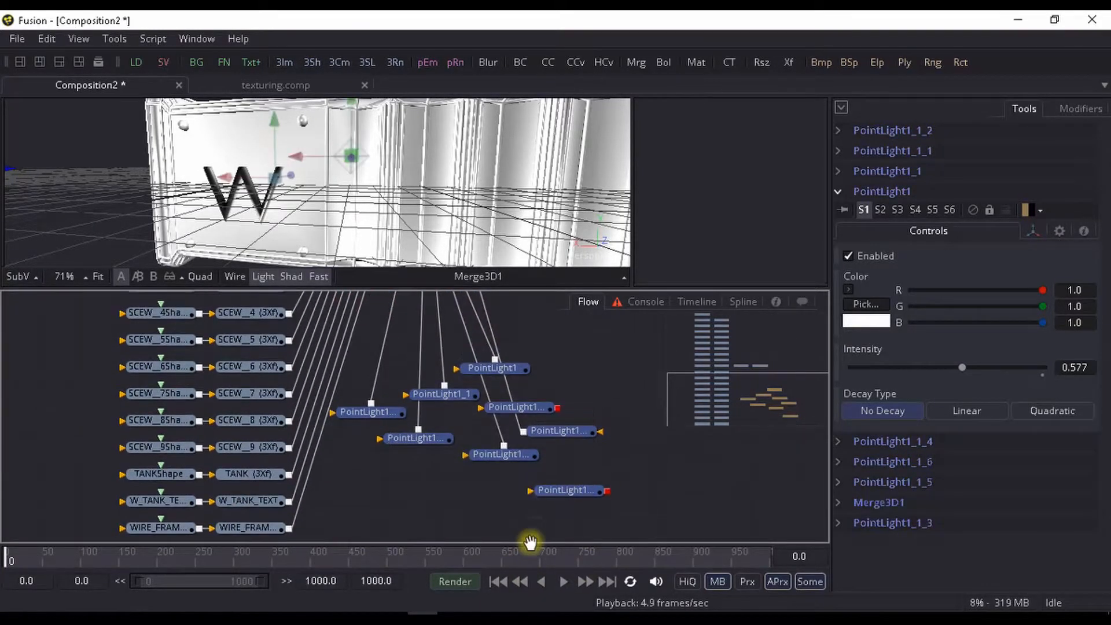
pyautogui.moveTo(501, 339); pyautogui.dragTo(472, 409)
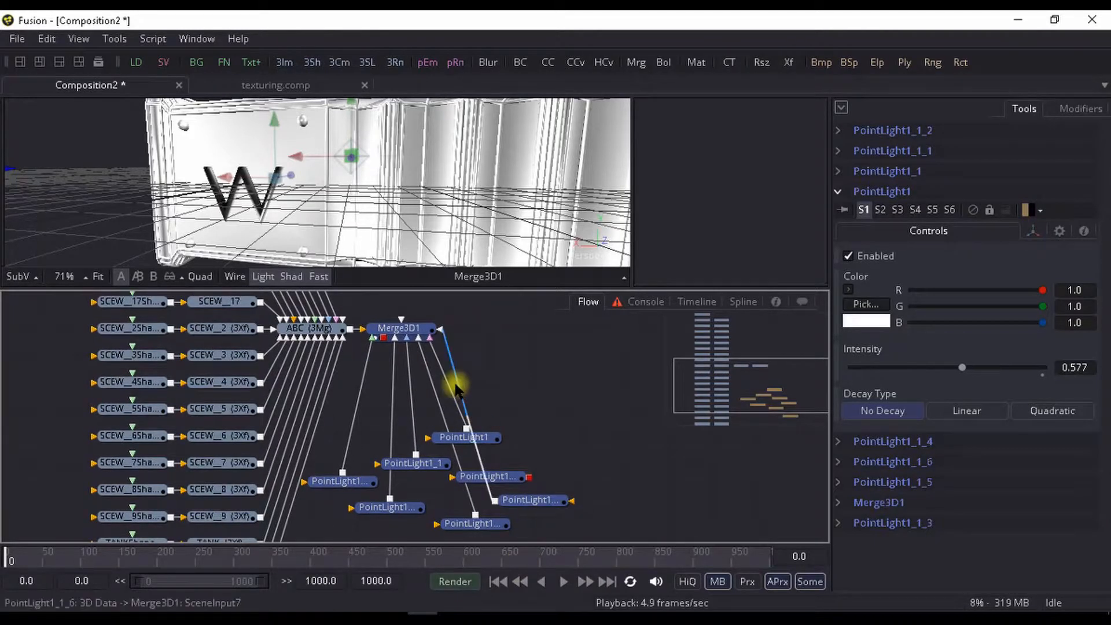
pyautogui.hotkey('ctrl', 't')
pyautogui.hotkey('ctrl', 'g')
# - Delete the imported Camera node above the screw nodes and check the container in the viewer
pyautogui.moveTo(441, 379); pyautogui.dragTo(600, 391)
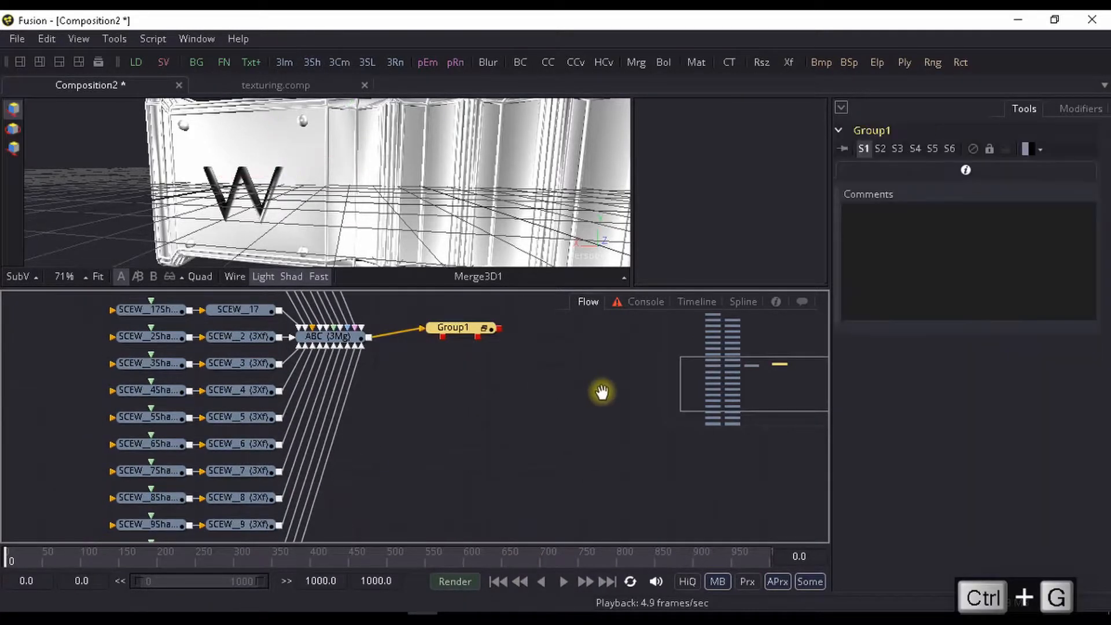
pyautogui.scroll(4, 515, 399)
pyautogui.scroll(-6, 517, 398)
pyautogui.moveTo(407, 315); pyautogui.dragTo(440, 449)
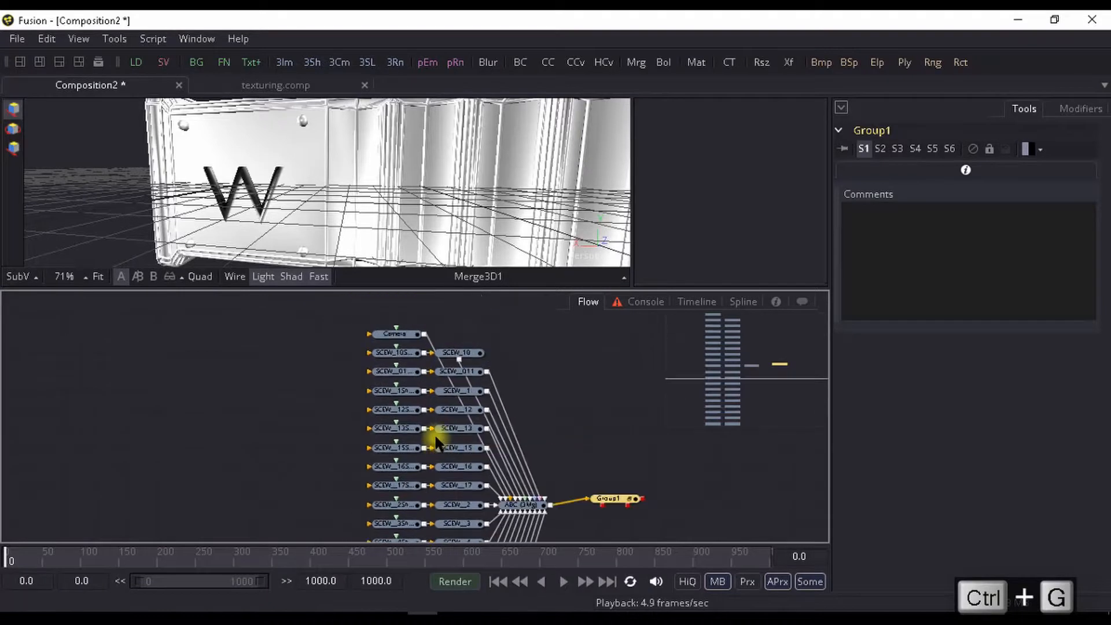
pyautogui.moveTo(447, 360); pyautogui.dragTo(451, 382)
pyautogui.click(393, 355)
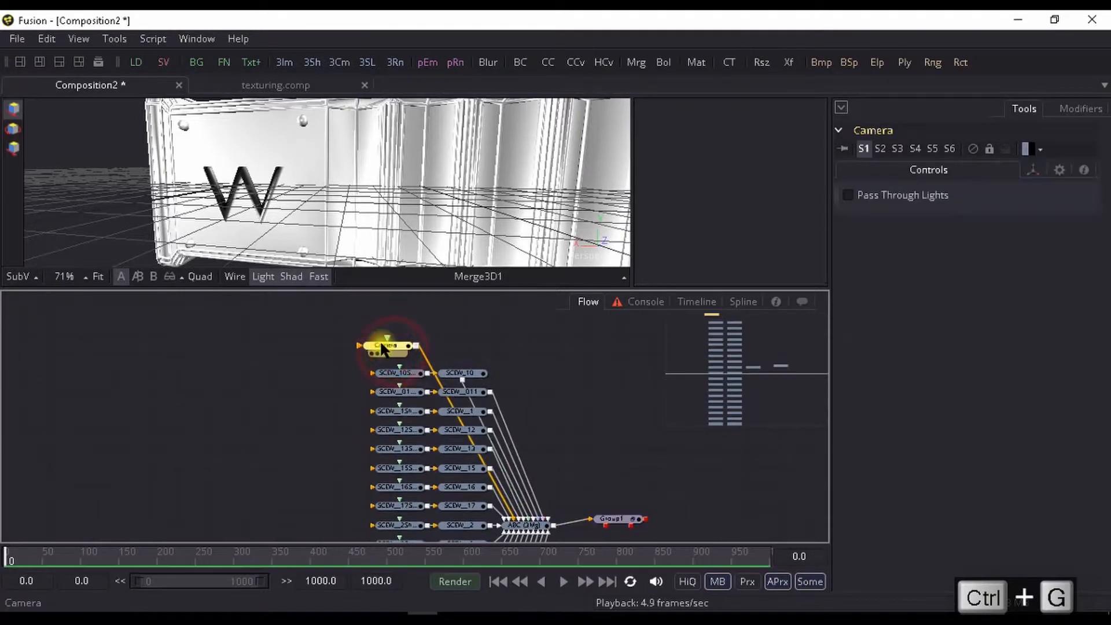
pyautogui.press('Delete')
pyautogui.moveTo(277, 132); pyautogui.dragTo(263, 166)
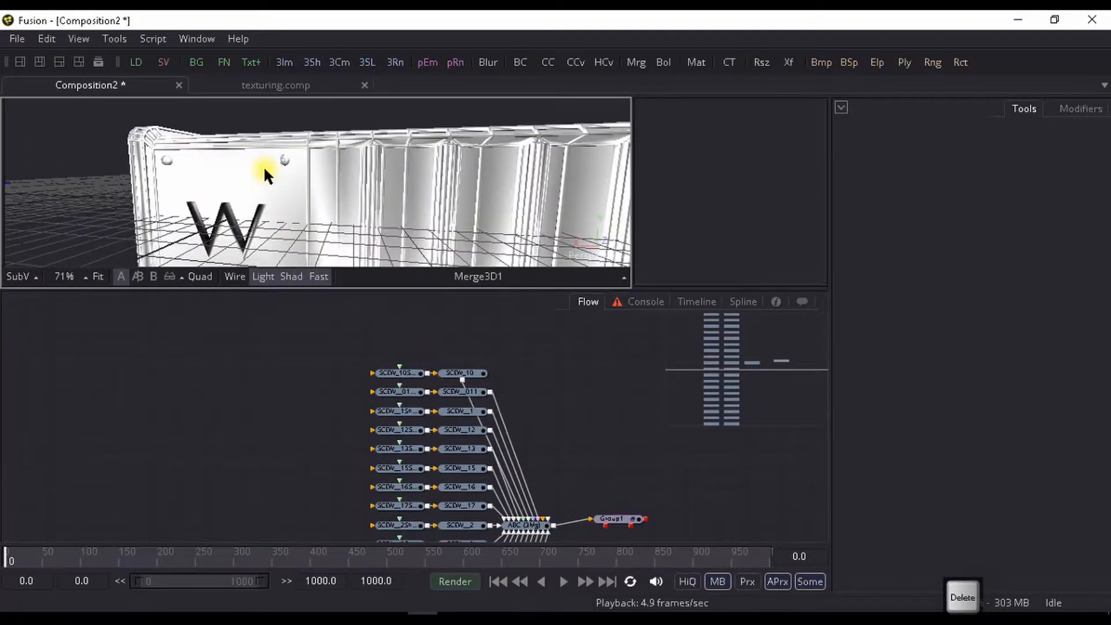
# - Locate the W_TANK_TEXT transform node for the W lettering and move it out of the node column to open space
pyautogui.moveTo(326, 351); pyautogui.dragTo(251, 309)
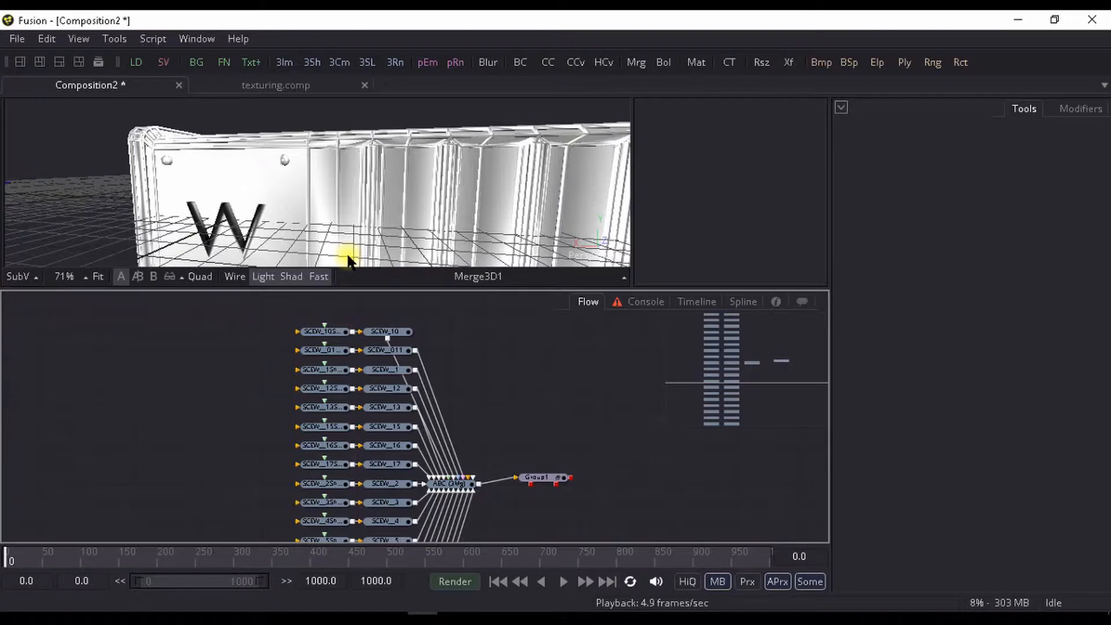
pyautogui.scroll(2, 473, 384)
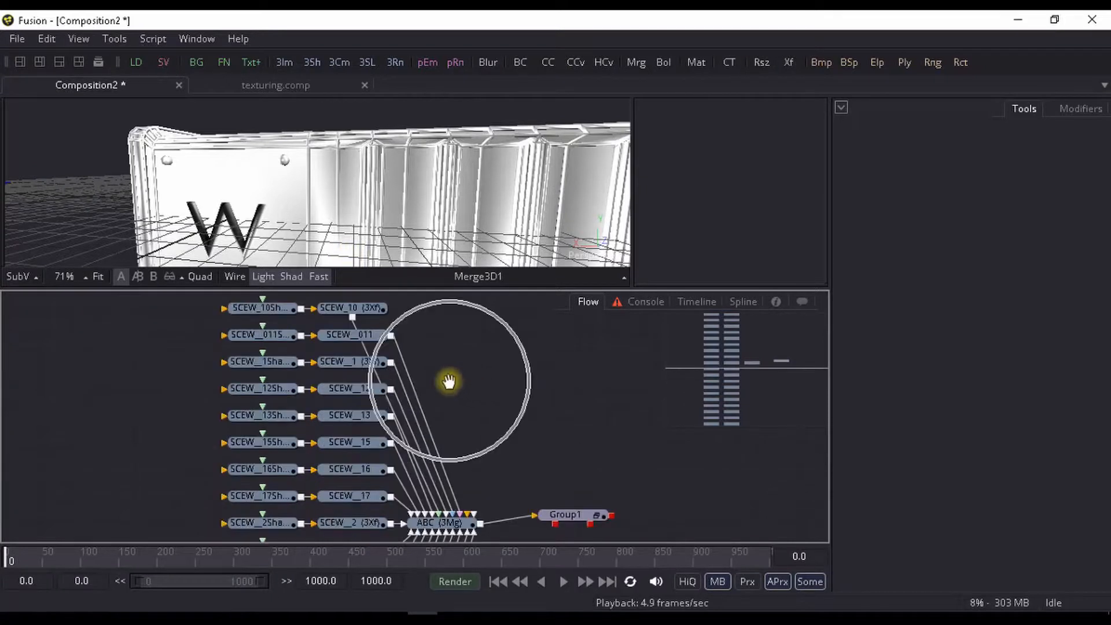
pyautogui.moveTo(449, 382); pyautogui.dragTo(530, 362)
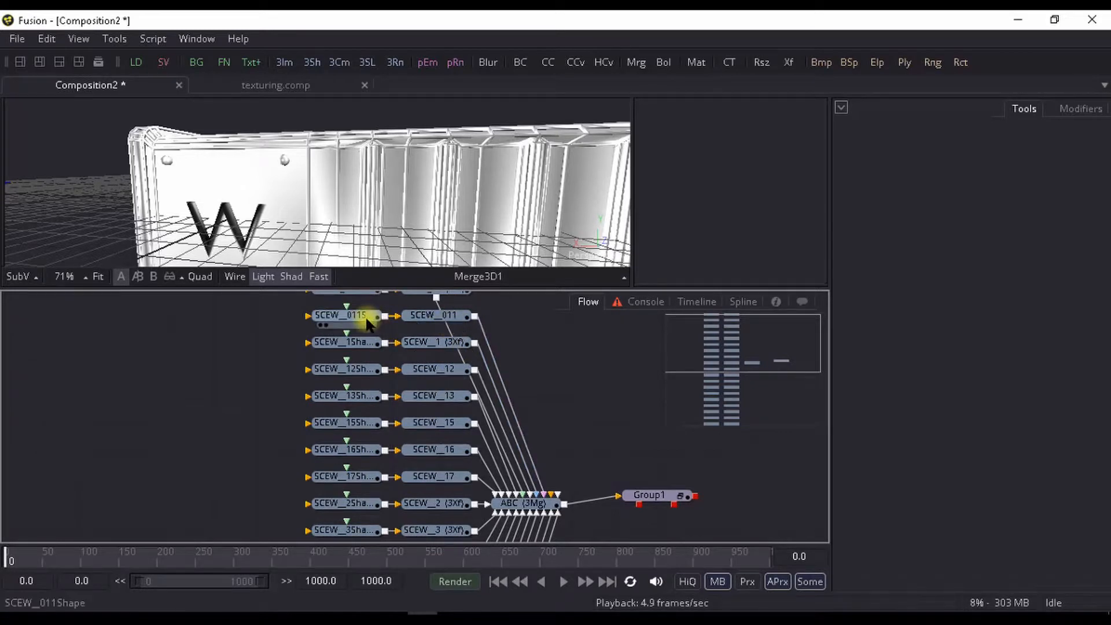
pyautogui.moveTo(367, 317); pyautogui.dragTo(330, 335)
pyautogui.scroll(-8, 302, 377)
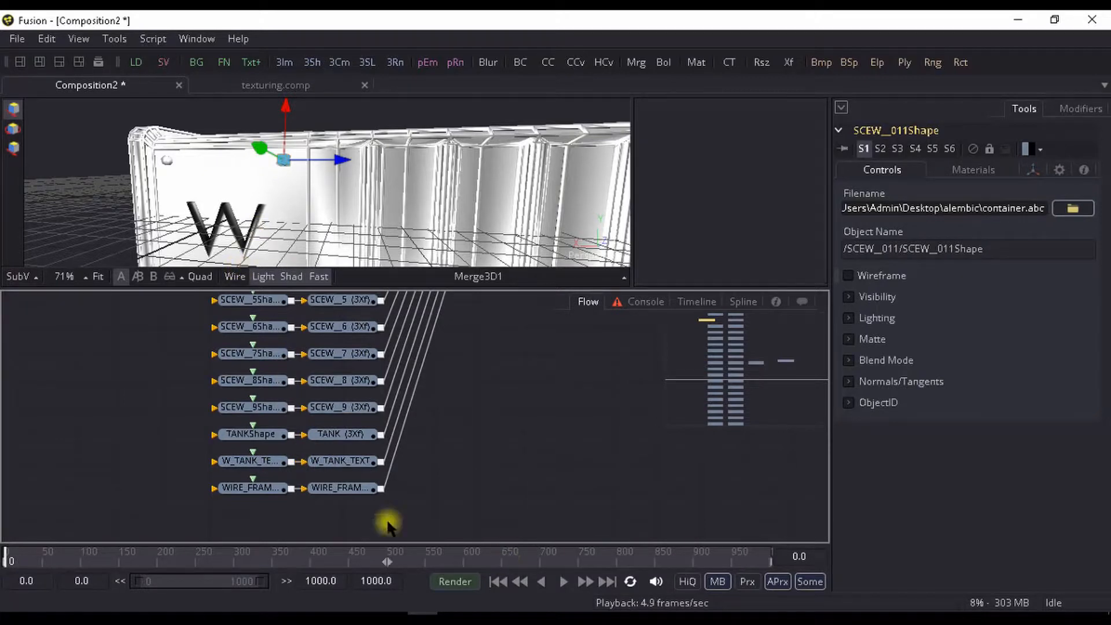
pyautogui.click(344, 460)
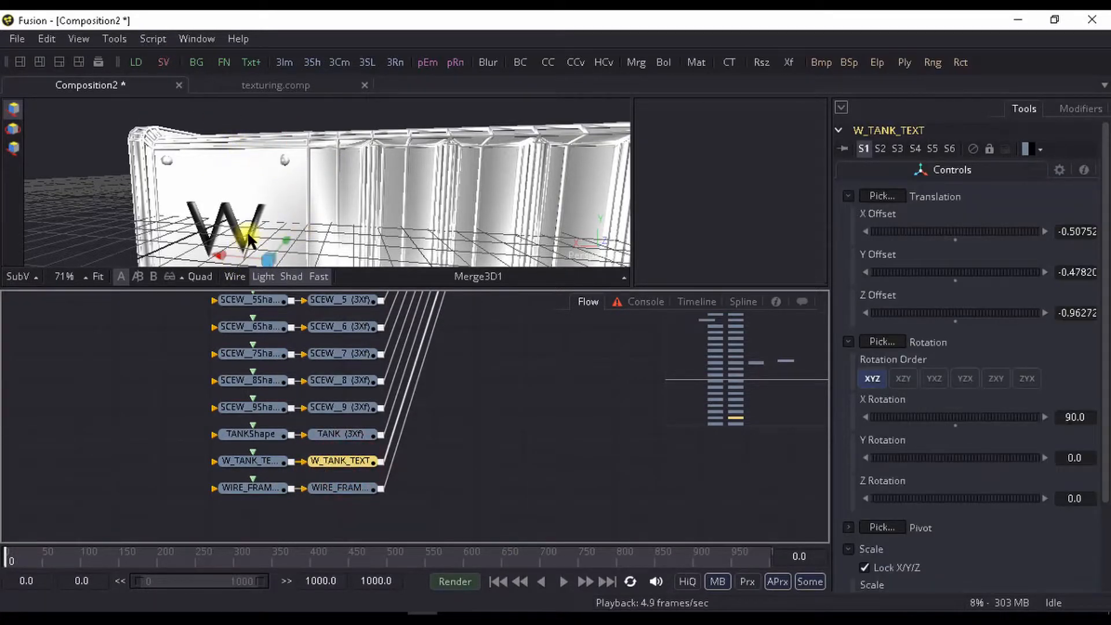
pyautogui.moveTo(359, 459); pyautogui.dragTo(451, 501)
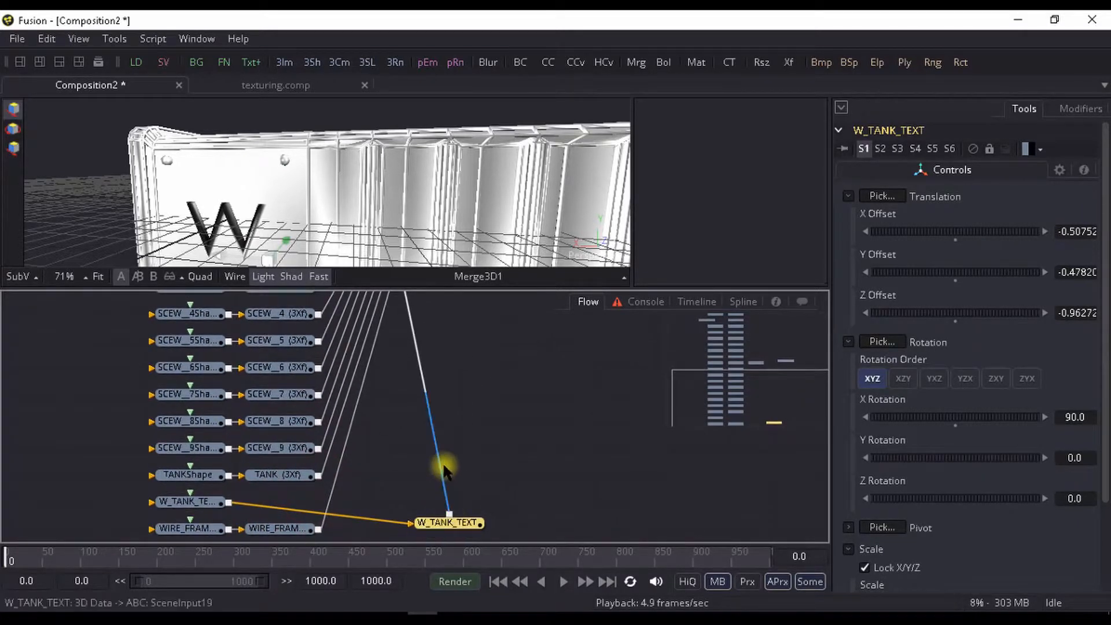
# - Insert a UV Map 3D tool between W_TANK_TEXT and the ABC merge and place it above W_TANK_TEXT
pyautogui.hotkey('ctrl', 'space')
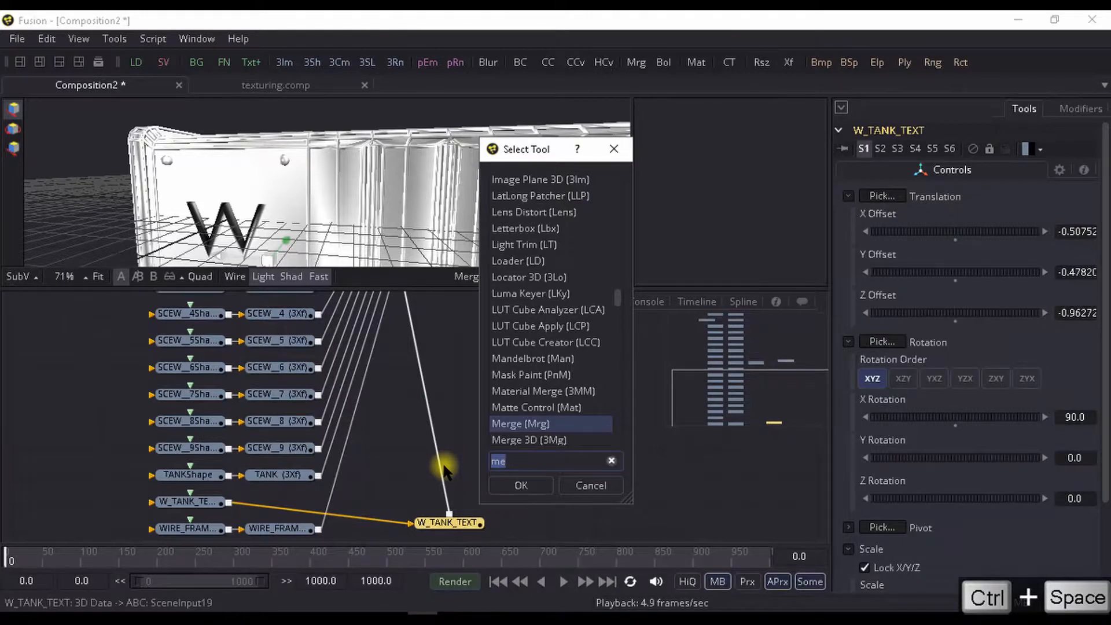
pyautogui.write('uv')
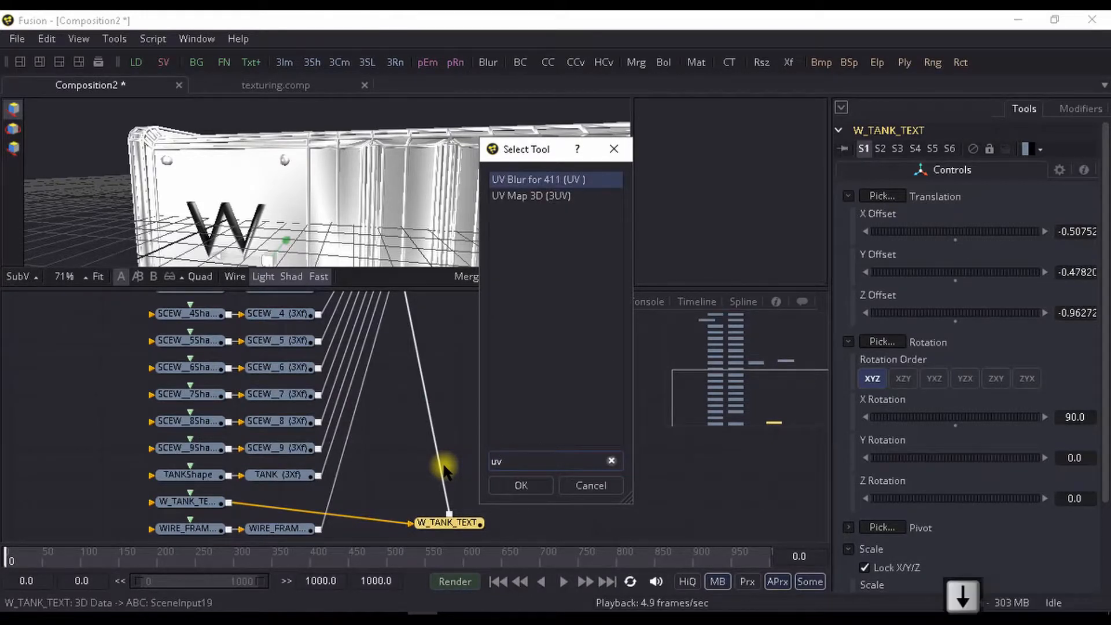
pyautogui.press('Down')
pyautogui.press('Return')
pyautogui.moveTo(445, 470); pyautogui.dragTo(420, 464)
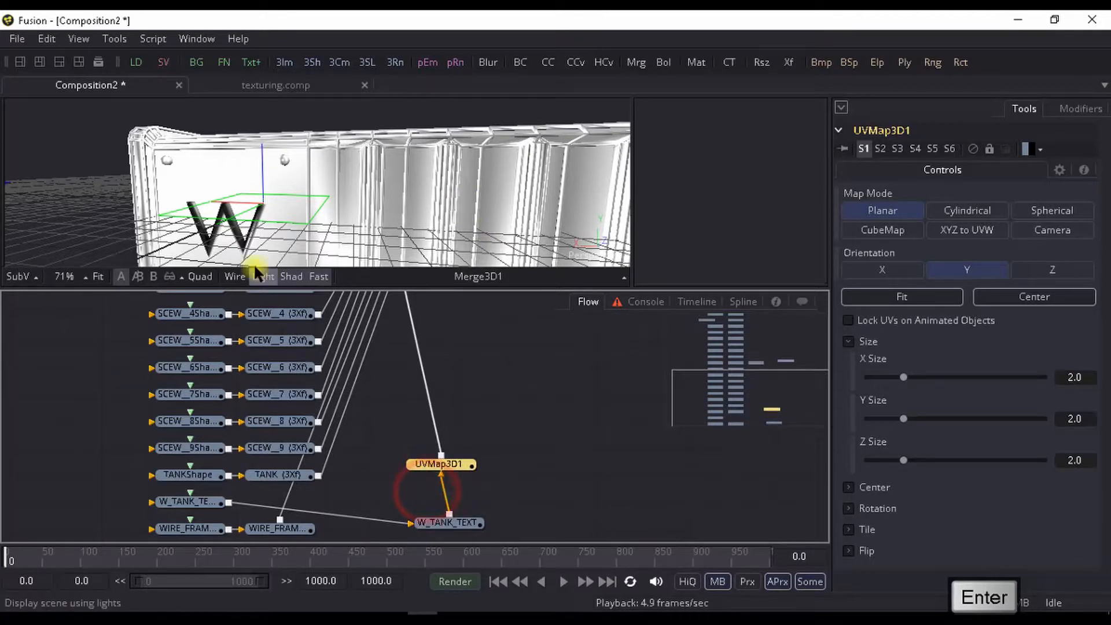
# - View UVMap3D1 on its own and fit the planar UV map to the W lettering
pyautogui.moveTo(296, 206); pyautogui.dragTo(251, 186)
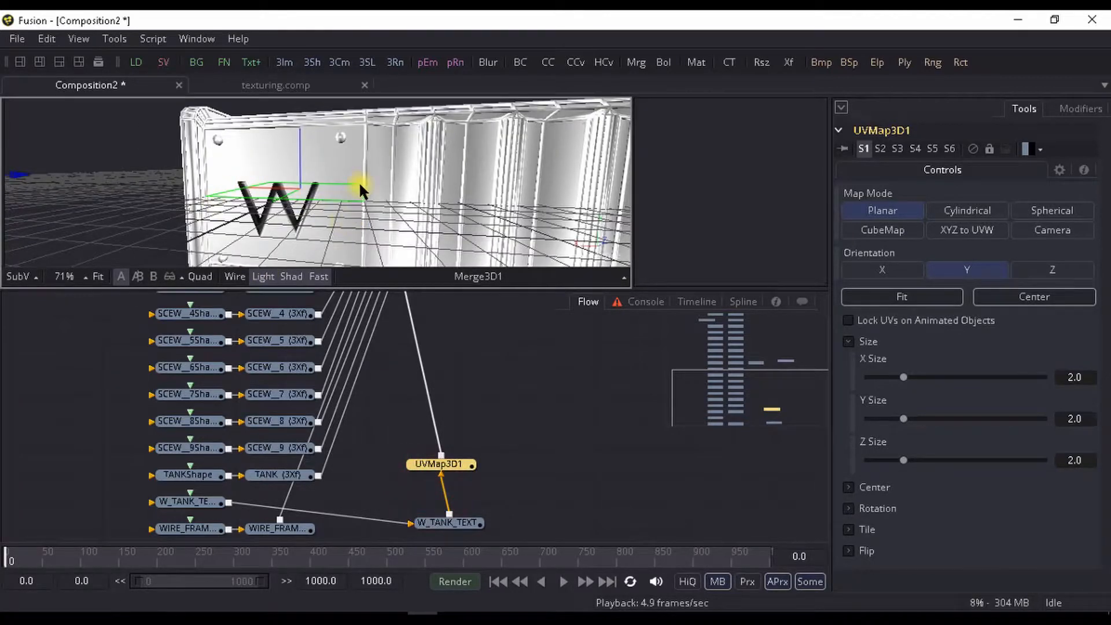
pyautogui.scroll(2, 359, 197)
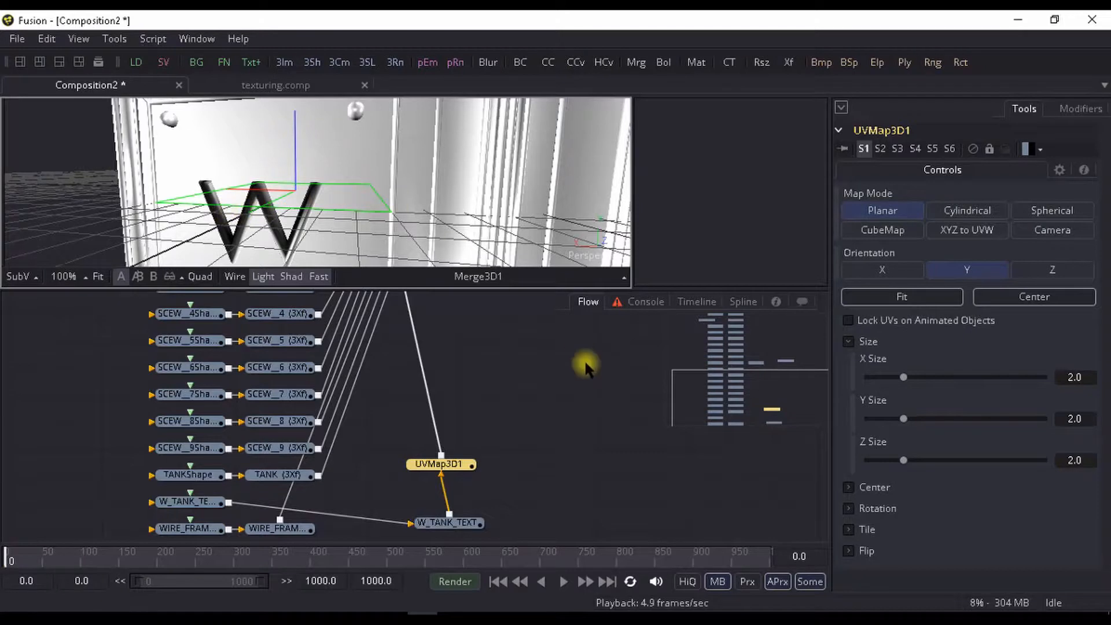
pyautogui.press('1')
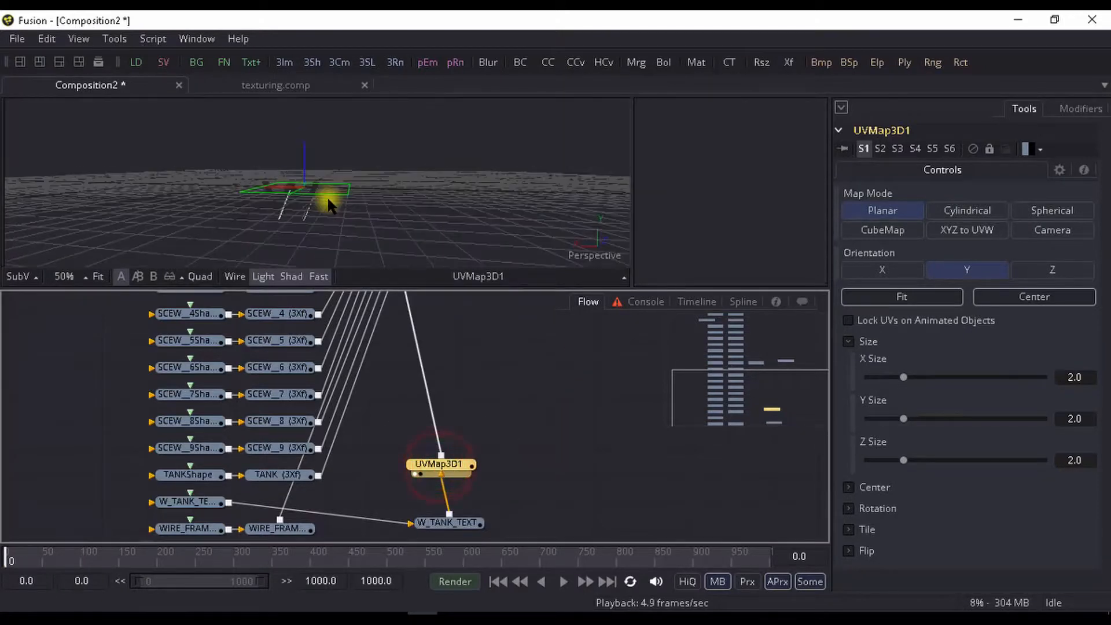
pyautogui.scroll(3, 348, 199)
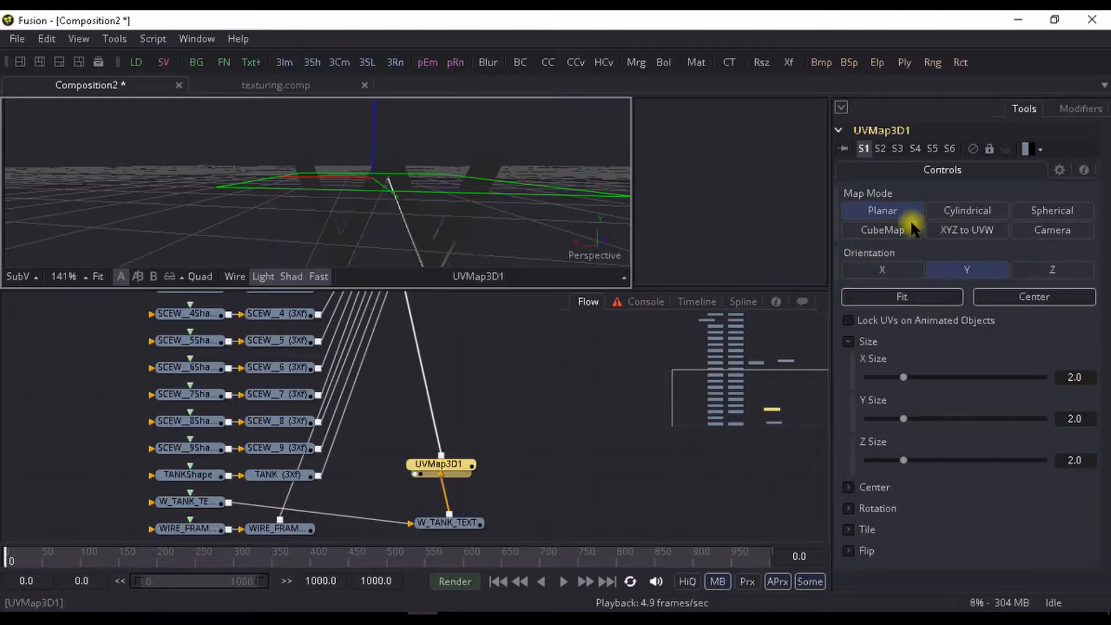
pyautogui.click(904, 296)
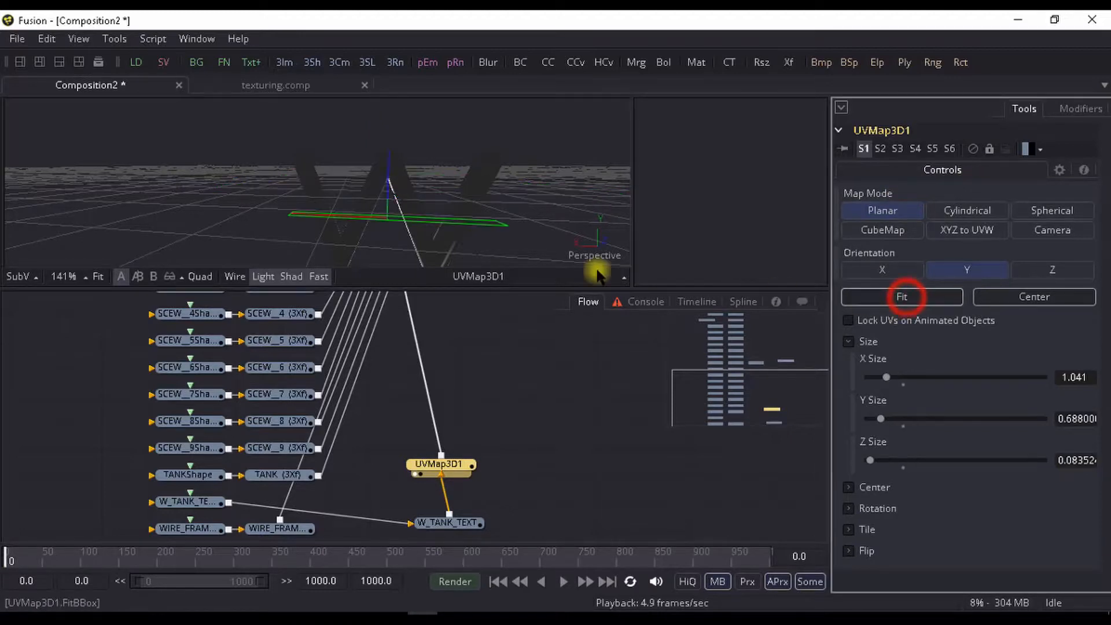
pyautogui.scroll(5, 272, 173)
pyautogui.moveTo(227, 200); pyautogui.dragTo(607, 191)
pyautogui.moveTo(466, 144); pyautogui.dragTo(650, 178)
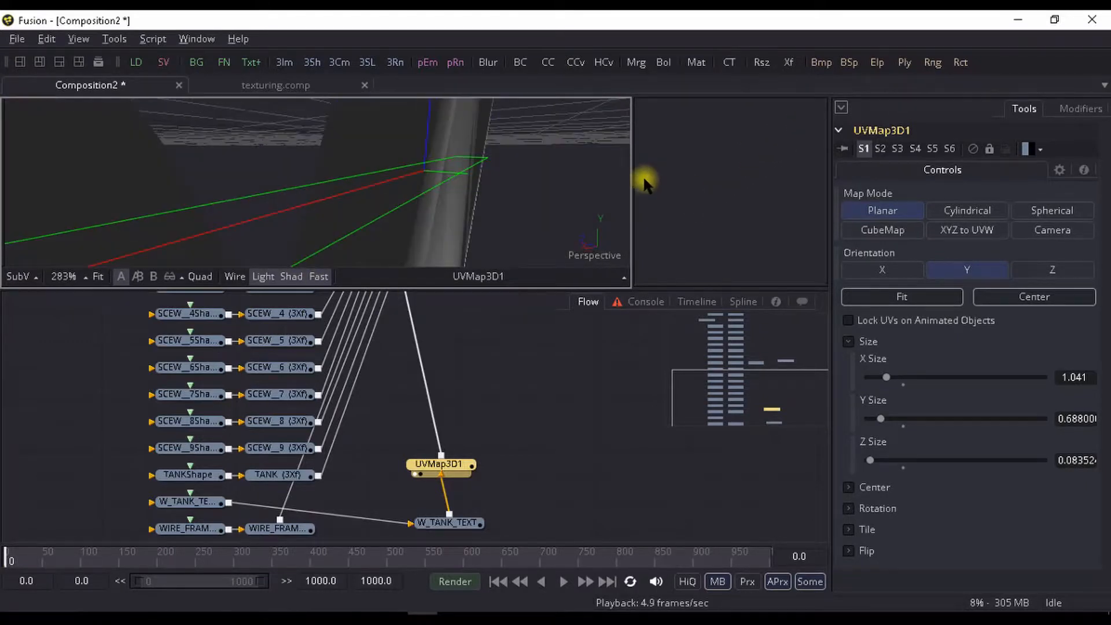
# - Set UVMap3D1's map mode to CubeMap and check the mapping box around the W lettering
pyautogui.click(886, 230)
pyautogui.moveTo(322, 210); pyautogui.dragTo(437, 240)
pyautogui.scroll(-3, 367, 208)
pyautogui.scroll(1, 511, 222)
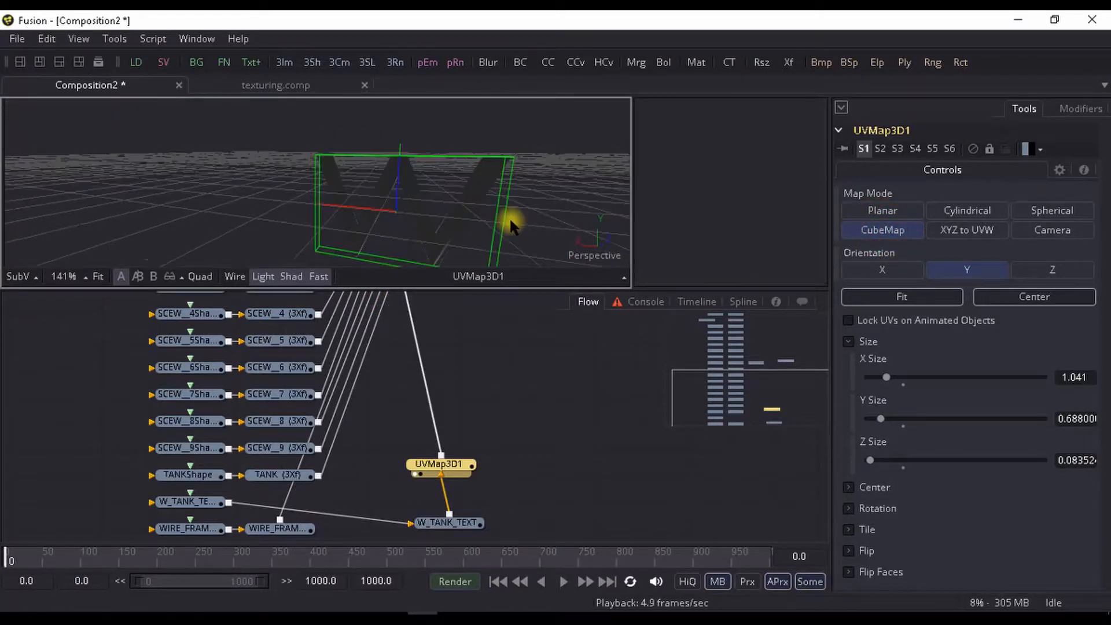
pyautogui.moveTo(511, 222); pyautogui.dragTo(474, 211)
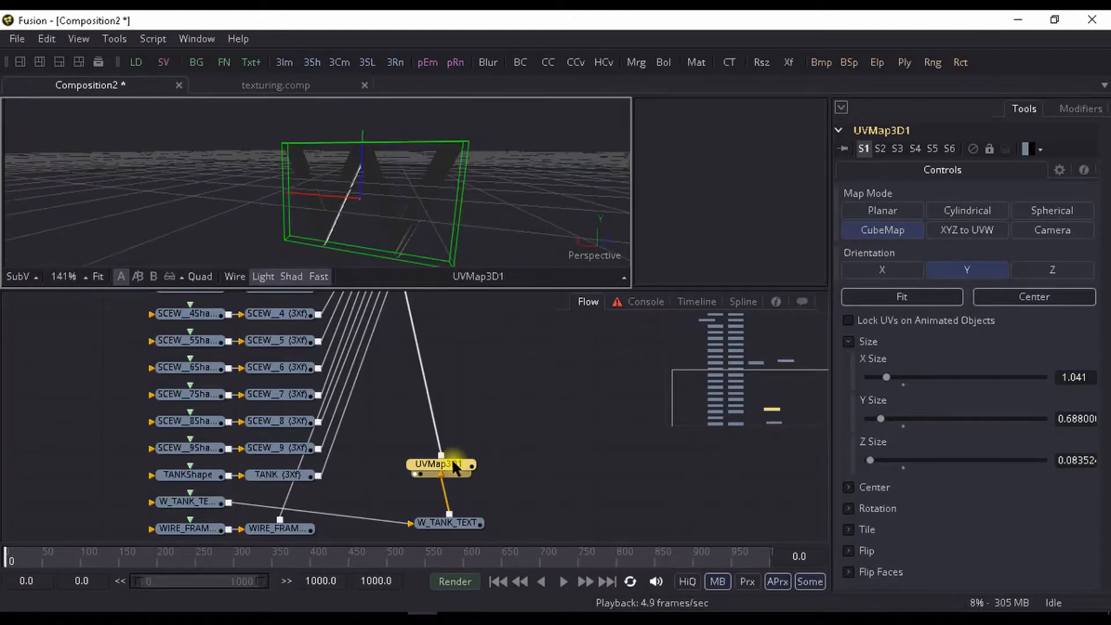
# - Reposition UVMap3D1 slightly to the side of W_TANK_TEXT in the flow and leave it deselected
pyautogui.moveTo(449, 472); pyautogui.dragTo(500, 461)
pyautogui.moveTo(493, 369); pyautogui.dragTo(444, 384)
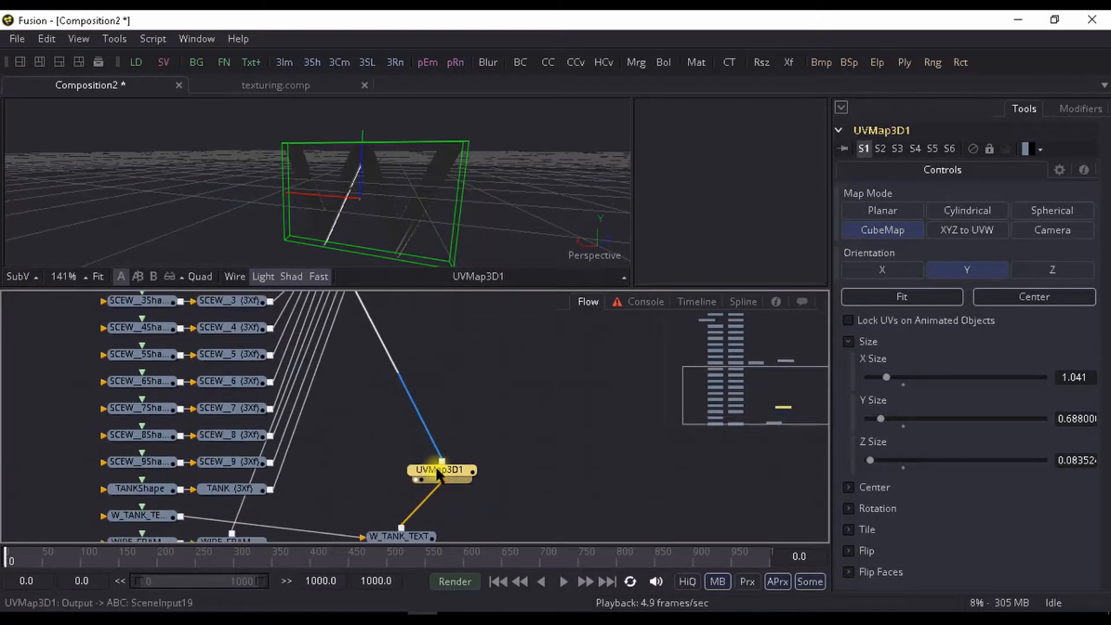
pyautogui.moveTo(449, 479); pyautogui.dragTo(368, 454)
pyautogui.click(427, 466)
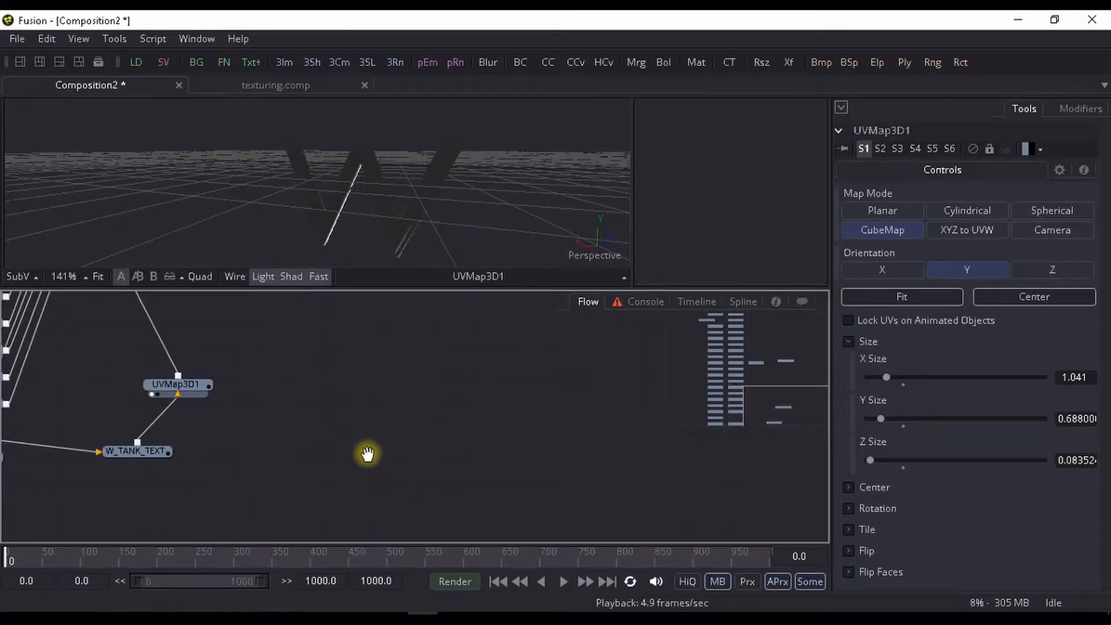
# - Add a Loader beside the UV map nodes with conatainer finsed.png from the bake tex folder and view the image
pyautogui.hotkey('ctrl', 'space')
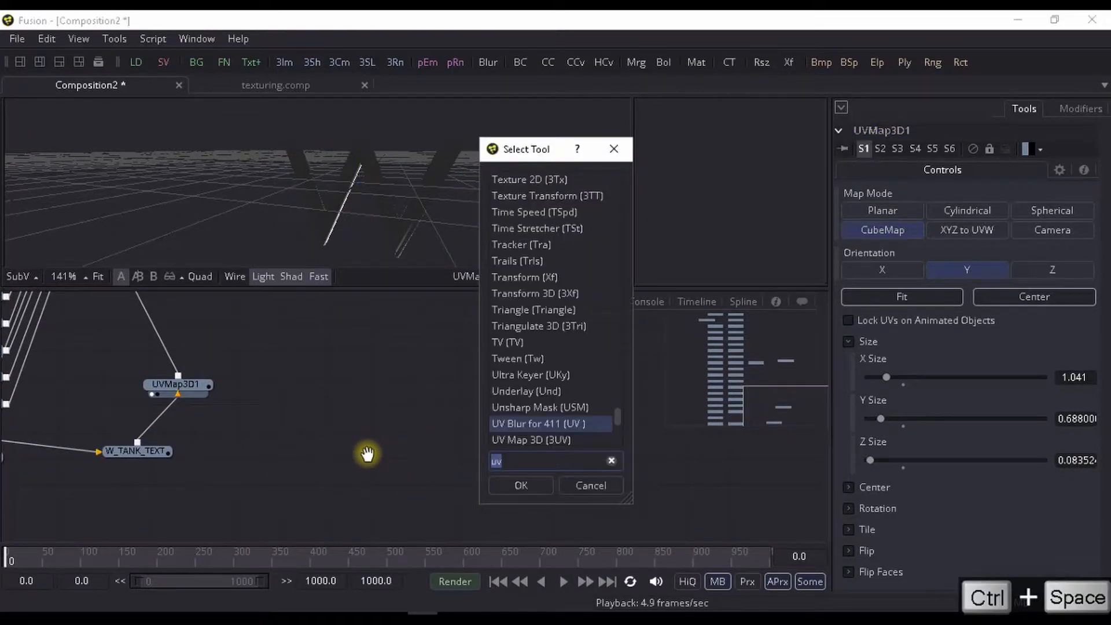
pyautogui.write('ld')
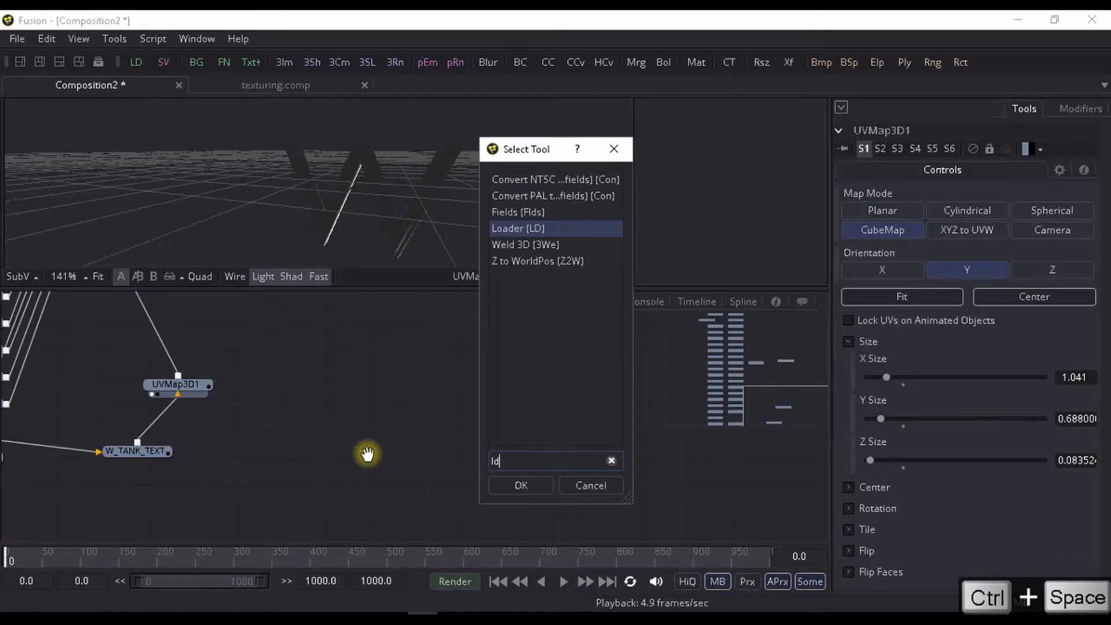
pyautogui.press('Return')
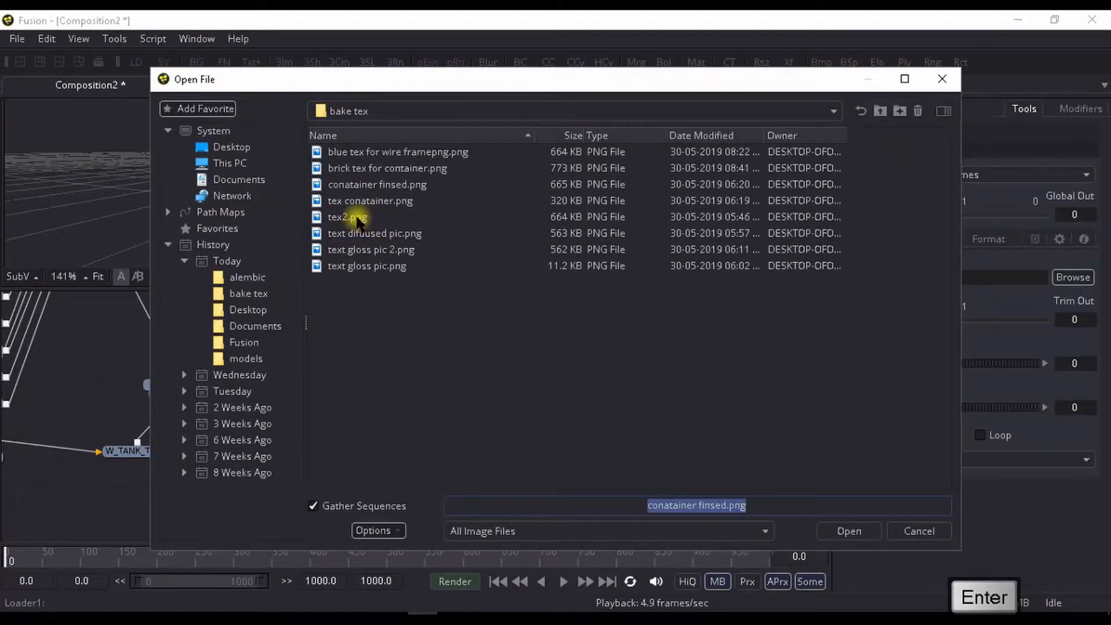
pyautogui.click(387, 185)
pyautogui.click(856, 530)
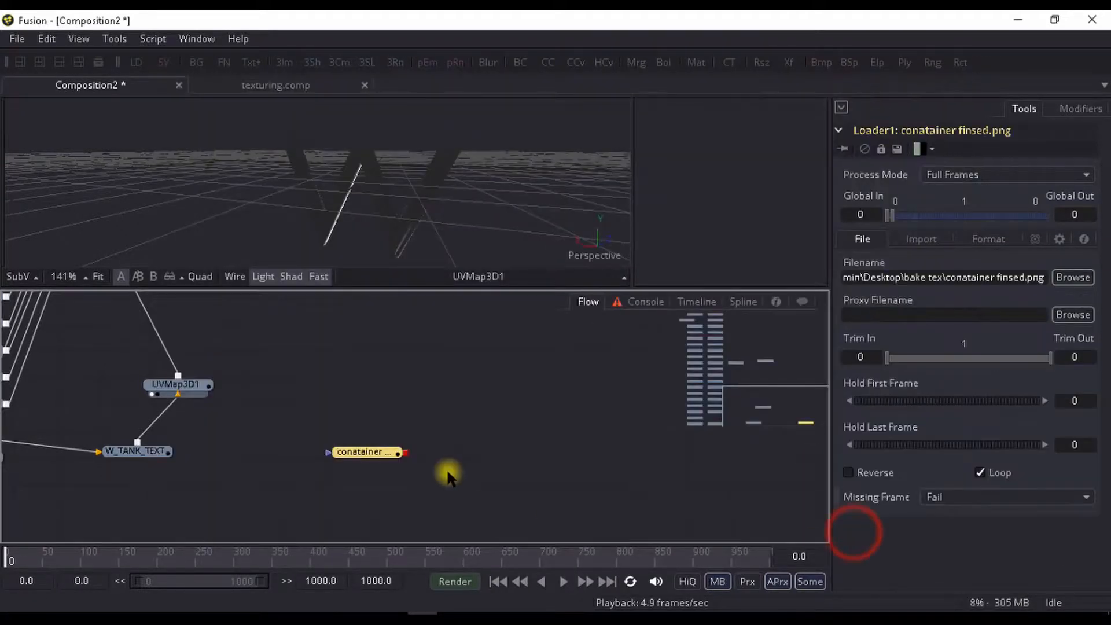
pyautogui.press('1')
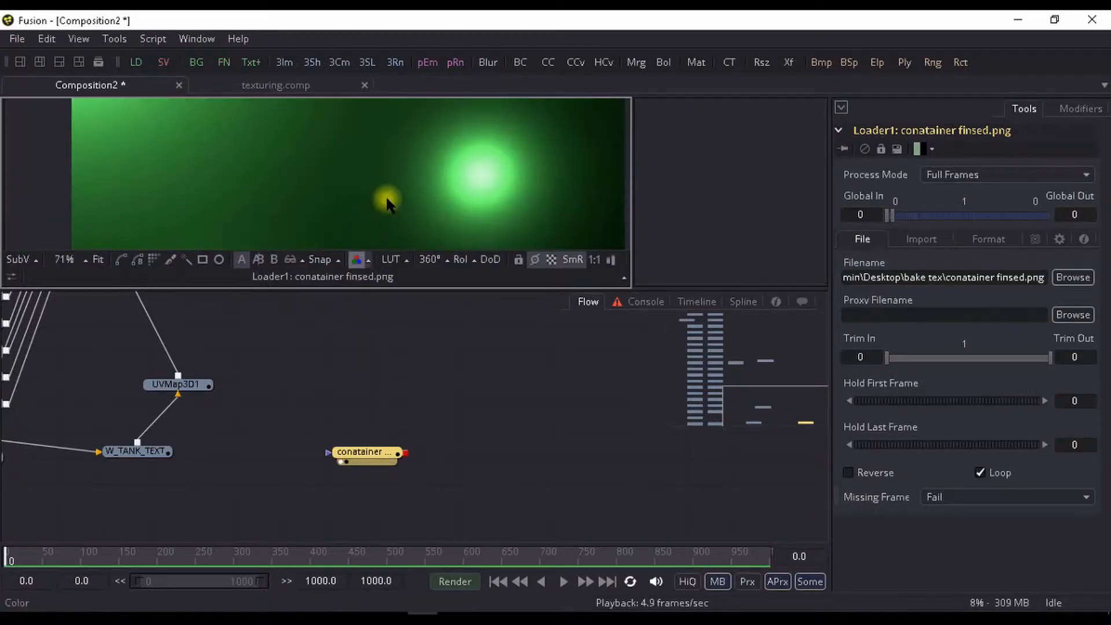
pyautogui.scroll(-3, 385, 176)
pyautogui.scroll(2, 395, 175)
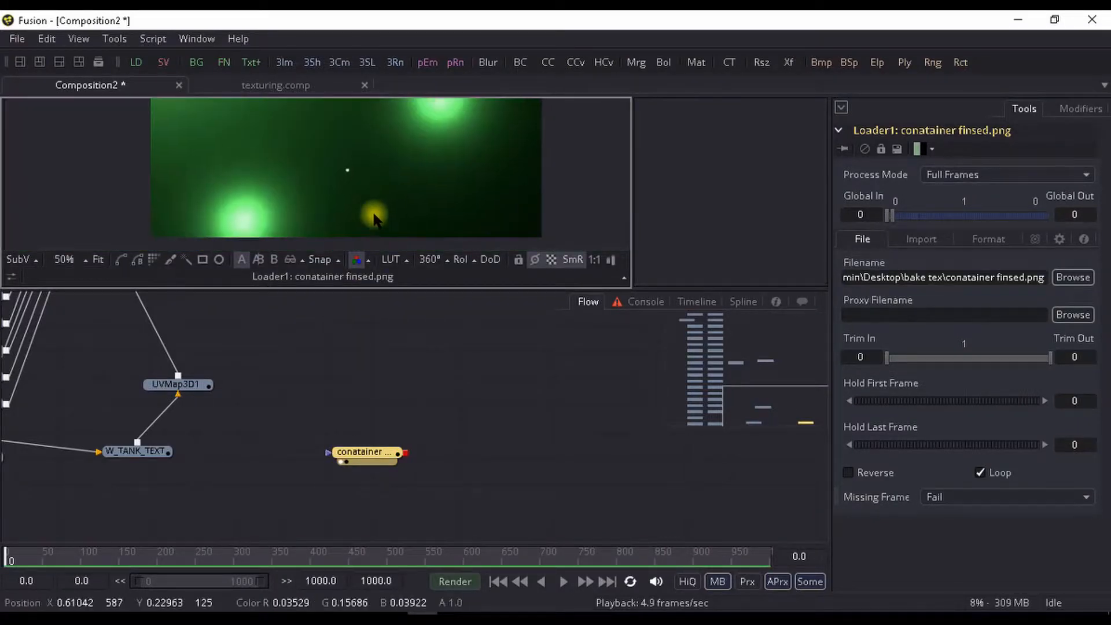
pyautogui.scroll(-1, 374, 218)
# - Add a Ward material fed by the conatainer finsed.png loader, preview it, and move it up near UVMap3D1
pyautogui.moveTo(375, 455); pyautogui.dragTo(452, 448)
pyautogui.moveTo(252, 410); pyautogui.dragTo(252, 438)
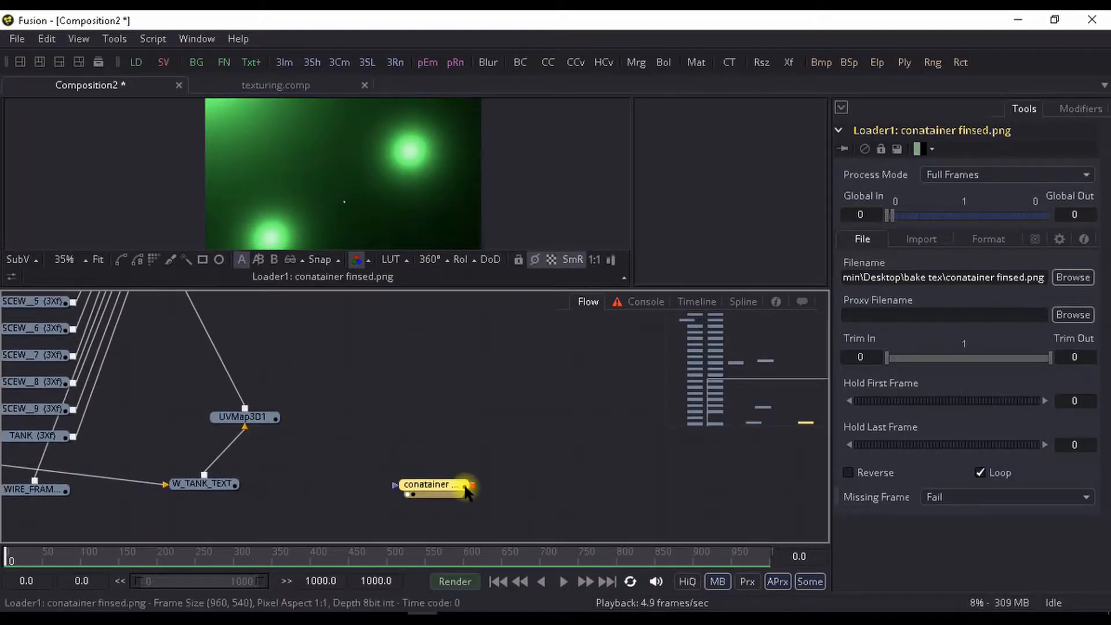
pyautogui.hotkey('ctrl', 'space')
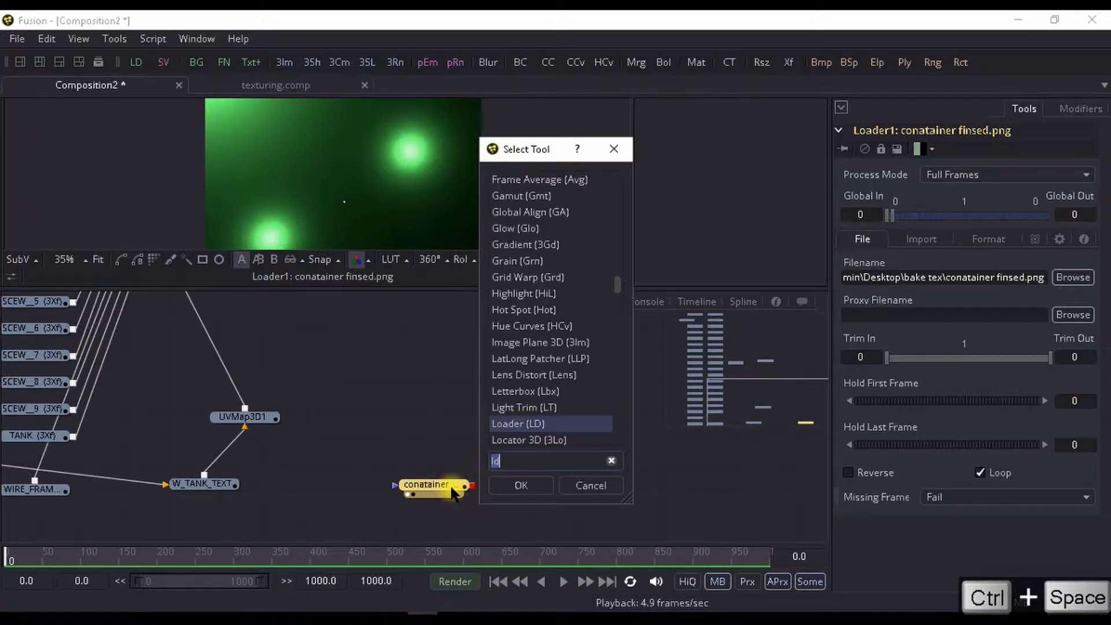
pyautogui.write('ward')
pyautogui.press('Return')
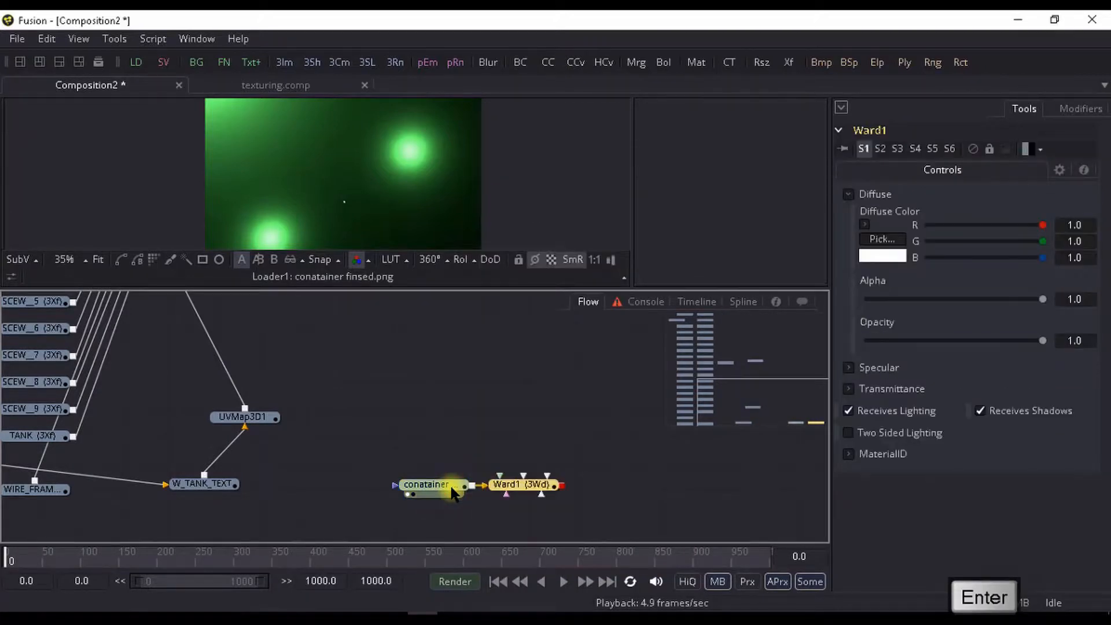
pyautogui.moveTo(521, 474); pyautogui.dragTo(347, 151)
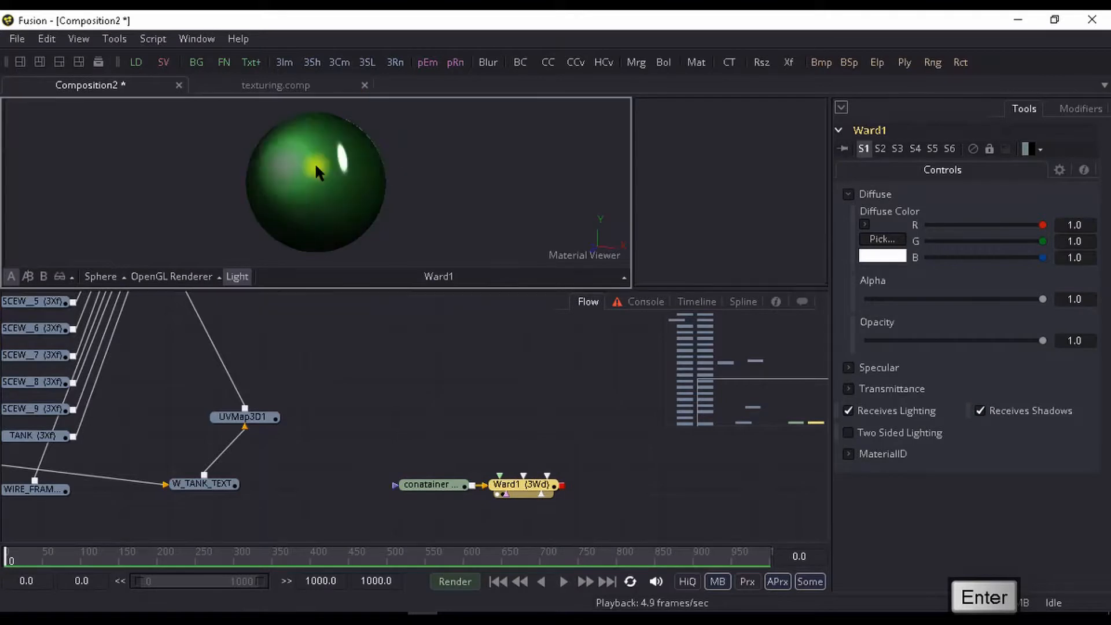
pyautogui.moveTo(447, 497); pyautogui.dragTo(317, 408)
# - Insert a Replace Material 3D tool between UVMap3D1 and the ABC merge
pyautogui.click(149, 433)
pyautogui.moveTo(189, 432); pyautogui.dragTo(296, 488)
pyautogui.hotkey('ctrl', 'space')
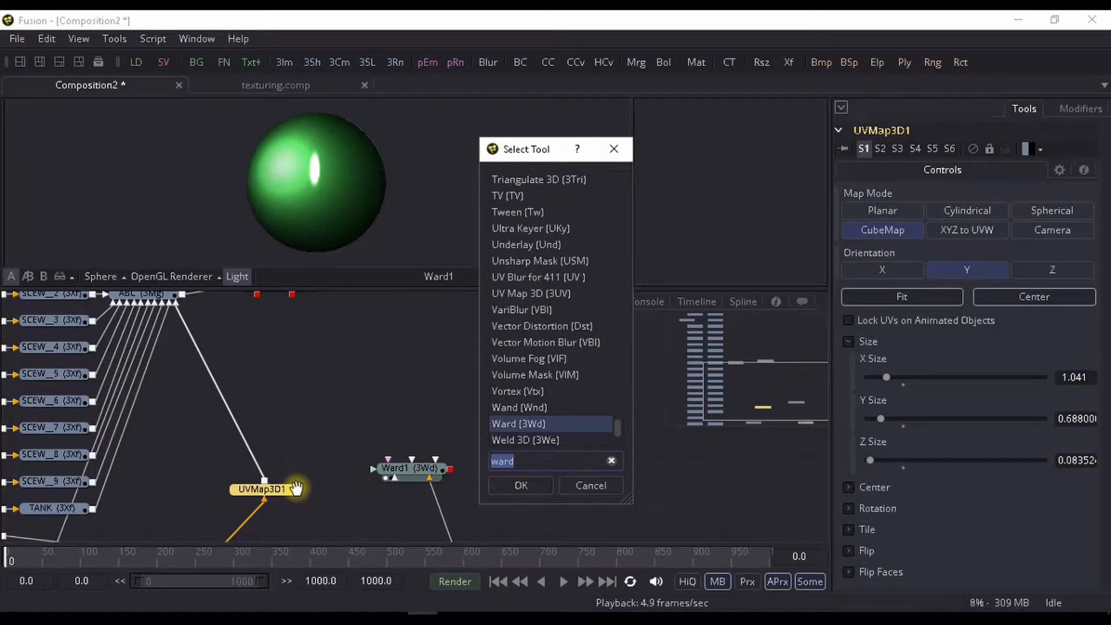
pyautogui.write('repla')
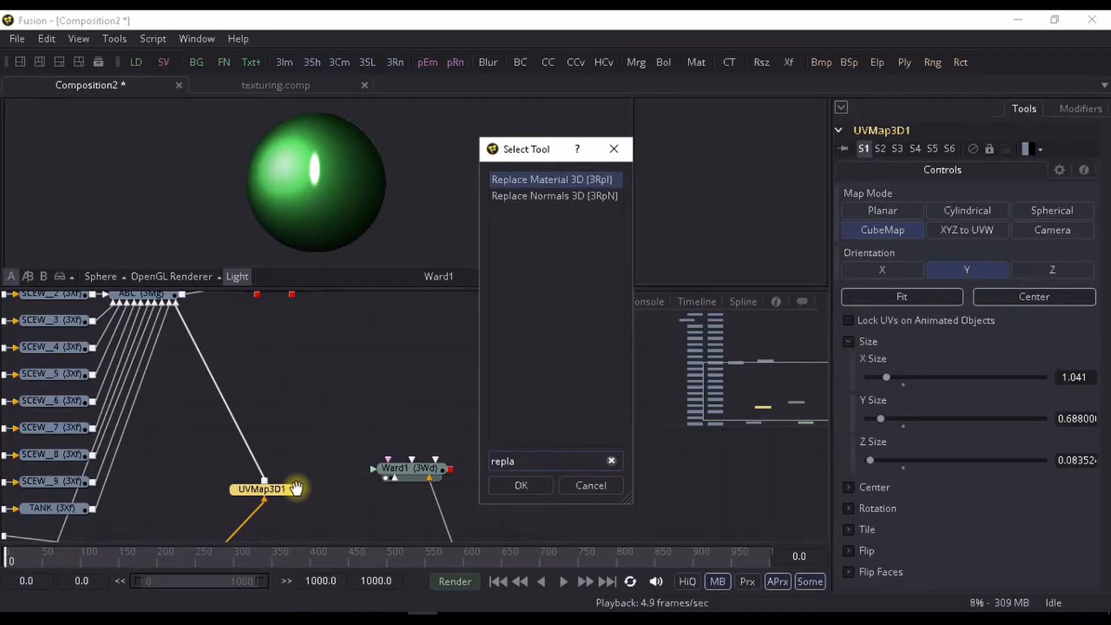
pyautogui.press('Return')
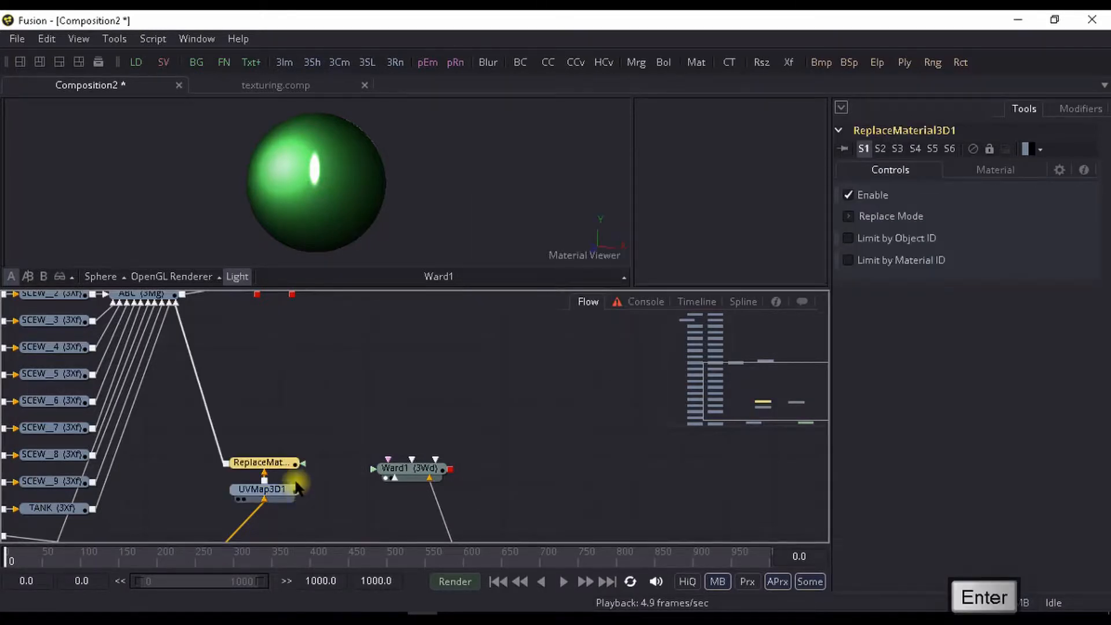
# - Connect the Ward1 material output to the material input of ReplaceMaterial3D1
pyautogui.moveTo(450, 470); pyautogui.dragTo(298, 464)
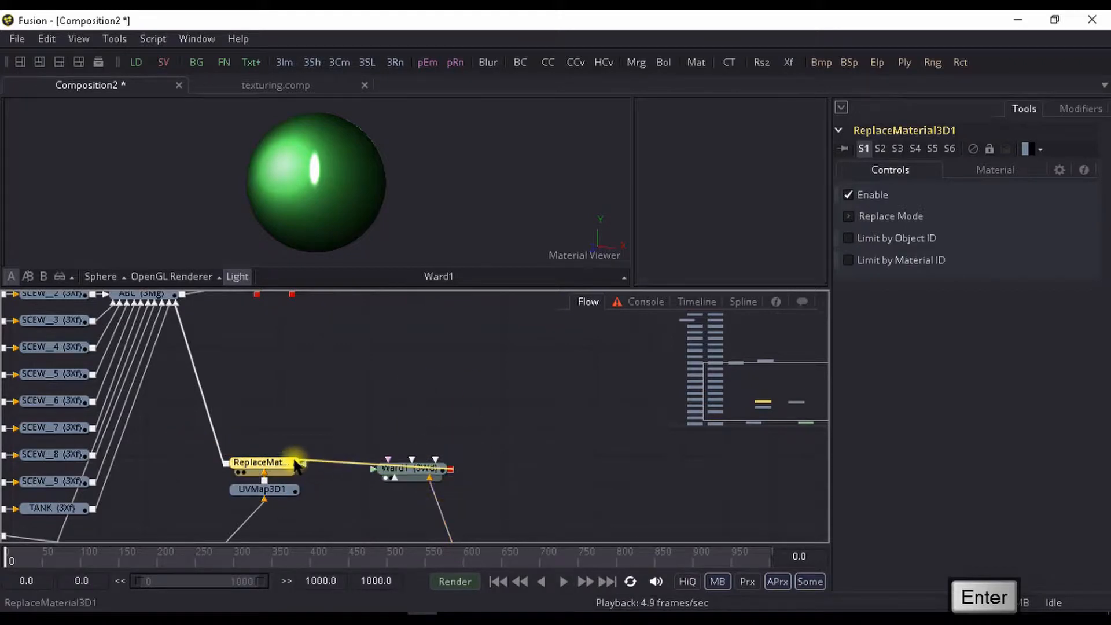
pyautogui.click(397, 426)
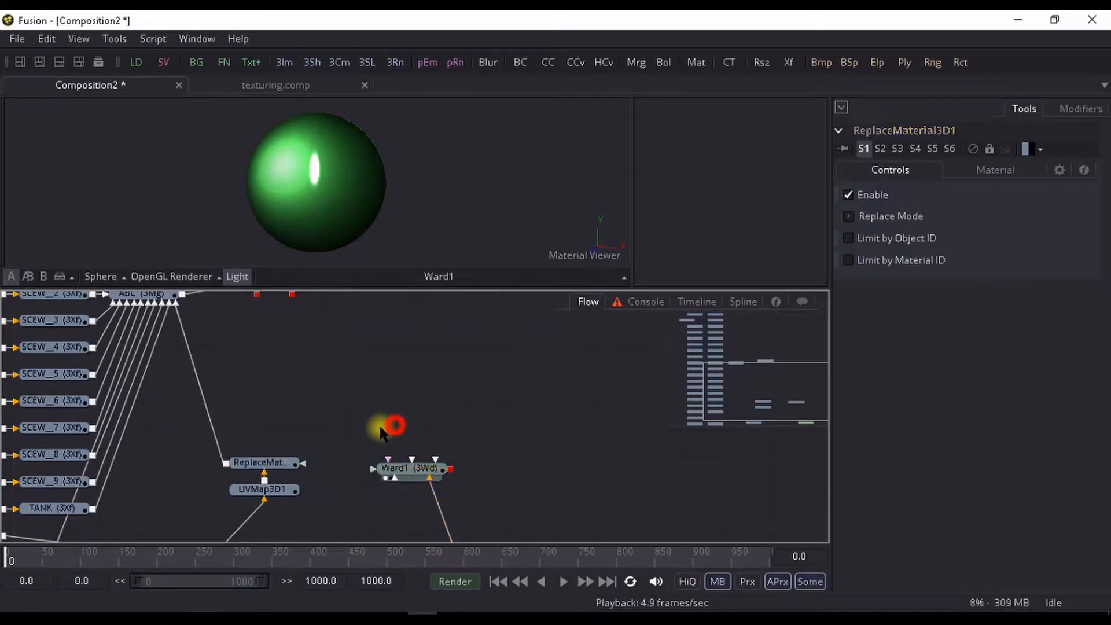
pyautogui.moveTo(451, 469); pyautogui.dragTo(291, 462)
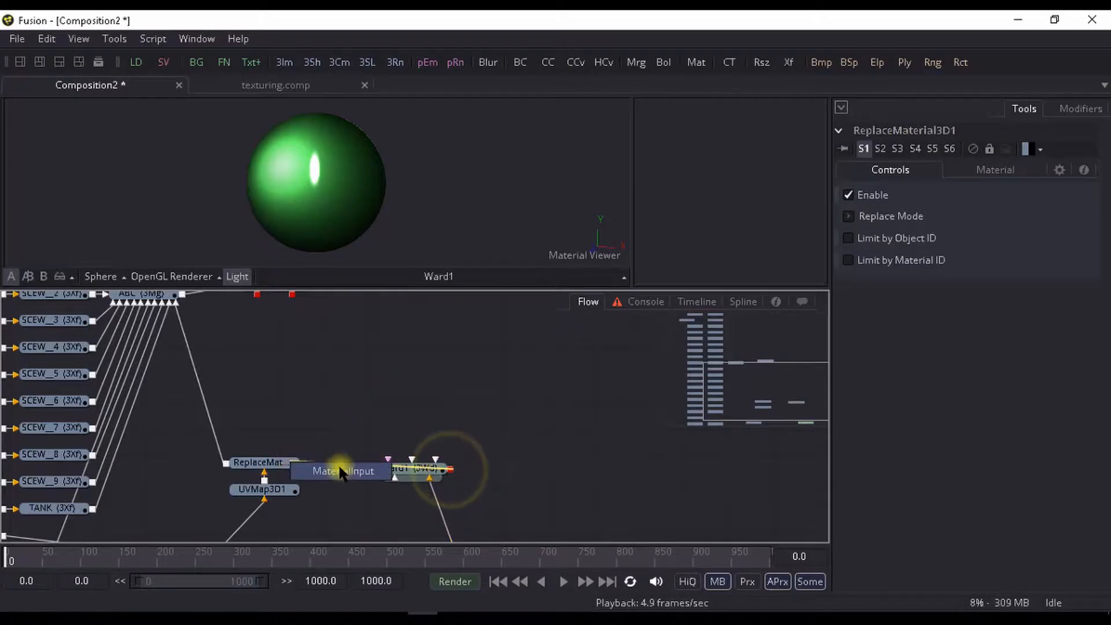
pyautogui.click(339, 466)
pyautogui.moveTo(340, 417); pyautogui.dragTo(366, 392)
# - Show the ReplaceMaterial3D1 output in the 3D viewer and examine the material on the W lettering
pyautogui.click(324, 434)
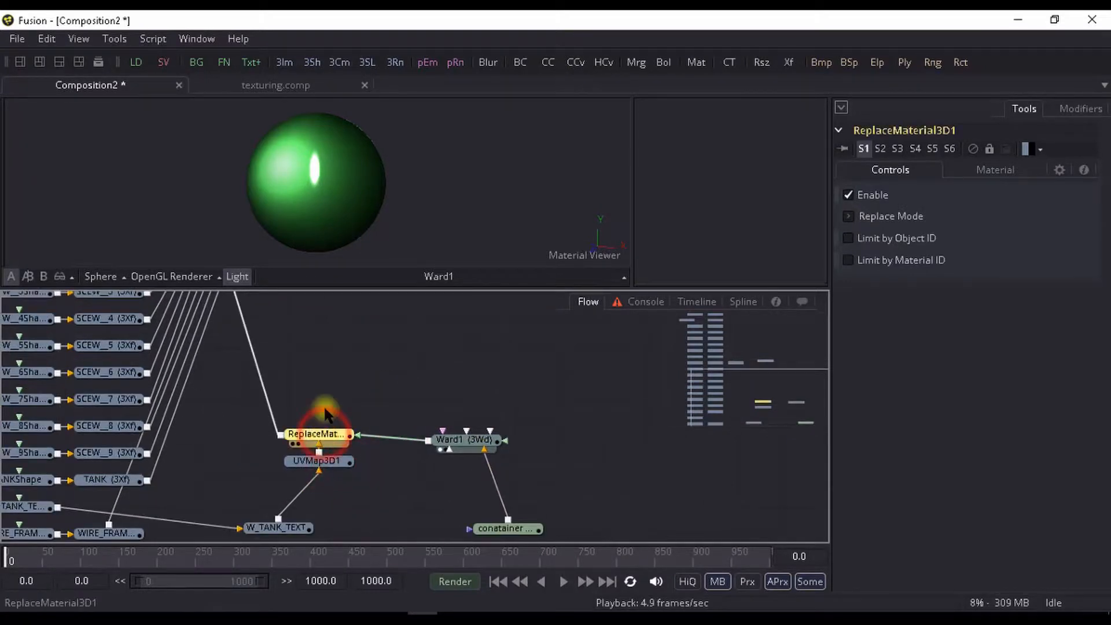
pyautogui.press('1')
pyautogui.moveTo(371, 328); pyautogui.dragTo(379, 352)
pyautogui.scroll(3, 407, 234)
pyautogui.moveTo(407, 234)
pyautogui.mouseDown()
pyautogui.moveTo(282, 200)
pyautogui.moveTo(248, 207)
pyautogui.moveTo(324, 194)
pyautogui.moveTo(253, 175)
pyautogui.moveTo(345, 203)
pyautogui.moveTo(405, 238)
pyautogui.mouseUp()
pyautogui.scroll(2, 249, 206)
pyautogui.scroll(-3, 255, 175)
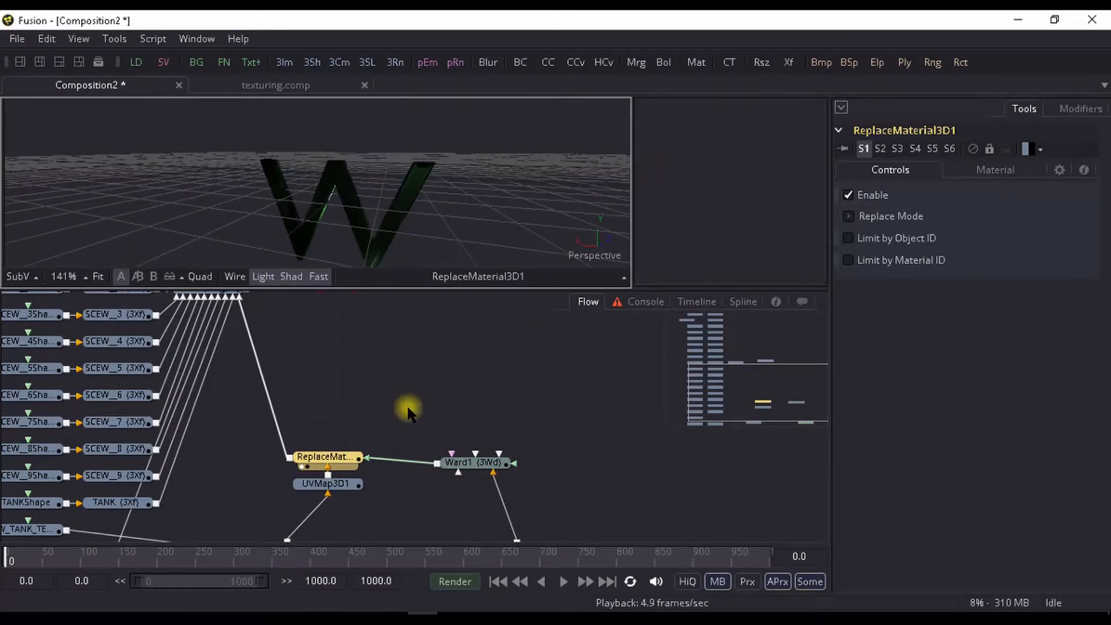
pyautogui.scroll(-3, 411, 405)
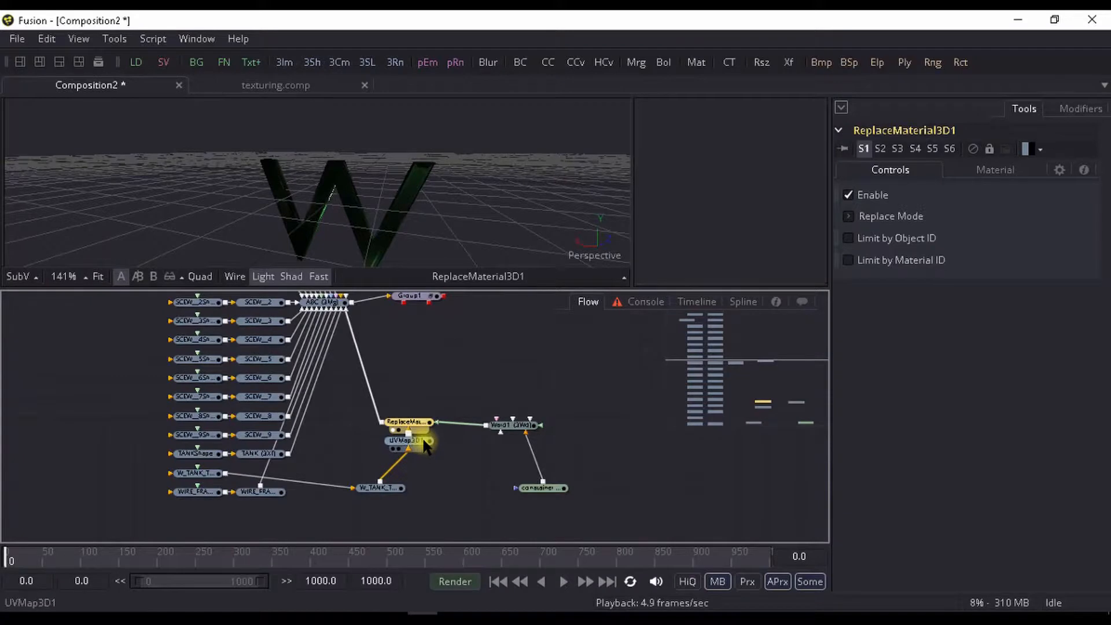
# - View Group1 and the ABC merge in the 3D viewer to check the W lettering on the container
pyautogui.scroll(4, 425, 445)
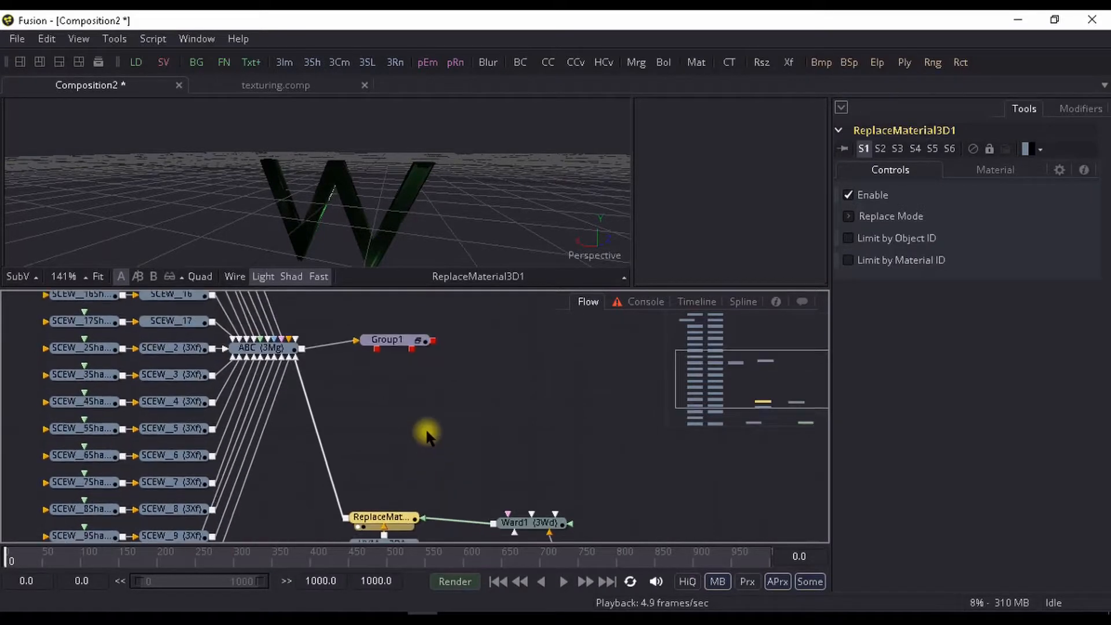
pyautogui.click(388, 342)
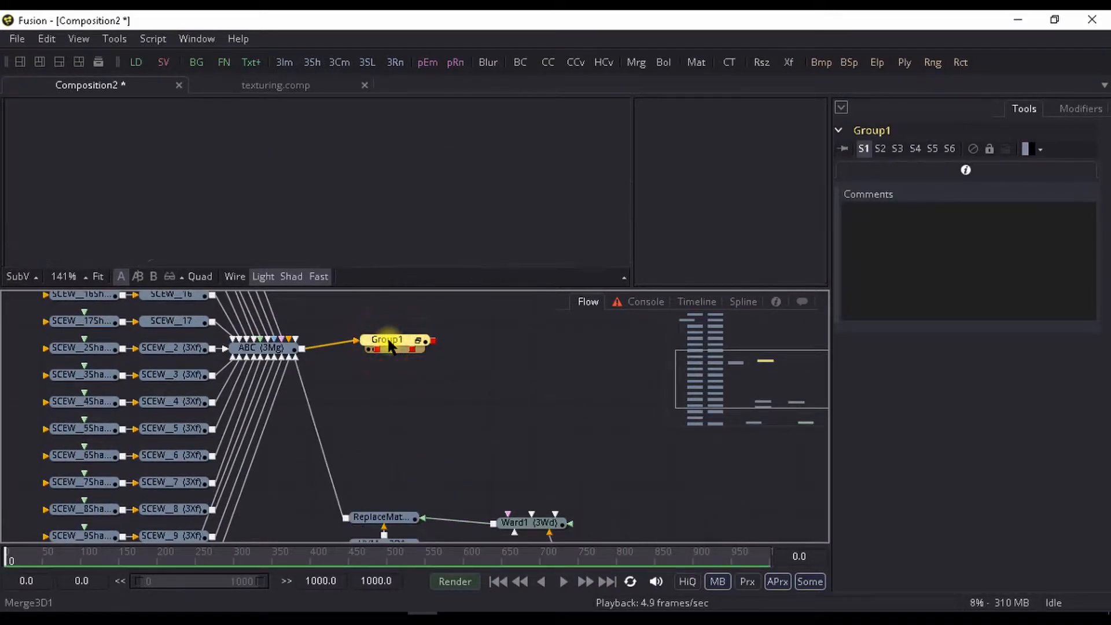
pyautogui.click(258, 349)
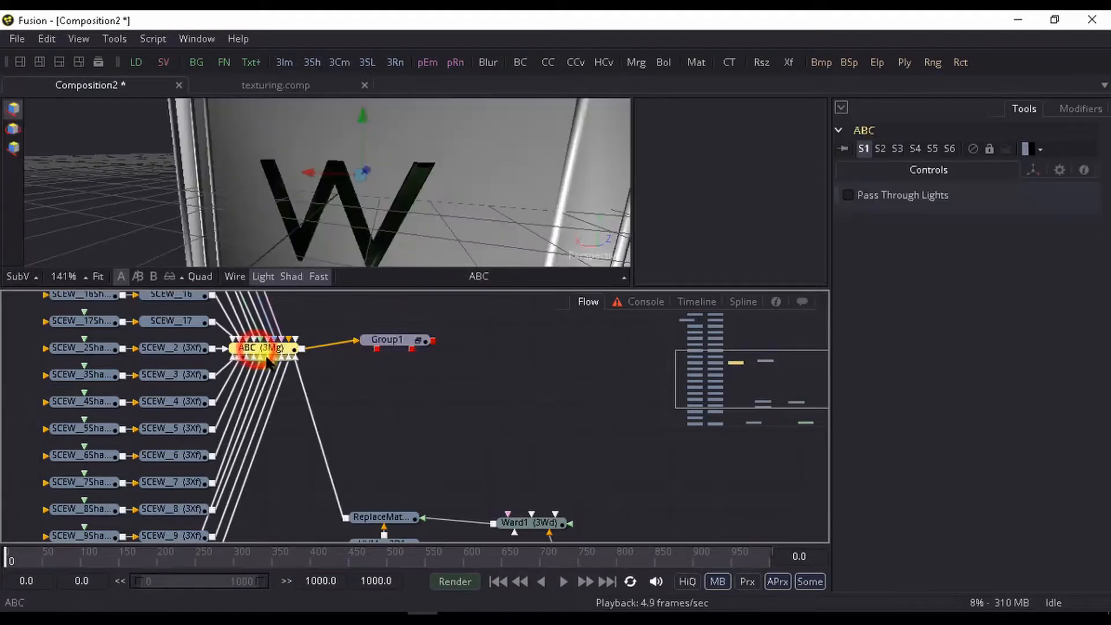
pyautogui.scroll(-5, 362, 237)
pyautogui.moveTo(340, 226); pyautogui.dragTo(298, 180)
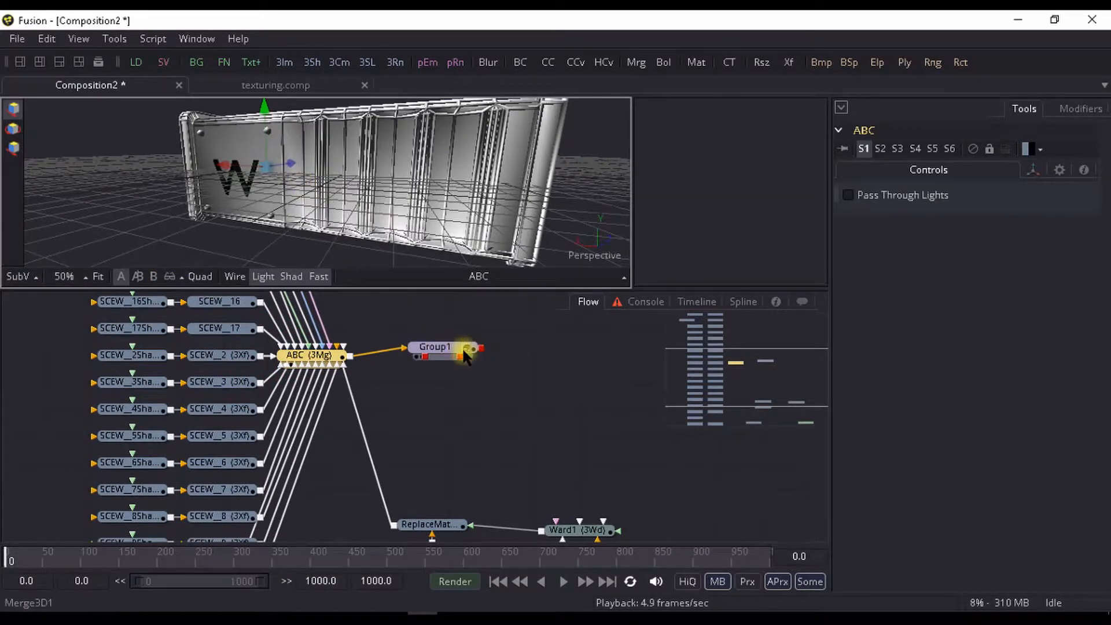
pyautogui.scroll(4, 508, 187)
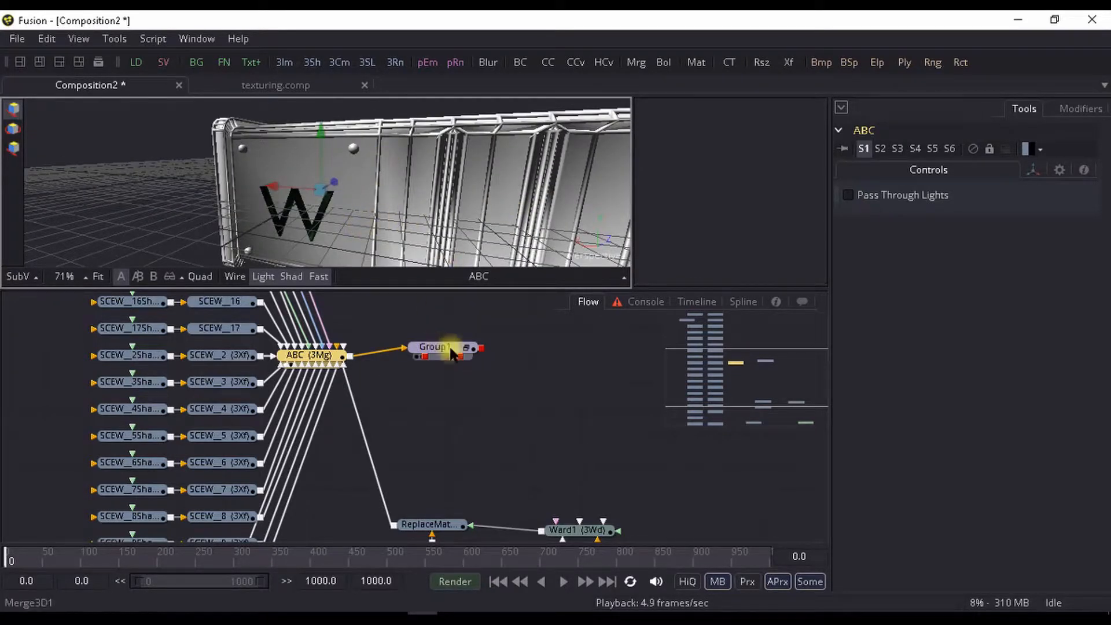
# - Move the Group1 node farther away from the ABC merge and inspect the container around the W lettering
pyautogui.moveTo(449, 354); pyautogui.dragTo(513, 318)
pyautogui.moveTo(415, 363); pyautogui.dragTo(320, 292)
pyautogui.scroll(-3, 377, 158)
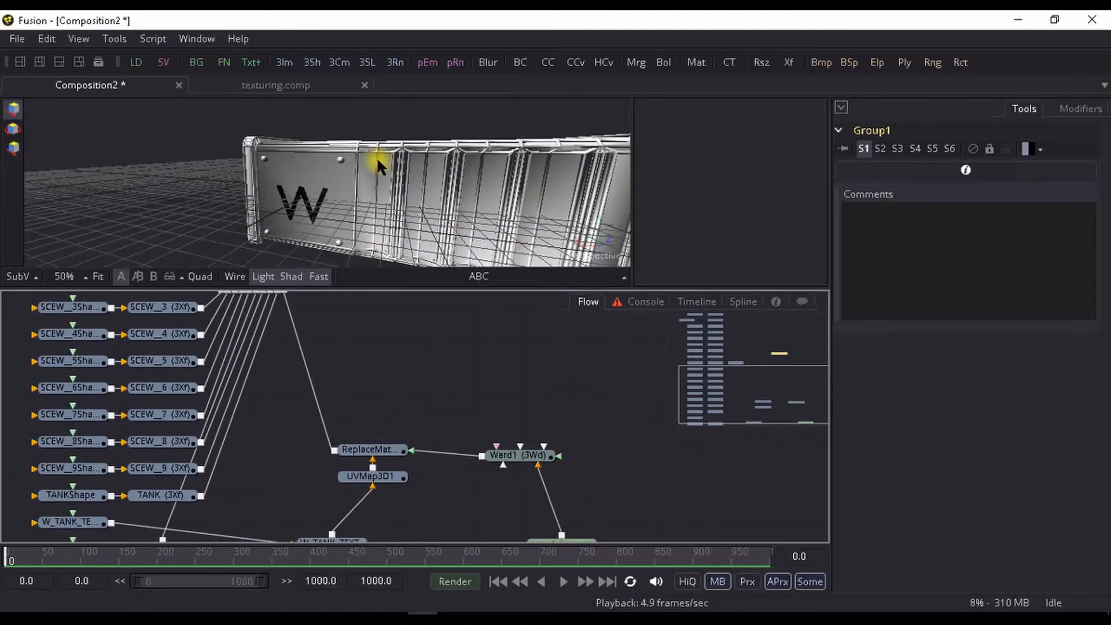
pyautogui.scroll(3, 377, 160)
pyautogui.scroll(-3, 391, 129)
pyautogui.moveTo(392, 167); pyautogui.dragTo(234, 205)
pyautogui.scroll(1, 377, 191)
# - Move the TANK transform node out of its column into the open flow area above Ward1
pyautogui.moveTo(283, 461); pyautogui.dragTo(454, 420)
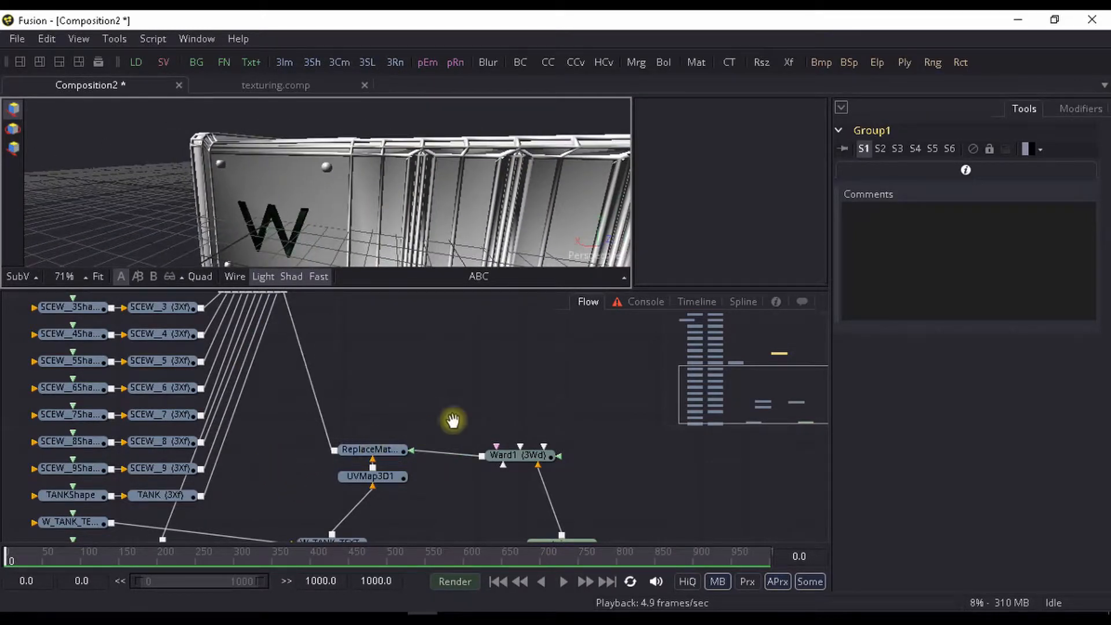
pyautogui.moveTo(263, 463); pyautogui.dragTo(127, 457)
pyautogui.moveTo(339, 451); pyautogui.dragTo(576, 440)
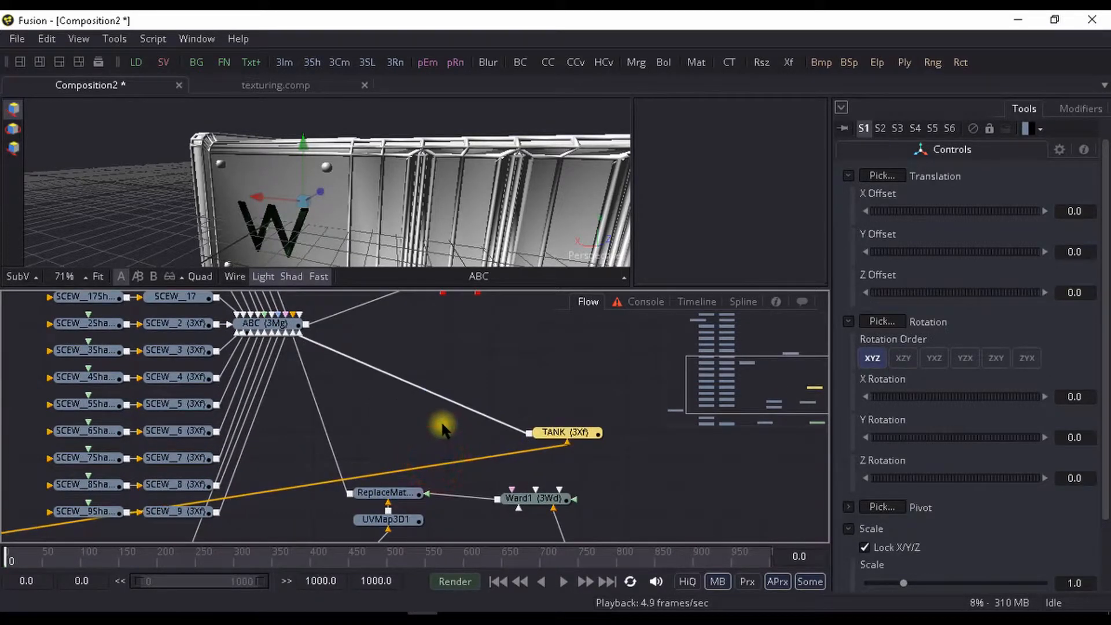
# - Insert a UV Map 3D tool after TANK, set its map mode to CubeMap and fit it to the geometry
pyautogui.hotkey('ctrl', 'space')
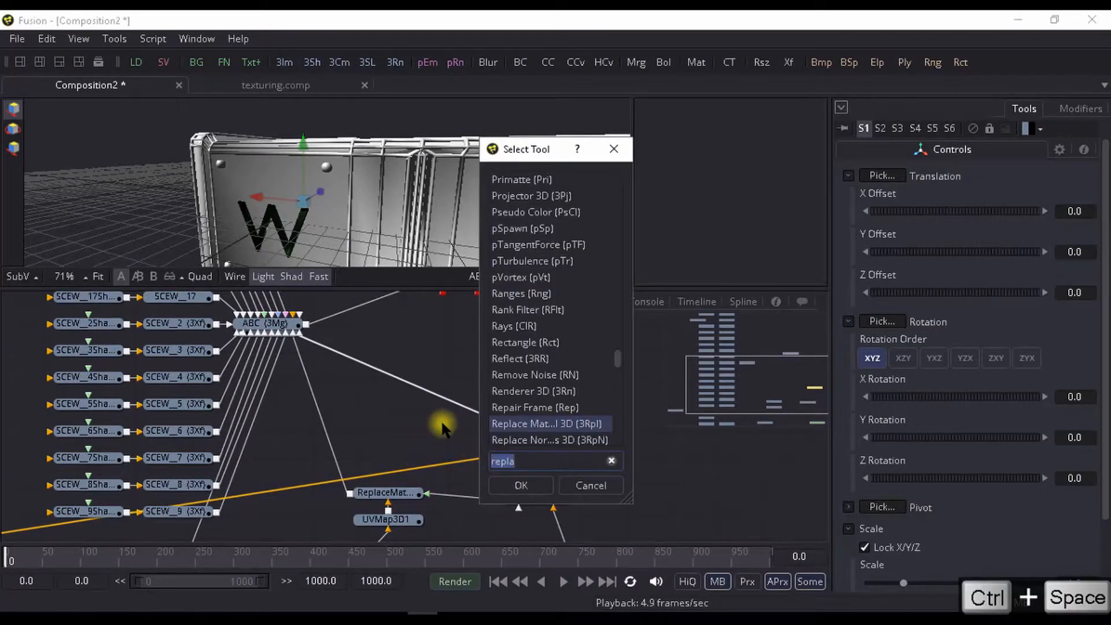
pyautogui.write('uv')
pyautogui.press('Down')
pyautogui.press('Return')
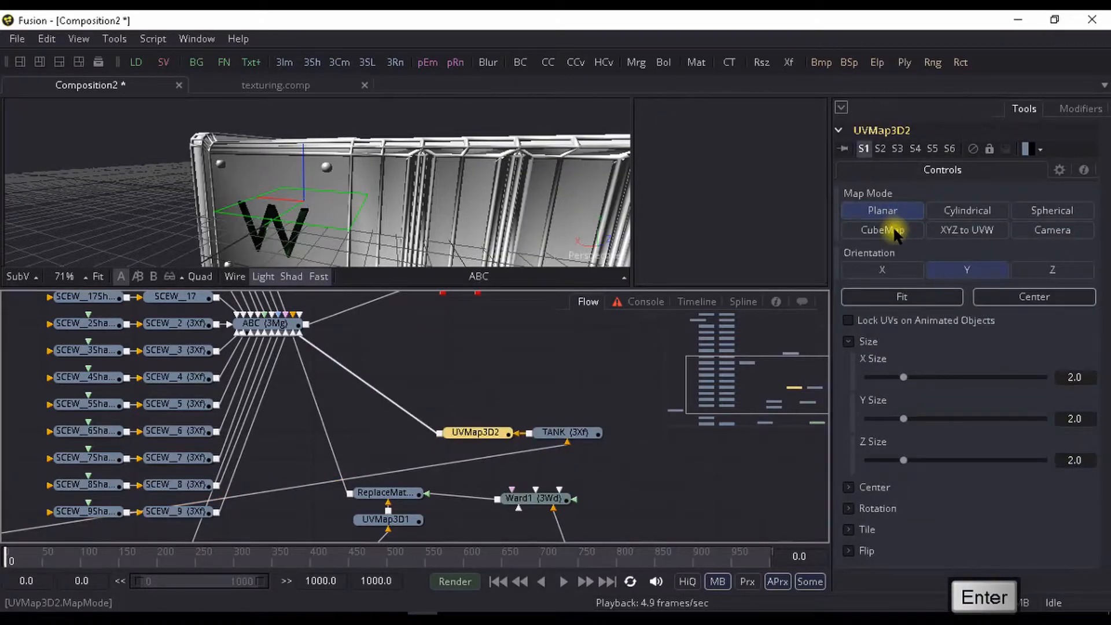
pyautogui.click(884, 230)
pyautogui.click(889, 296)
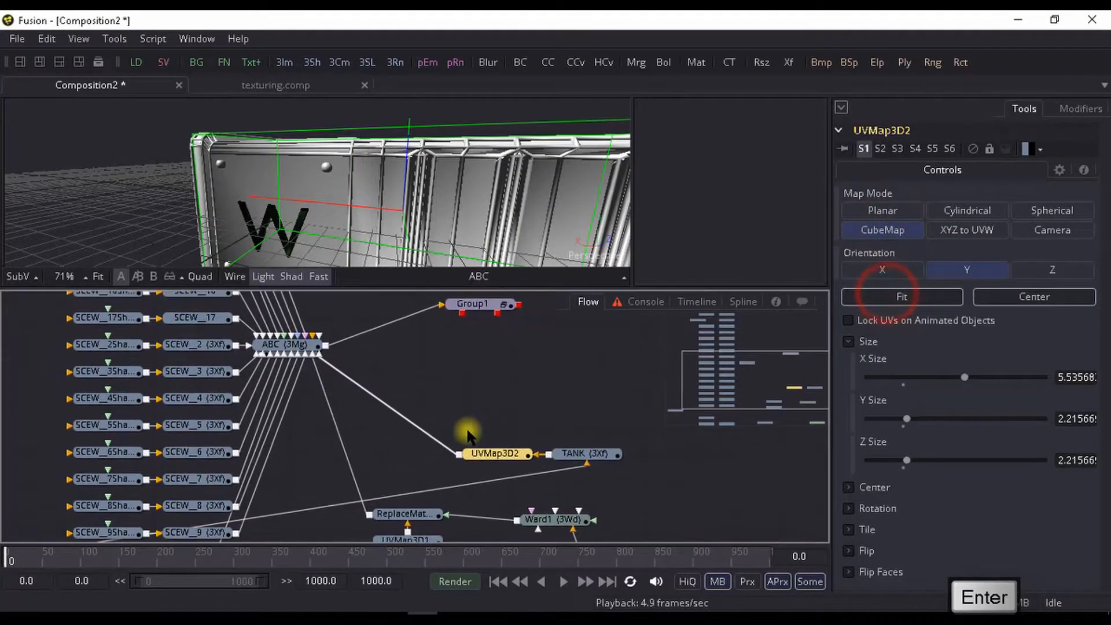
# - Add a Loader in the empty flow area beyond TANK and load brick tex for container.png from the bake tex folder
pyautogui.moveTo(565, 422); pyautogui.dragTo(112, 347)
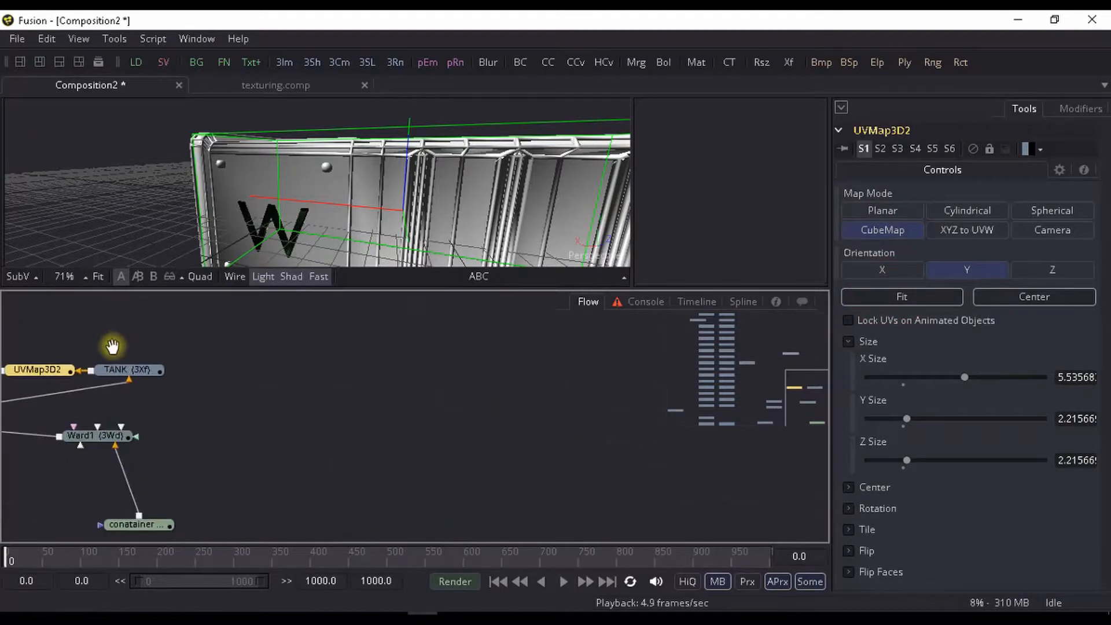
pyautogui.click(370, 440)
pyautogui.hotkey('ctrl', 'space')
pyautogui.write('ld')
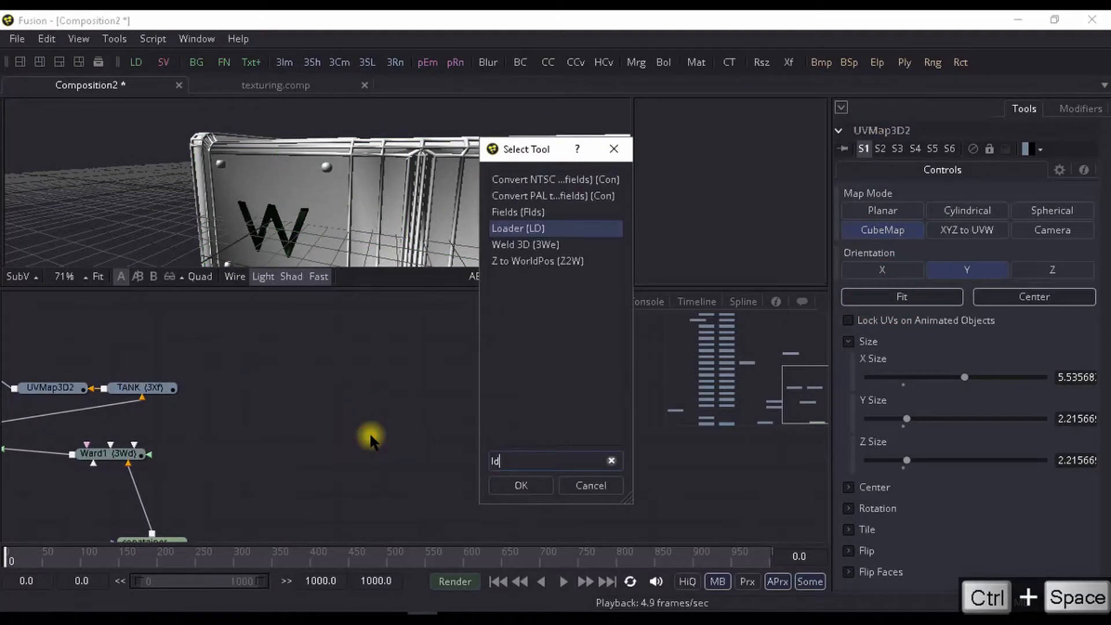
pyautogui.press('Return')
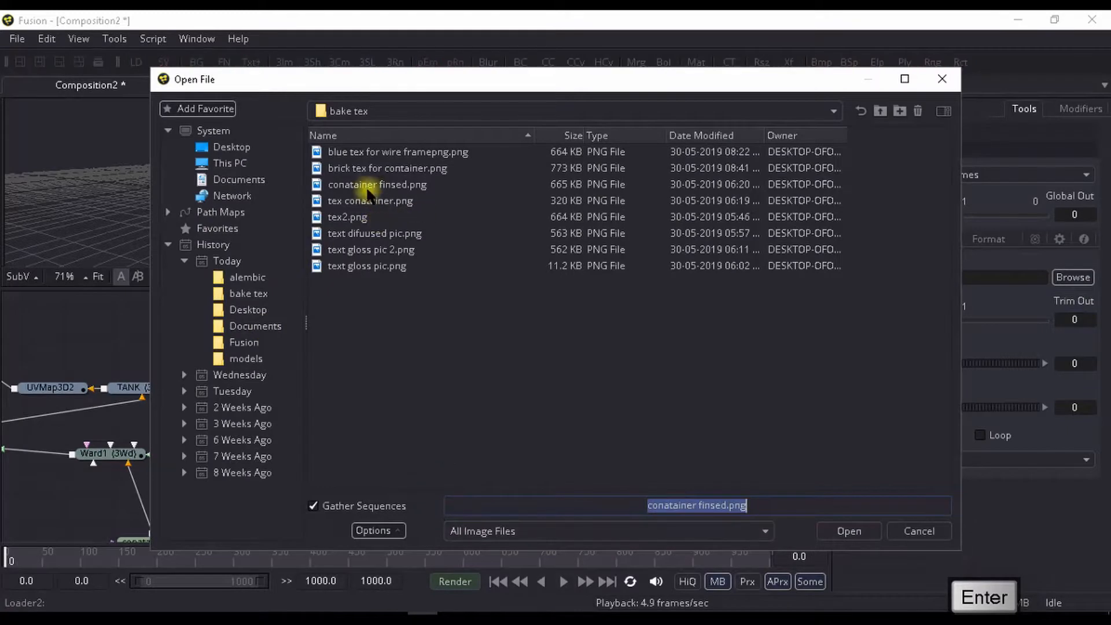
pyautogui.click(386, 169)
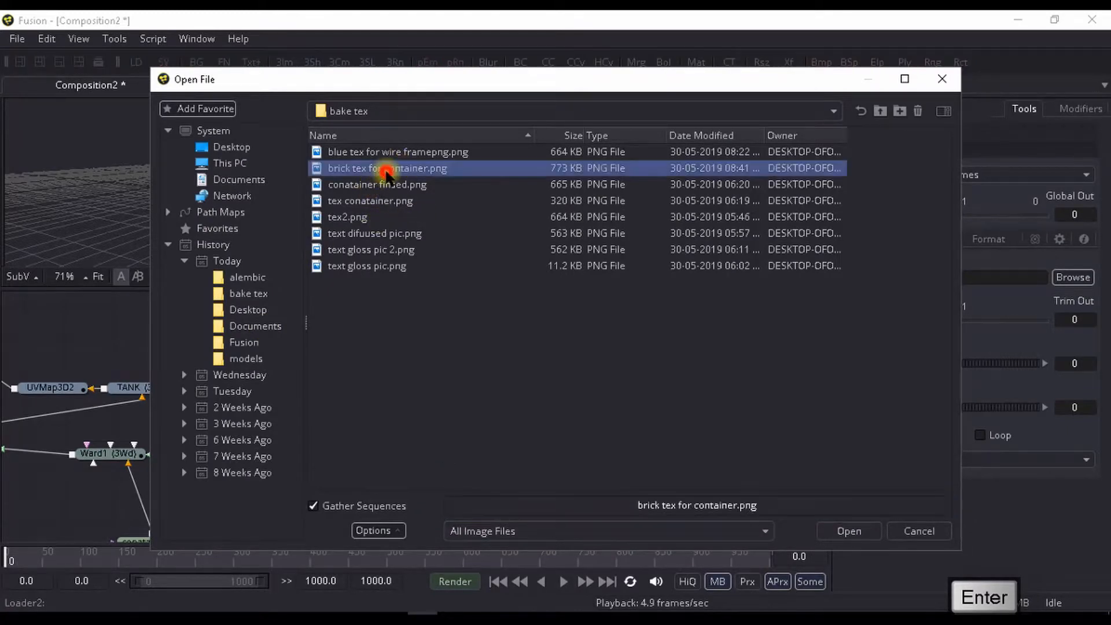
pyautogui.click(842, 532)
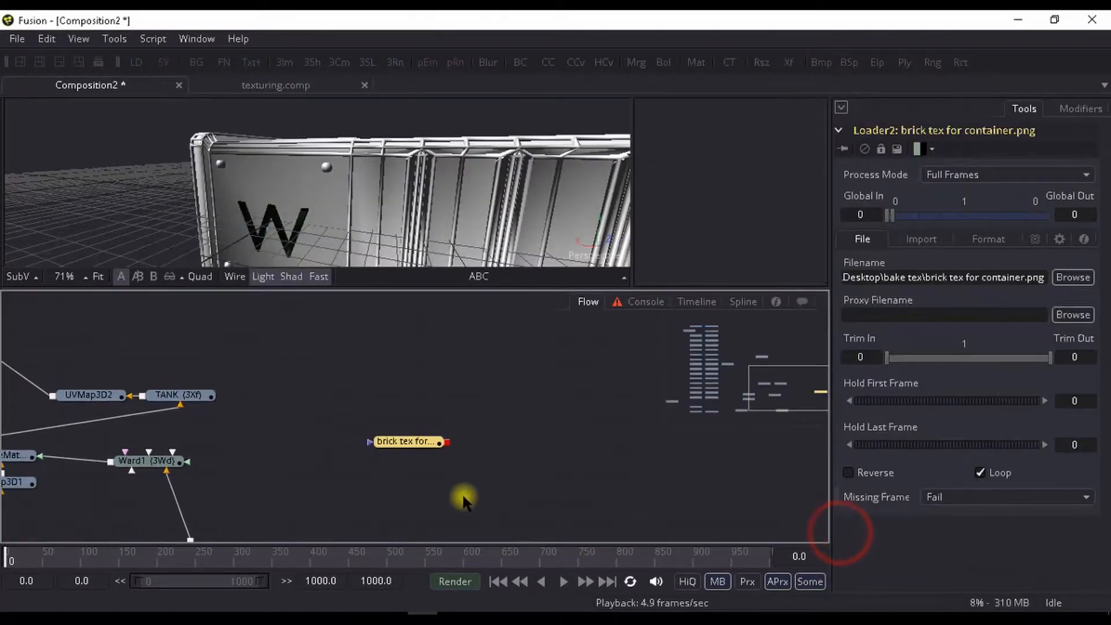
# - Add a Ward material fed by the brick tex for container.png loader and preview it in the viewer
pyautogui.hotkey('ctrl', 'space')
pyautogui.write('ld')
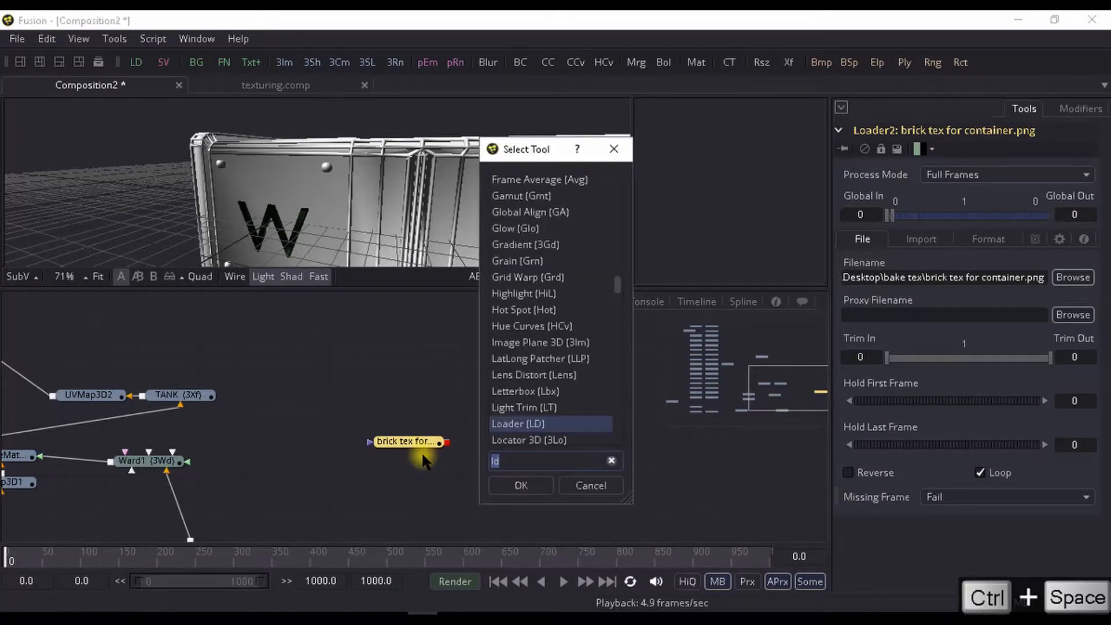
pyautogui.write('ward')
pyautogui.press('Return')
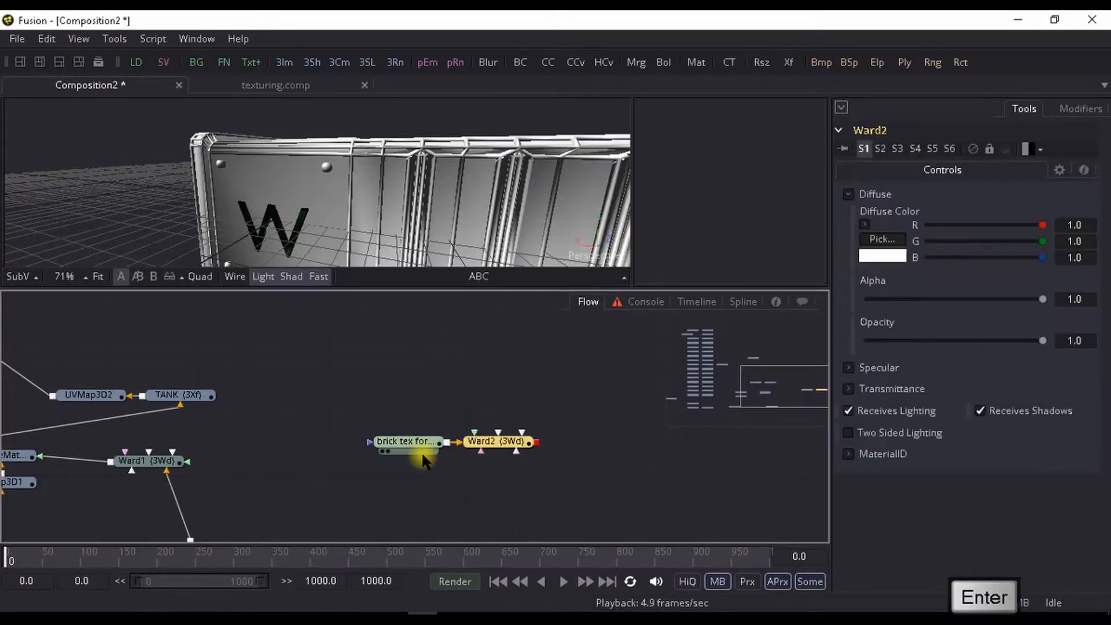
pyautogui.moveTo(362, 155); pyautogui.dragTo(329, 162)
pyautogui.moveTo(441, 407); pyautogui.dragTo(474, 425)
pyautogui.moveTo(571, 457); pyautogui.dragTo(495, 404)
# - Duplicate the brick texture loader, delete the Merge added with it, and place the copy below the original
pyautogui.click(354, 409)
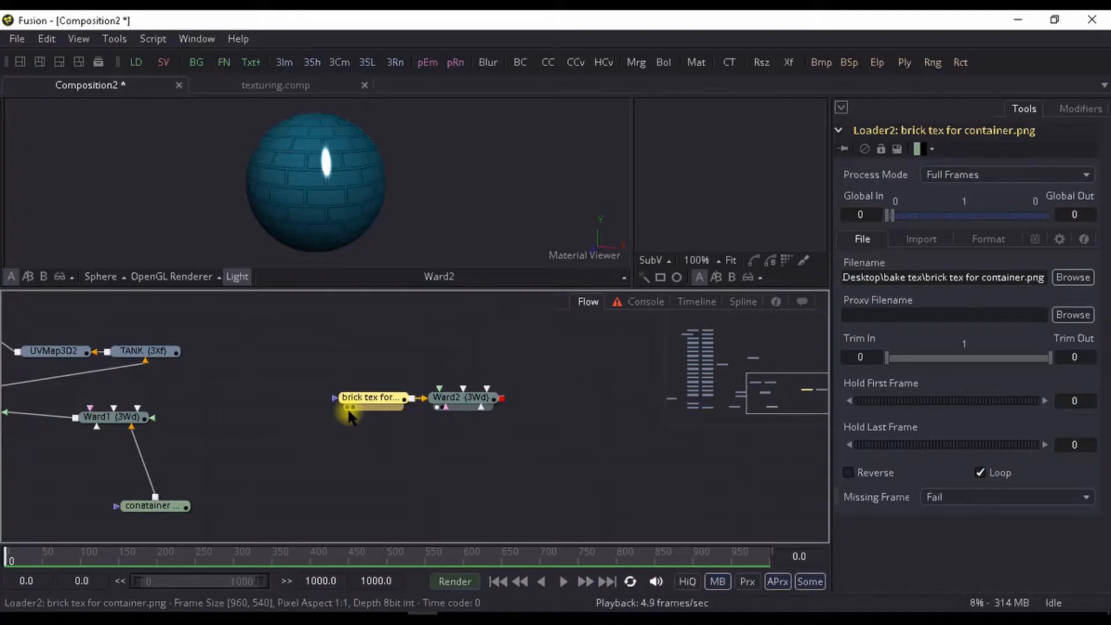
pyautogui.hotkey('ctrl', 'c')
pyautogui.hotkey('ctrl', 'v')
pyautogui.click(456, 427)
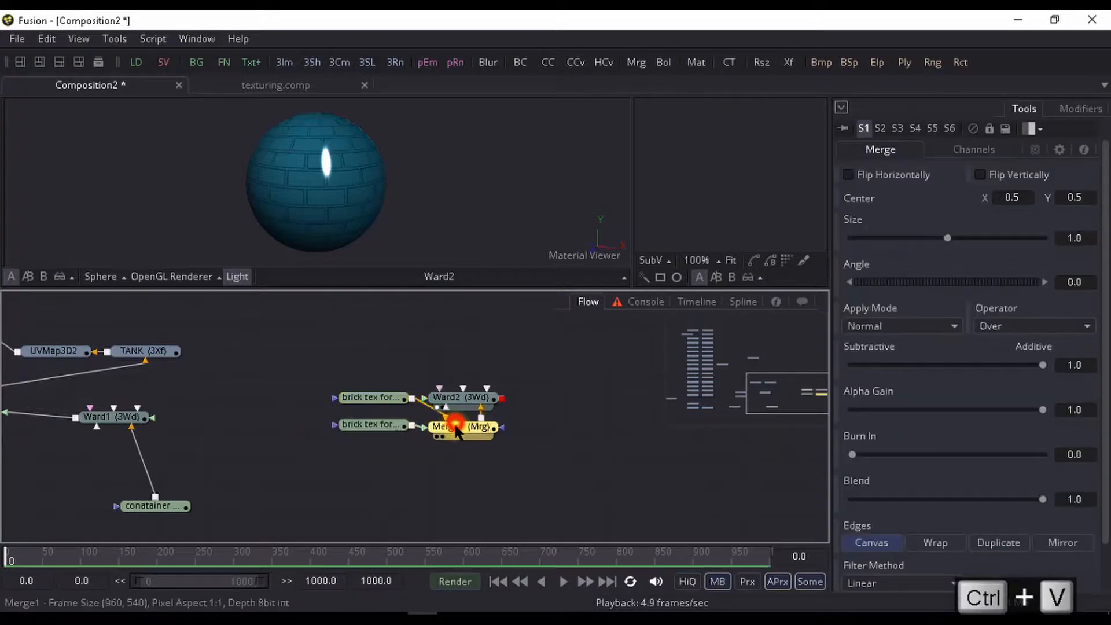
pyautogui.press('Delete')
pyautogui.moveTo(372, 425); pyautogui.dragTo(377, 465)
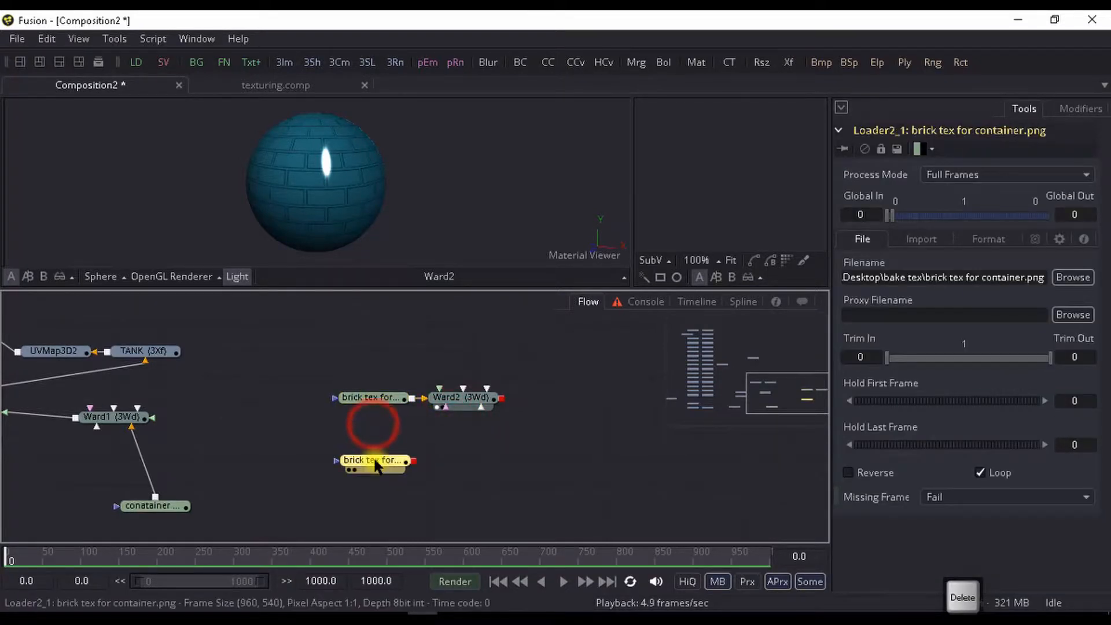
# - Add a BumpMap tool after the duplicated brick loader and connect its output to Ward2 as the bump map
pyautogui.hotkey('ctrl', 'space')
pyautogui.write('bu')
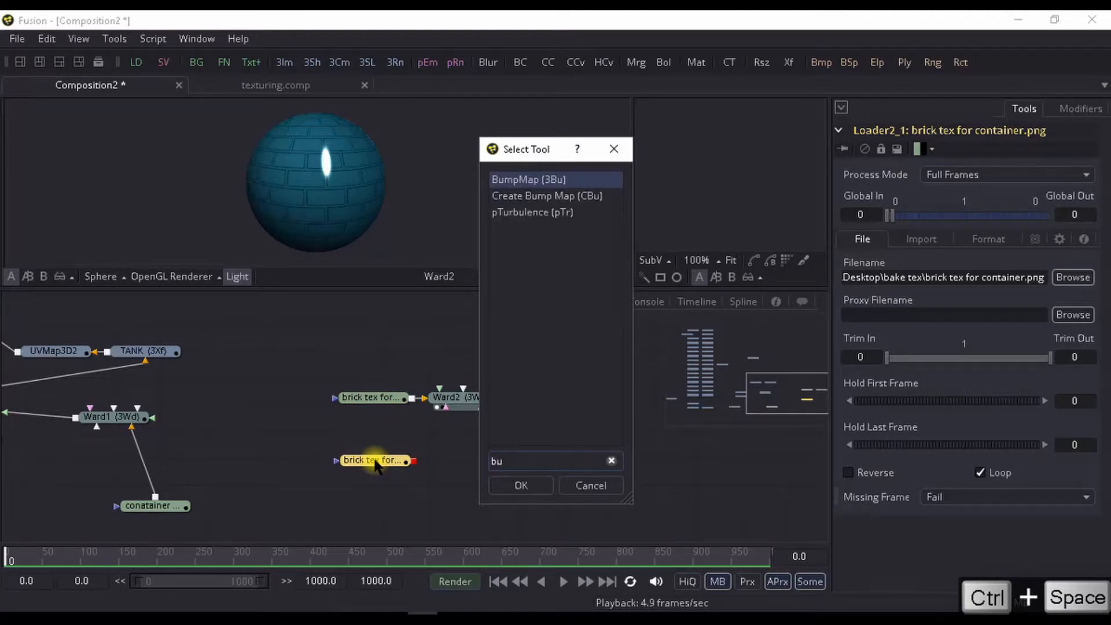
pyautogui.press('Return')
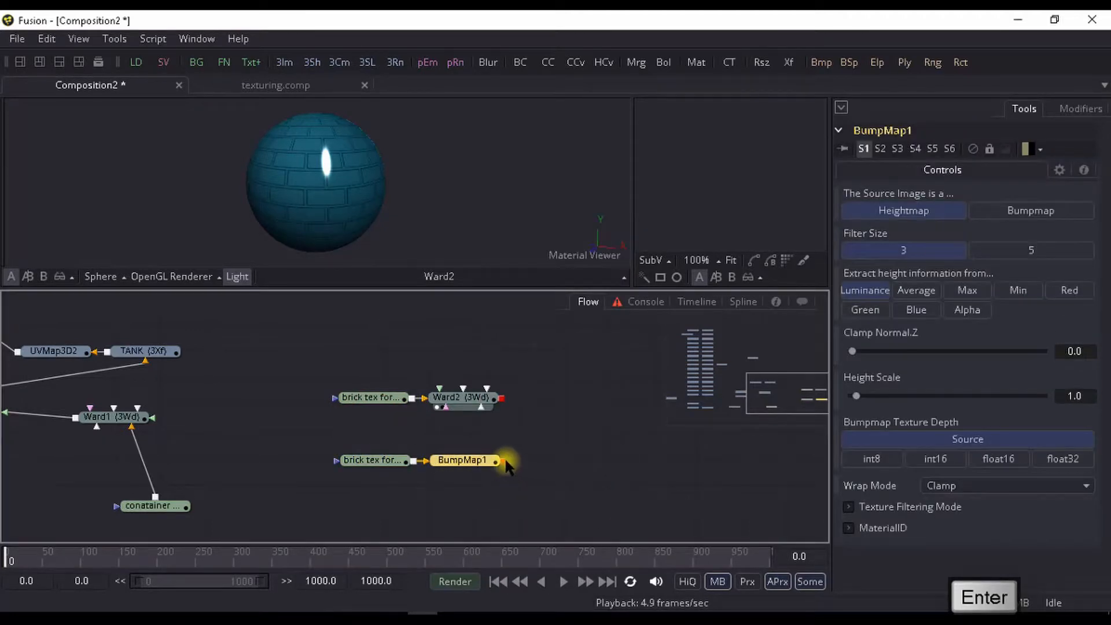
pyautogui.moveTo(502, 461); pyautogui.dragTo(491, 398)
pyautogui.click(531, 496)
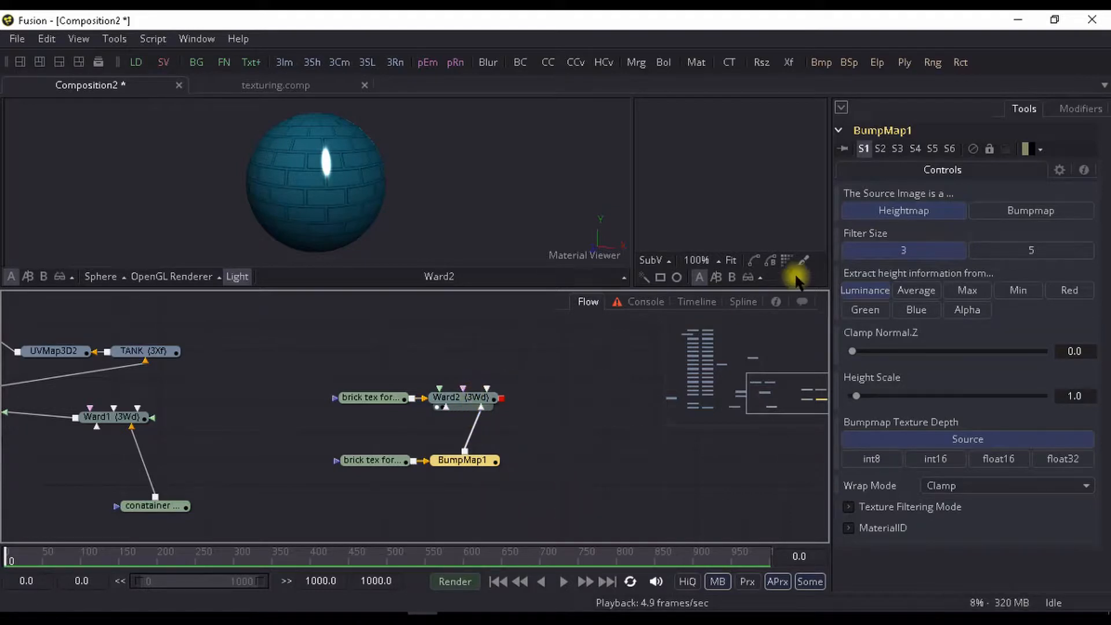
# - Set BumpMap1's Filter Size to 5, Clamp Normal.Z to about 0.906 and Height Scale to about 36.11
pyautogui.click(1014, 250)
pyautogui.click(853, 351)
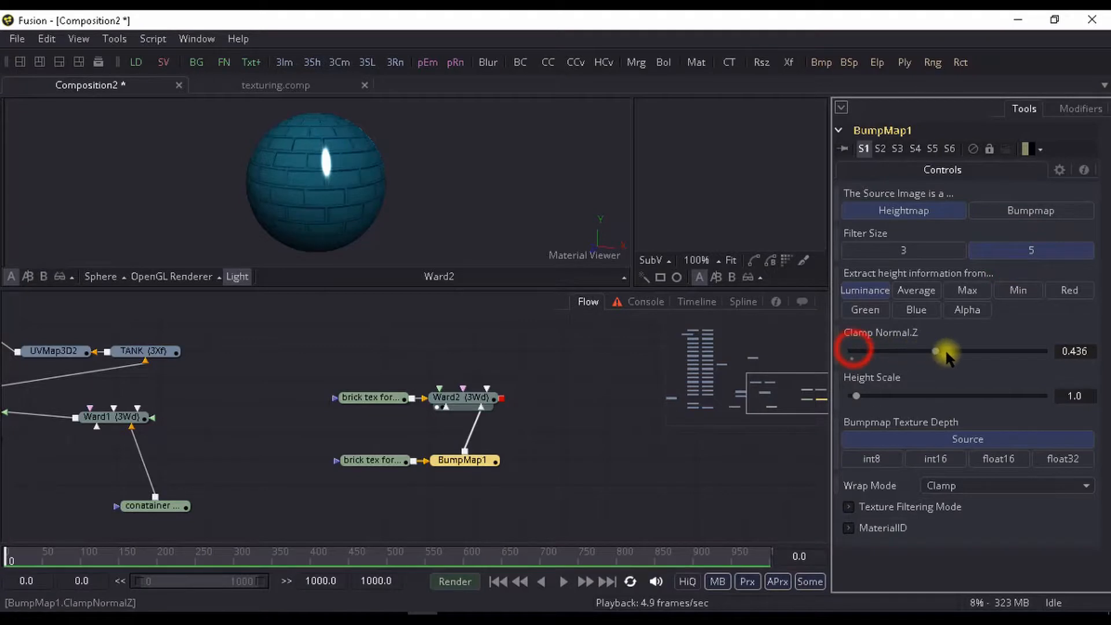
pyautogui.moveTo(947, 355); pyautogui.dragTo(953, 352)
pyautogui.moveTo(259, 203); pyautogui.dragTo(327, 194)
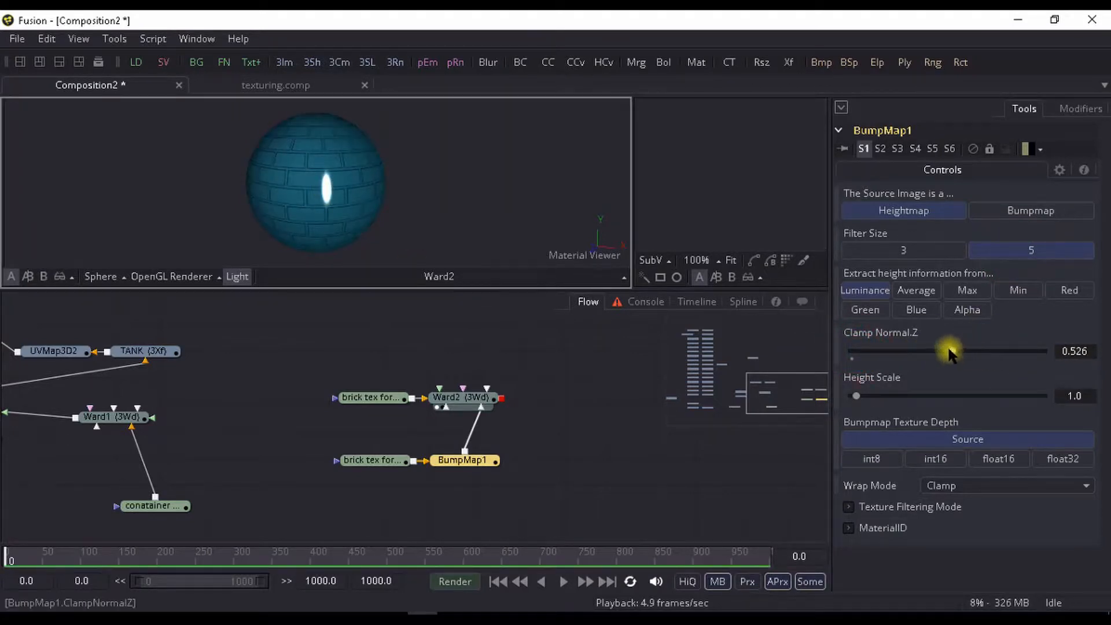
pyautogui.moveTo(949, 351); pyautogui.dragTo(1011, 351)
pyautogui.moveTo(891, 397); pyautogui.dragTo(964, 396)
pyautogui.moveTo(289, 148); pyautogui.dragTo(317, 194)
pyautogui.moveTo(1007, 351); pyautogui.dragTo(1021, 351)
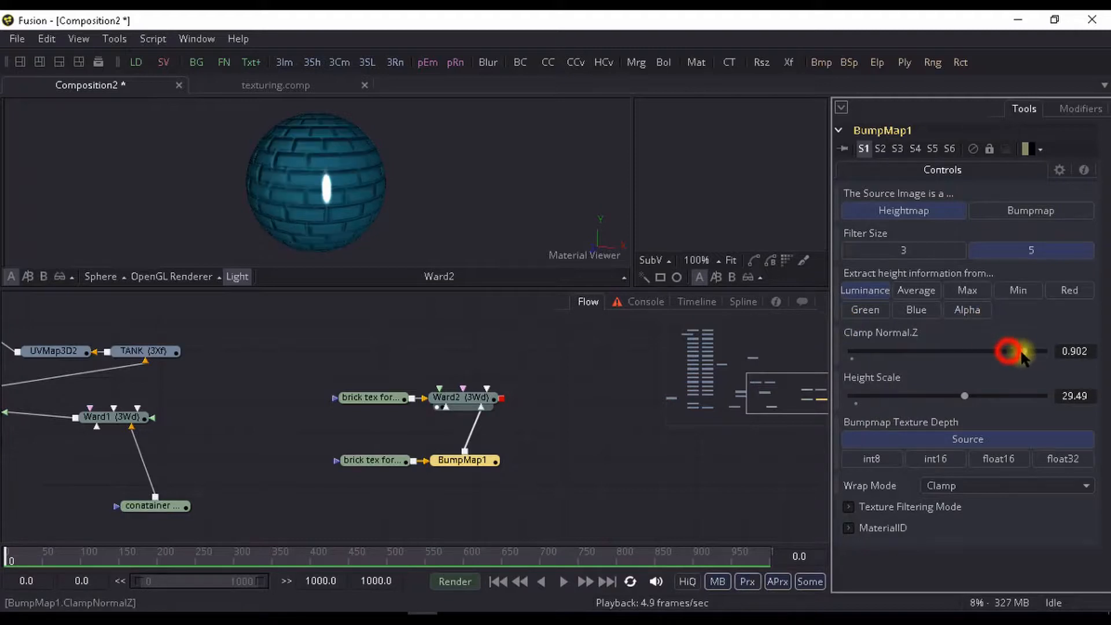
pyautogui.moveTo(965, 396); pyautogui.dragTo(990, 395)
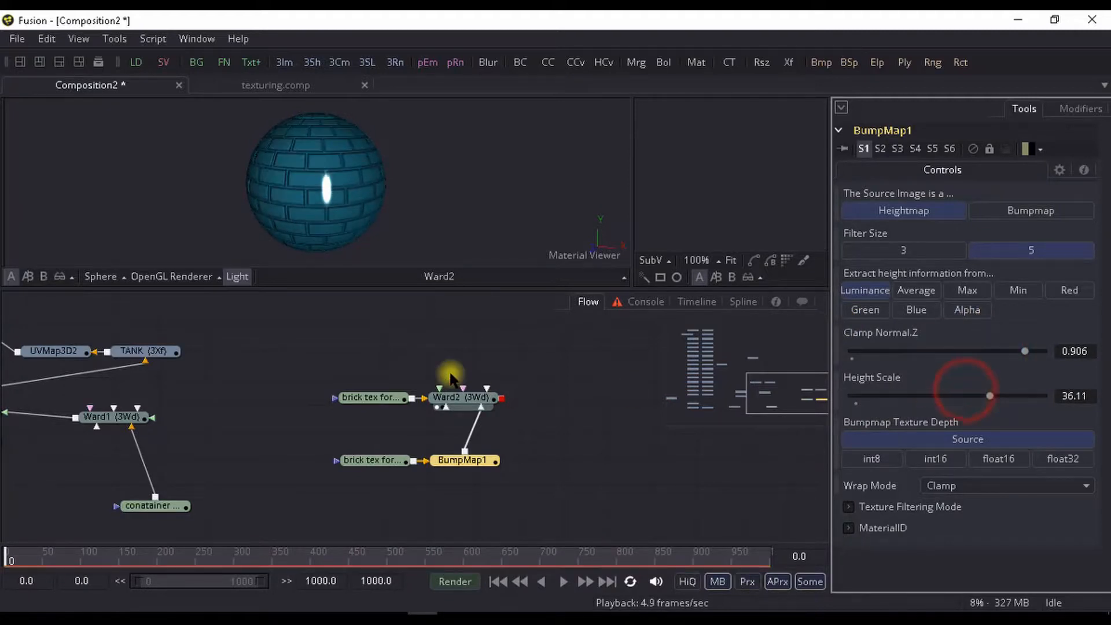
pyautogui.scroll(-3, 499, 405)
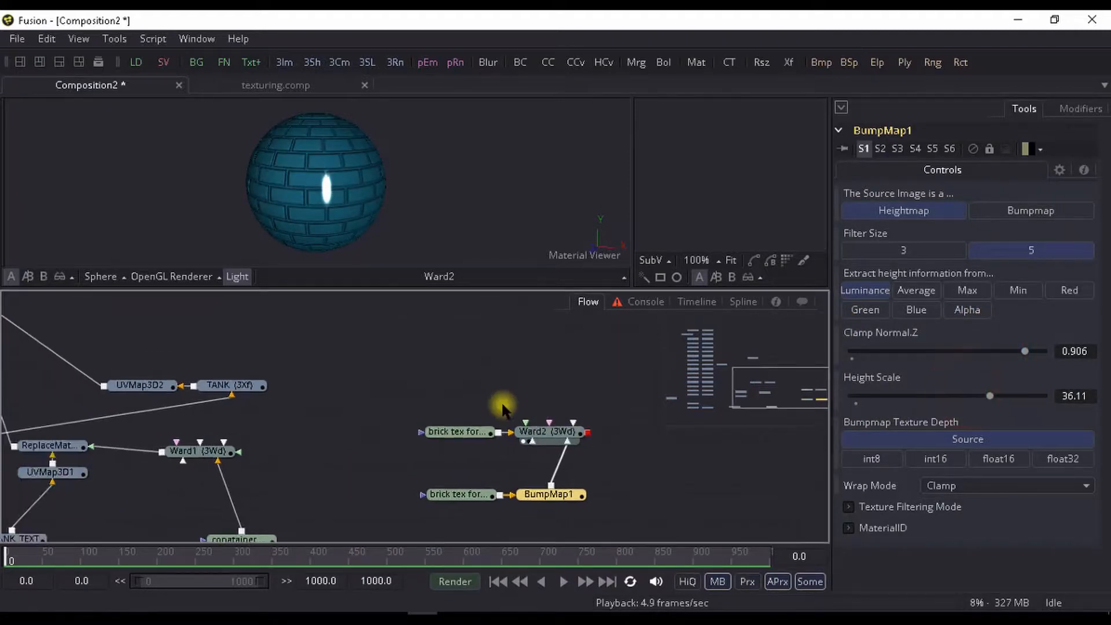
# - Try the Bumpmap source type on BumpMap1 and set it back to Heightmap
pyautogui.click(1020, 213)
pyautogui.click(952, 211)
pyautogui.scroll(3, 567, 405)
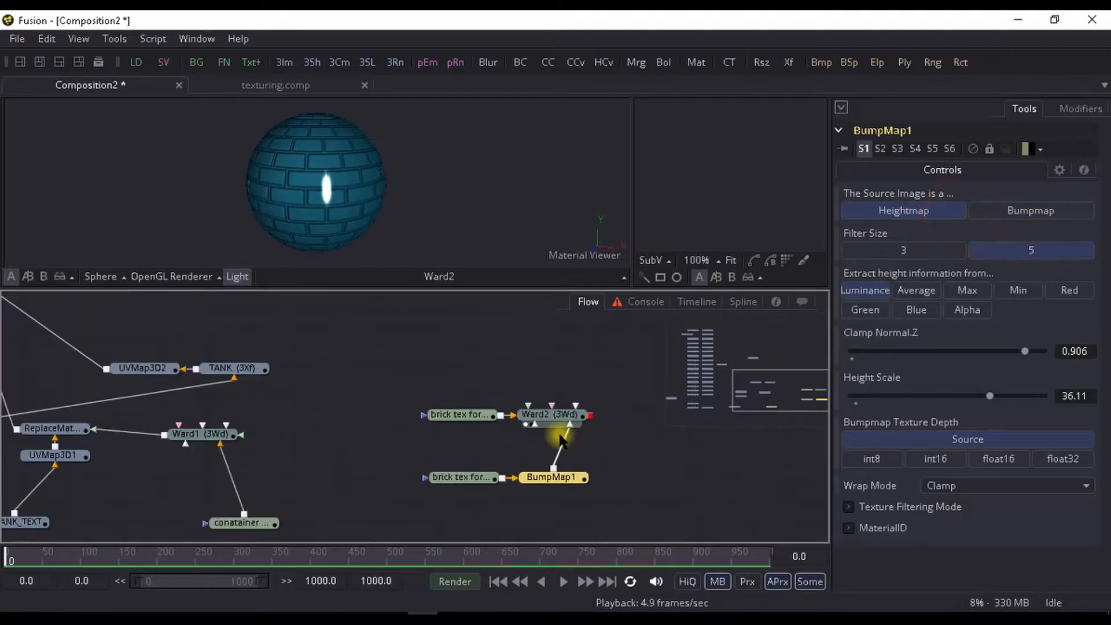
pyautogui.scroll(-5, 489, 439)
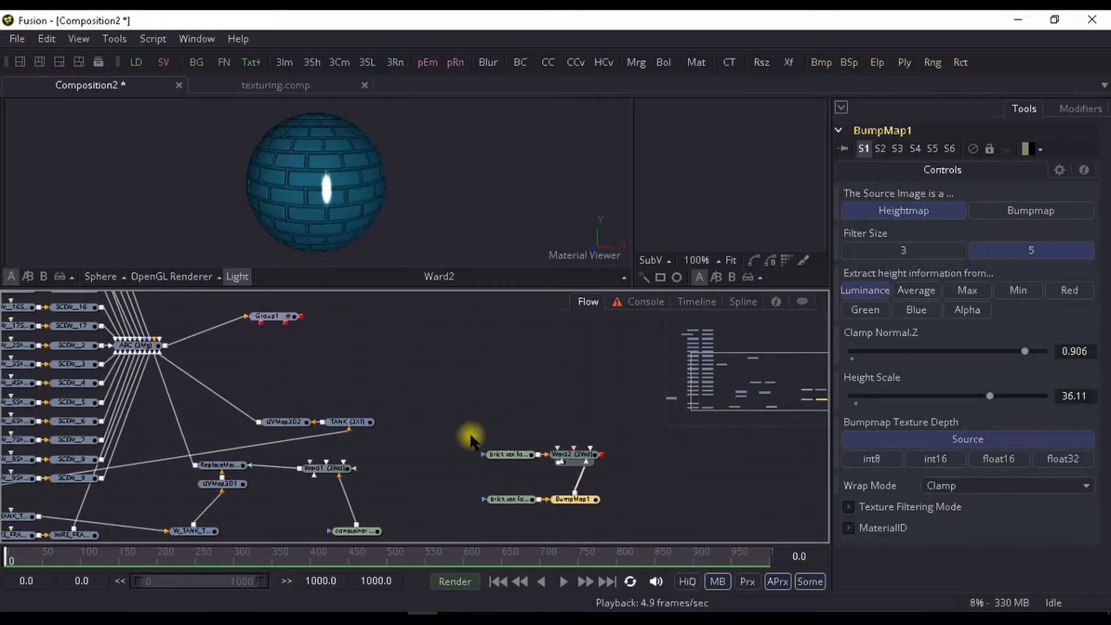
# - Move Ward2 closer to the tank branch and insert a Replace Material 3D tool after UVMap3D2
pyautogui.moveTo(574, 456); pyautogui.dragTo(411, 394)
pyautogui.scroll(2, 426, 391)
pyautogui.hotkey('ctrl', 'space')
pyautogui.write('bu')
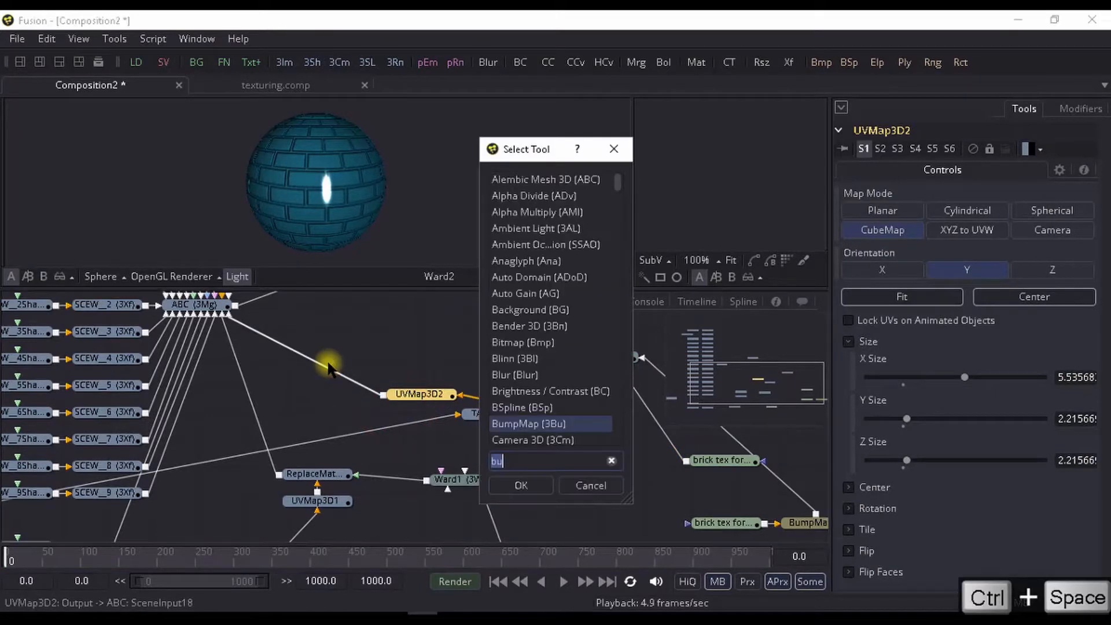
pyautogui.write('replace')
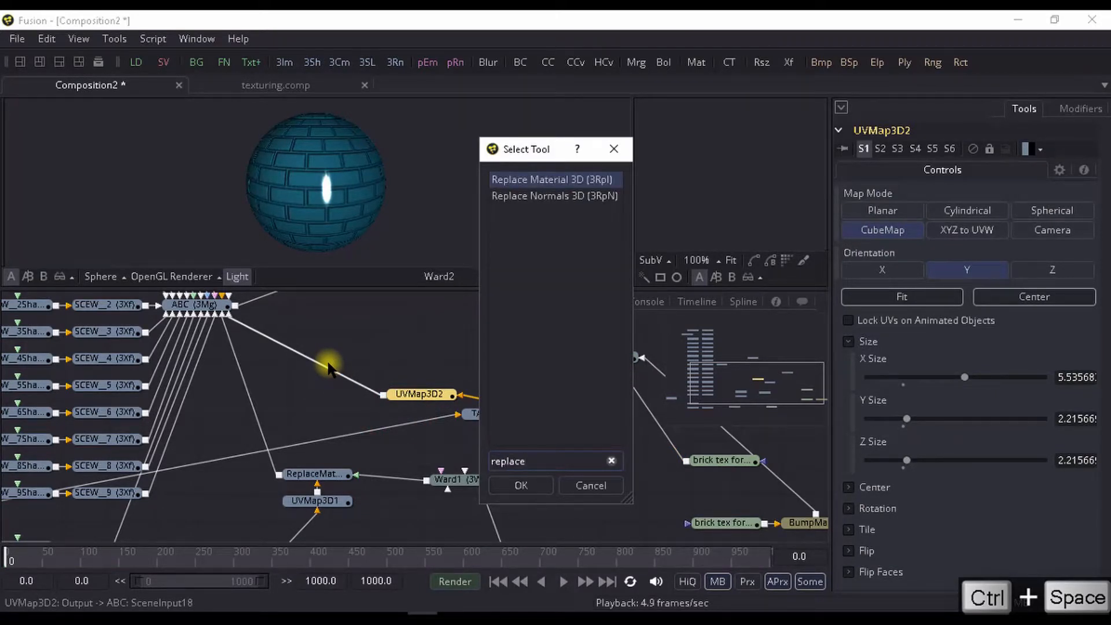
pyautogui.press('Return')
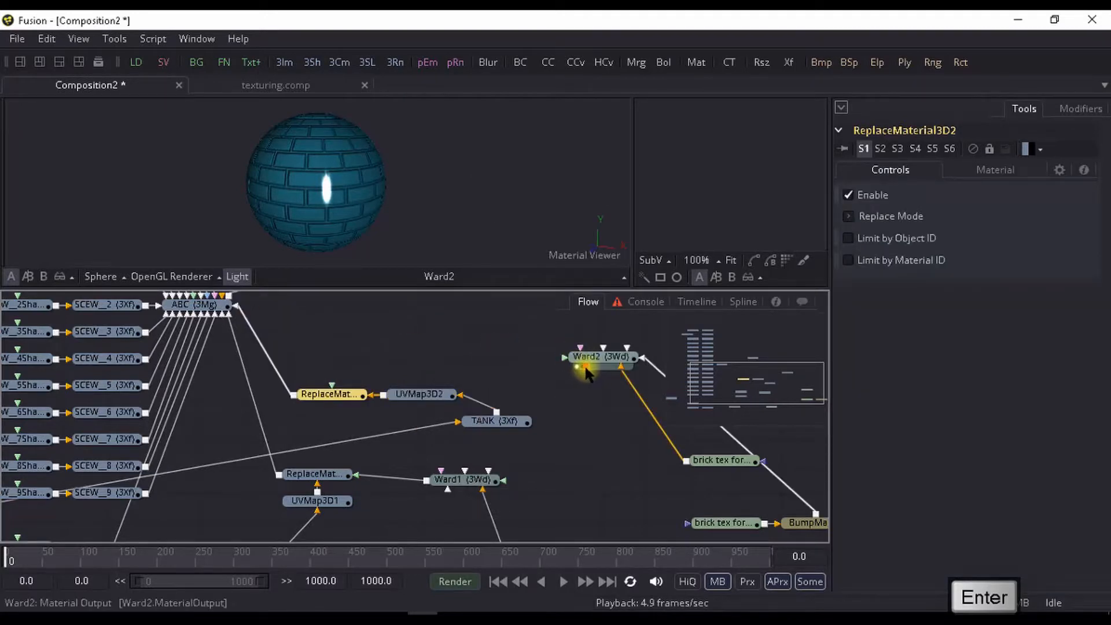
# - Connect Ward2 to the tank's new Replace Material 3D as its material and inspect the textured tank in the viewer
pyautogui.moveTo(585, 365); pyautogui.dragTo(380, 403)
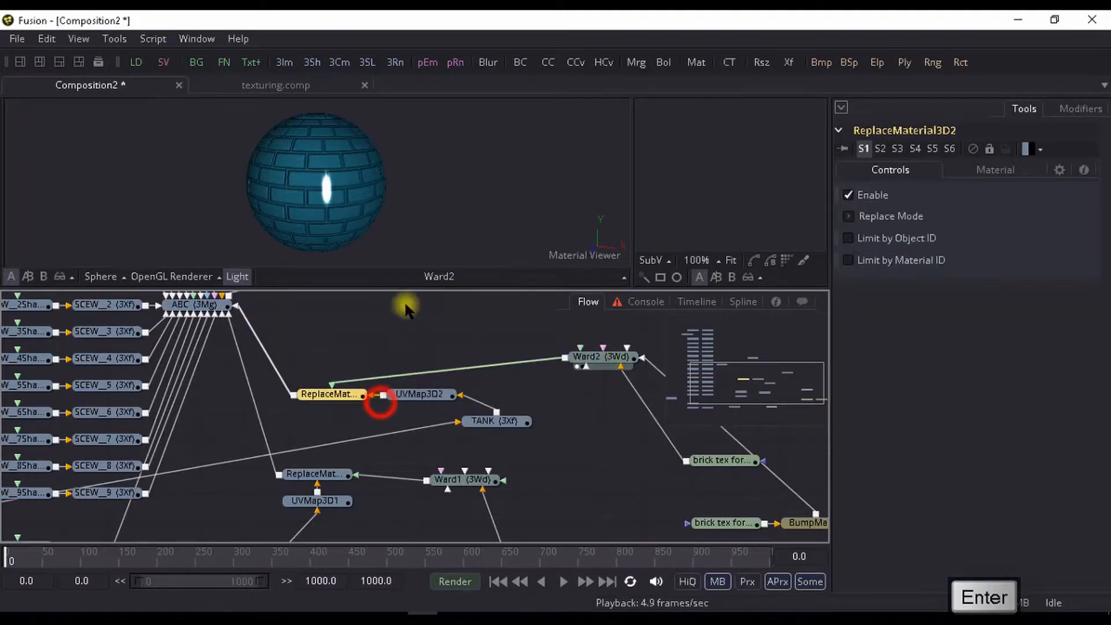
pyautogui.click(341, 396)
pyautogui.press('1')
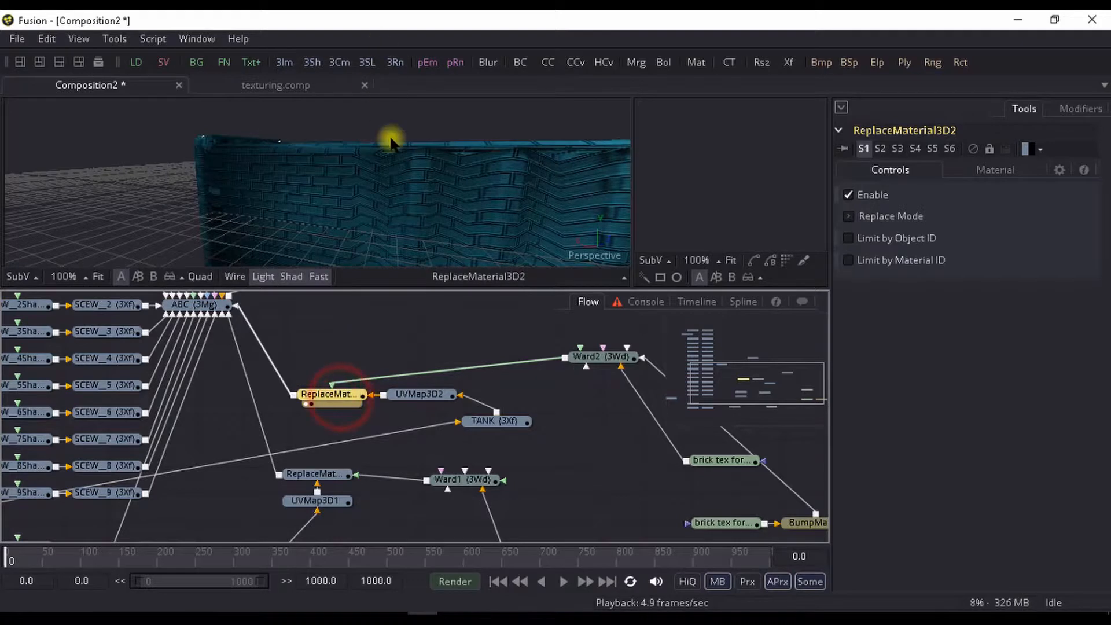
pyautogui.scroll(-4, 389, 141)
pyautogui.moveTo(401, 166); pyautogui.dragTo(503, 149)
pyautogui.scroll(2, 380, 189)
pyautogui.scroll(-2, 417, 219)
# - Show the WIRE_FRAME_OF_THE_TANK transform alone in the viewer and examine its geometry
pyautogui.moveTo(285, 390); pyautogui.dragTo(507, 349)
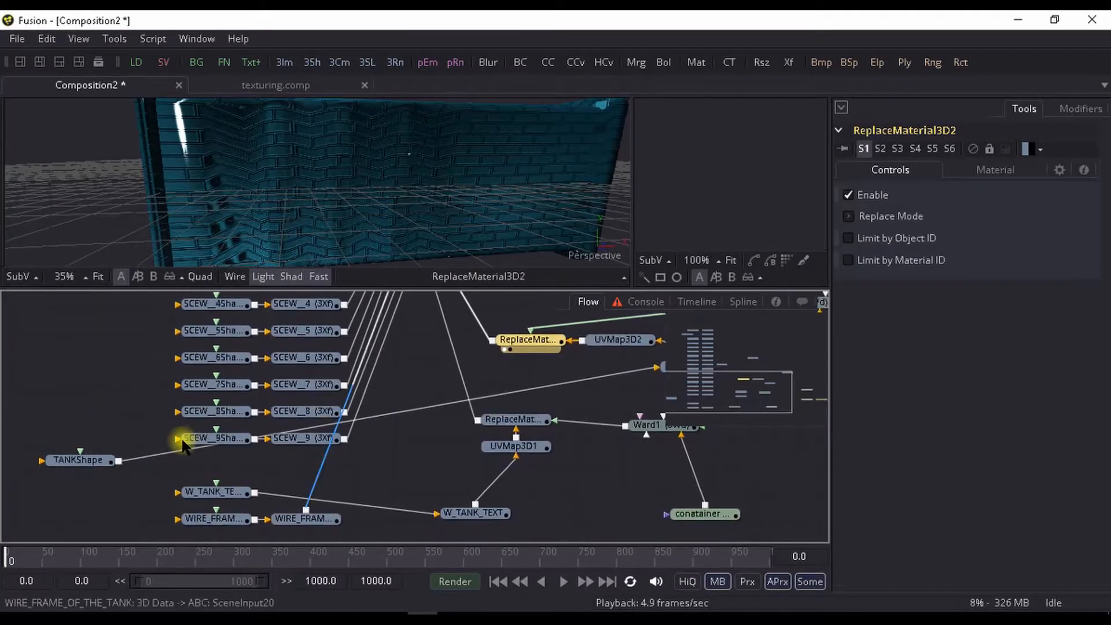
pyautogui.moveTo(303, 469); pyautogui.dragTo(314, 446)
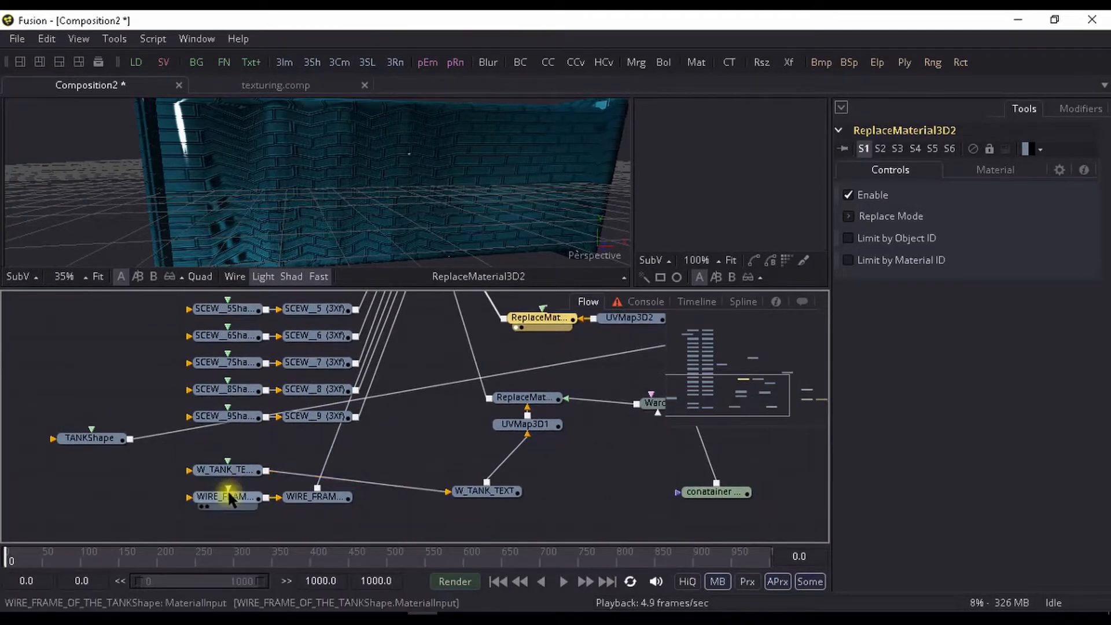
pyautogui.click(227, 497)
pyautogui.click(315, 501)
pyautogui.press('1')
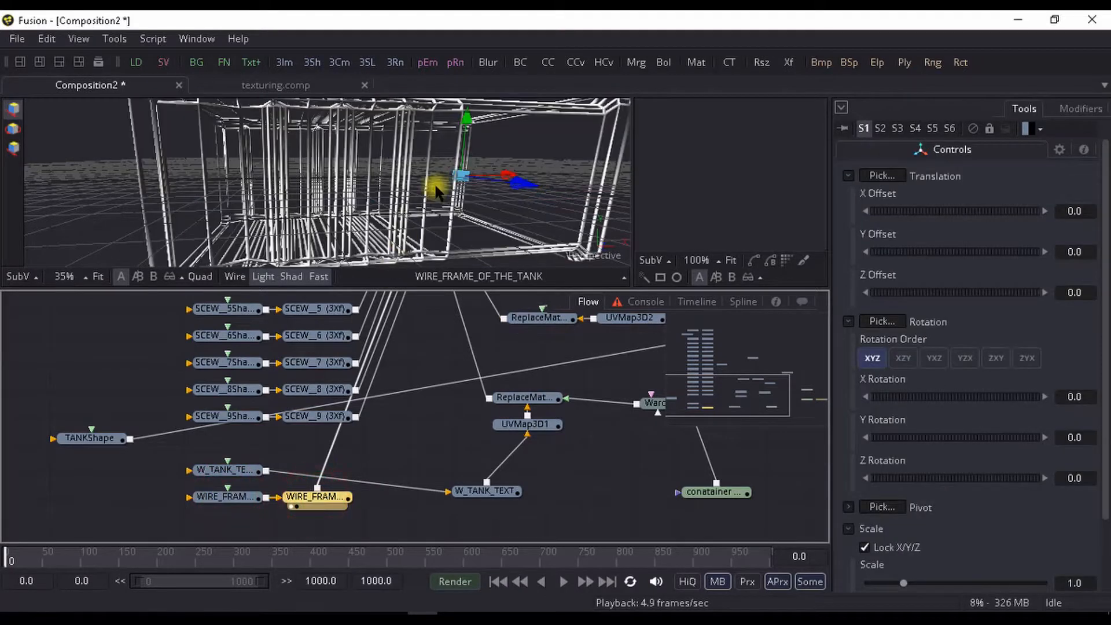
pyautogui.scroll(-3, 435, 187)
pyautogui.scroll(2, 436, 187)
pyautogui.scroll(-2, 436, 187)
pyautogui.scroll(3, 436, 187)
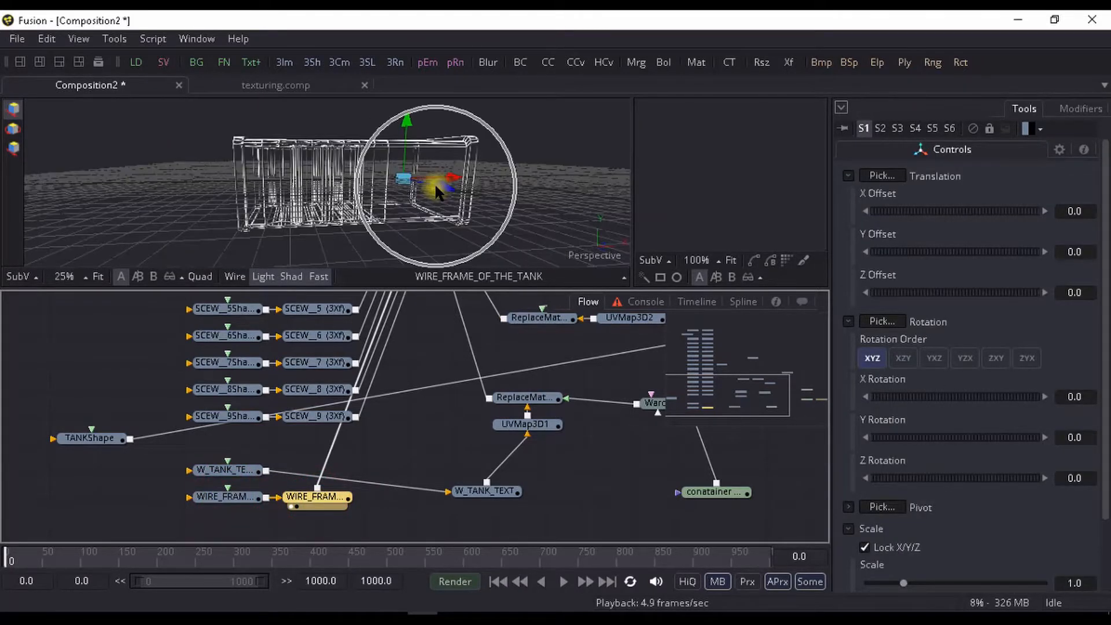
pyautogui.moveTo(435, 187); pyautogui.dragTo(463, 212)
# - Show the merged ABC model in the viewer and examine the frame bars against the brick-textured tank
pyautogui.moveTo(403, 420); pyautogui.dragTo(340, 551)
pyautogui.scroll(2, 347, 454)
pyautogui.click(341, 401)
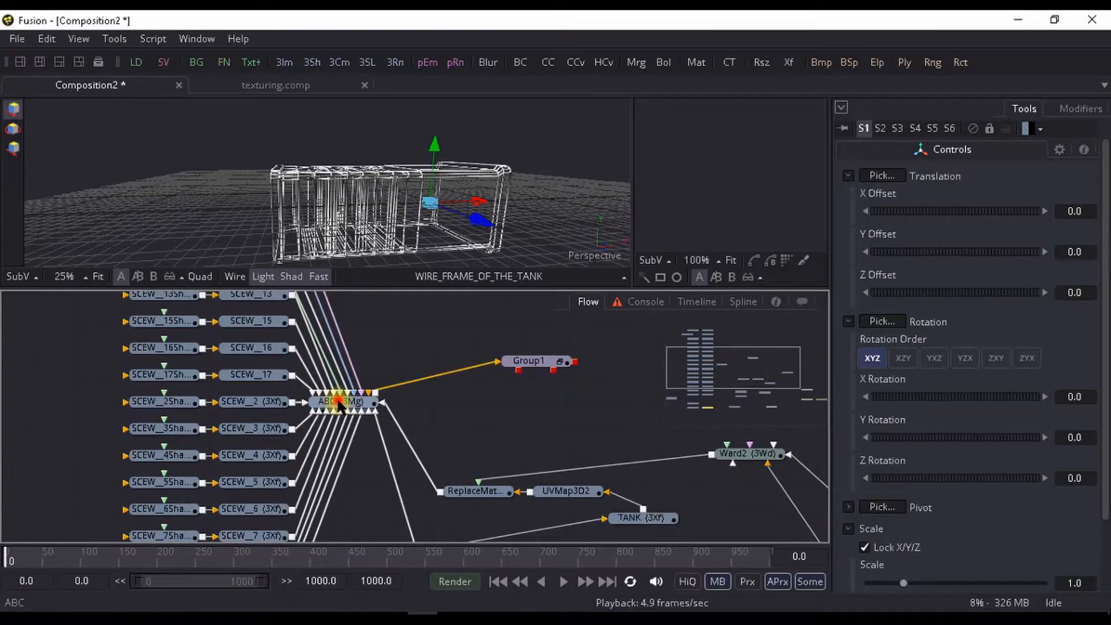
pyautogui.press('1')
pyautogui.scroll(3, 416, 178)
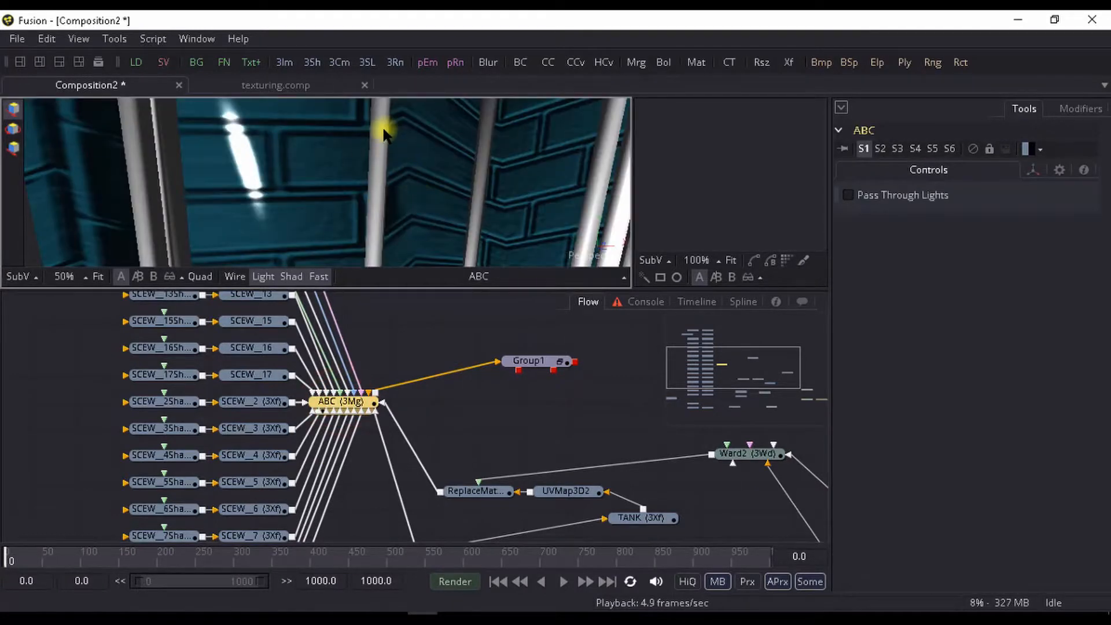
pyautogui.scroll(-2, 377, 206)
pyautogui.scroll(-3, 513, 170)
# - Return the viewer to the WIRE_FRAME_OF_THE_TANK transform
pyautogui.moveTo(362, 480); pyautogui.dragTo(381, 356)
pyautogui.moveTo(315, 538); pyautogui.dragTo(328, 502)
pyautogui.press('1')
pyautogui.moveTo(353, 474); pyautogui.dragTo(382, 491)
pyautogui.moveTo(417, 148); pyautogui.dragTo(416, 175)
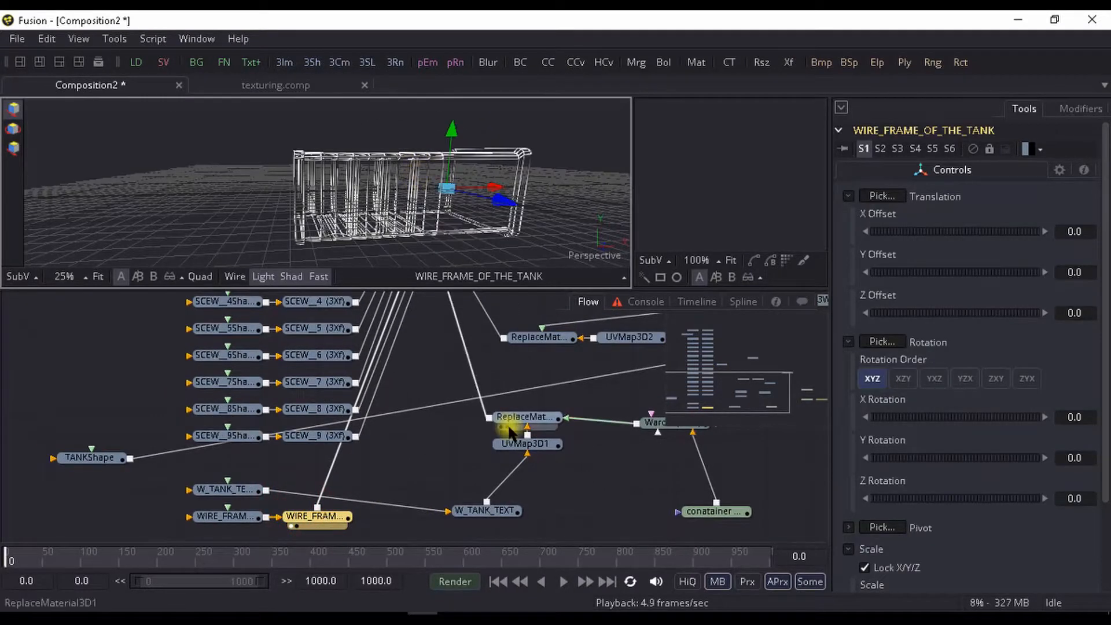
# - Add a Loader tool that reads "blue tex for wire framepng.png" from the bake tex folder
pyautogui.hscroll(10, 509, 423)
pyautogui.hscroll(6, 457, 442)
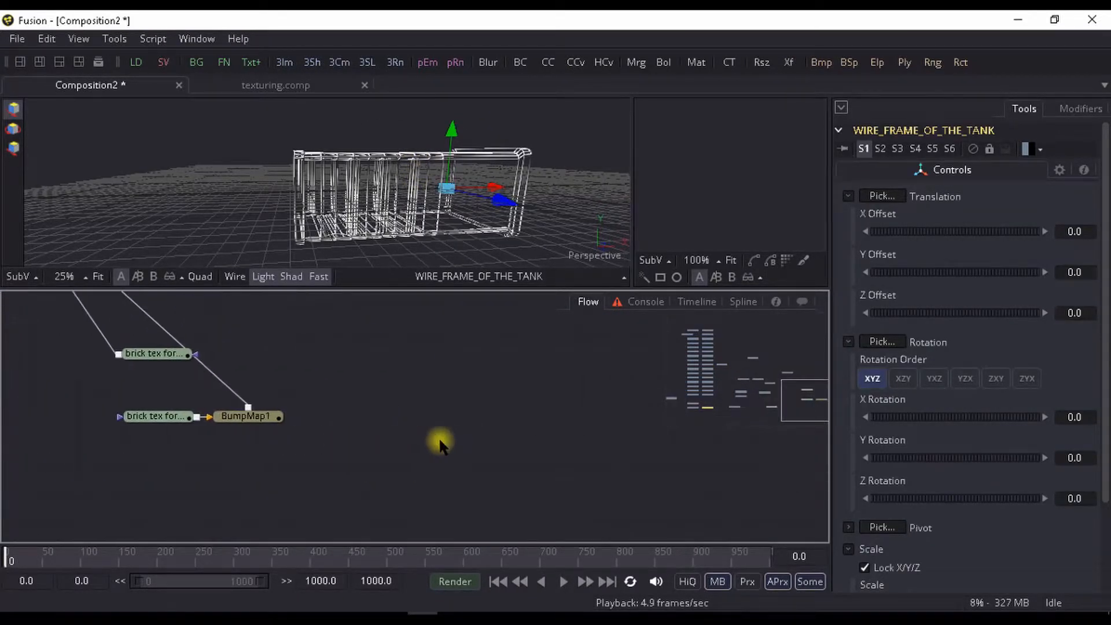
pyautogui.hotkey('ctrl', 'space')
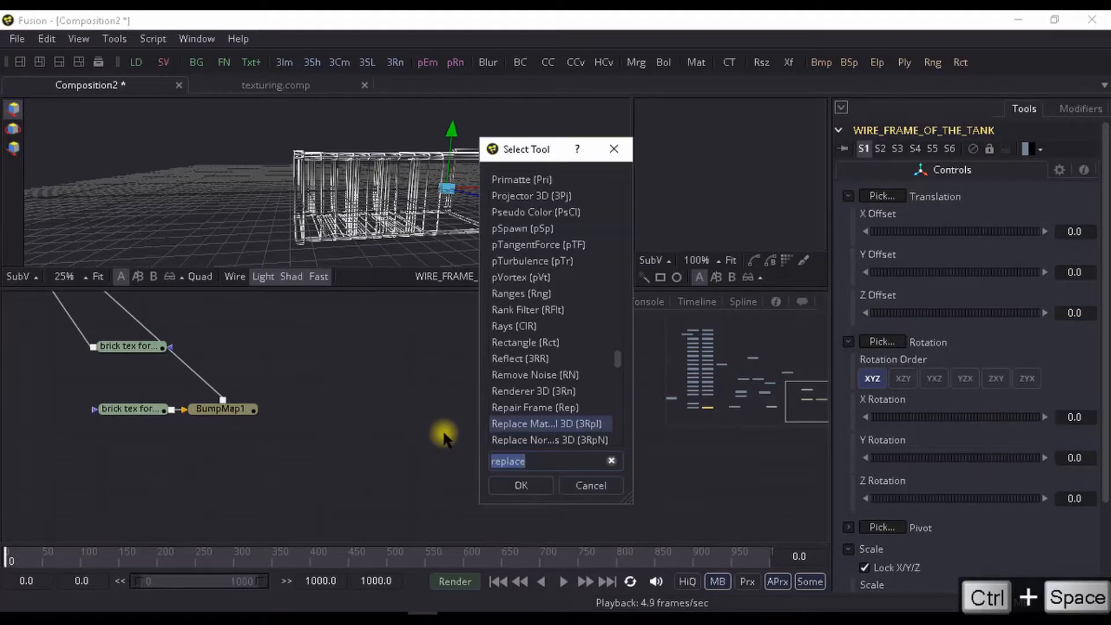
pyautogui.write('ld')
pyautogui.press('Return')
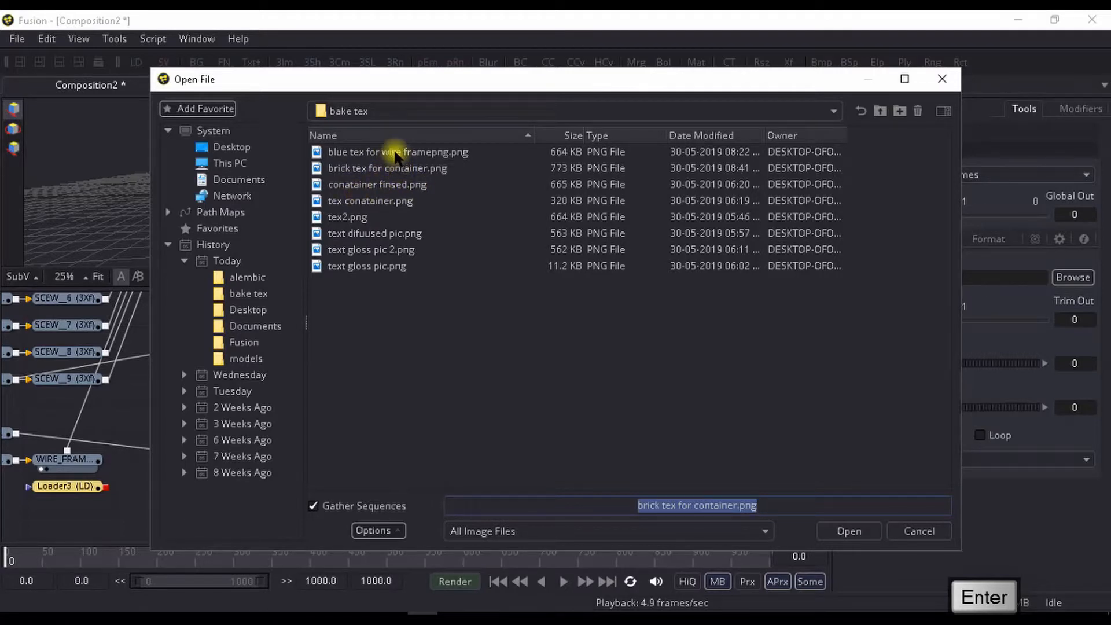
pyautogui.click(395, 152)
pyautogui.click(848, 531)
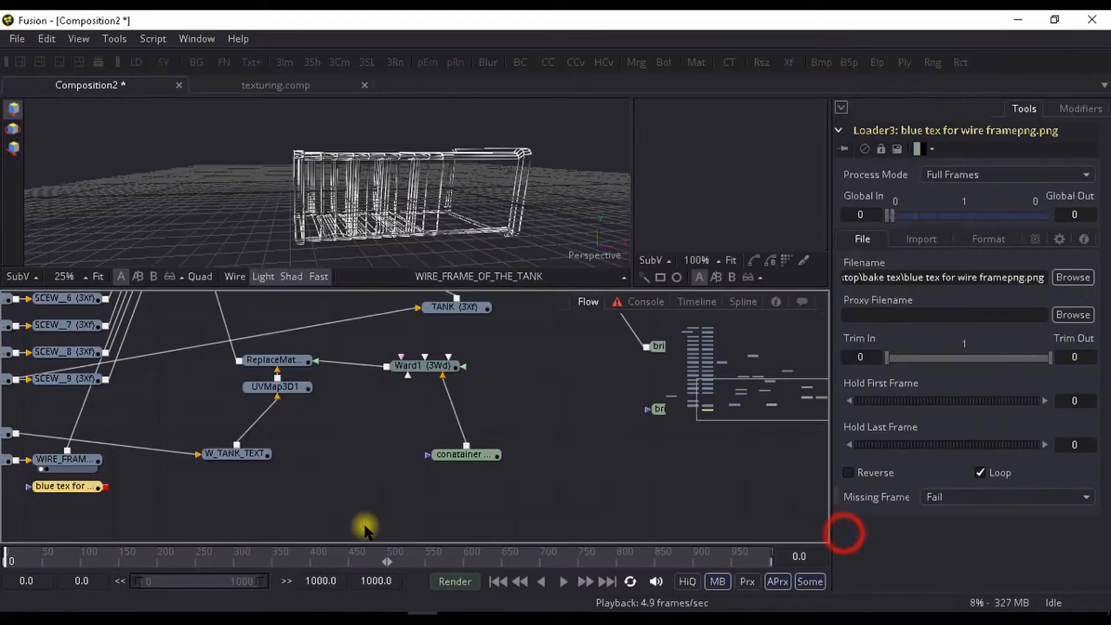
# - Move the blue texture loader into free space below W_TANK_TEXT and the WIRE_FRAME_OF_THE_TANK transform below its shape node
pyautogui.moveTo(174, 532); pyautogui.dragTo(315, 493)
pyautogui.moveTo(217, 454); pyautogui.dragTo(333, 474)
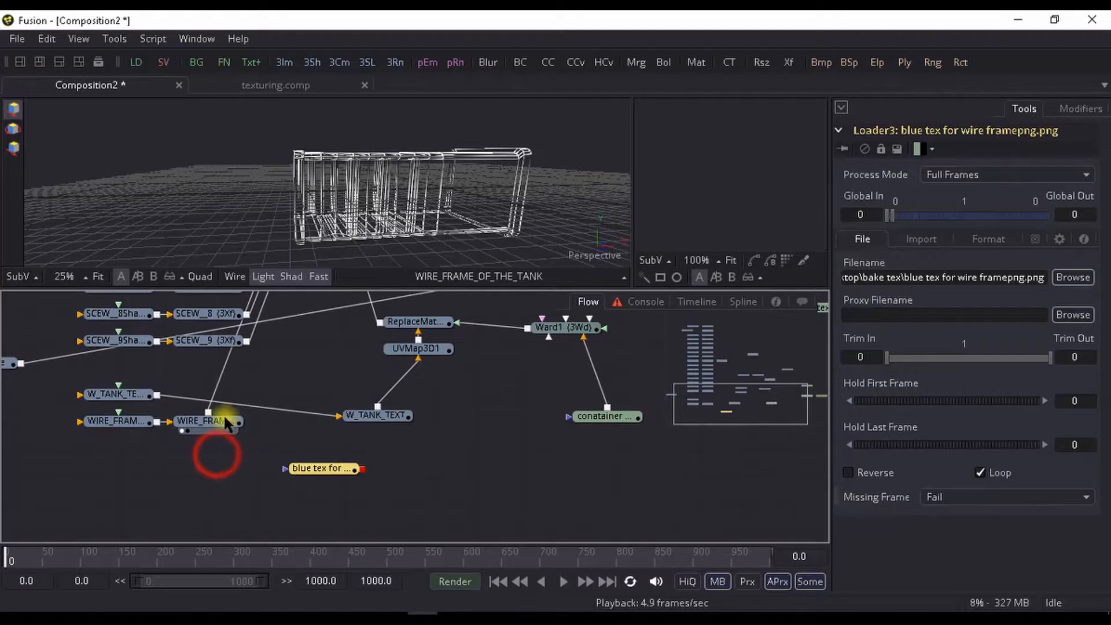
pyautogui.moveTo(223, 420); pyautogui.dragTo(126, 507)
# - Insert a UV Map 3D tool after the WIRE_FRAME_OF_THE_TANK transform and place it beside the blue texture loader
pyautogui.hotkey('ctrl', 'space')
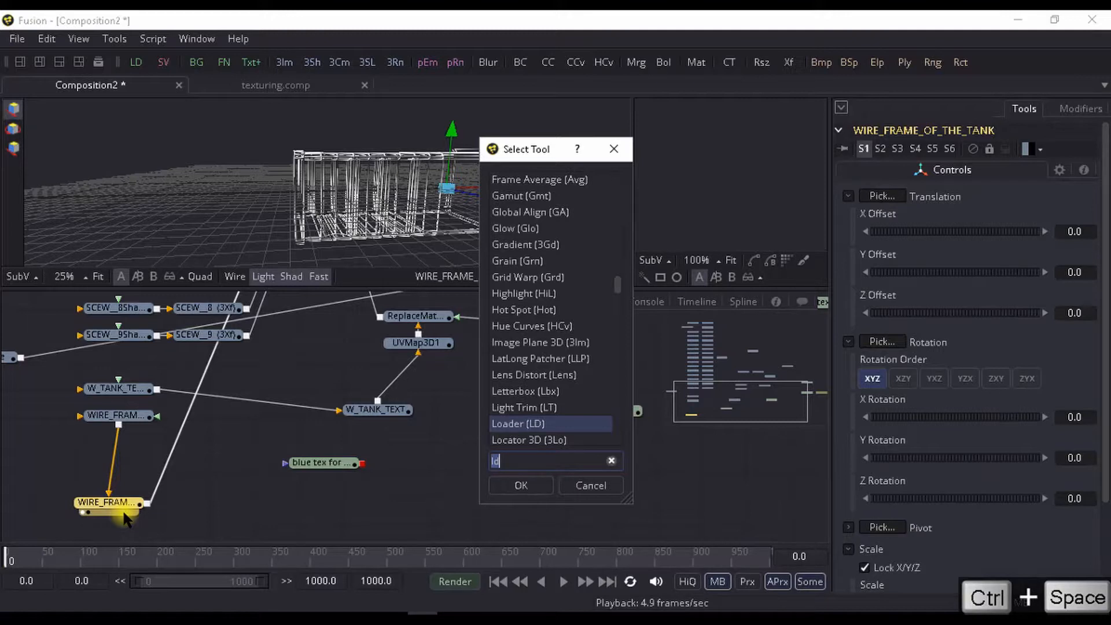
pyautogui.write('uv')
pyautogui.press('Down')
pyautogui.press('Return')
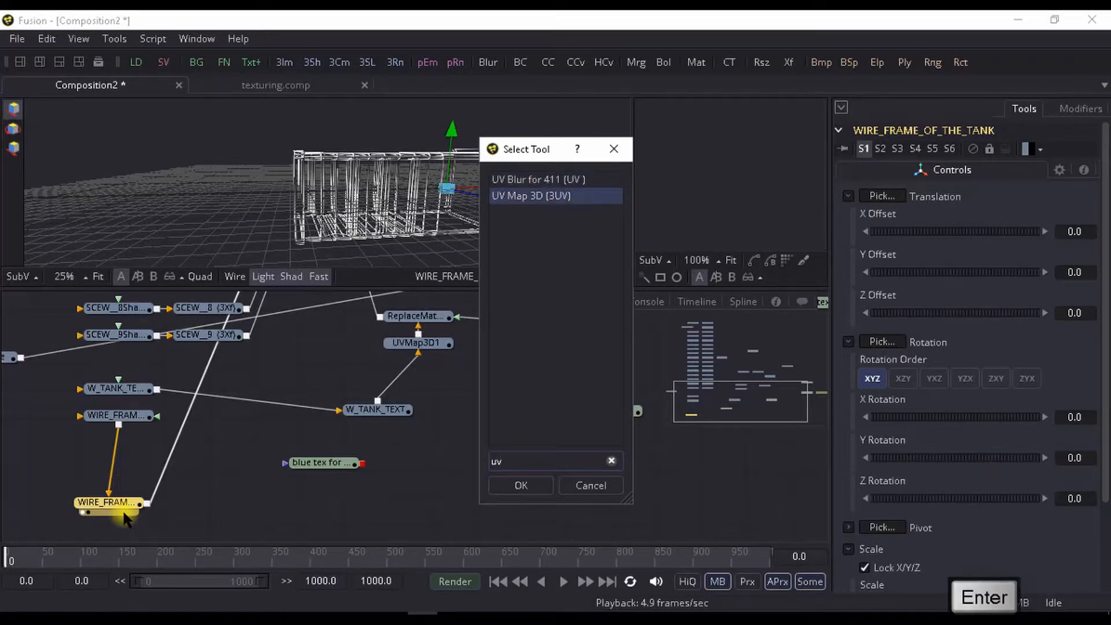
pyautogui.moveTo(136, 474); pyautogui.dragTo(243, 455)
# - Insert a Replace Material 3D tool after UVMap3D3 in the wire-frame branch
pyautogui.click(208, 476)
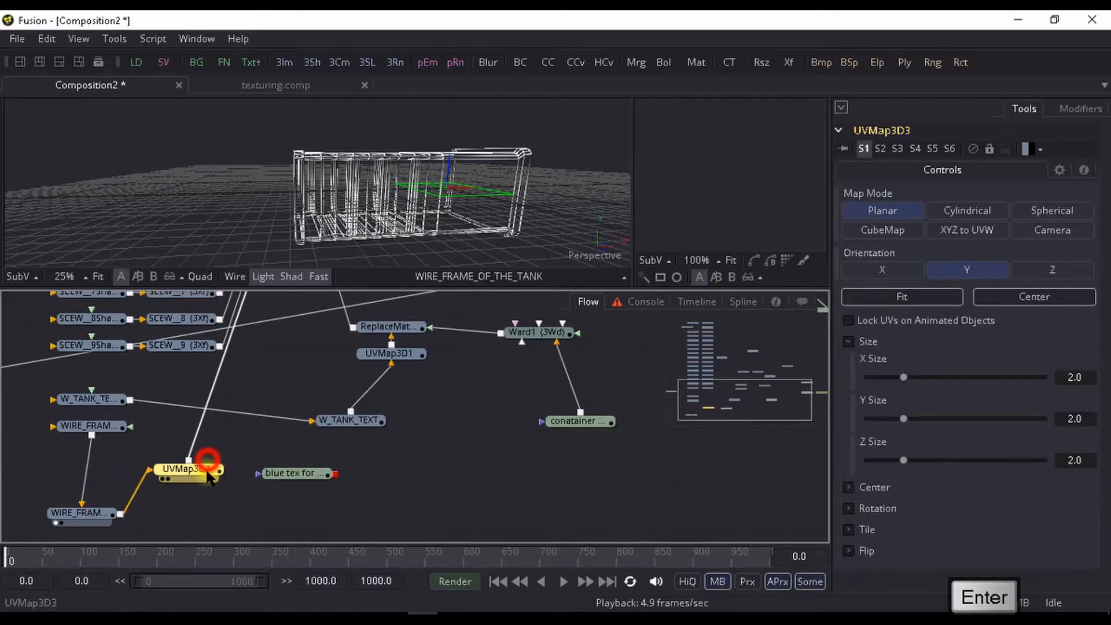
pyautogui.hotkey('ctrl', 'space')
pyautogui.write('ma')
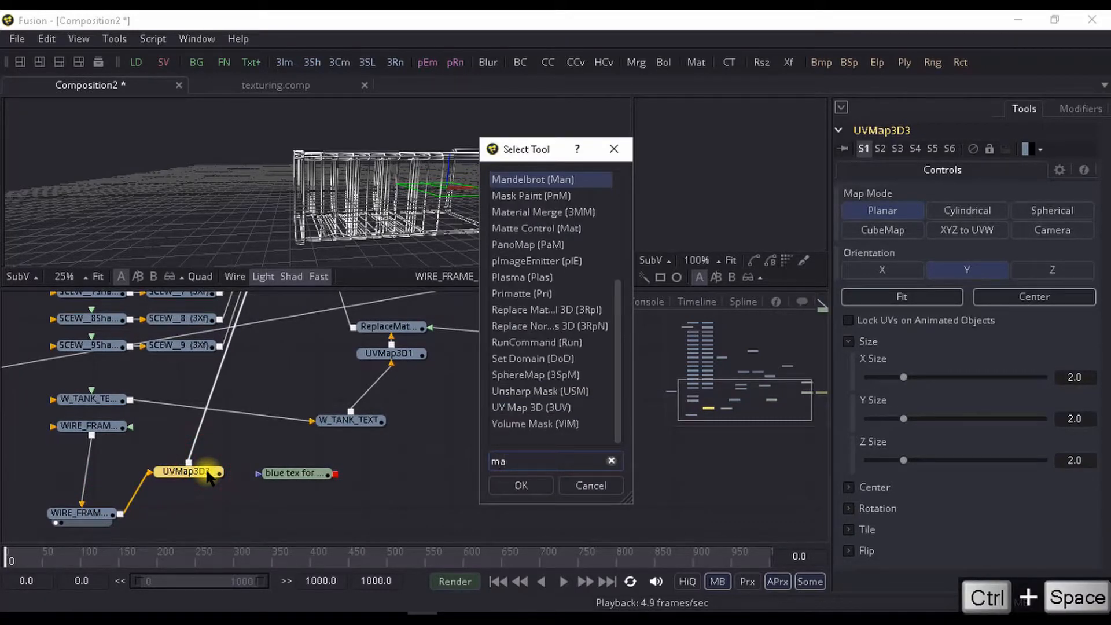
pyautogui.write('te')
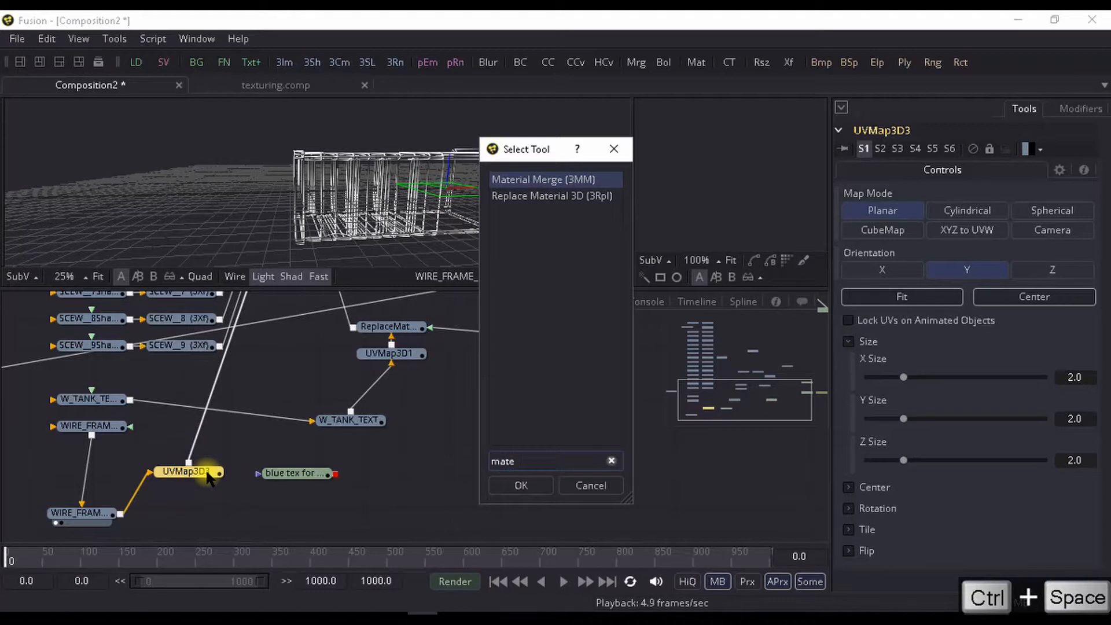
pyautogui.press('Down')
pyautogui.press('Return')
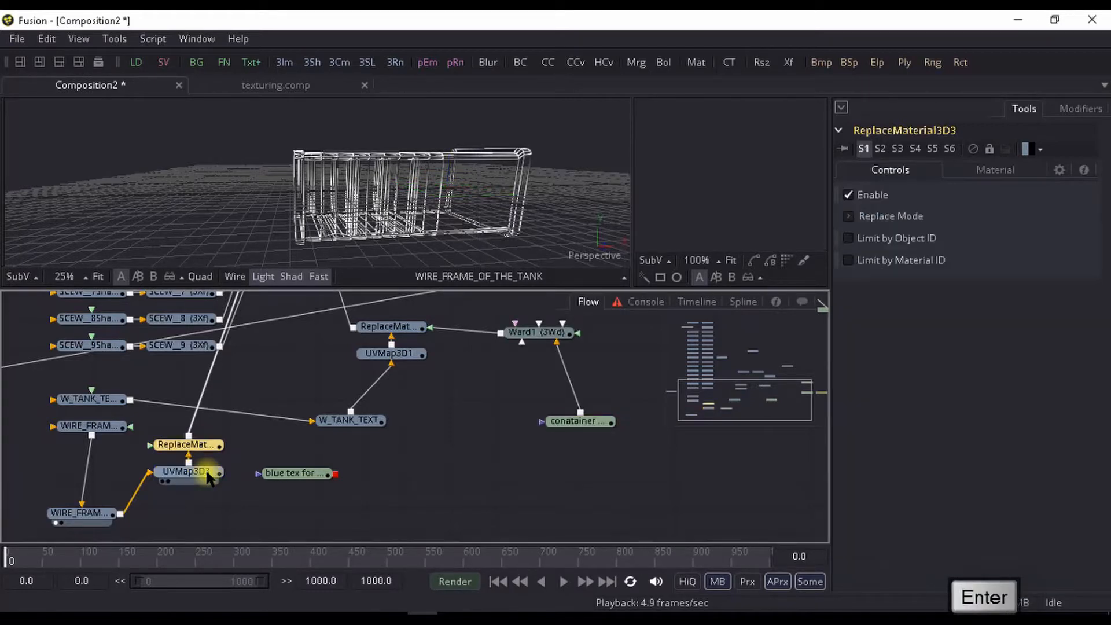
# - Nudge the blue texture loader away from the wire-frame branch, then preview its image and the ReplaceMaterial3D3 output
pyautogui.moveTo(309, 473); pyautogui.dragTo(342, 488)
pyautogui.hotkey('ctrl', 'space')
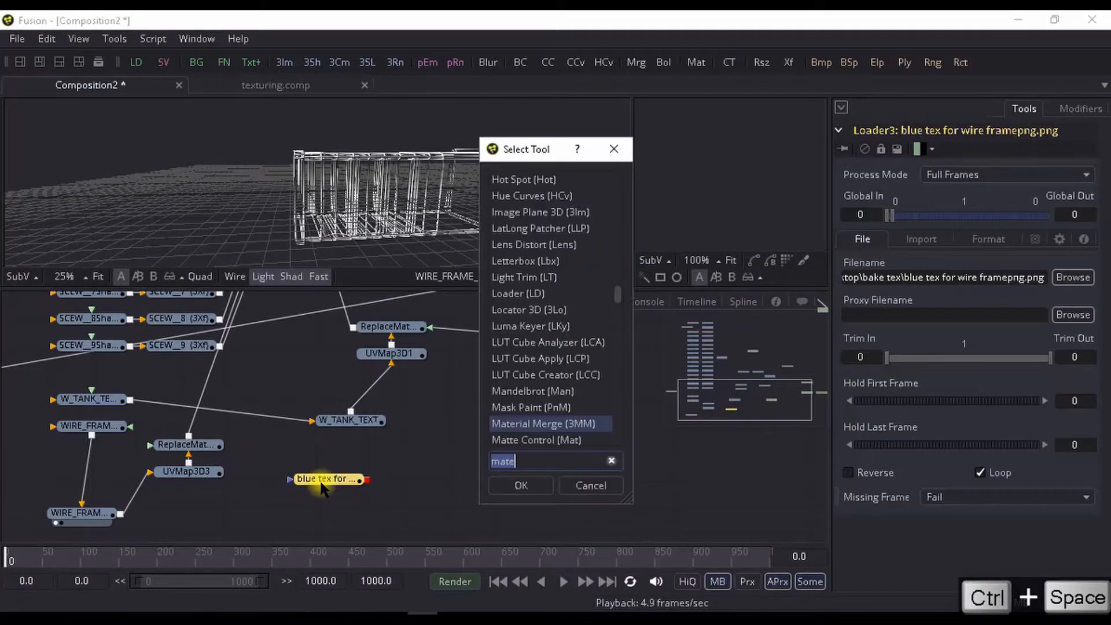
pyautogui.click(580, 487)
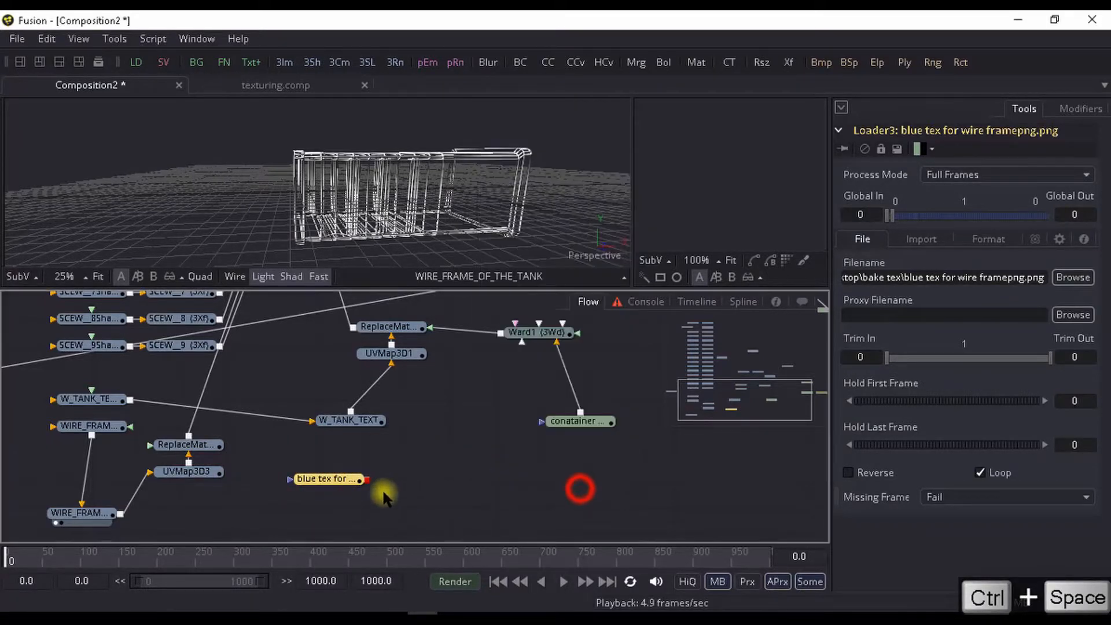
pyautogui.press('1')
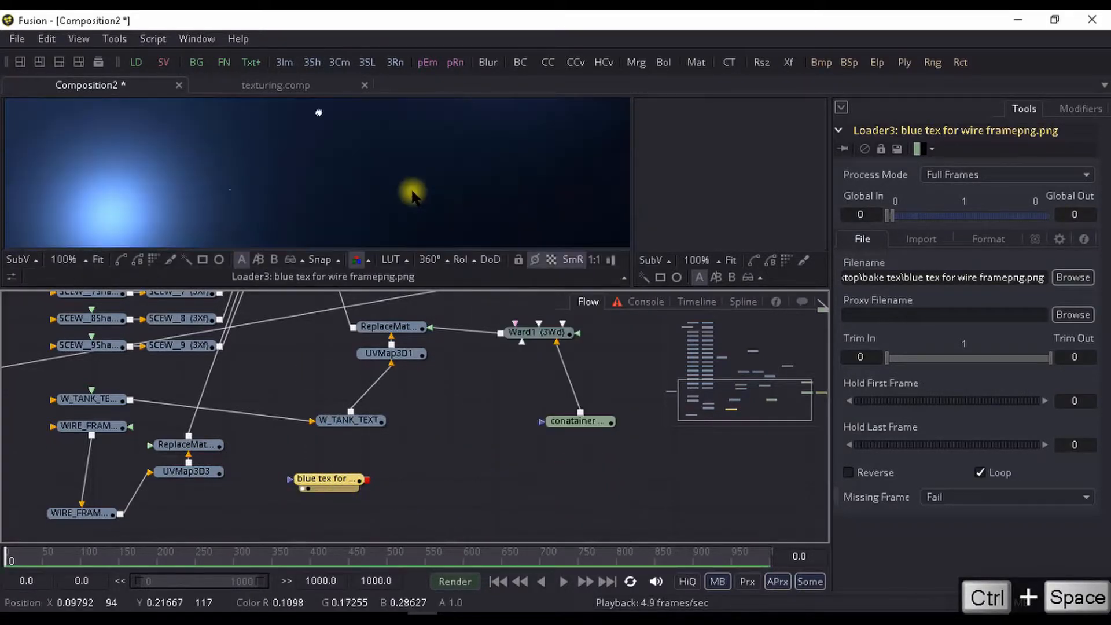
pyautogui.click(176, 447)
pyautogui.press('1')
# - Add a Ward material after the blue texture loader and inspect its shading on the preview sphere
pyautogui.click(318, 483)
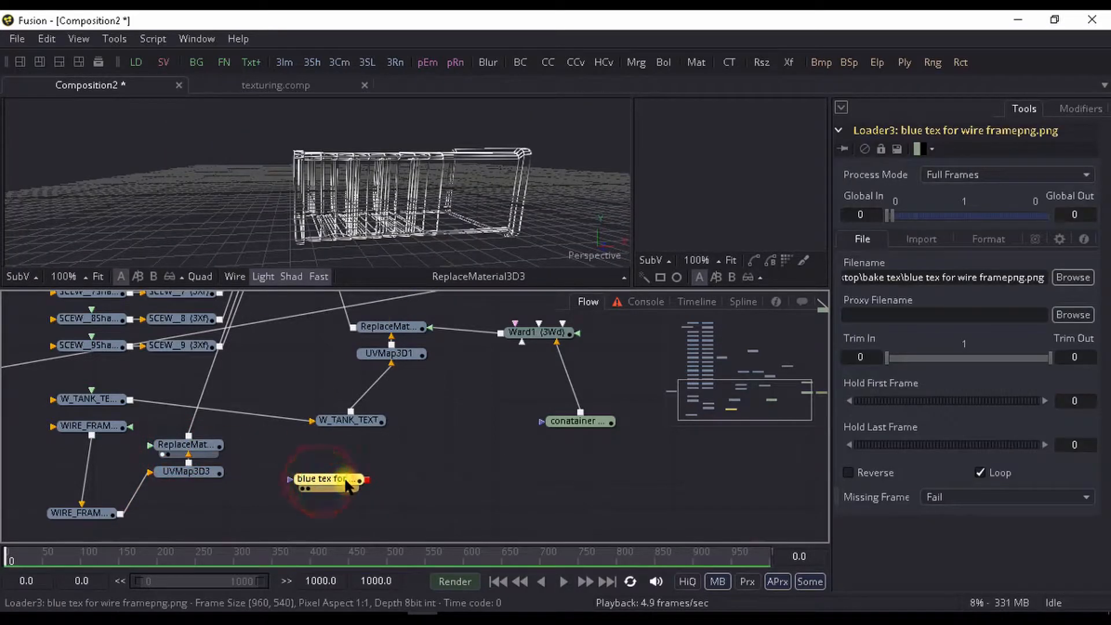
pyautogui.hotkey('ctrl', 'space')
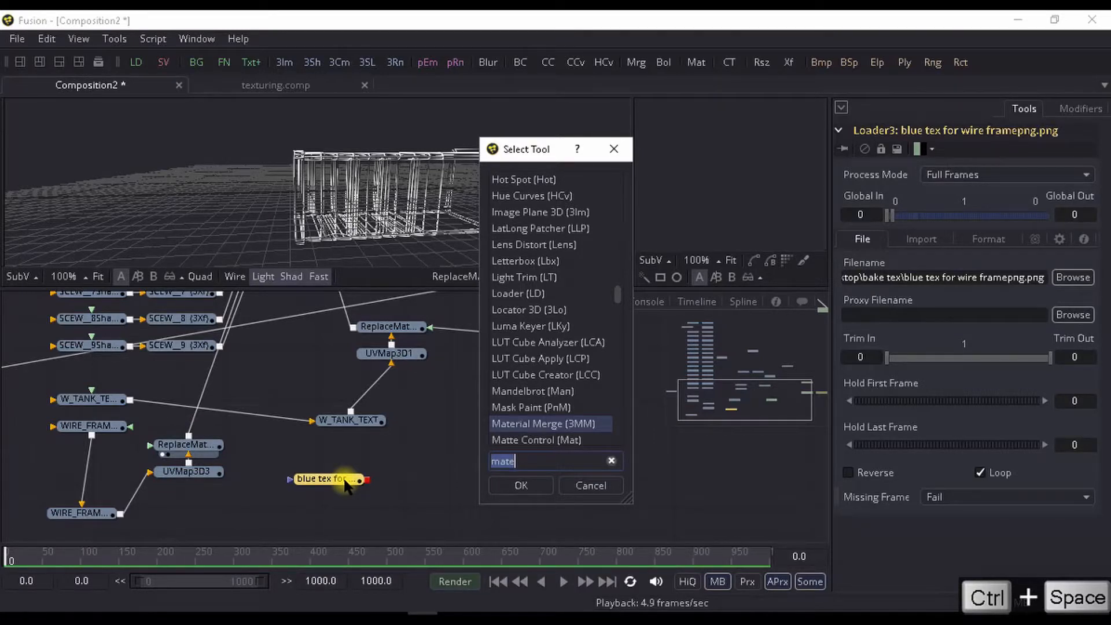
pyautogui.write('ward')
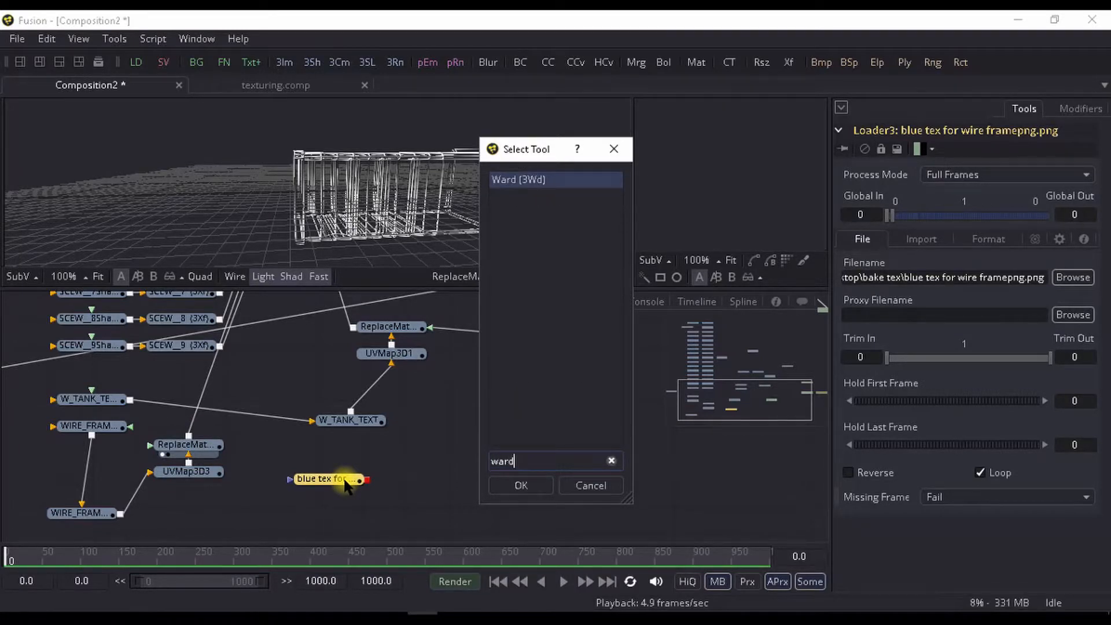
pyautogui.press('Return')
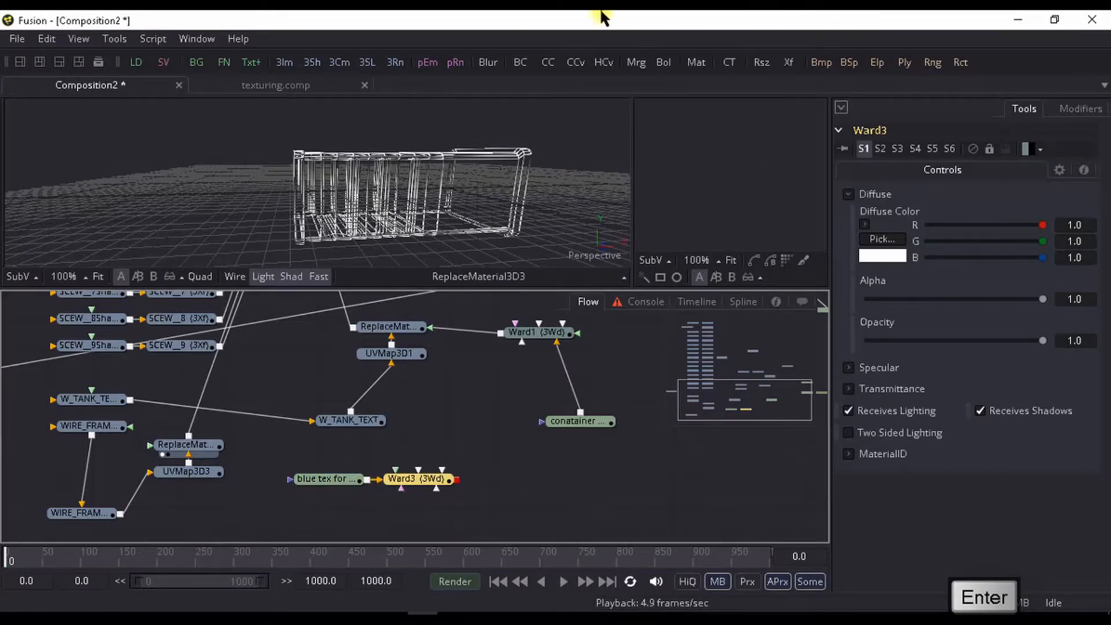
pyautogui.press('1')
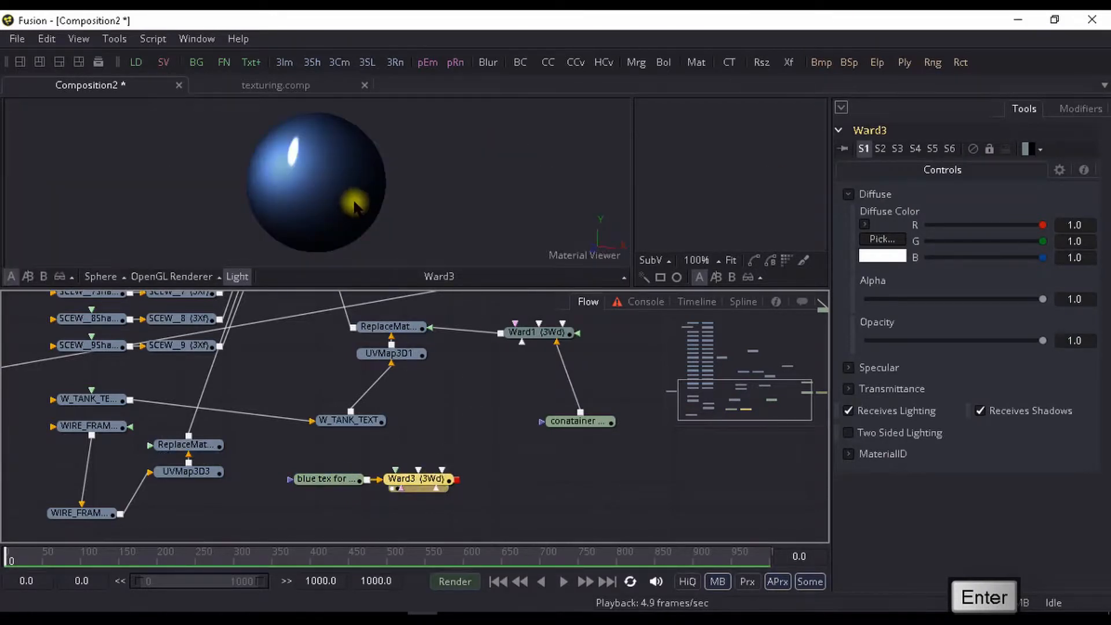
pyautogui.moveTo(354, 206); pyautogui.dragTo(336, 174)
pyautogui.click(426, 468)
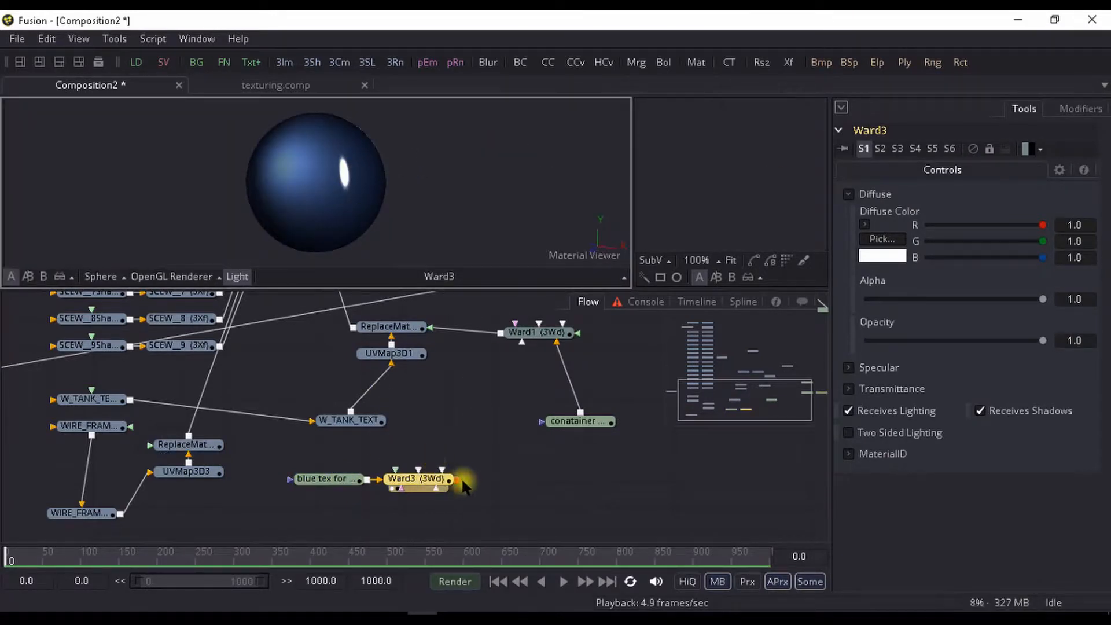
pyautogui.moveTo(408, 182); pyautogui.dragTo(358, 169)
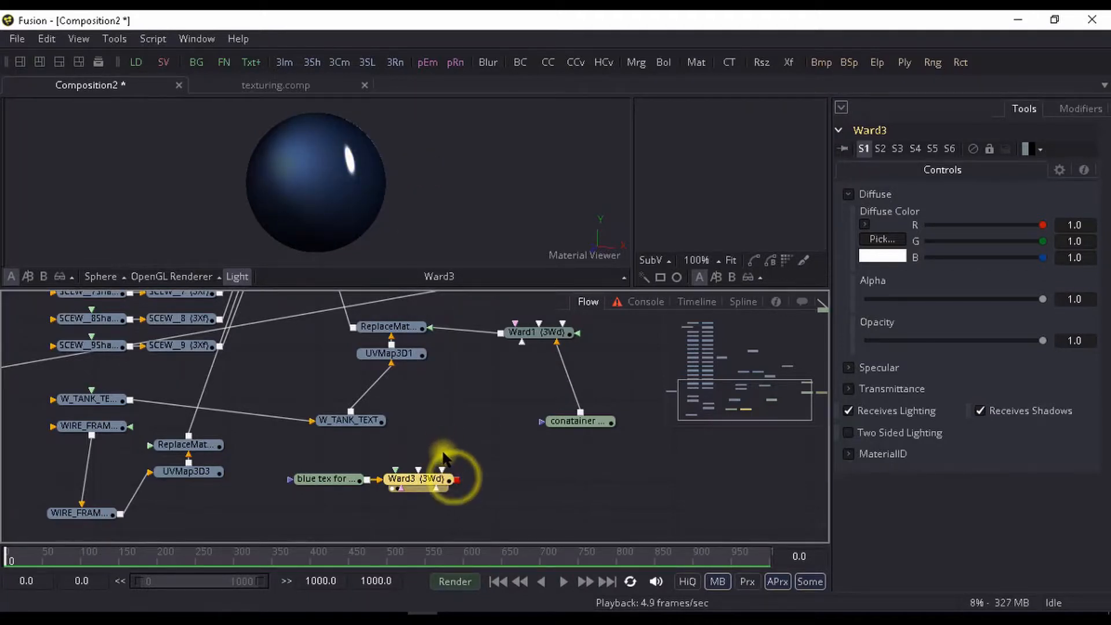
# - Connect the Ward3 material to ReplaceMaterial3D3's material input and preview the textured wire frame
pyautogui.rightClick(454, 473)
pyautogui.click(458, 485)
pyautogui.moveTo(457, 485); pyautogui.dragTo(165, 446)
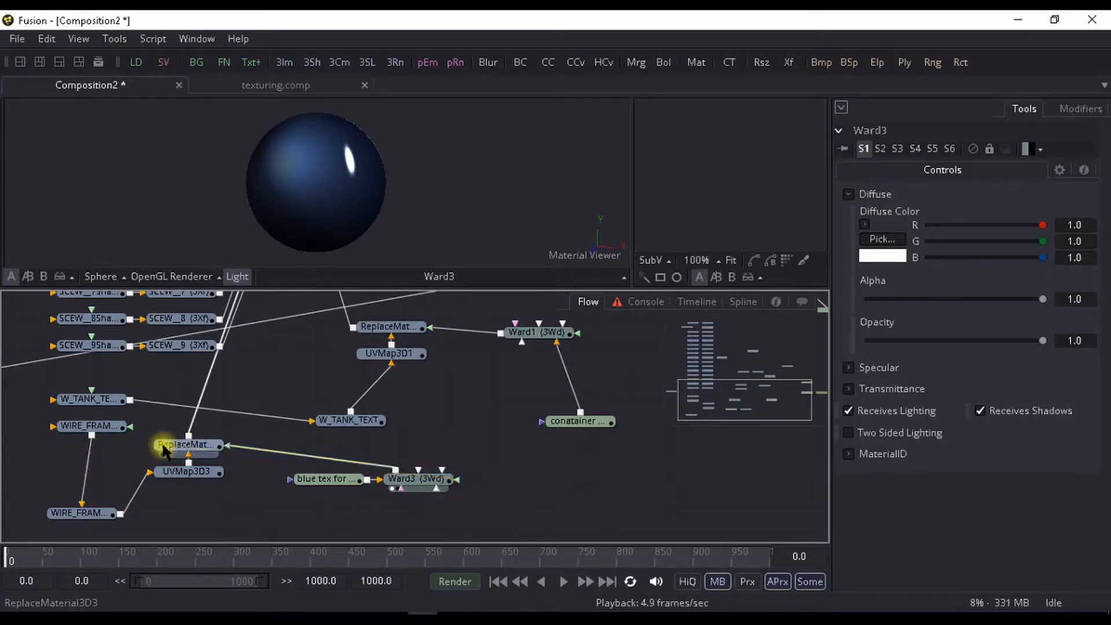
pyautogui.click(194, 447)
pyautogui.press('1')
pyautogui.scroll(5, 384, 182)
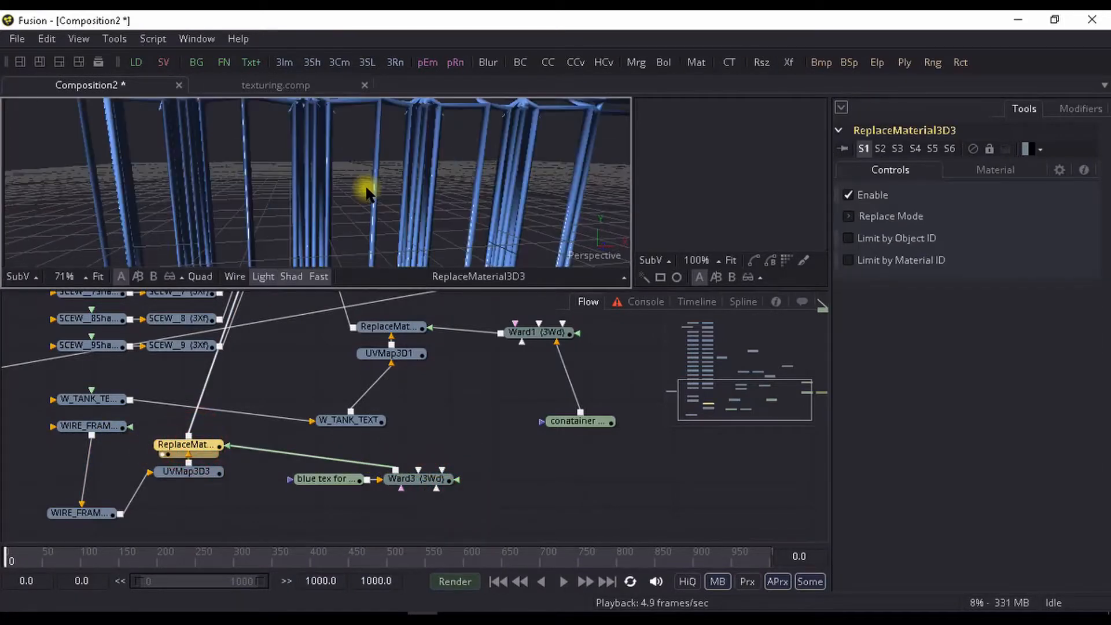
pyautogui.scroll(-3, 367, 190)
pyautogui.moveTo(367, 186); pyautogui.dragTo(383, 188)
pyautogui.scroll(-3, 383, 188)
# - Select all the SCEW shape and transform nodes and move them as a block well away from the ABC merge
pyautogui.moveTo(280, 413); pyautogui.dragTo(358, 535)
pyautogui.scroll(-10, 279, 381)
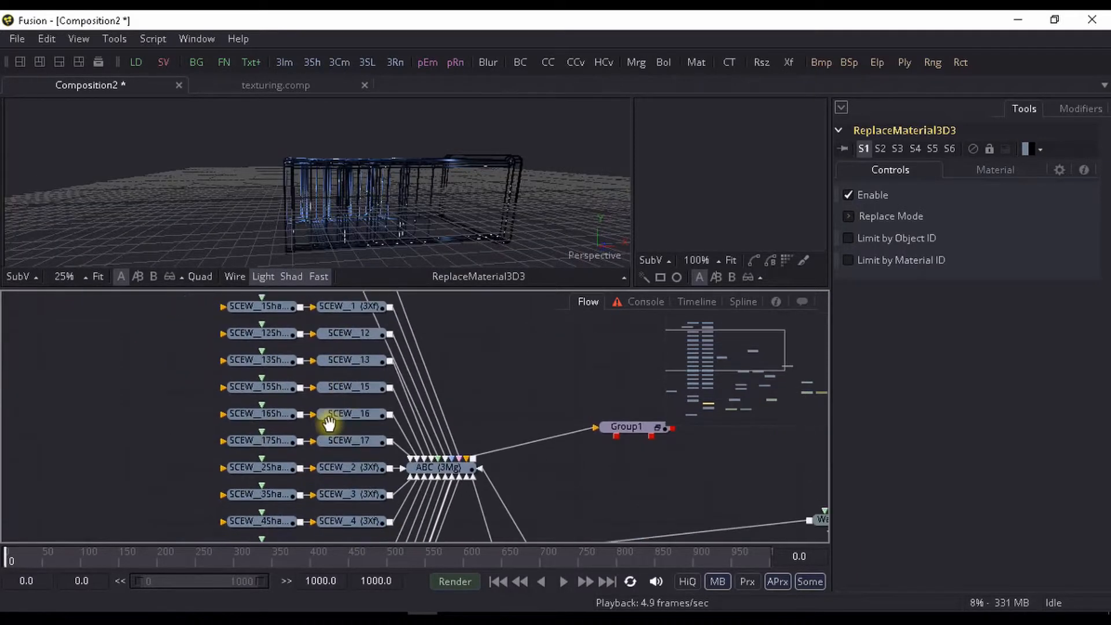
pyautogui.scroll(2, 340, 384)
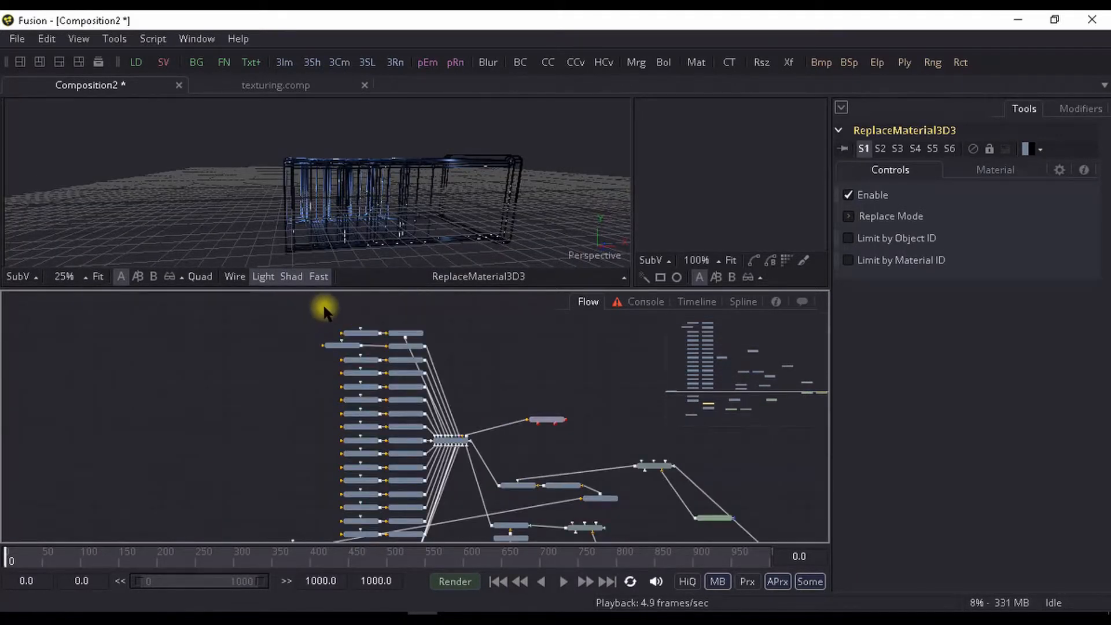
pyautogui.scroll(-1, 324, 312)
pyautogui.moveTo(318, 310); pyautogui.dragTo(392, 480)
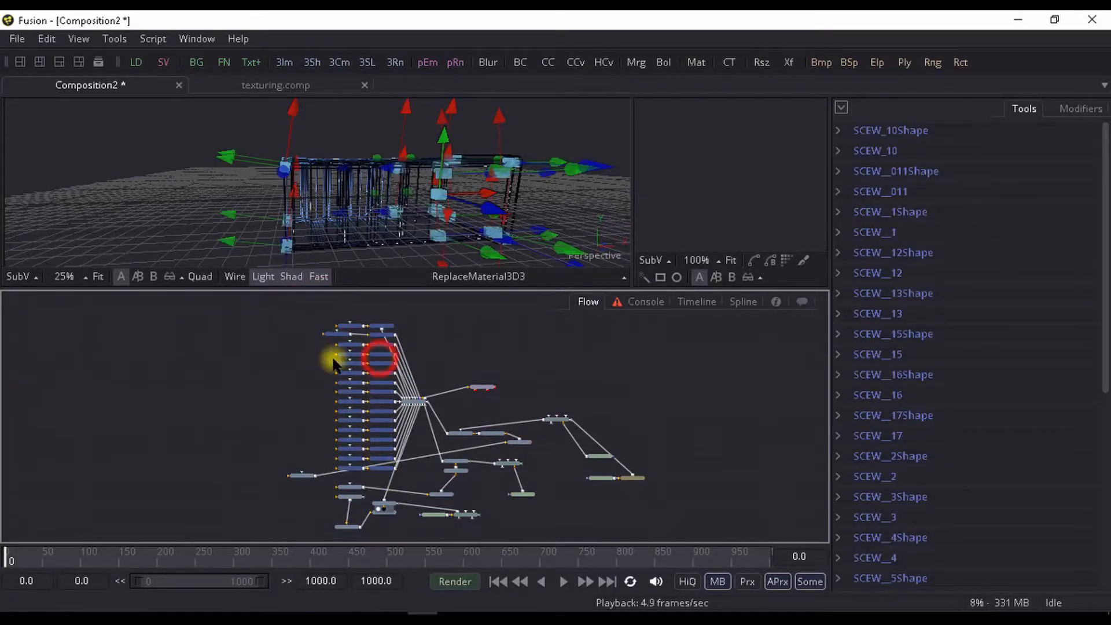
pyautogui.moveTo(351, 327); pyautogui.dragTo(278, 301)
pyautogui.scroll(3, 307, 330)
pyautogui.moveTo(422, 336); pyautogui.dragTo(394, 377)
pyautogui.click(451, 332)
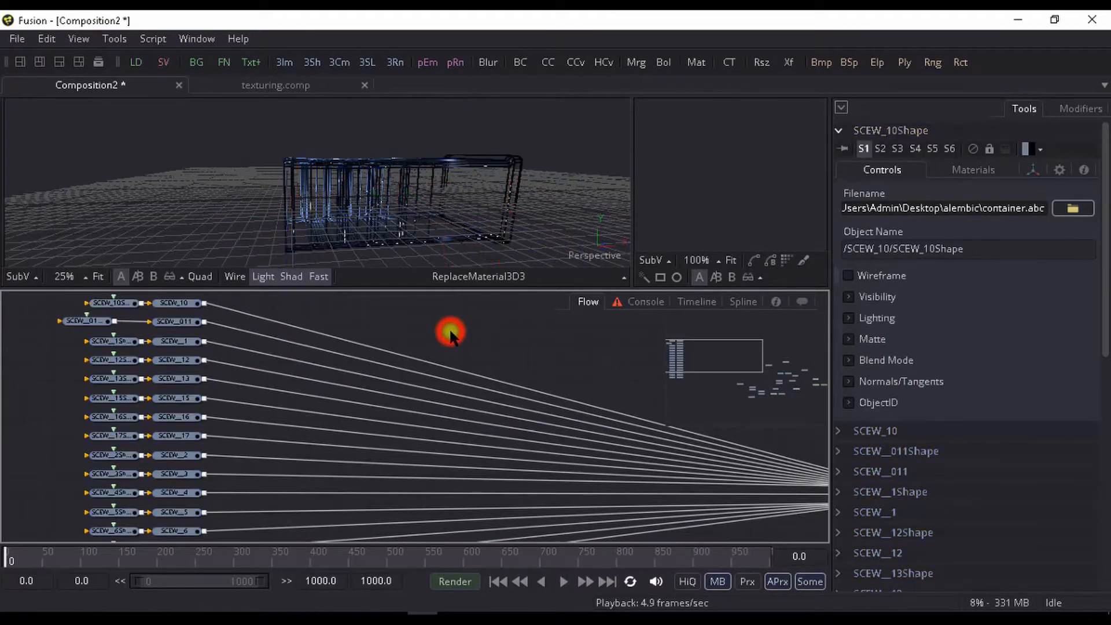
pyautogui.scroll(-3, 420, 335)
pyautogui.moveTo(423, 337); pyautogui.dragTo(379, 395)
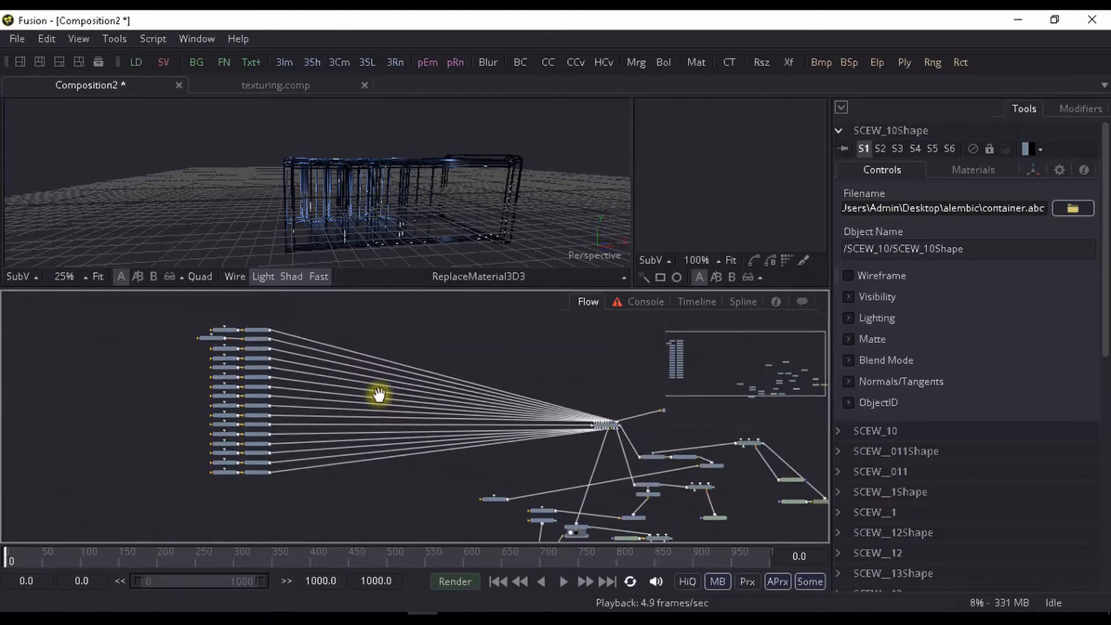
# - Switch the flow's connections to orthogonal pipes and inspect the links entering the ABC merge
pyautogui.rightClick(351, 330)
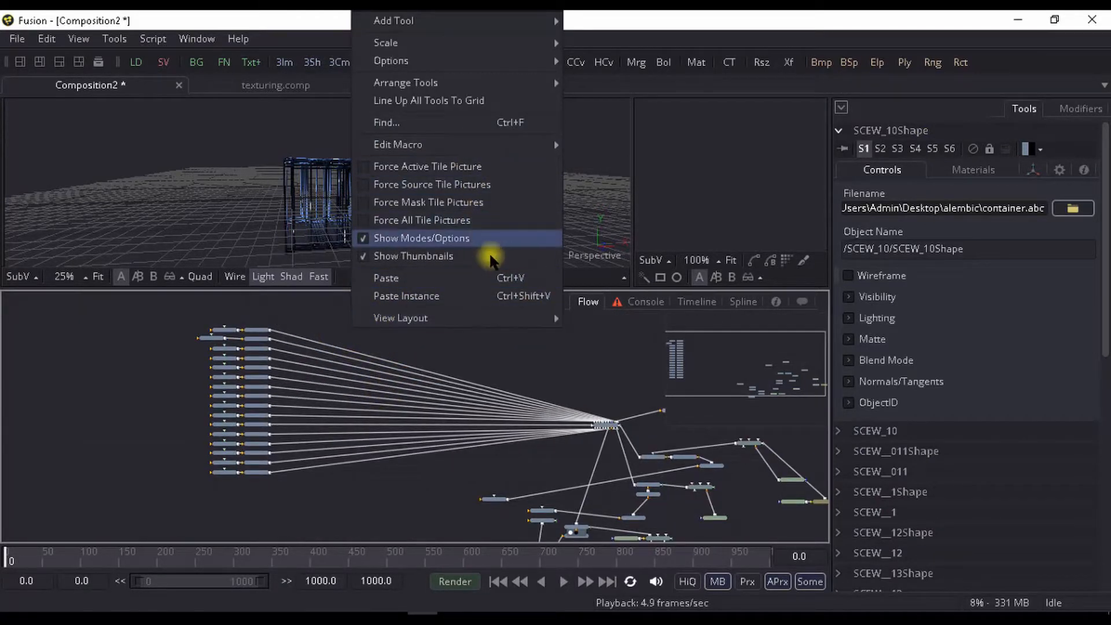
pyautogui.moveTo(508, 63)
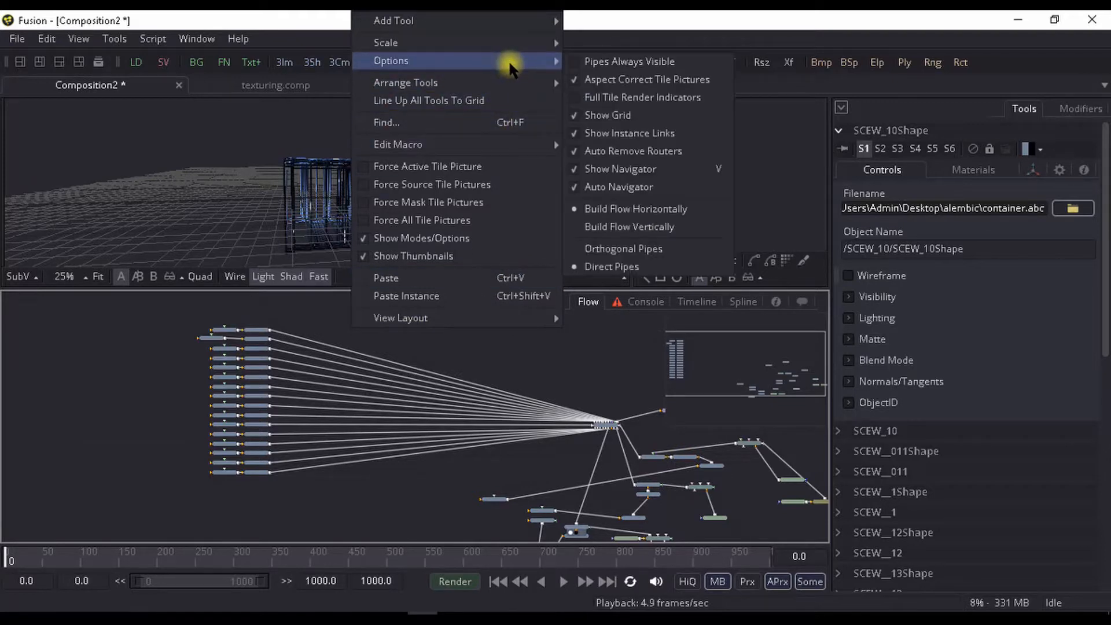
pyautogui.click(592, 252)
pyautogui.moveTo(437, 341); pyautogui.dragTo(179, 325)
pyautogui.scroll(3, 421, 352)
pyautogui.scroll(3, 528, 479)
pyautogui.scroll(-5, 521, 475)
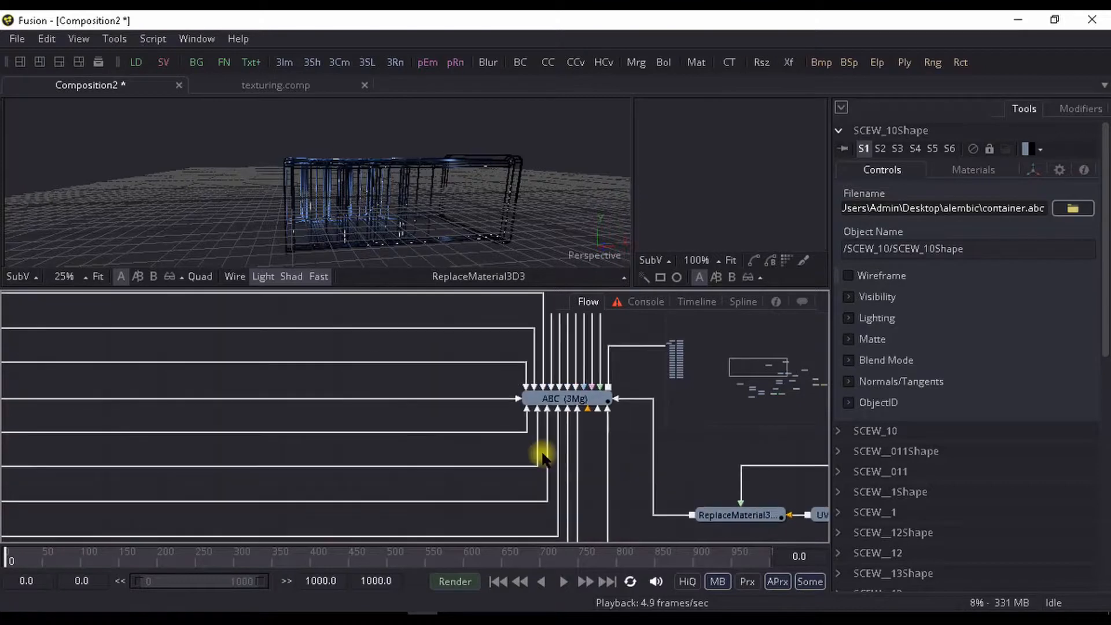
pyautogui.moveTo(620, 463); pyautogui.dragTo(457, 412)
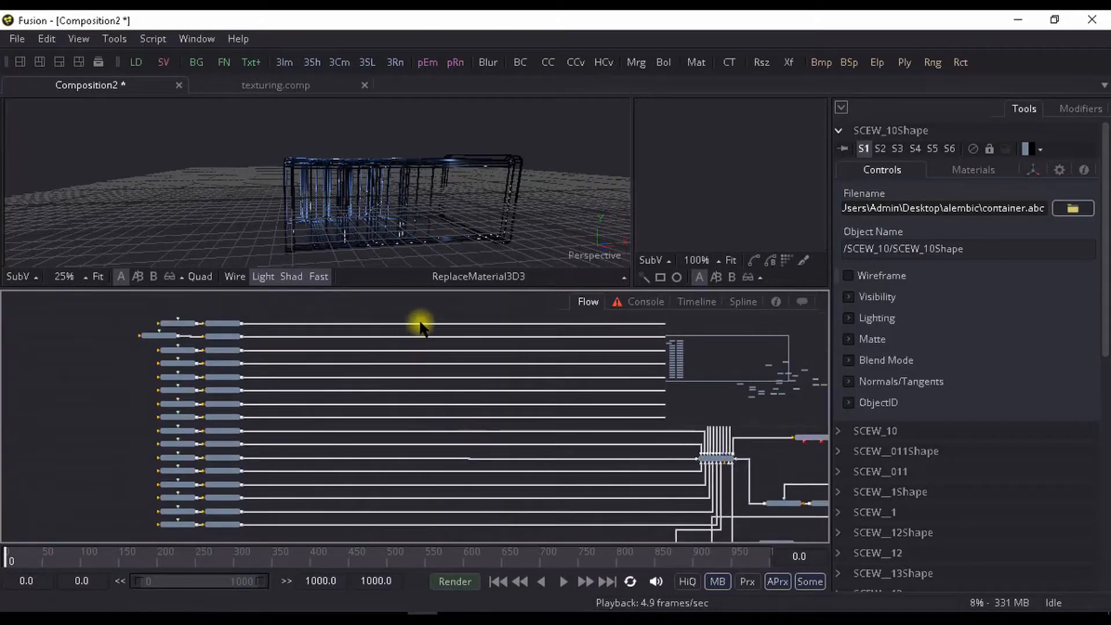
# - Disconnect the SCEW transform nodes from the ABC merge's scene inputs
pyautogui.moveTo(424, 327); pyautogui.dragTo(542, 449)
pyautogui.press('super')
pyautogui.press('super')
pyautogui.moveTo(543, 445)
pyautogui.mouseDown()
pyautogui.moveTo(540, 465)
pyautogui.moveTo(540, 432)
pyautogui.moveTo(535, 456)
pyautogui.moveTo(559, 441)
pyautogui.moveTo(549, 465)
pyautogui.mouseUp()
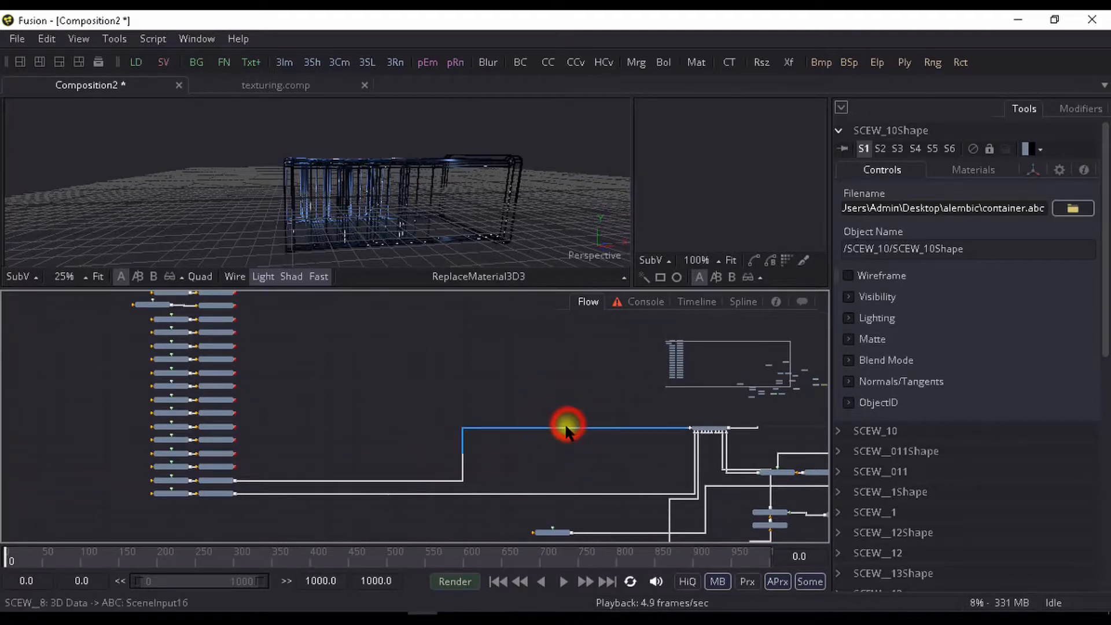
pyautogui.moveTo(567, 426); pyautogui.dragTo(554, 481)
pyautogui.moveTo(564, 431); pyautogui.dragTo(528, 461)
pyautogui.moveTo(341, 451); pyautogui.dragTo(553, 581)
# - Preview the SCEW_10 transform and examine its screw geometry up close in the perspective view
pyautogui.scroll(3, 441, 454)
pyautogui.moveTo(325, 364); pyautogui.dragTo(362, 420)
pyautogui.click(325, 315)
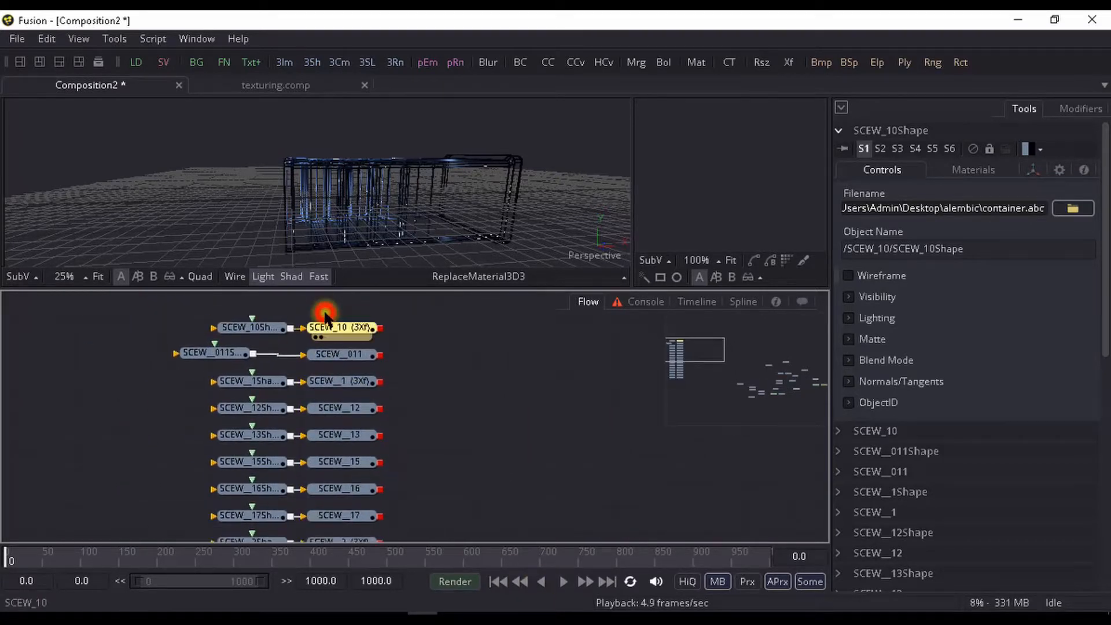
pyautogui.moveTo(325, 314); pyautogui.dragTo(330, 218)
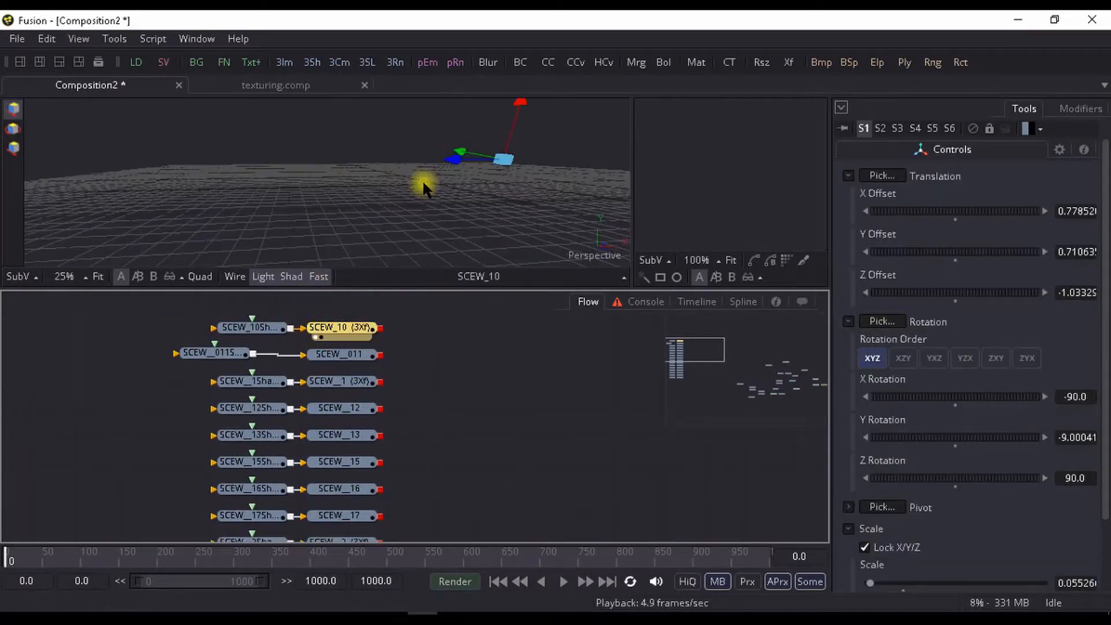
pyautogui.scroll(1, 301, 150)
pyautogui.moveTo(301, 149); pyautogui.dragTo(415, 403)
pyautogui.scroll(2, 368, 116)
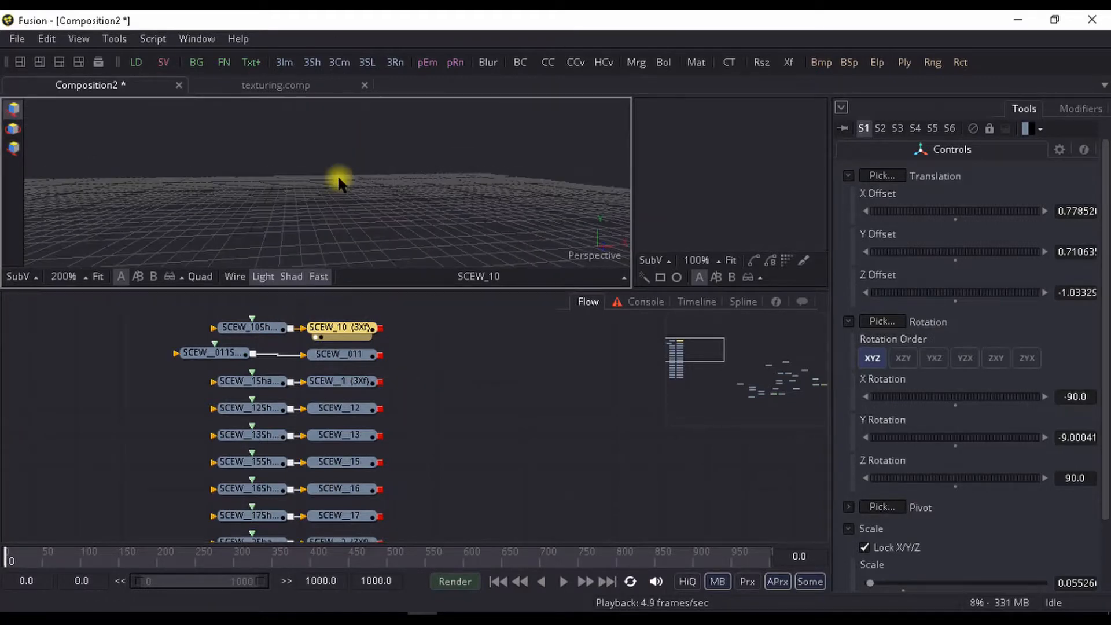
pyautogui.moveTo(339, 182); pyautogui.dragTo(443, 348)
pyautogui.scroll(-5, 280, 175)
pyautogui.scroll(2, 280, 175)
pyautogui.moveTo(342, 197); pyautogui.dragTo(263, 99)
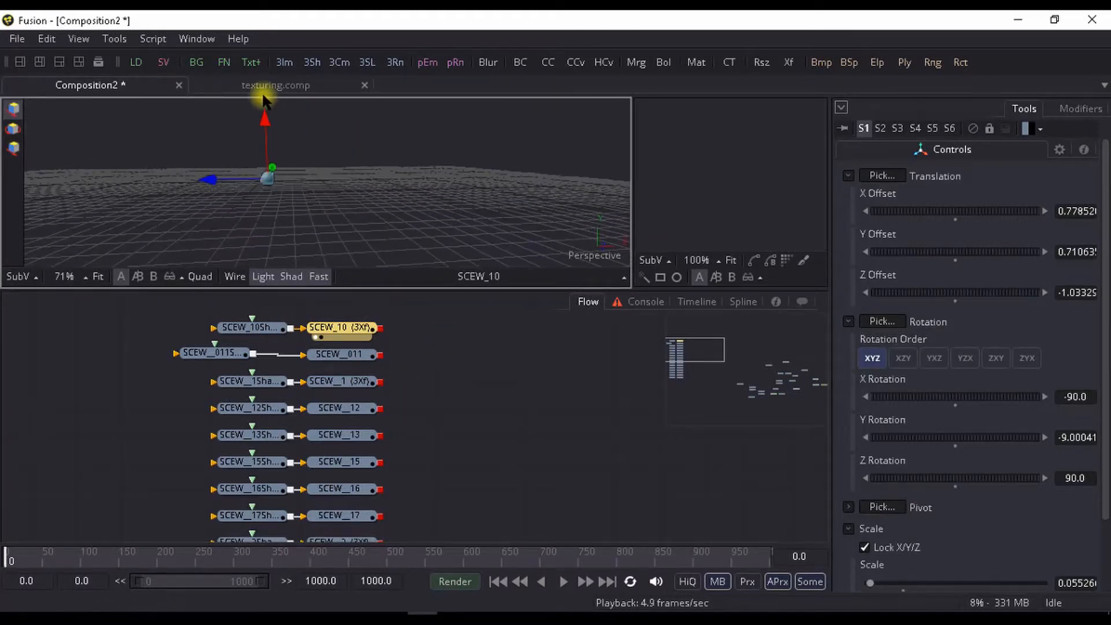
pyautogui.scroll(1, 272, 148)
pyautogui.moveTo(235, 180); pyautogui.dragTo(325, 165)
pyautogui.scroll(1, 315, 220)
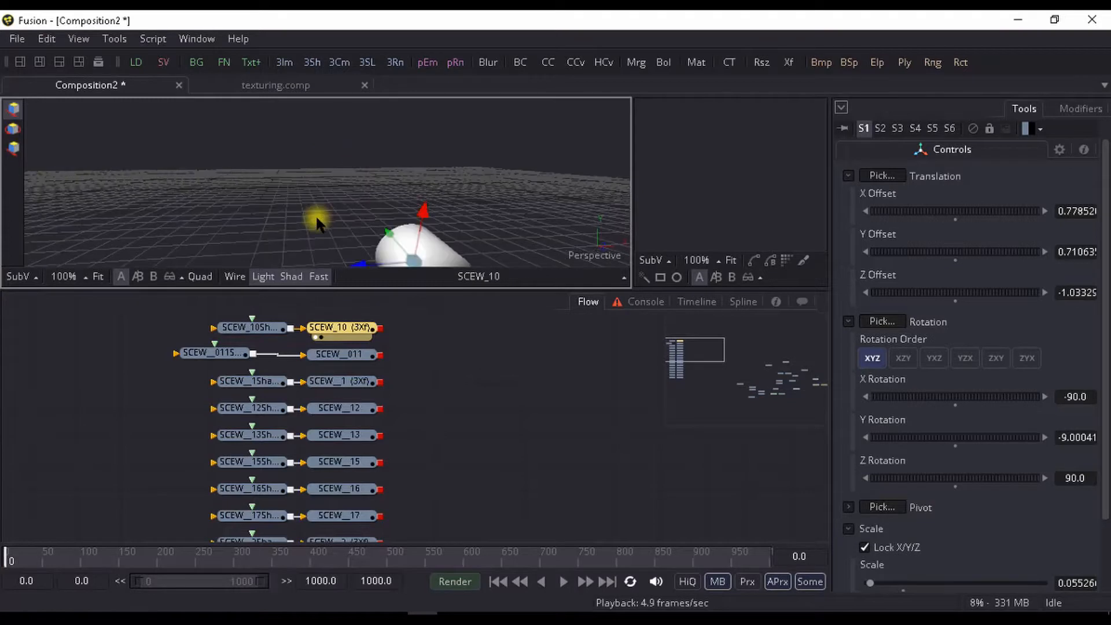
pyautogui.moveTo(410, 238); pyautogui.dragTo(332, 190)
# - Add a Loader with tex.png from the Desktop and pull it out of the SCEW__011 branch into empty space
pyautogui.moveTo(369, 331); pyautogui.dragTo(348, 335)
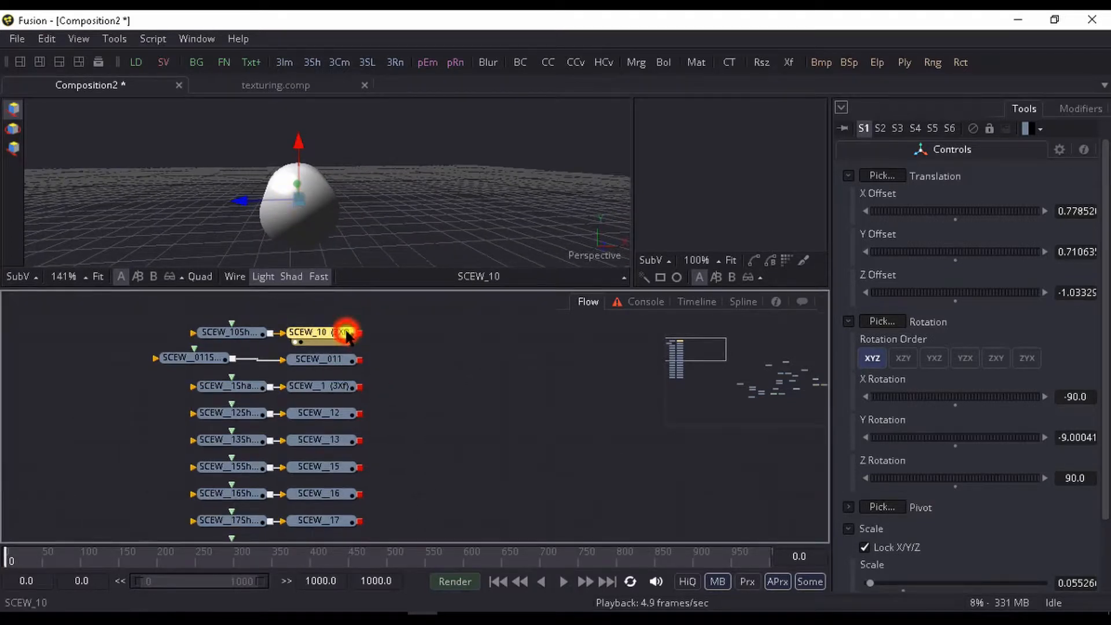
pyautogui.hotkey('ctrl', 'space')
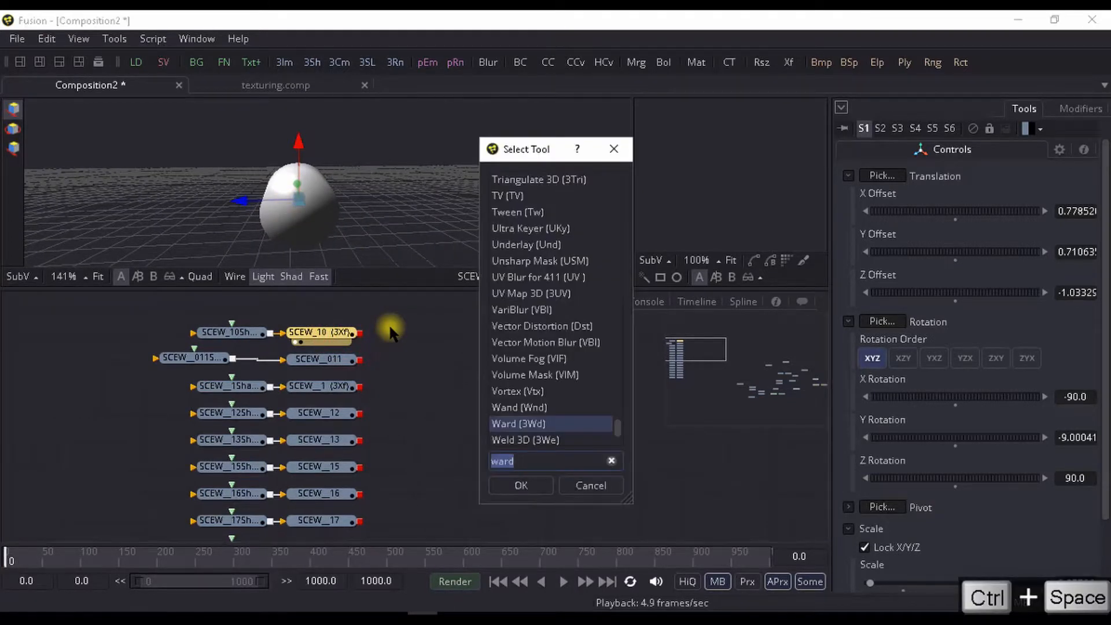
pyautogui.write('ld')
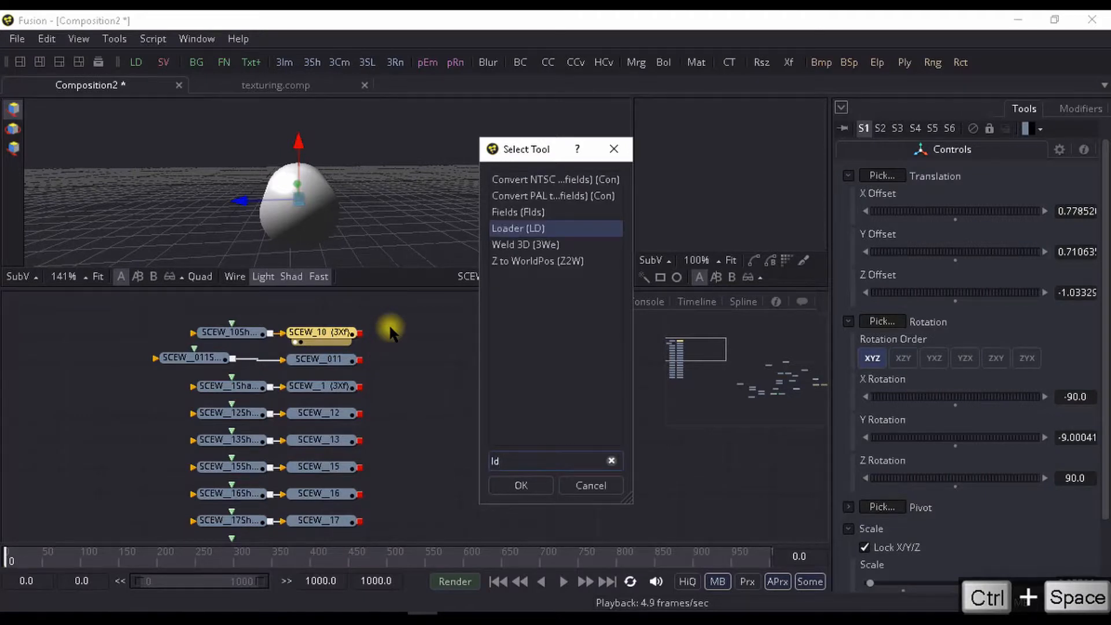
pyautogui.press('Return')
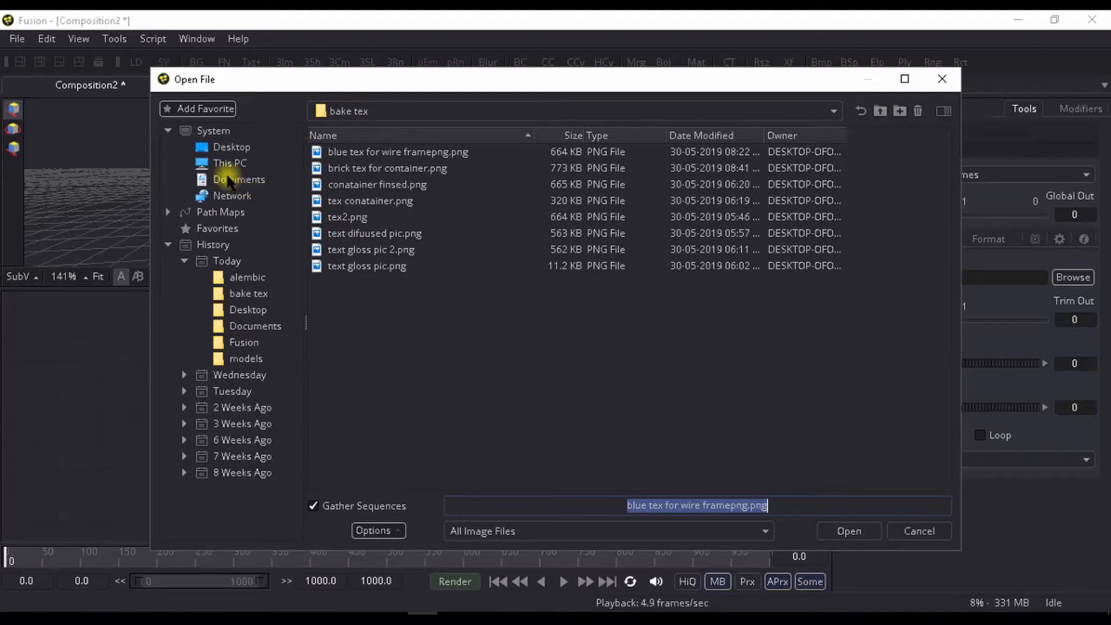
pyautogui.click(220, 147)
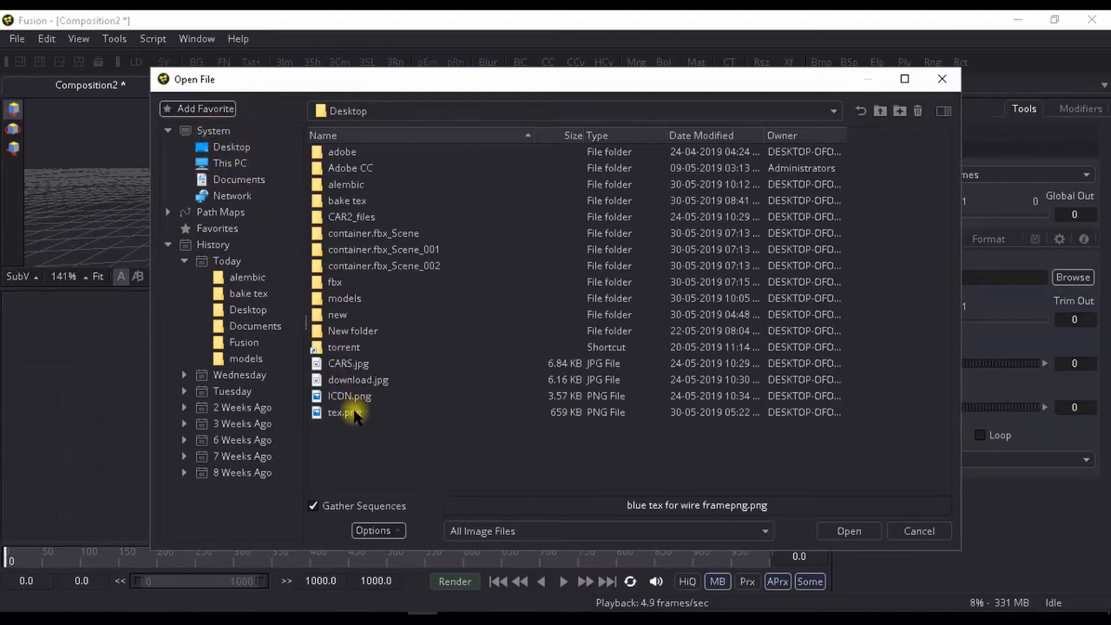
pyautogui.click(354, 413)
pyautogui.click(845, 532)
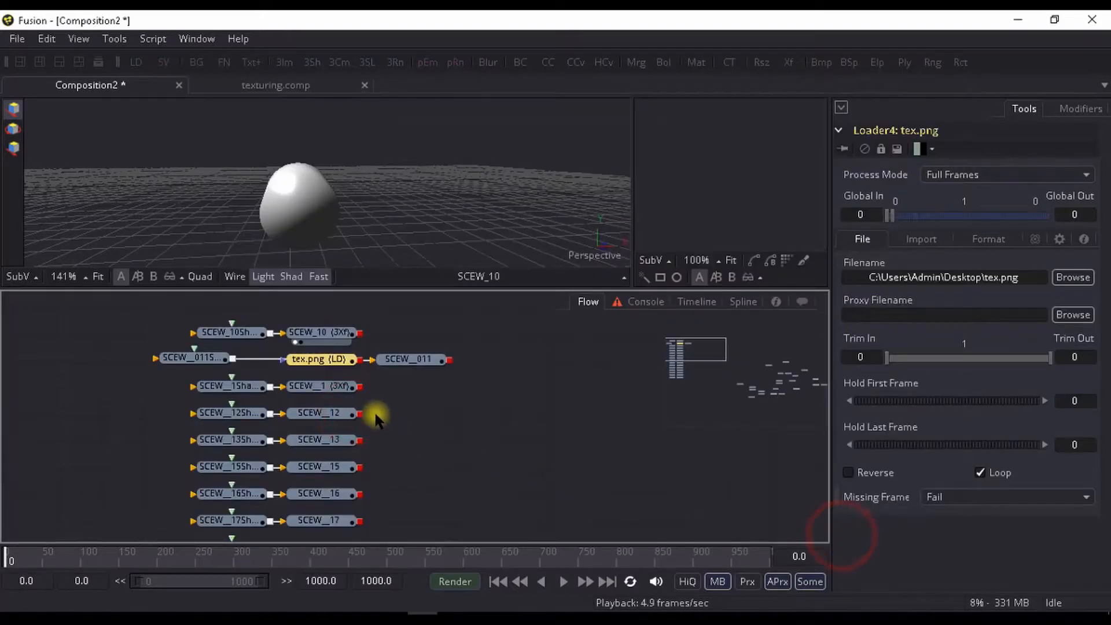
pyautogui.click(334, 352)
pyautogui.moveTo(333, 355); pyautogui.dragTo(499, 405)
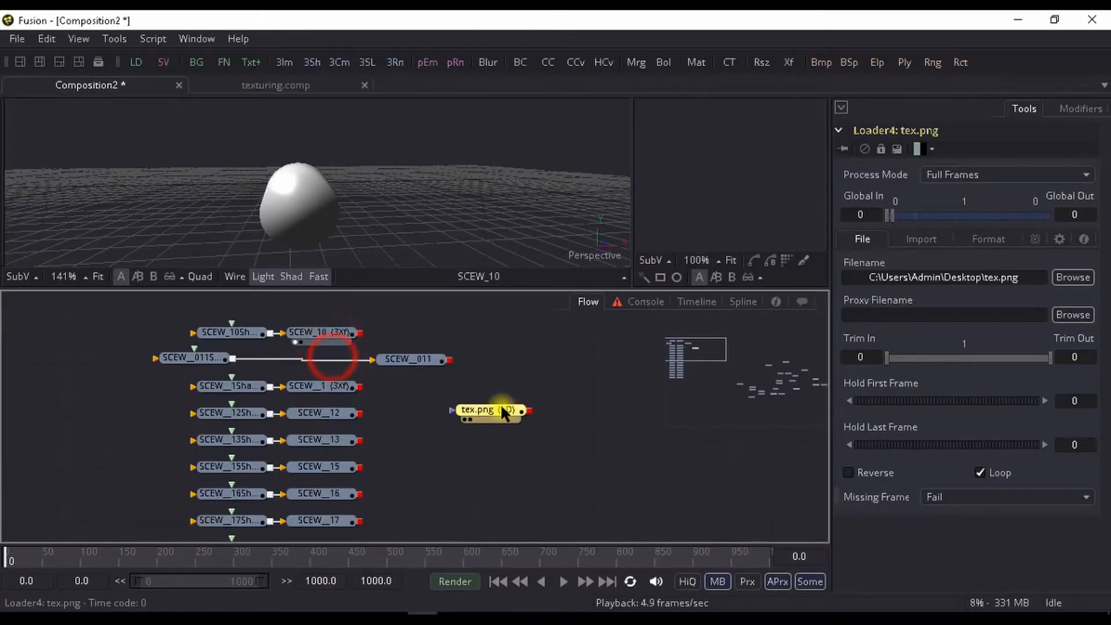
# - Preview the tex.png loader's image and check the whole frame
pyautogui.press('1')
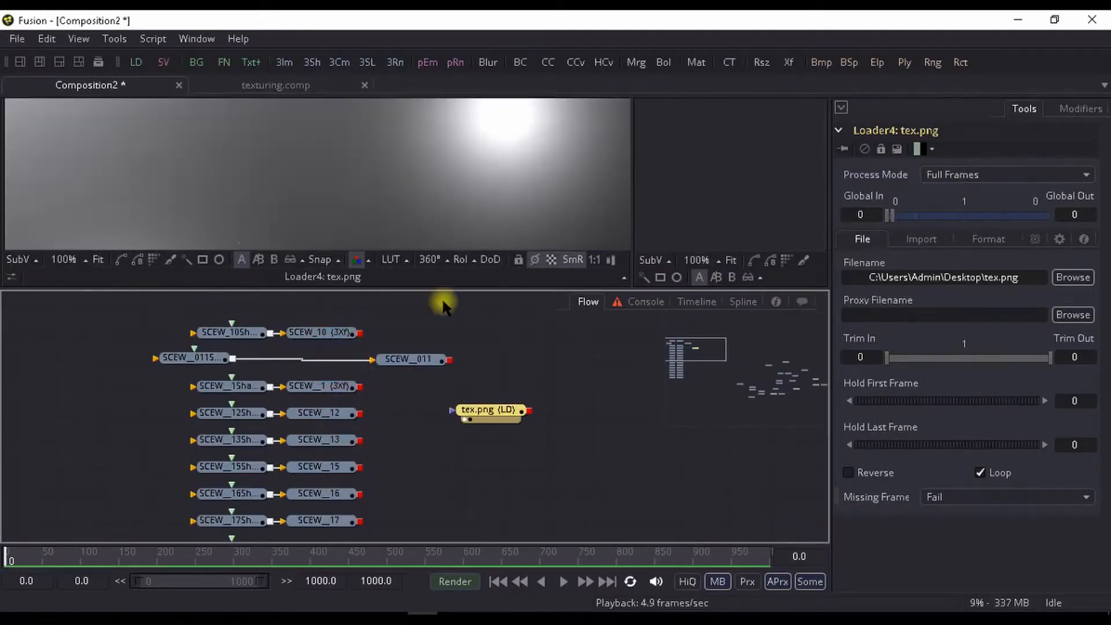
pyautogui.click(447, 193)
pyautogui.moveTo(448, 195); pyautogui.dragTo(411, 181)
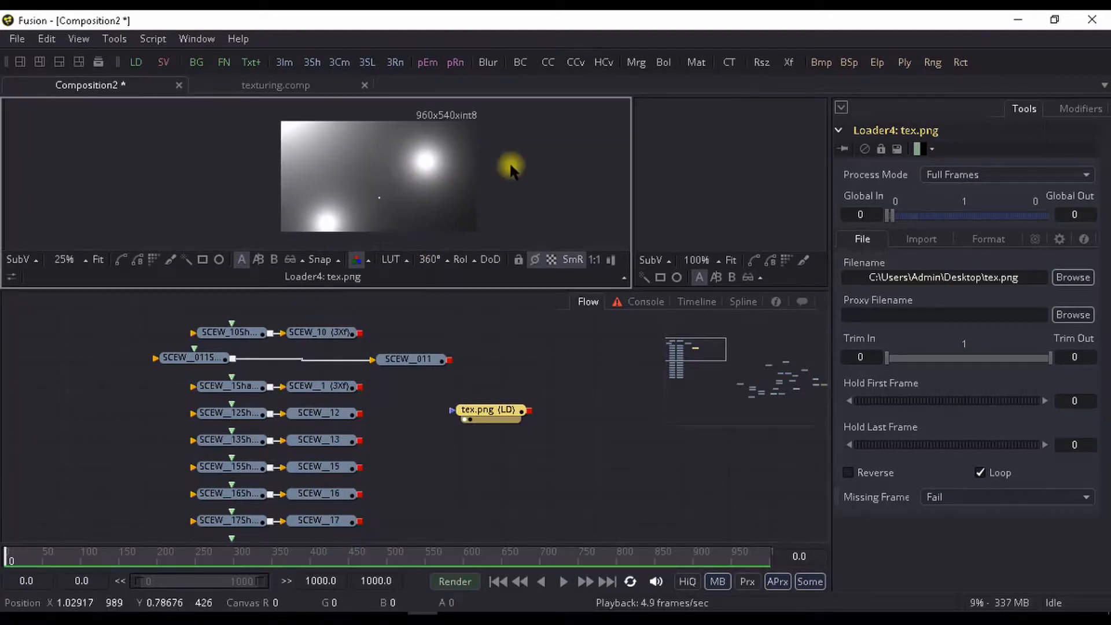
pyautogui.scroll(1, 469, 224)
pyautogui.scroll(-1, 469, 224)
# - Place the tex.png loader ahead of the SCEW shape nodes and bring the SCEW__011 nodes back into their columns
pyautogui.moveTo(491, 409); pyautogui.dragTo(14, 360)
pyautogui.moveTo(210, 357); pyautogui.dragTo(249, 354)
pyautogui.moveTo(408, 359); pyautogui.dragTo(311, 333)
pyautogui.scroll(-2, 388, 353)
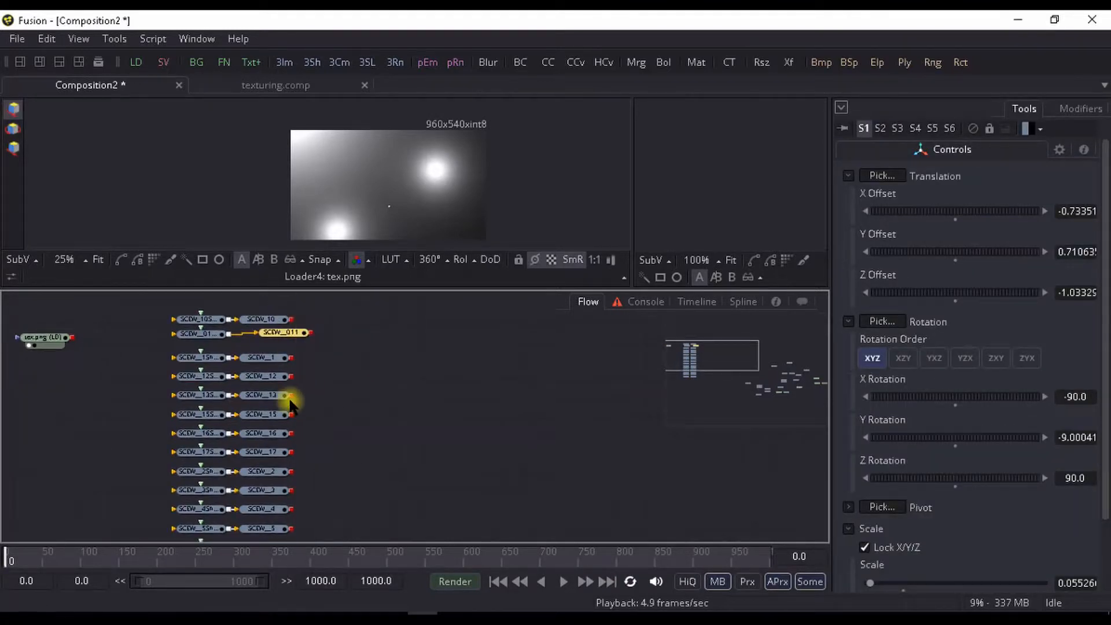
pyautogui.scroll(-5, 290, 397)
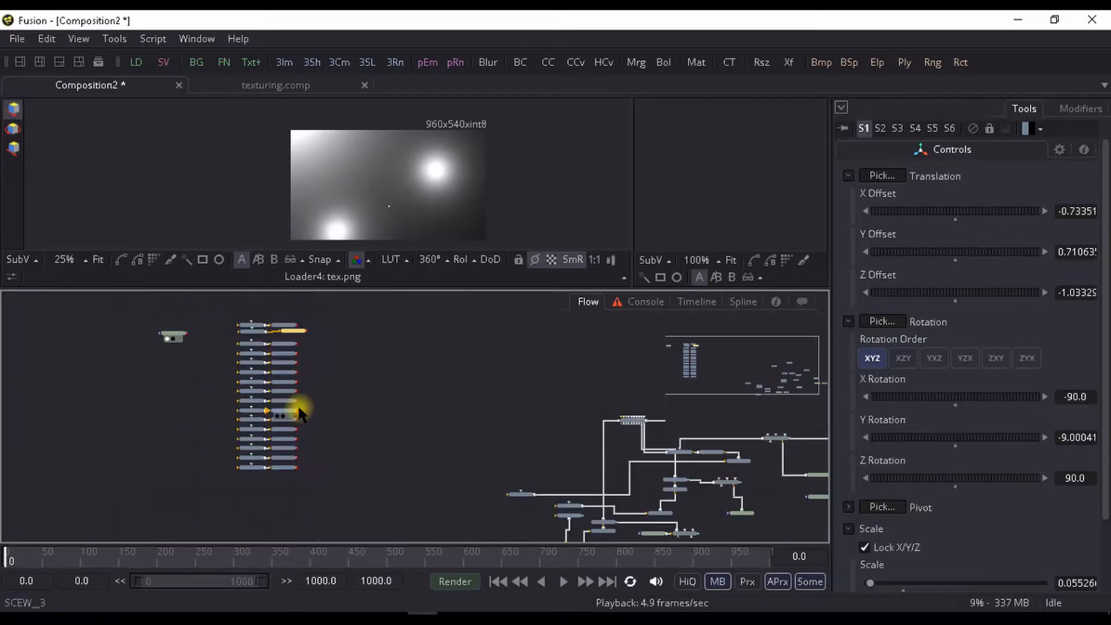
pyautogui.scroll(3, 297, 436)
pyautogui.moveTo(302, 402); pyautogui.dragTo(302, 441)
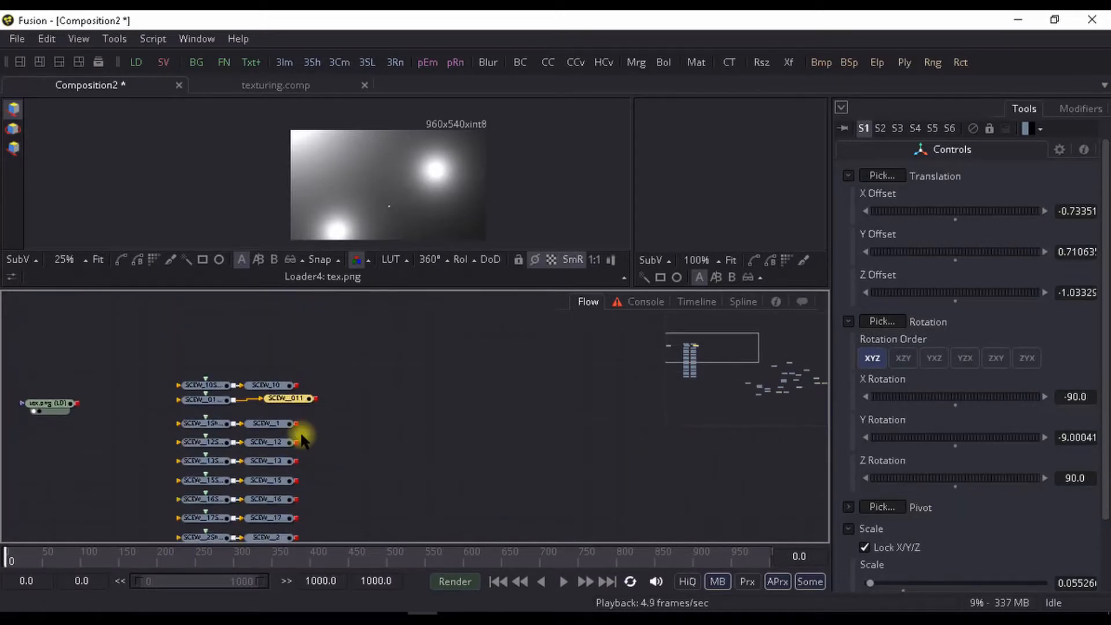
# - Insert a UV Map 3D tool after the SCEW_10 transform
pyautogui.click(282, 386)
pyautogui.hotkey('ctrl', 'space')
pyautogui.write('ld')
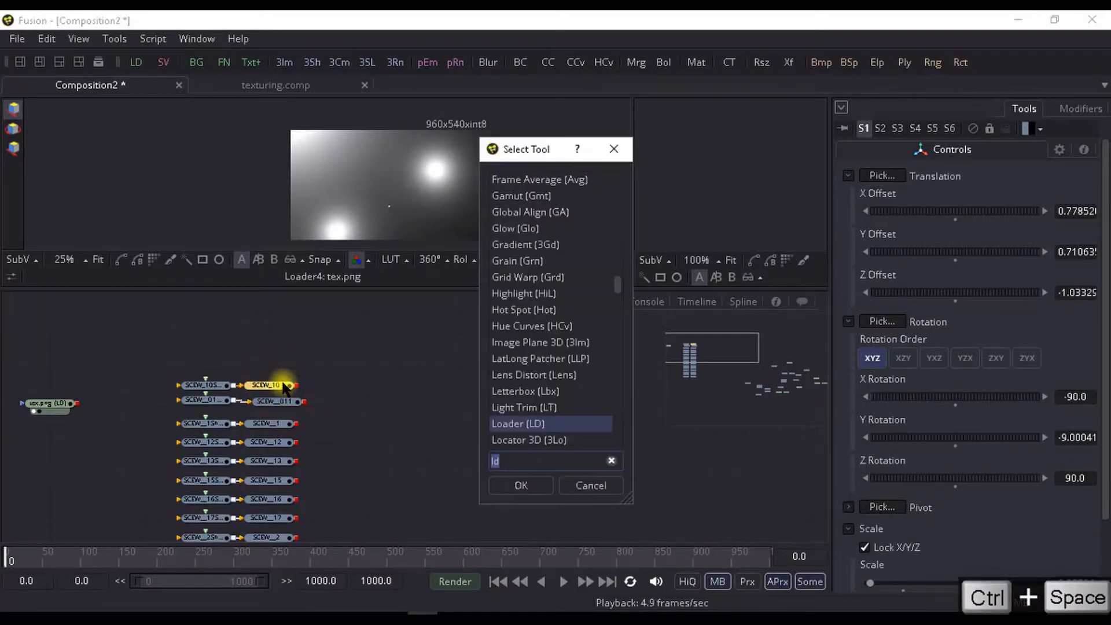
pyautogui.write('uv')
pyautogui.press('Down')
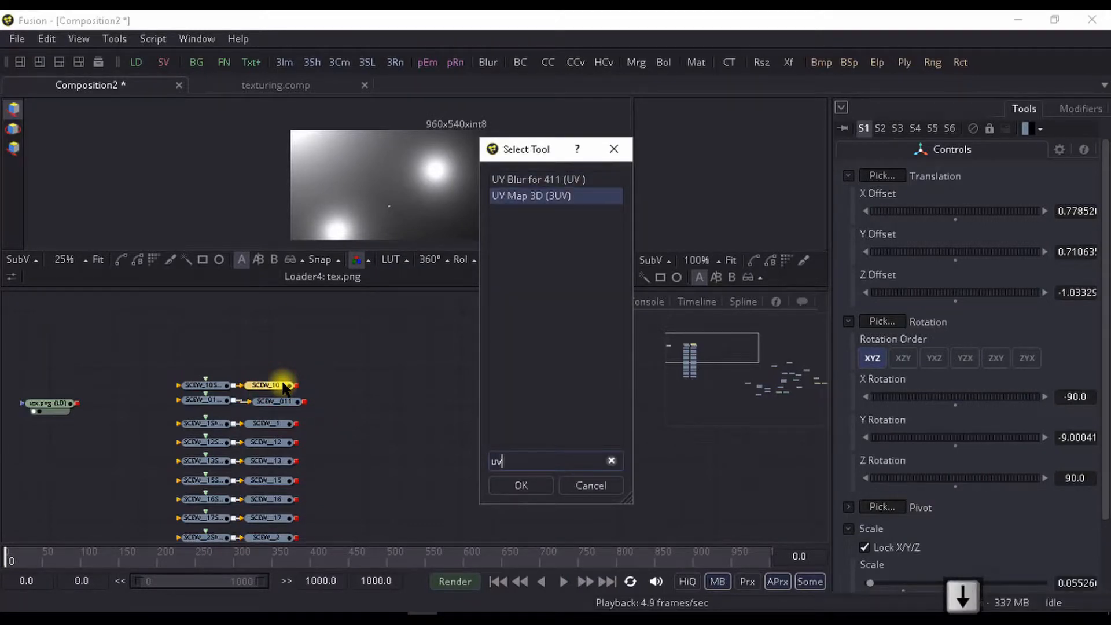
pyautogui.press('Return')
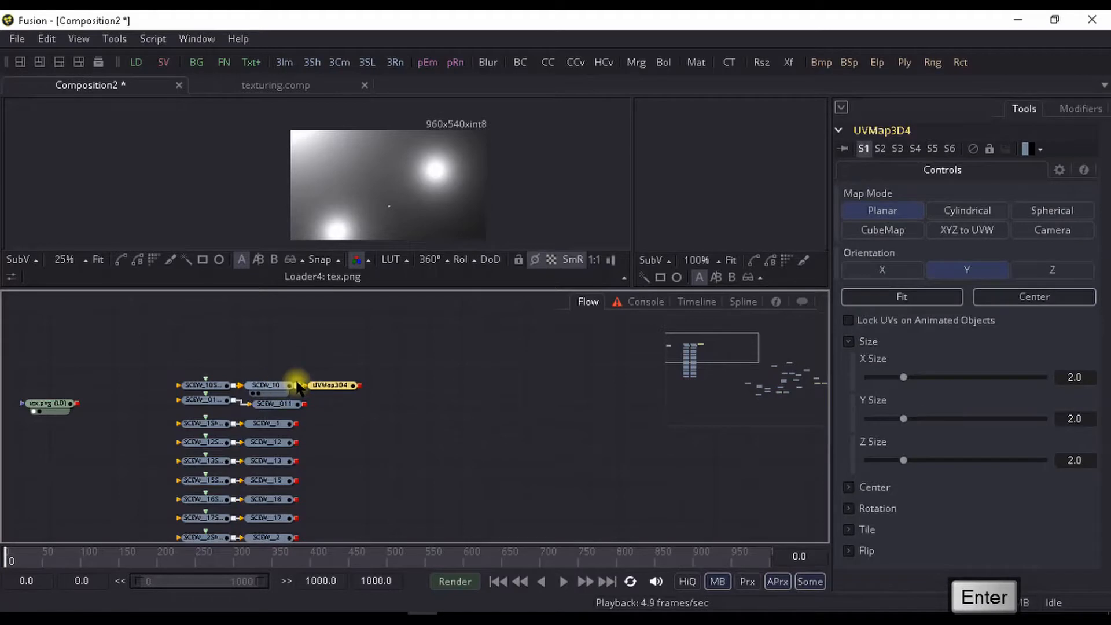
pyautogui.moveTo(322, 382); pyautogui.dragTo(305, 350)
# - Copy UVMap3D4 and paste seven chained copies after it for the remaining SCEW branches
pyautogui.hotkey('ctrl', 'c')
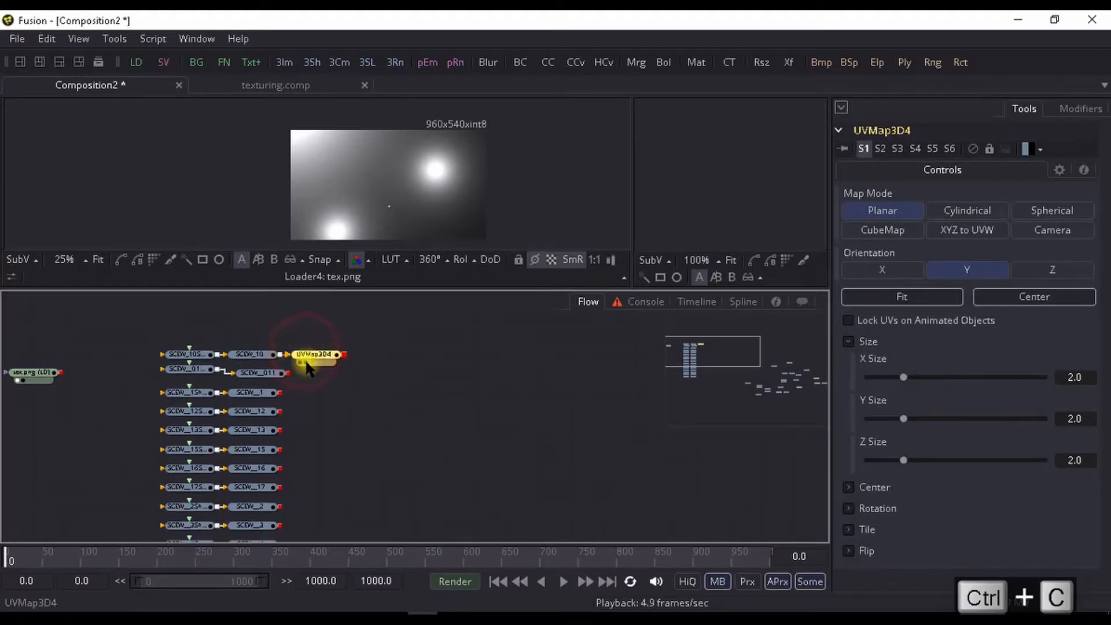
pyautogui.hotkey('ctrl', 'v')
pyautogui.hotkey('ctrl', 'v')
pyautogui.hotkey('ctrl', 'v')
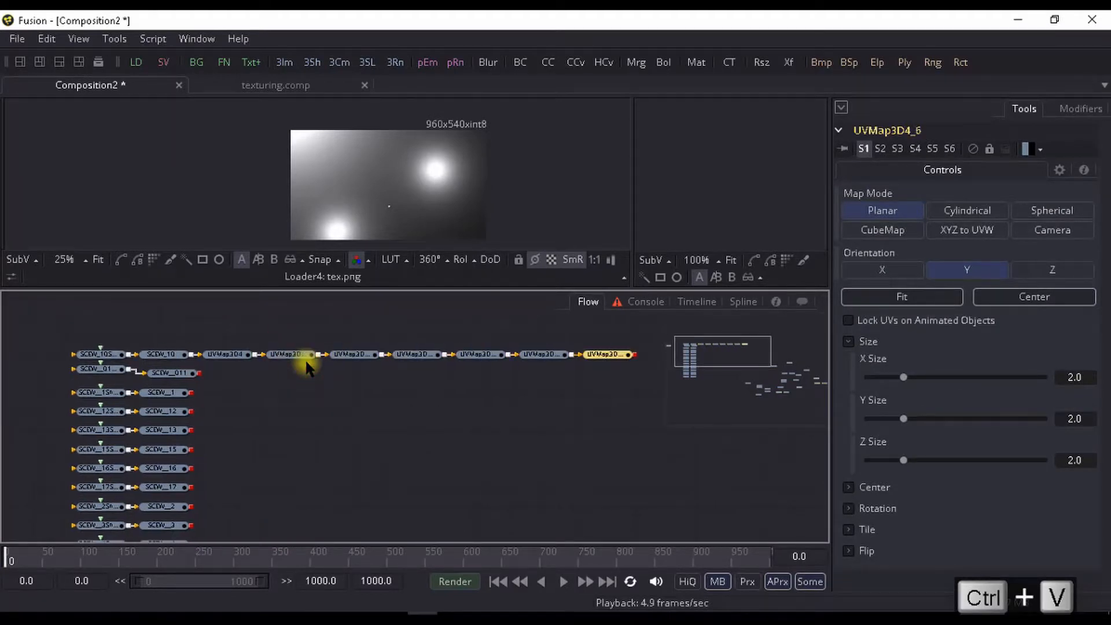
pyautogui.moveTo(308, 367); pyautogui.dragTo(362, 362)
pyautogui.moveTo(263, 357); pyautogui.dragTo(288, 202)
pyautogui.moveTo(285, 391); pyautogui.dragTo(276, 473)
pyautogui.scroll(-2, 268, 382)
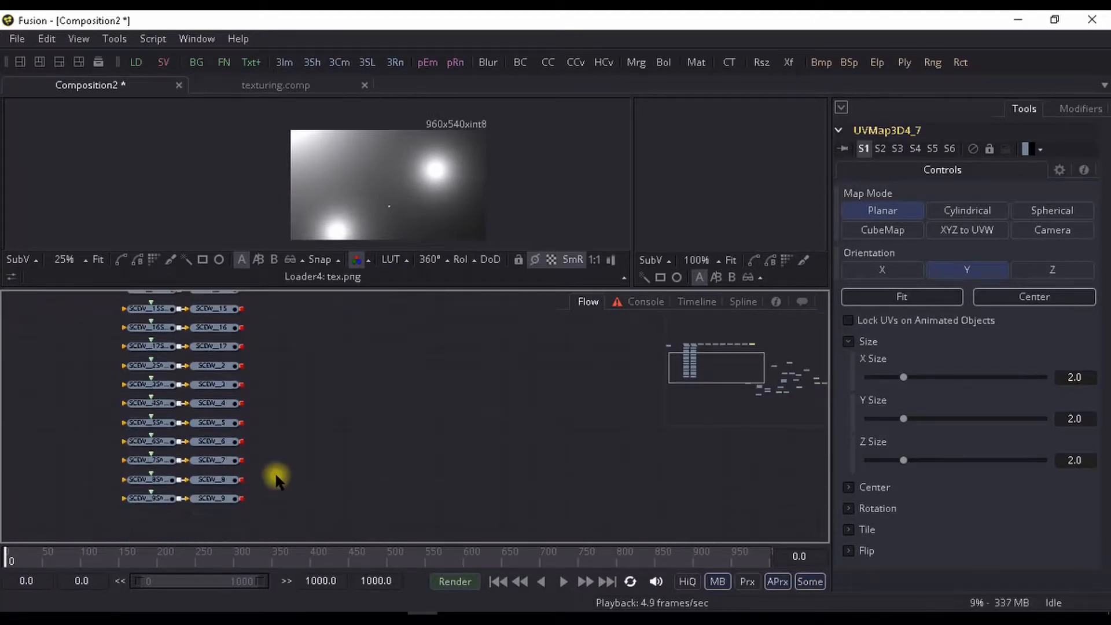
pyautogui.scroll(5, 268, 409)
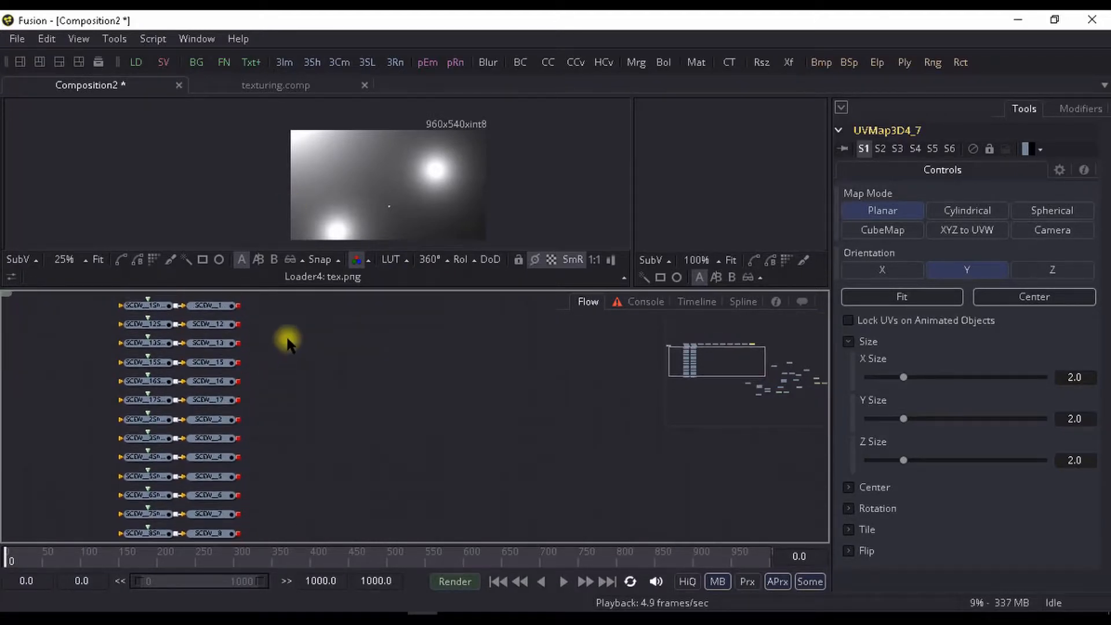
pyautogui.moveTo(288, 413); pyautogui.dragTo(197, 411)
pyautogui.click(191, 342)
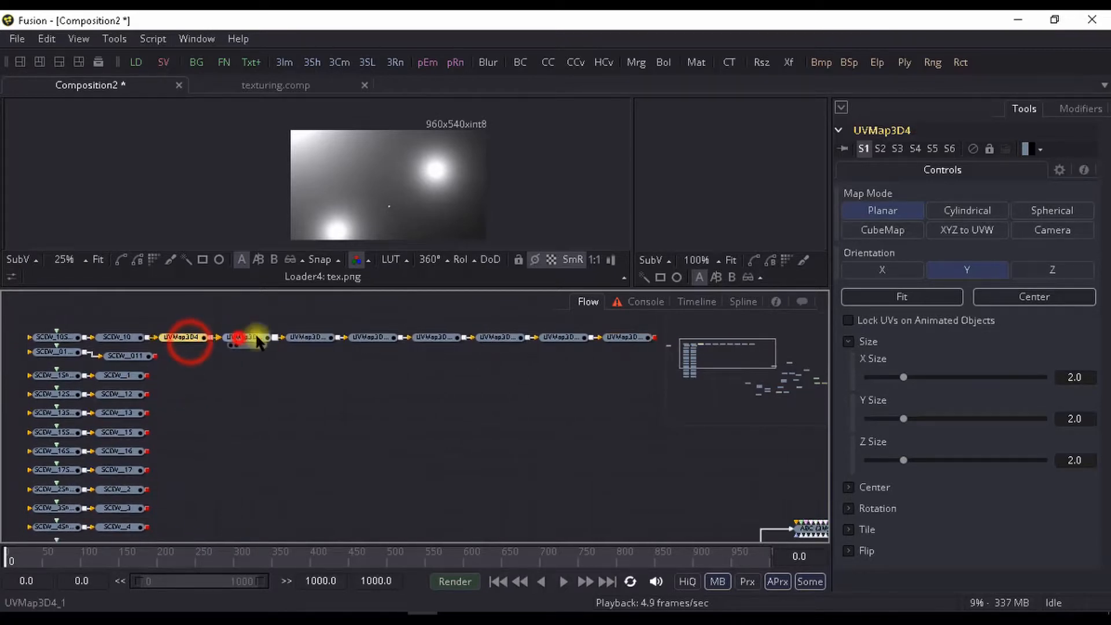
pyautogui.click(240, 338)
pyautogui.click(326, 336)
pyautogui.click(379, 336)
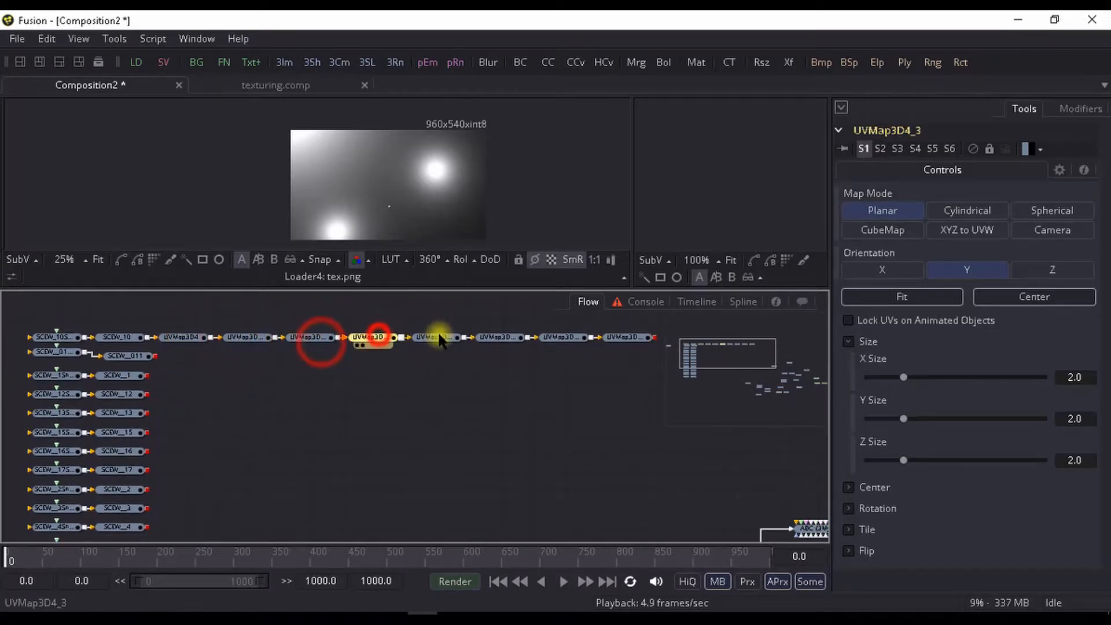
pyautogui.moveTo(449, 336); pyautogui.dragTo(440, 337)
# - Paste a copy of the UV Map 3D node after each of SCEW__011, SCEW__1, SCEW__12, SCEW__13 and SCEW__15
pyautogui.click(113, 355)
pyautogui.hotkey('ctrl', 'v')
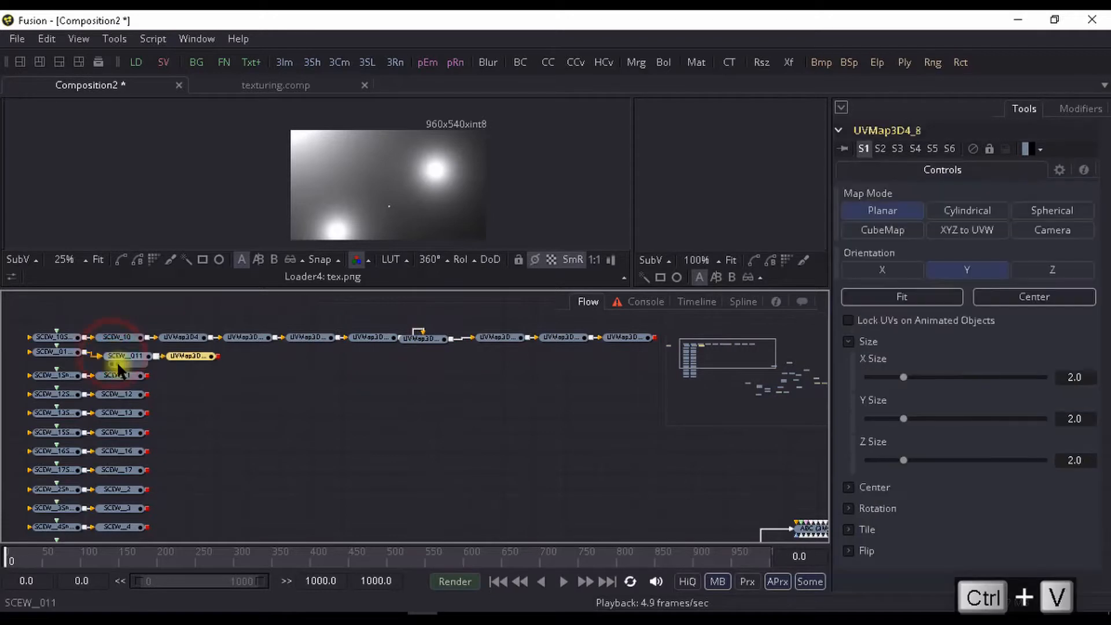
pyautogui.click(122, 382)
pyautogui.hotkey('ctrl', 'v')
pyautogui.click(123, 396)
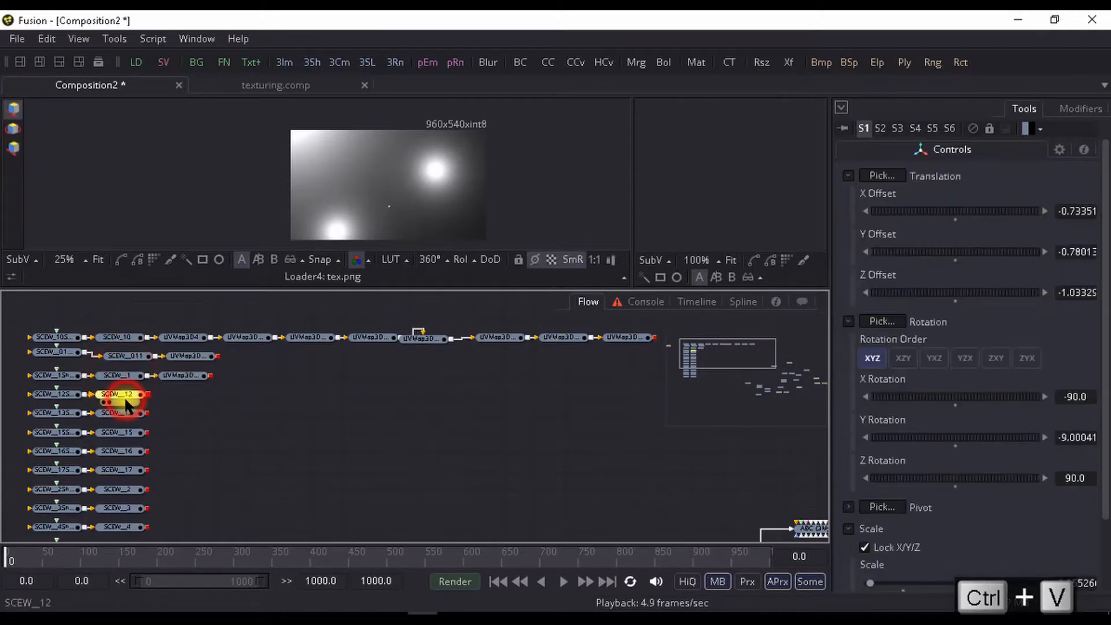
pyautogui.hotkey('ctrl', 'v')
pyautogui.hotkey('ctrl', 'v')
pyautogui.click(124, 433)
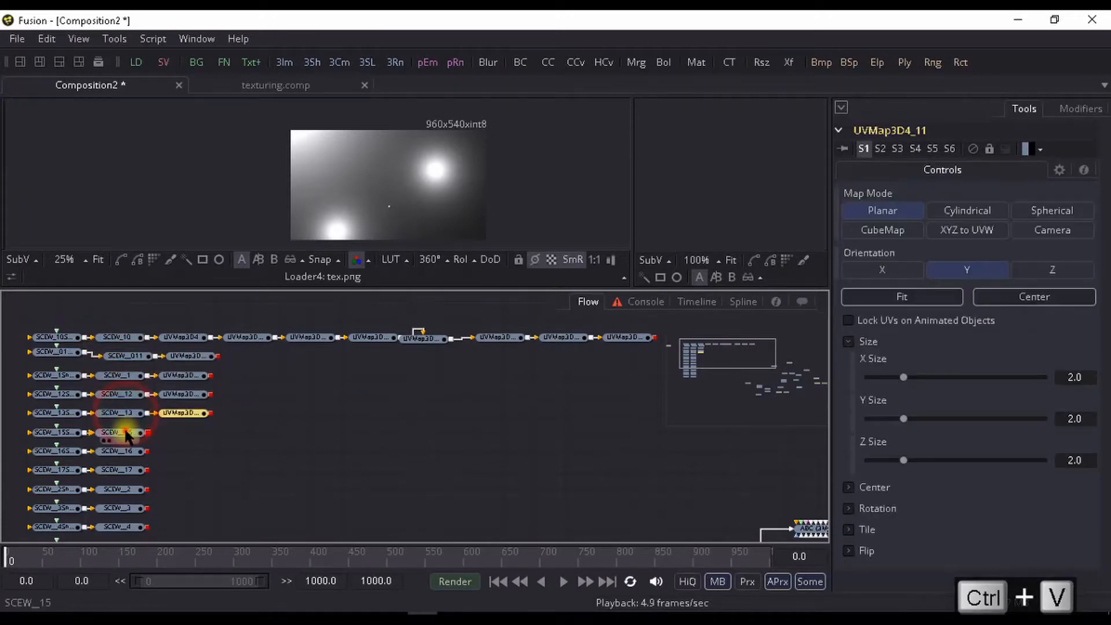
pyautogui.hotkey('ctrl', 'v')
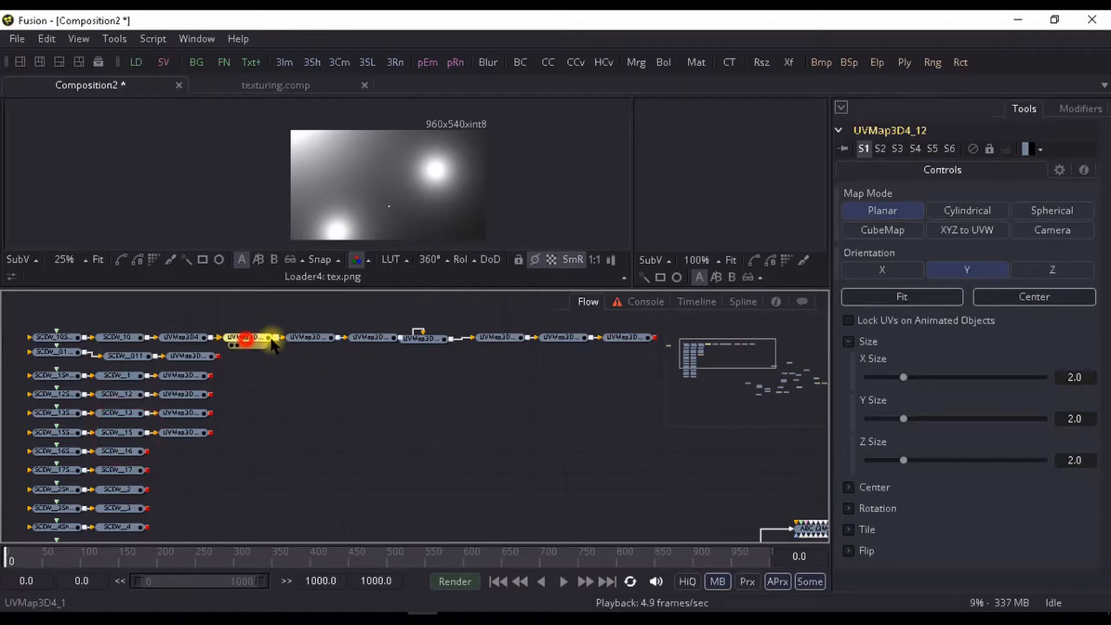
# - Delete the seven surplus UV Map copies chained after UVMap3D4 on the SCEW__10 branch
pyautogui.press('Delete')
pyautogui.press('Delete')
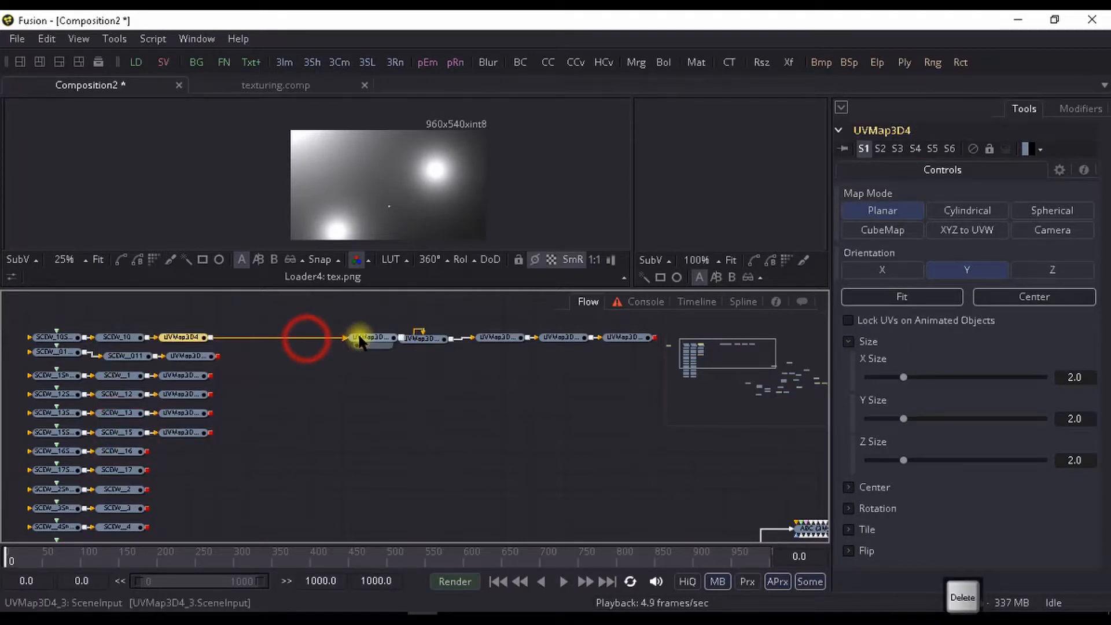
pyautogui.click(361, 338)
pyautogui.press('Delete')
pyautogui.click(415, 338)
pyautogui.press('Delete')
pyautogui.click(493, 338)
pyautogui.press('Delete')
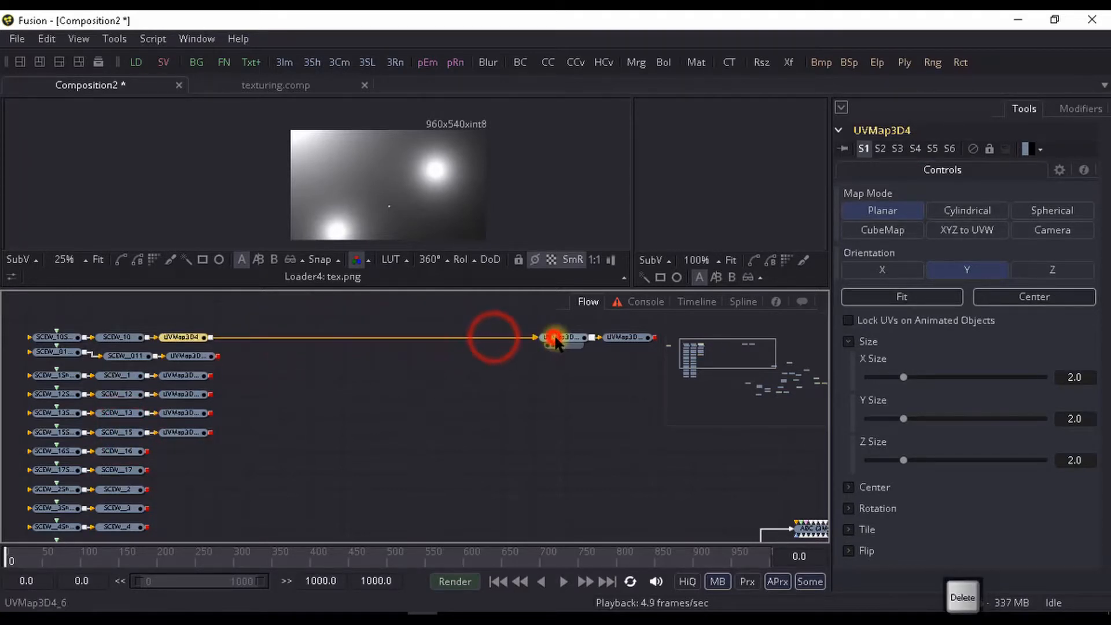
pyautogui.click(551, 337)
pyautogui.press('Delete')
pyautogui.click(605, 337)
pyautogui.press('Delete')
pyautogui.moveTo(103, 423); pyautogui.dragTo(140, 386)
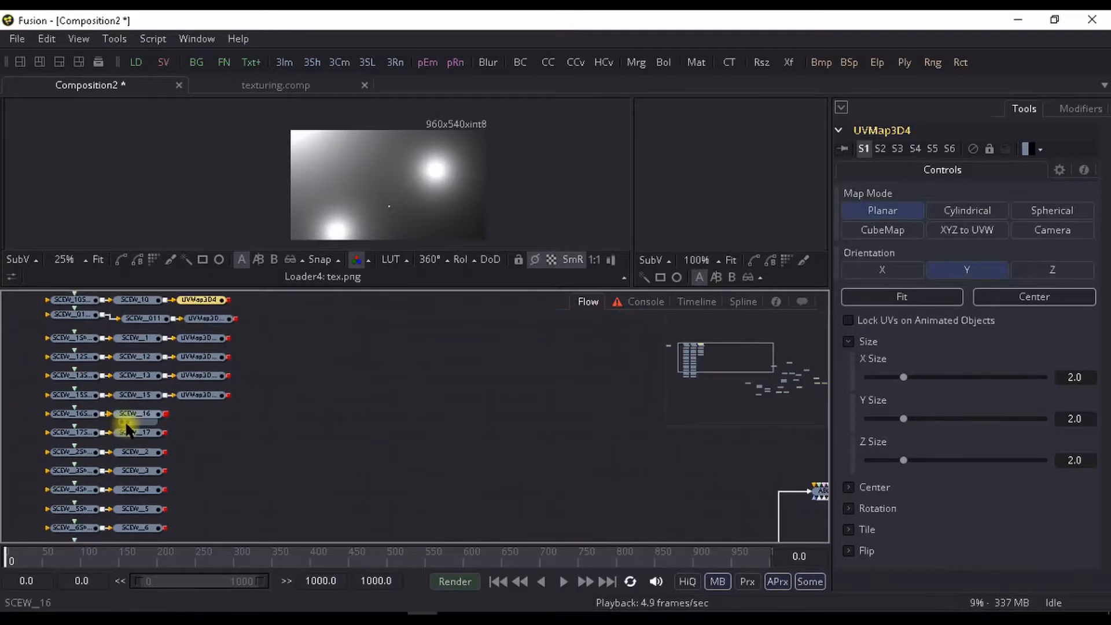
pyautogui.click(128, 423)
pyautogui.hotkey('ctrl', 'v')
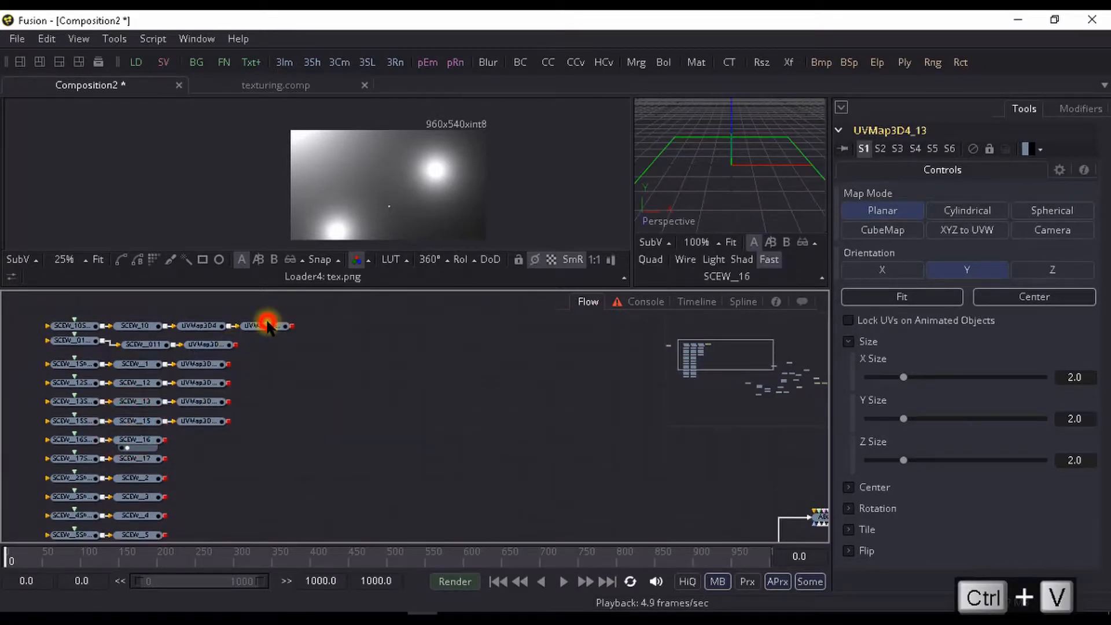
pyautogui.press('Delete')
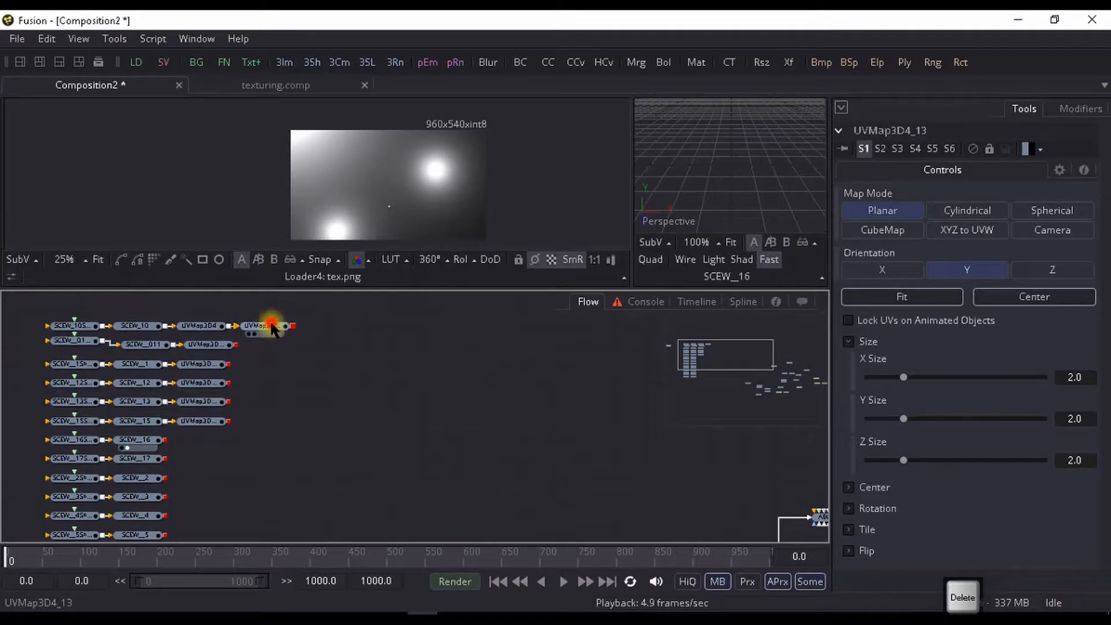
pyautogui.press('Delete')
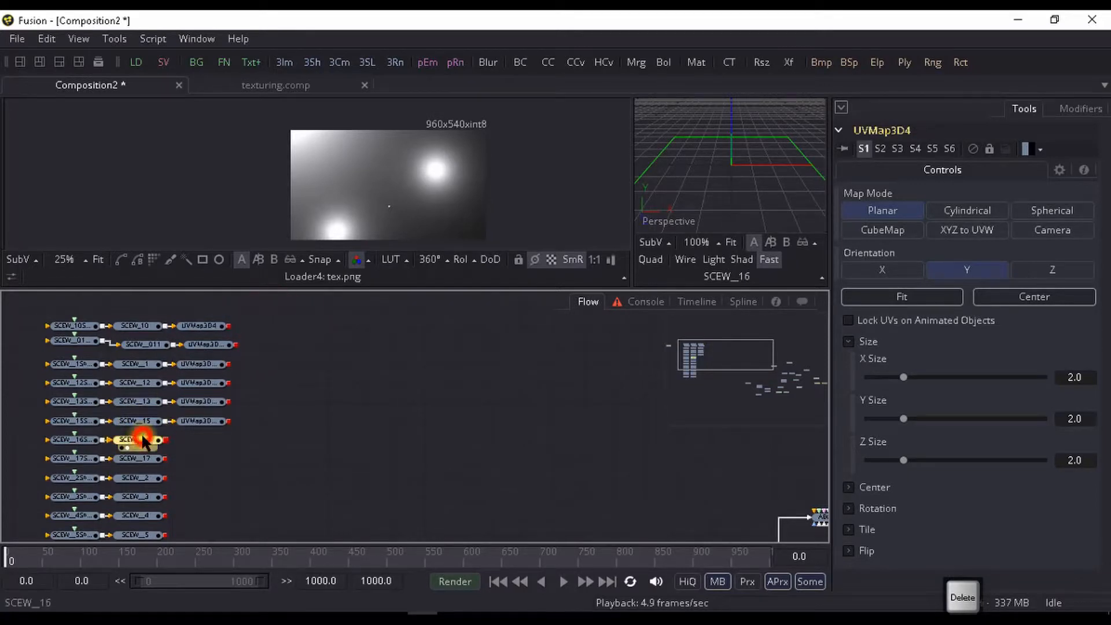
# - Paste a UV Map 3D copy after each of SCEW__16, SCEW__17, SCEW__2, SCEW__3 and SCEW__4
pyautogui.click(143, 443)
pyautogui.scroll(-2, 139, 437)
pyautogui.hotkey('ctrl', 'v')
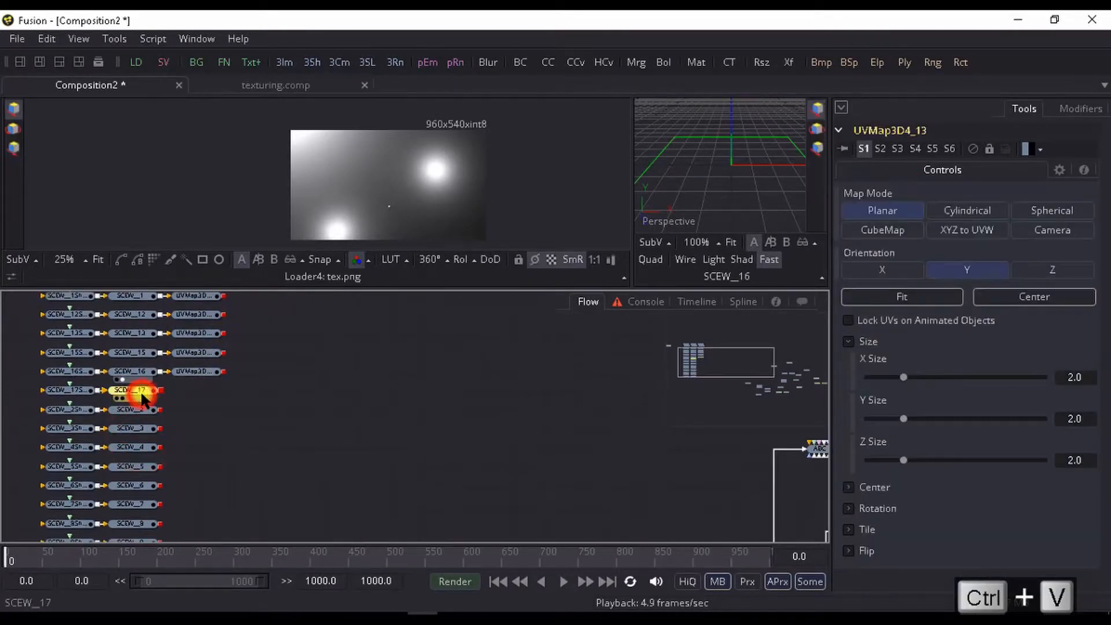
pyautogui.hotkey('ctrl', 'v')
pyautogui.hotkey('ctrl', 'v')
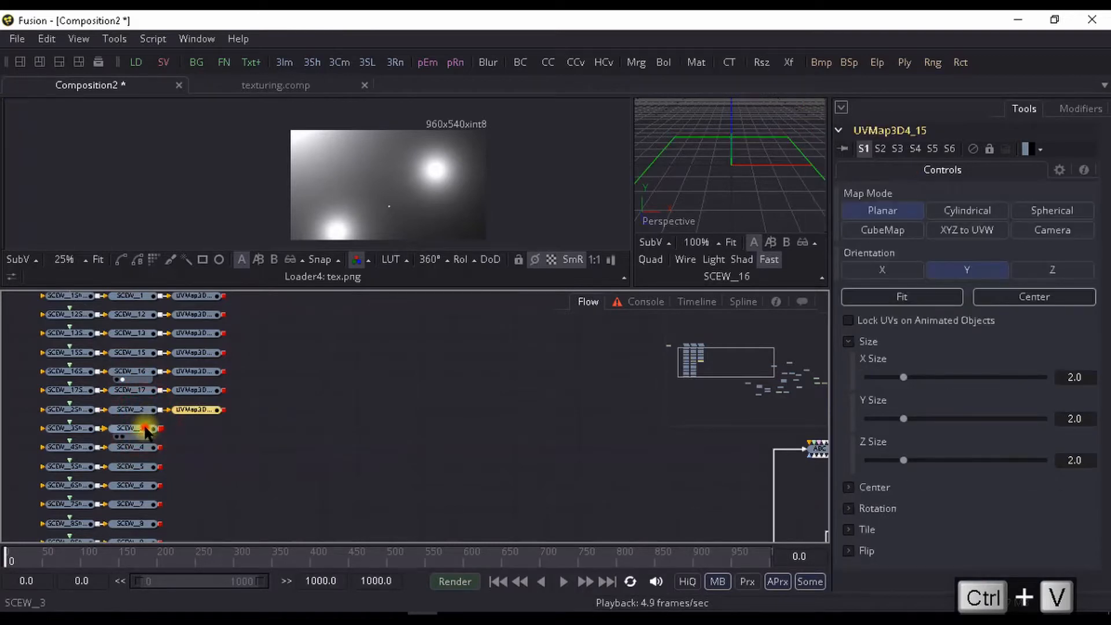
pyautogui.click(144, 430)
pyautogui.hotkey('ctrl', 'v')
# - Add a pasted UV Map 3D copy to each of the SCEW__5, SCEW__6, SCEW__7, SCEW__8 and SCEW__9 branches
pyautogui.hotkey('ctrl', 'v')
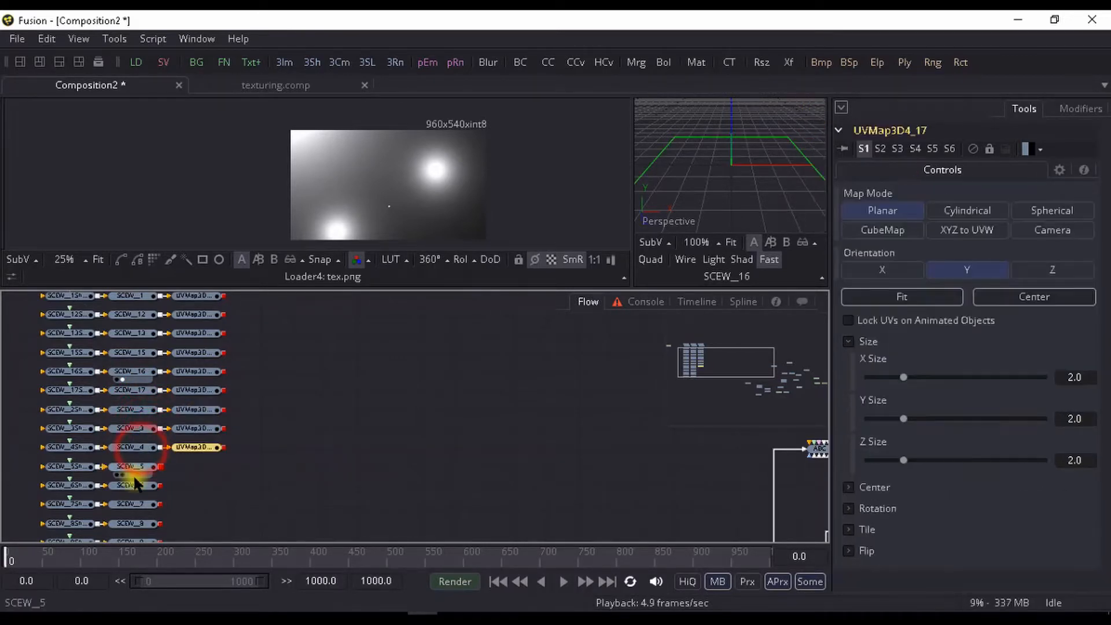
pyautogui.click(135, 471)
pyautogui.hotkey('ctrl', 'v')
pyautogui.scroll(-2, 139, 463)
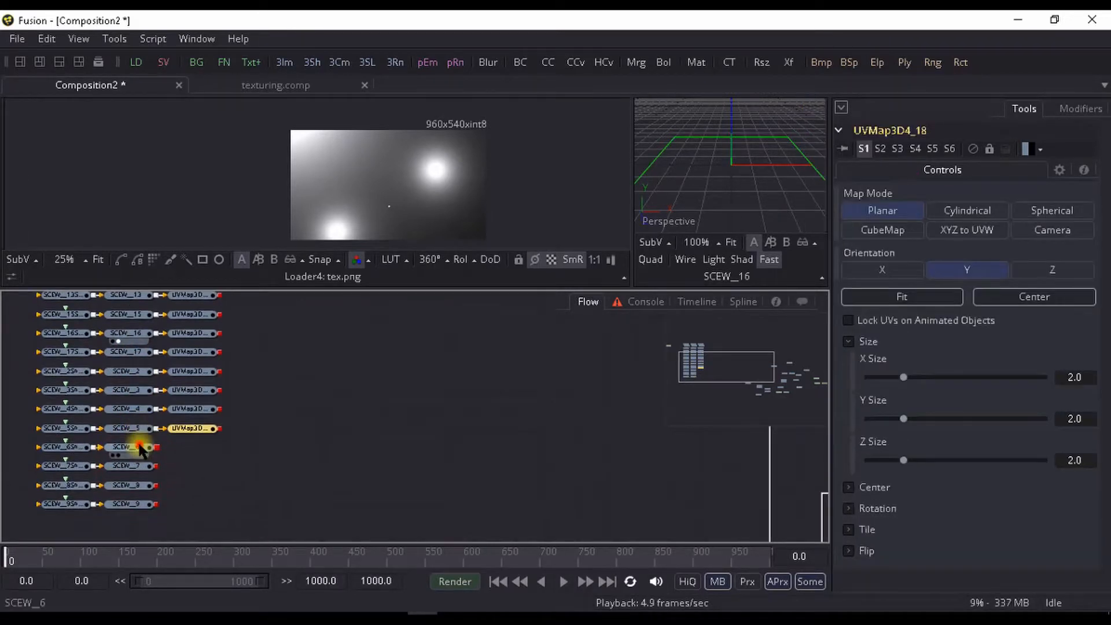
pyautogui.click(140, 451)
pyautogui.hotkey('ctrl', 'v')
pyautogui.click(137, 469)
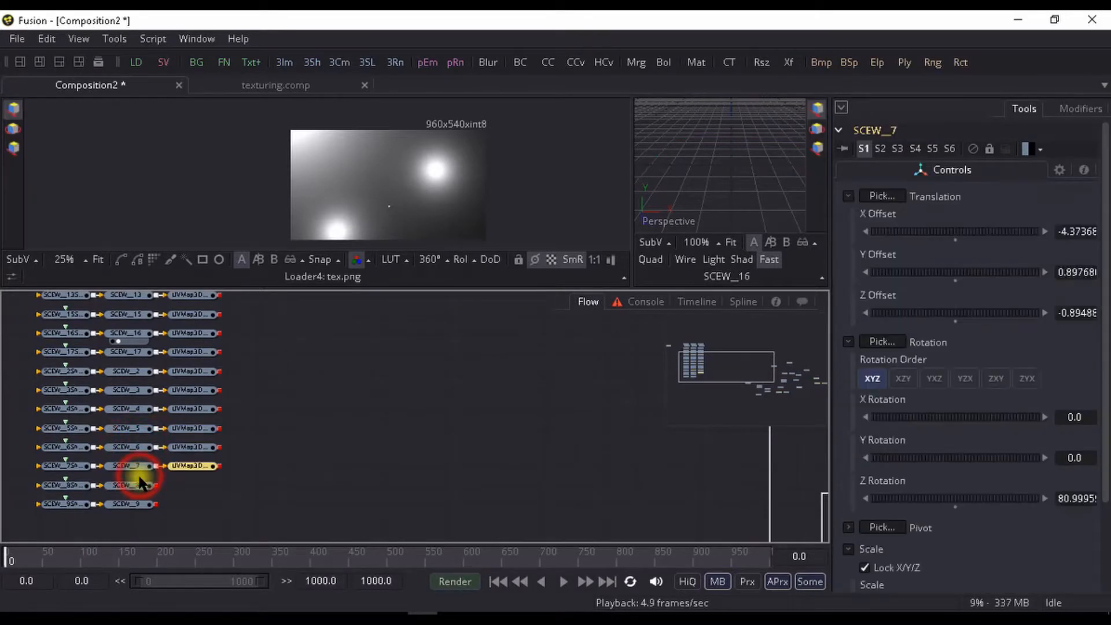
pyautogui.hotkey('ctrl', 'v')
pyautogui.click(137, 485)
pyautogui.hotkey('ctrl', 'v')
pyautogui.click(140, 504)
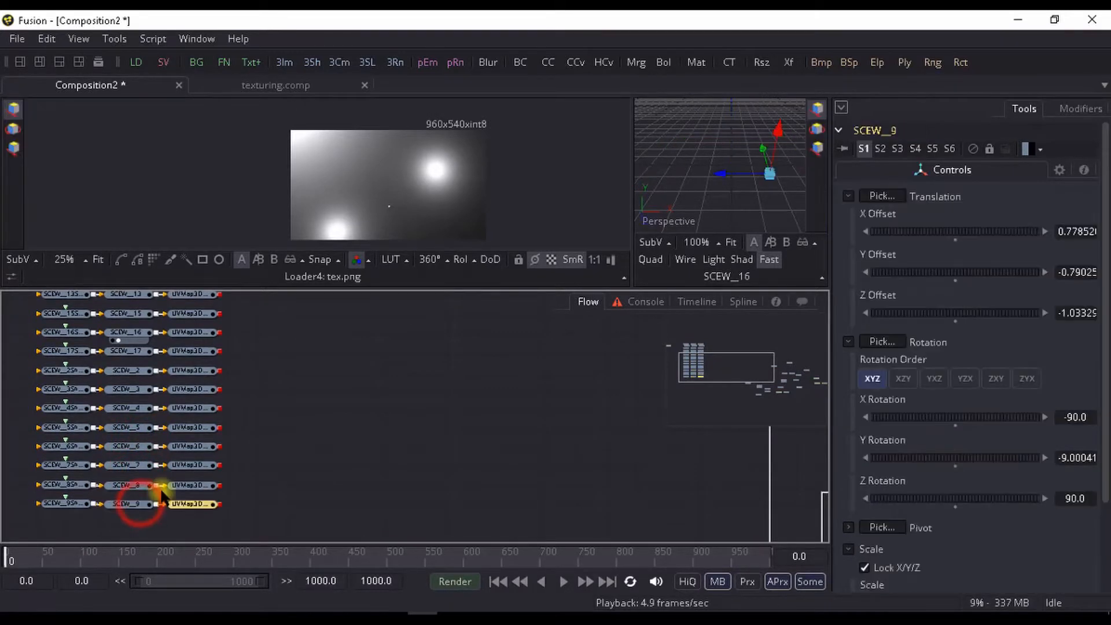
pyautogui.hotkey('ctrl', 'v')
# - Fit the SCEW__9 branch's UV Map to its geometry, set its mode to CubeMap, and preview it in the large viewer
pyautogui.moveTo(181, 499); pyautogui.dragTo(182, 495)
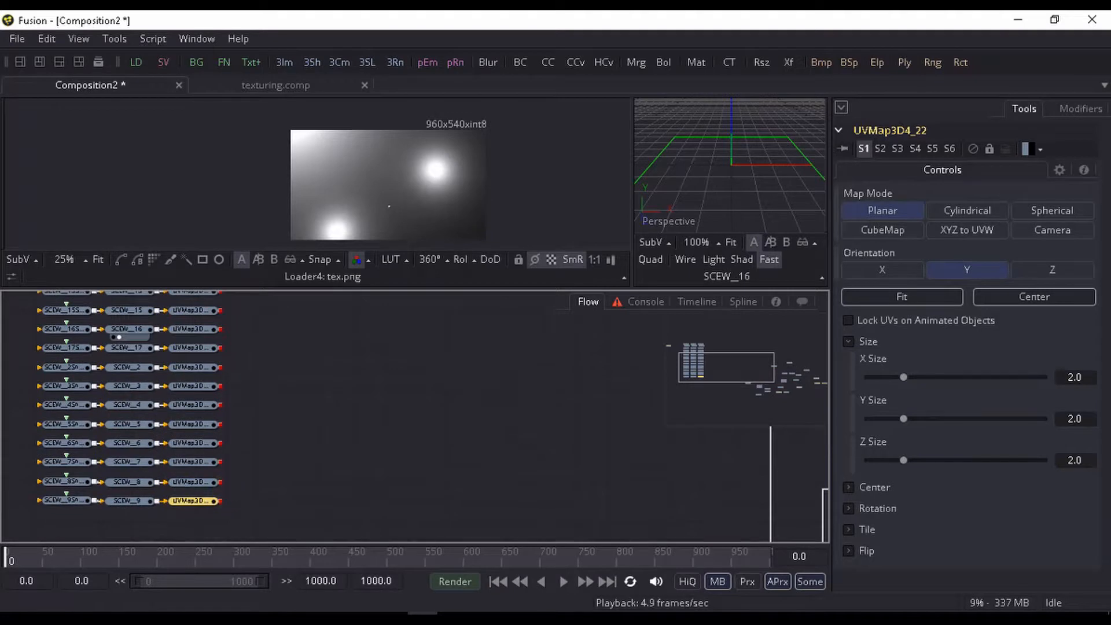
pyautogui.click(904, 296)
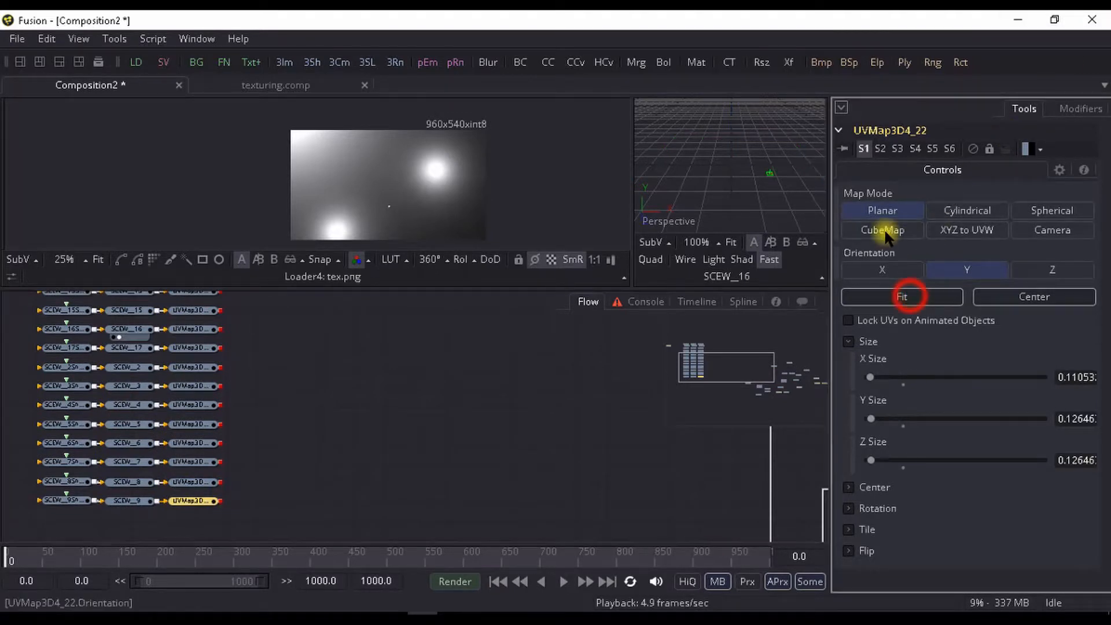
pyautogui.click(883, 230)
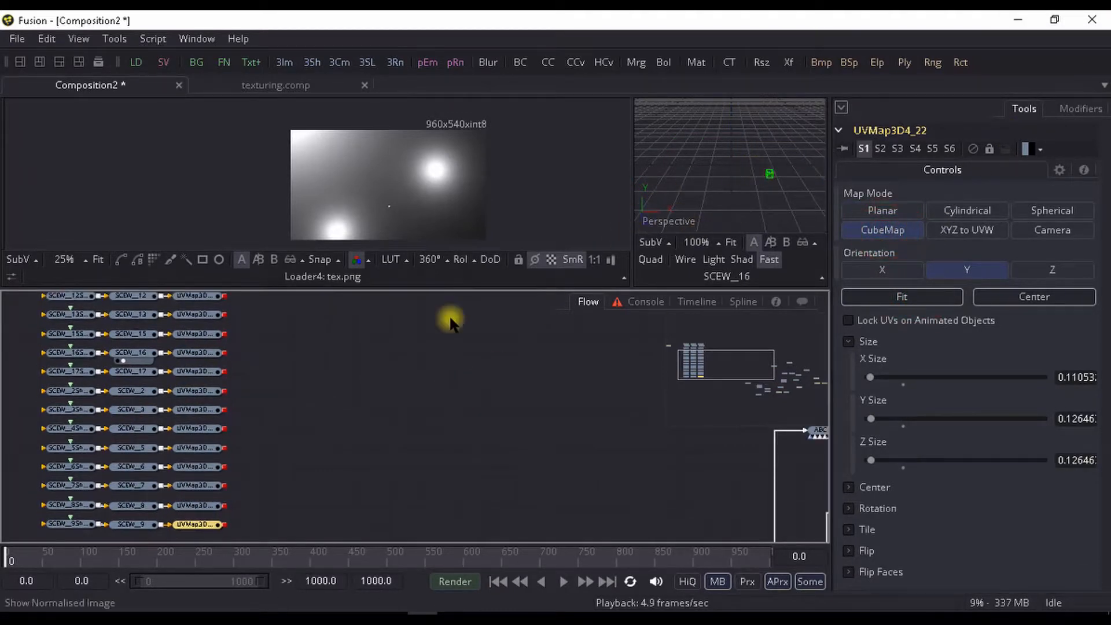
pyautogui.scroll(-2, 300, 405)
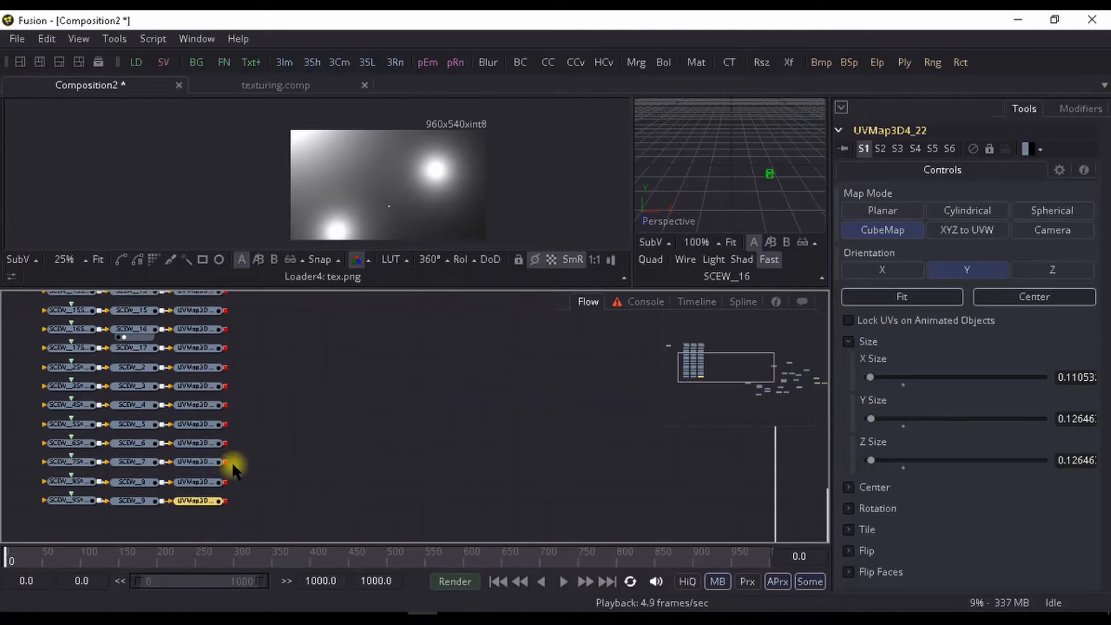
pyautogui.press('1')
pyautogui.moveTo(309, 171)
pyautogui.mouseDown()
pyautogui.moveTo(226, 127)
pyautogui.moveTo(323, 184)
pyautogui.mouseUp()
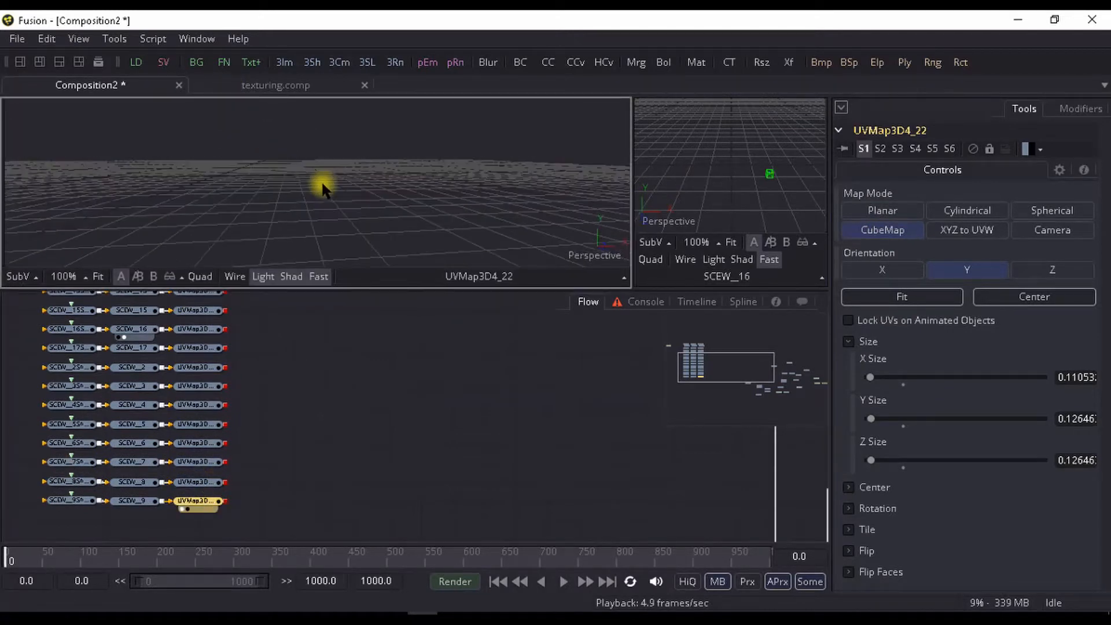
pyautogui.scroll(-8, 322, 184)
pyautogui.scroll(8, 348, 193)
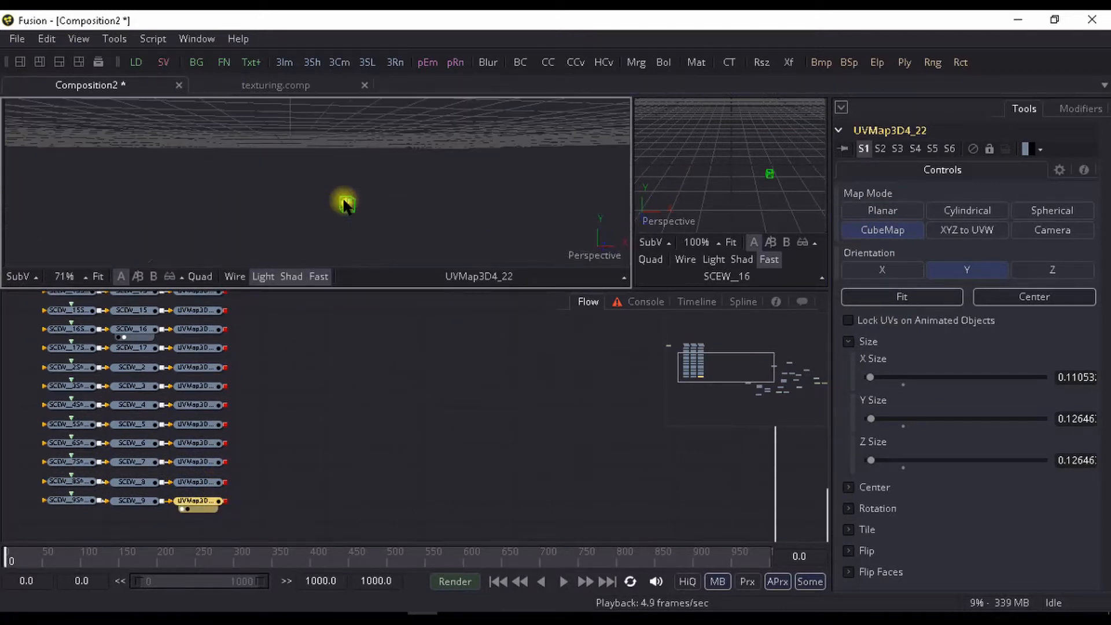
# - Preview the SCEW__8 branch's UV Map in the large viewer, fit it to the geometry and set its mode to CubeMap
pyautogui.click(199, 481)
pyautogui.scroll(-4, 318, 144)
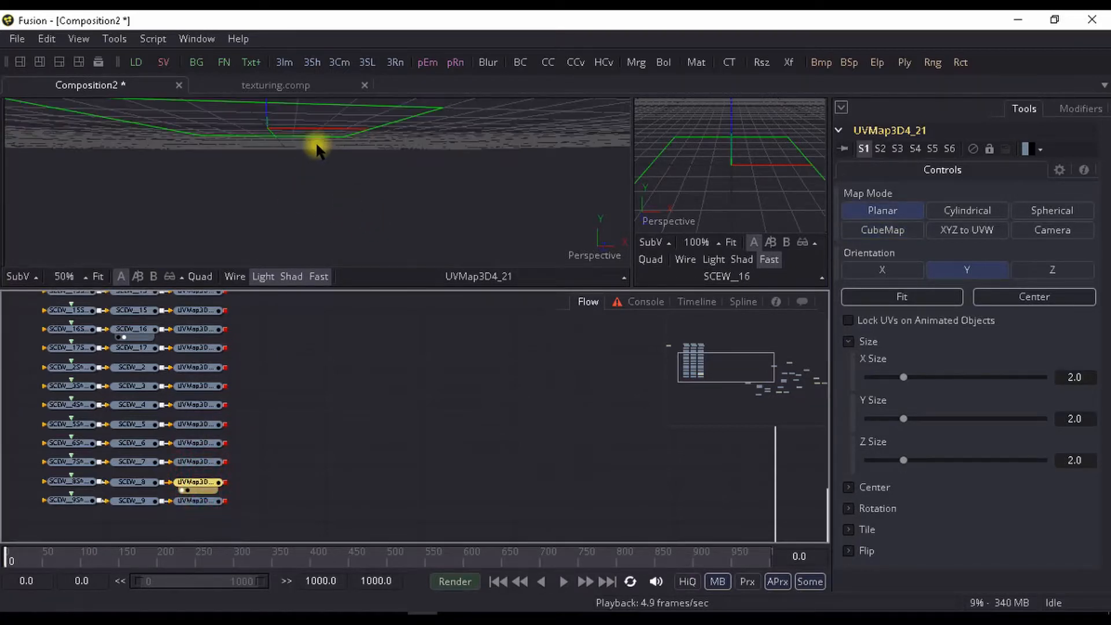
pyautogui.moveTo(318, 185); pyautogui.dragTo(278, 248)
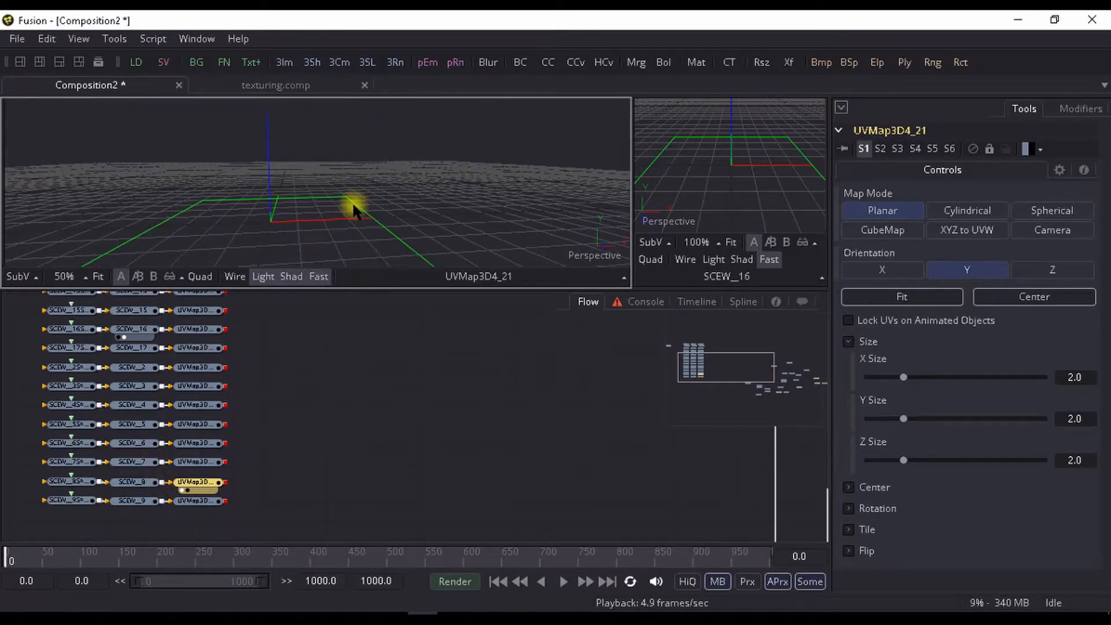
pyautogui.moveTo(353, 205); pyautogui.dragTo(358, 201)
pyautogui.click(901, 297)
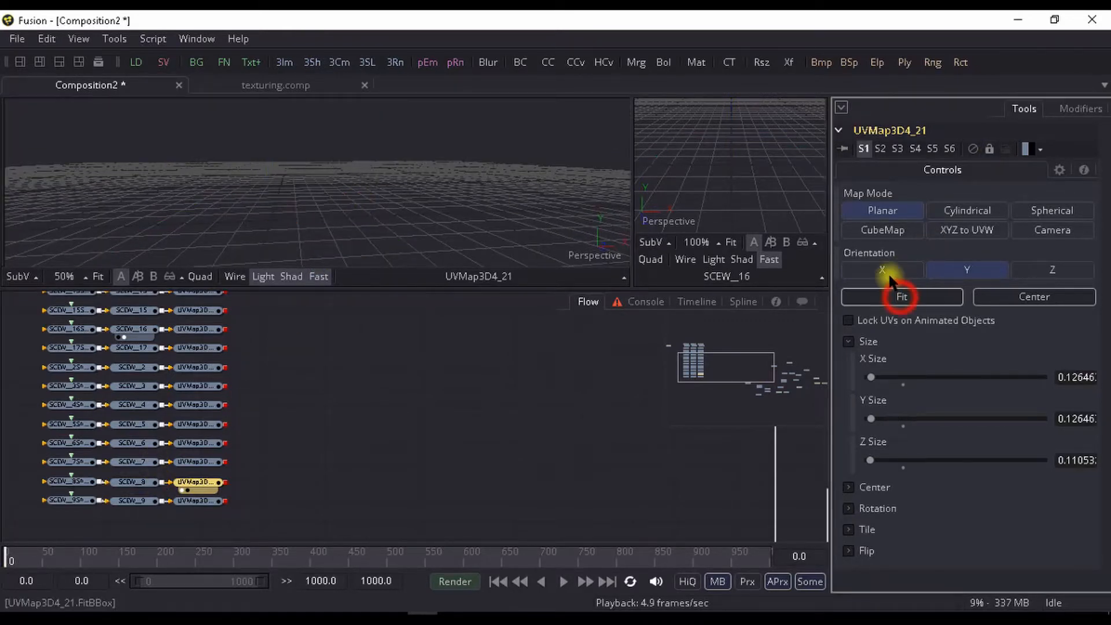
pyautogui.click(882, 229)
pyautogui.scroll(-3, 226, 173)
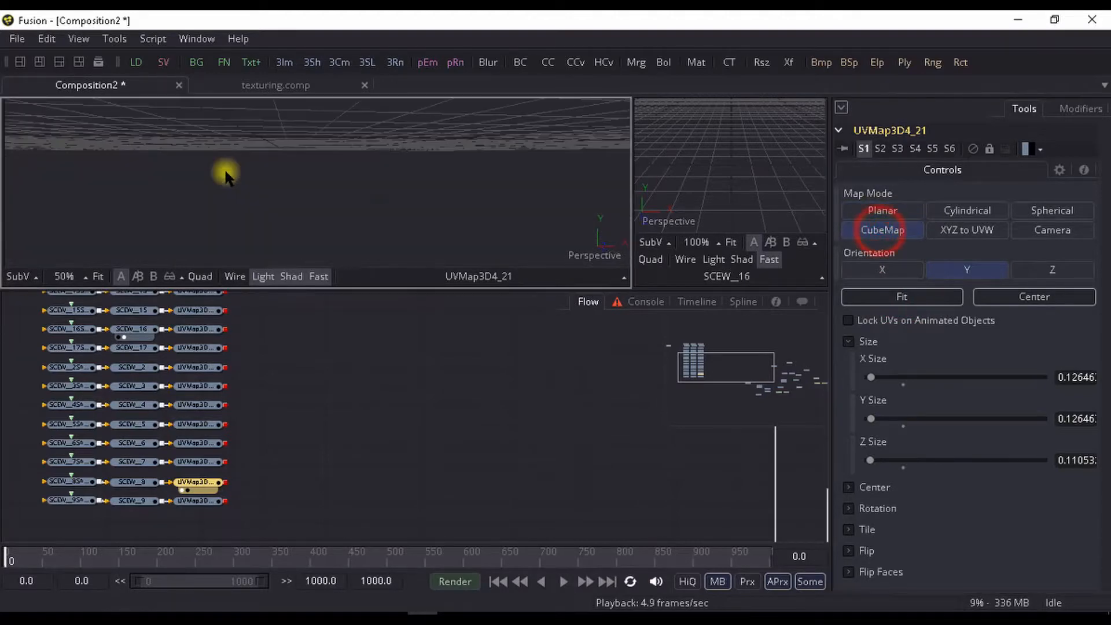
pyautogui.scroll(4, 296, 196)
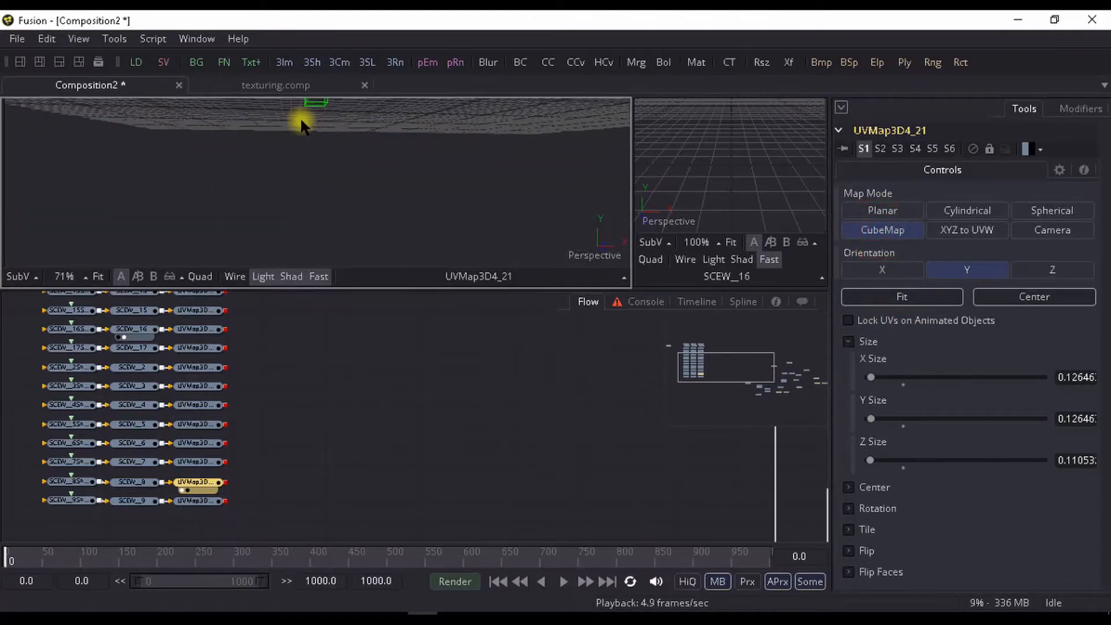
pyautogui.moveTo(322, 167); pyautogui.dragTo(324, 197)
# - Set the UV Maps on the SCEW__7 and SCEW__6 branches to CubeMap mode and fit each to its geometry
pyautogui.click(196, 461)
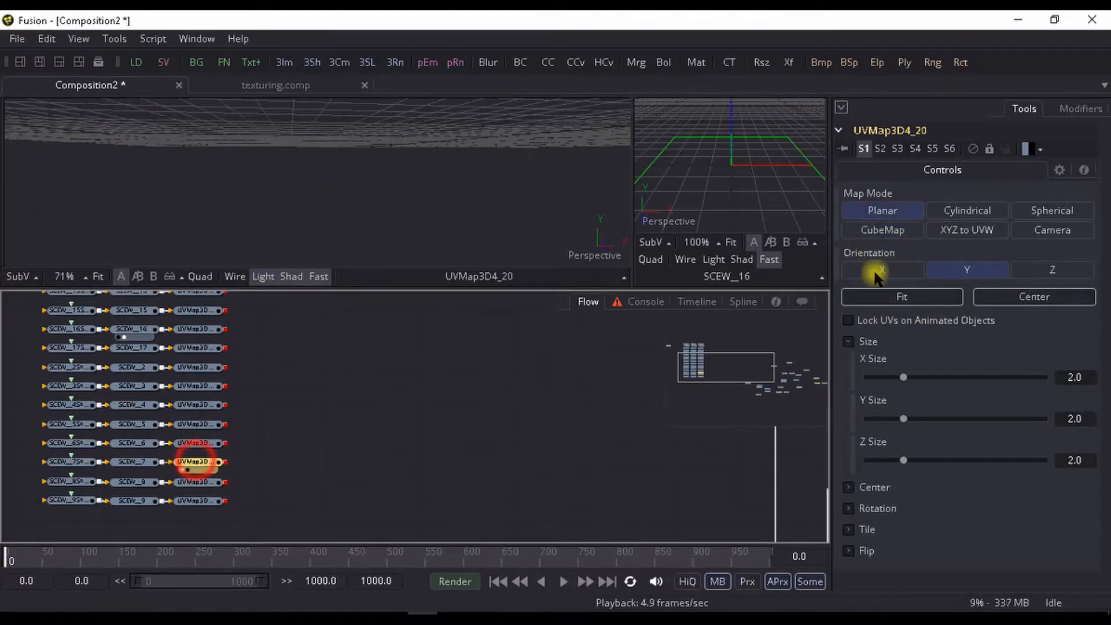
pyautogui.click(887, 232)
pyautogui.click(891, 296)
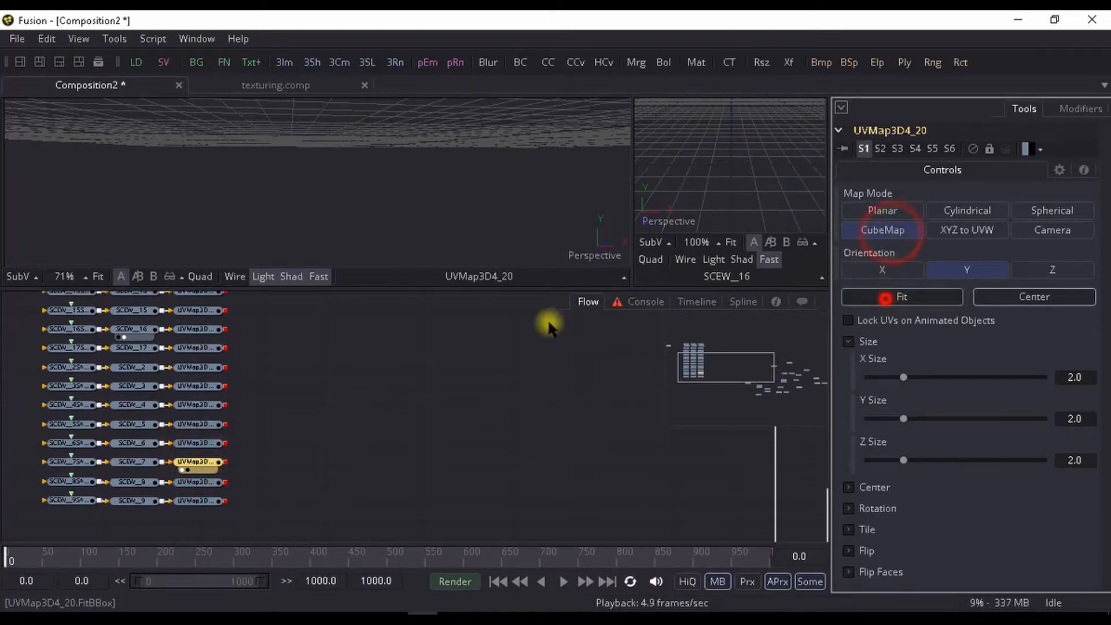
pyautogui.click(197, 444)
pyautogui.click(868, 226)
pyautogui.click(900, 297)
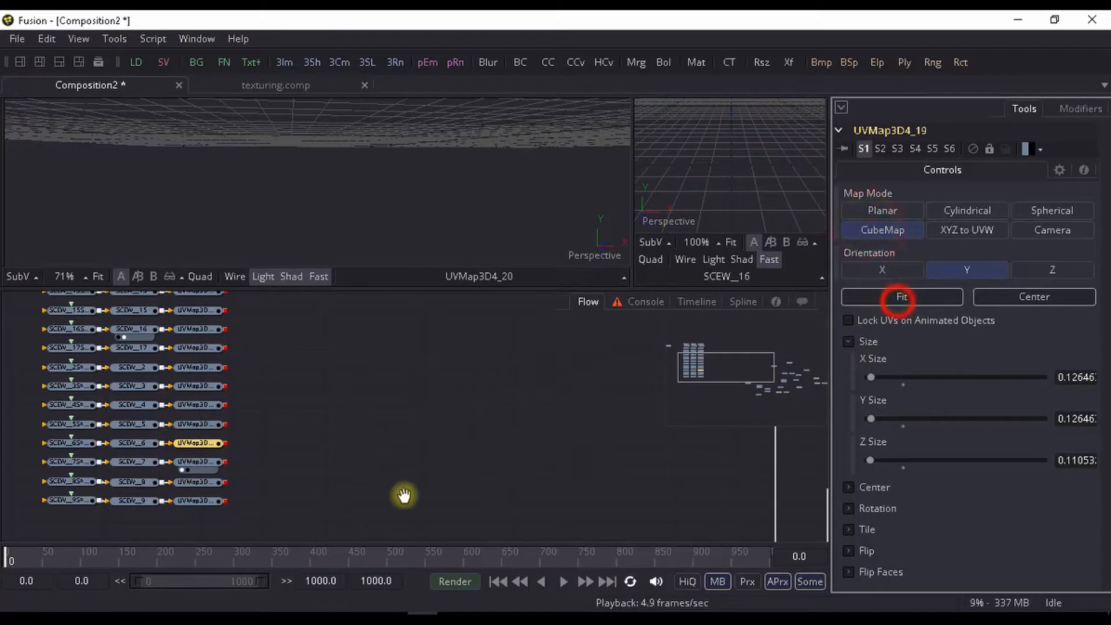
# - Set the UV Maps on the SCEW__5 and SCEW__4 branches to CubeMap mode and fit each to its geometry
pyautogui.scroll(3, 258, 428)
pyautogui.scroll(-2, 189, 462)
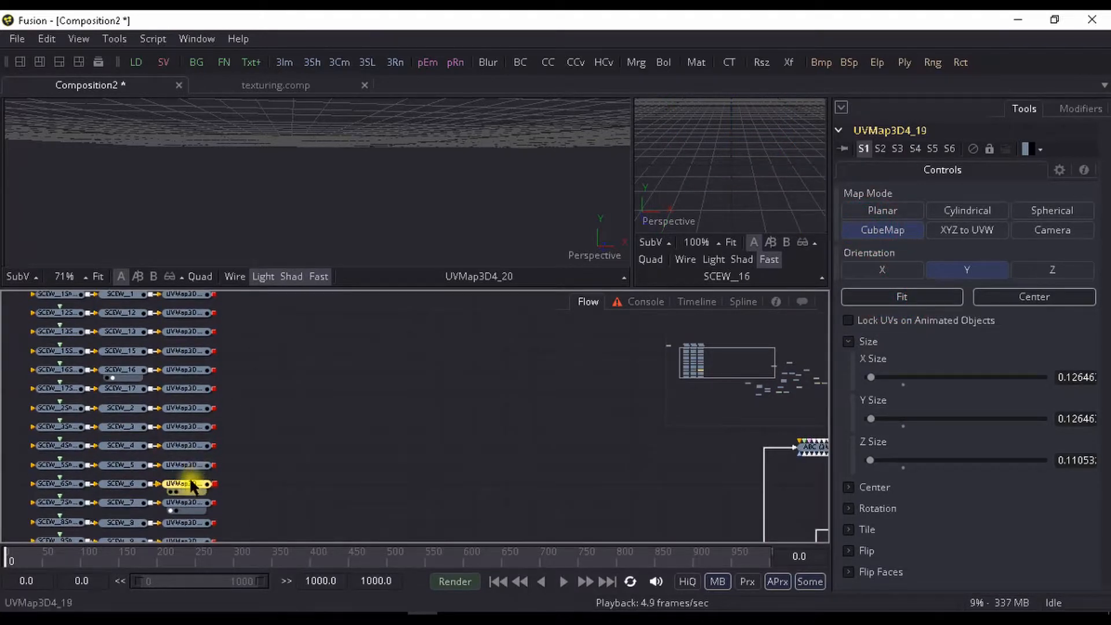
pyautogui.click(200, 470)
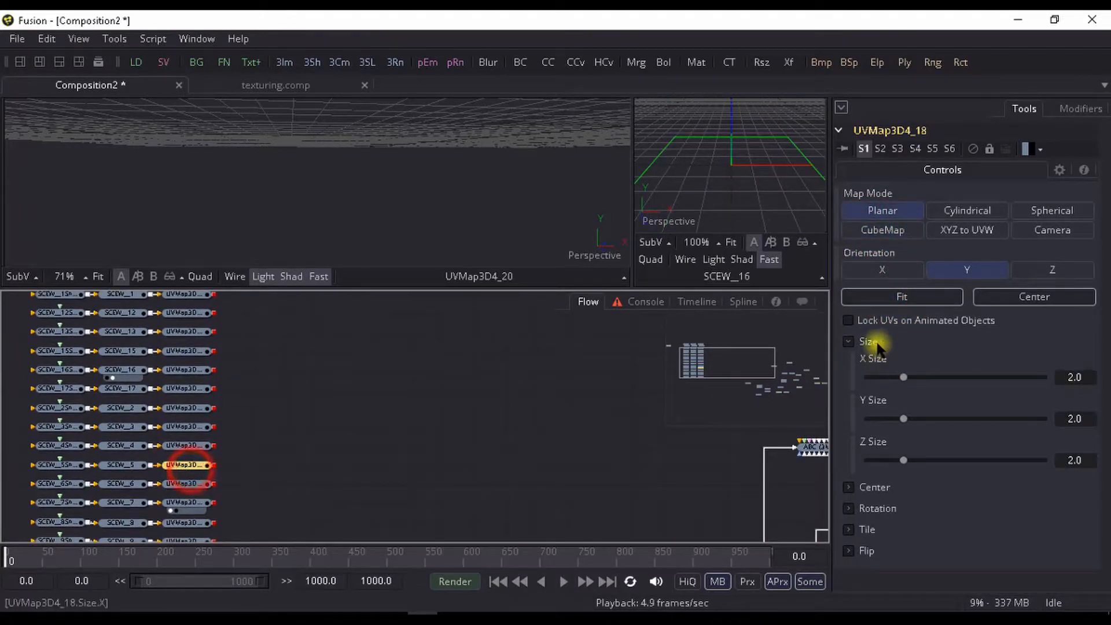
pyautogui.click(896, 232)
pyautogui.click(897, 298)
pyautogui.scroll(1, 222, 457)
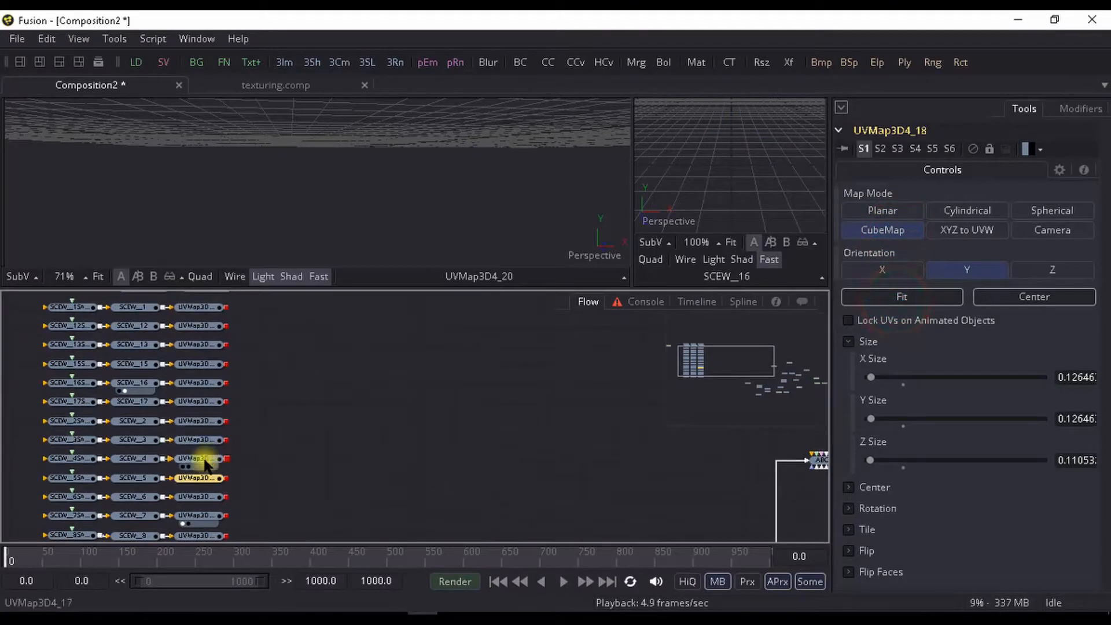
pyautogui.click(203, 460)
pyautogui.click(884, 229)
pyautogui.click(886, 297)
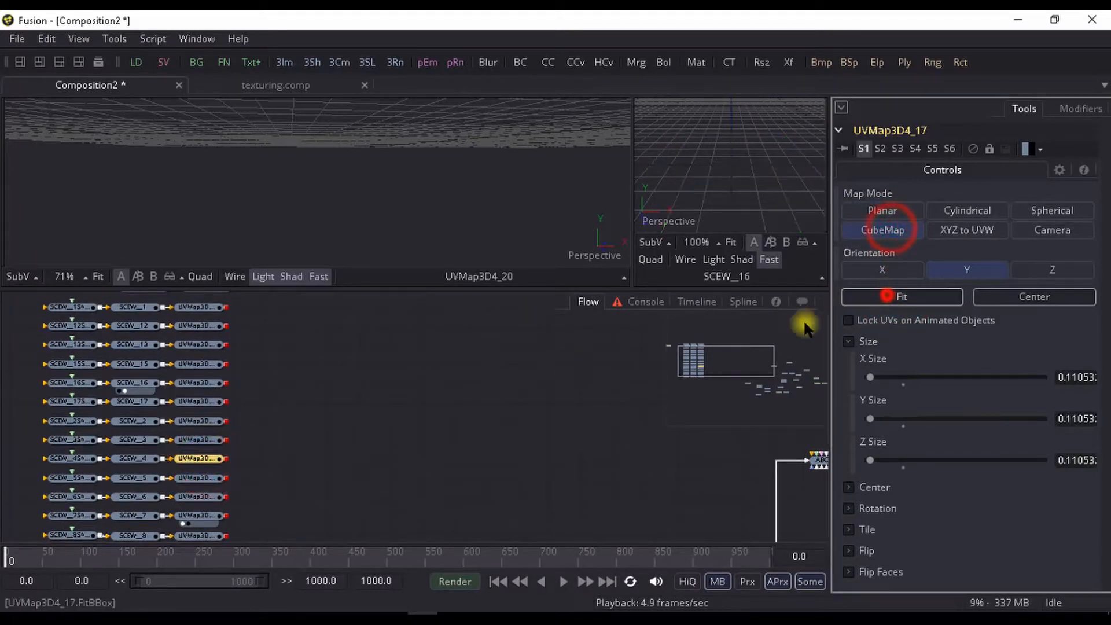
# - Switch the SCEW__3 and SCEW__2 branches' UV Maps to CubeMap mode and fit each one to its geometry
pyautogui.scroll(1, 436, 449)
pyautogui.click(209, 465)
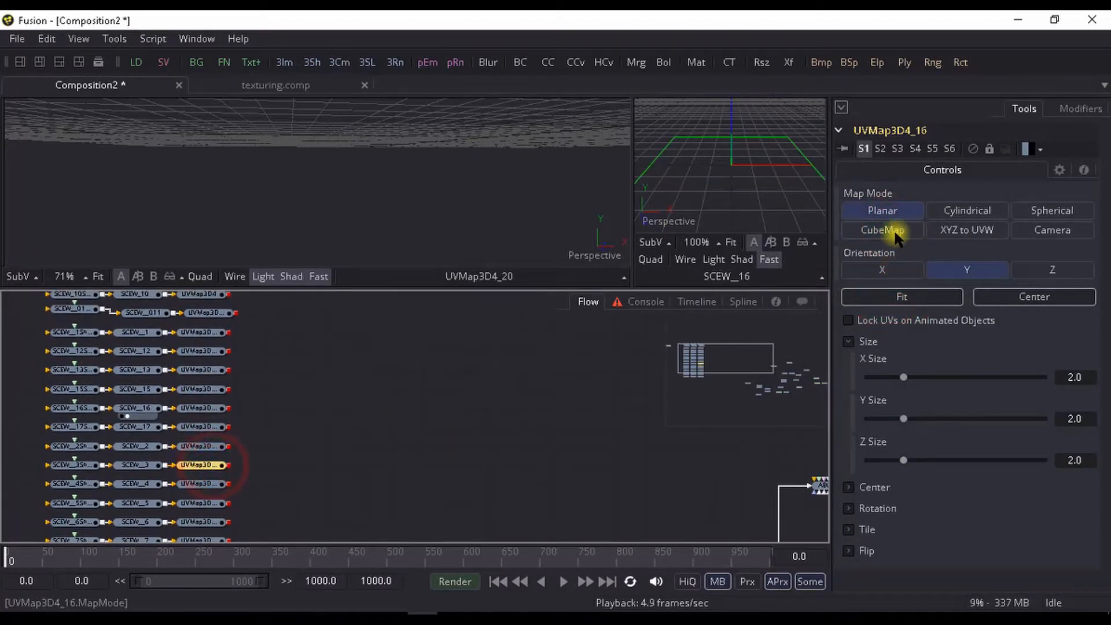
pyautogui.click(896, 232)
pyautogui.click(892, 297)
pyautogui.scroll(2, 207, 489)
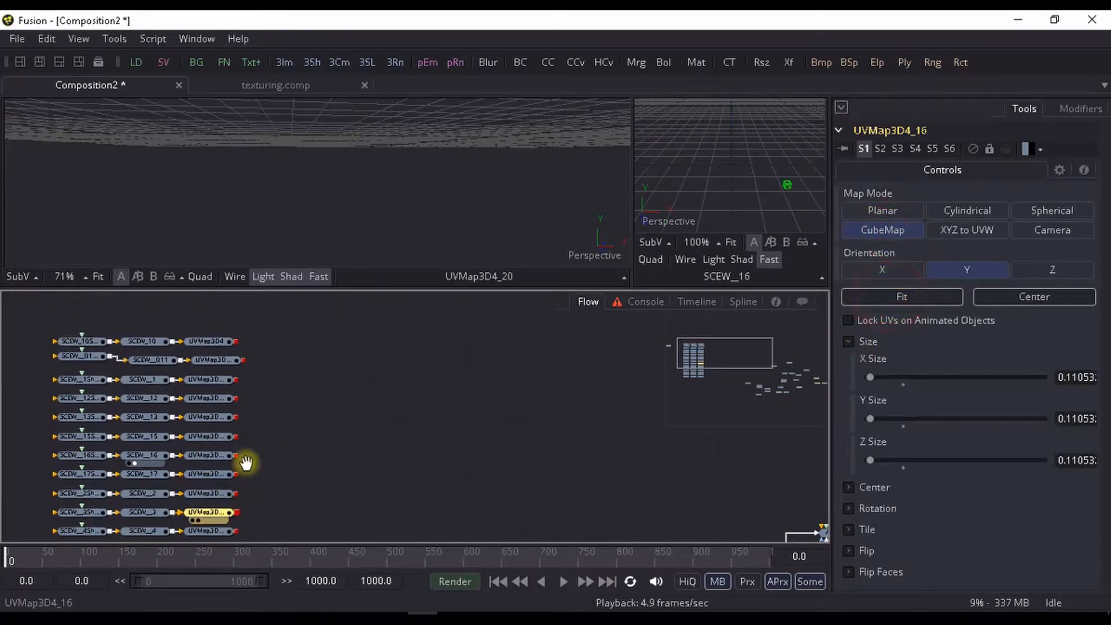
pyautogui.scroll(-1, 246, 463)
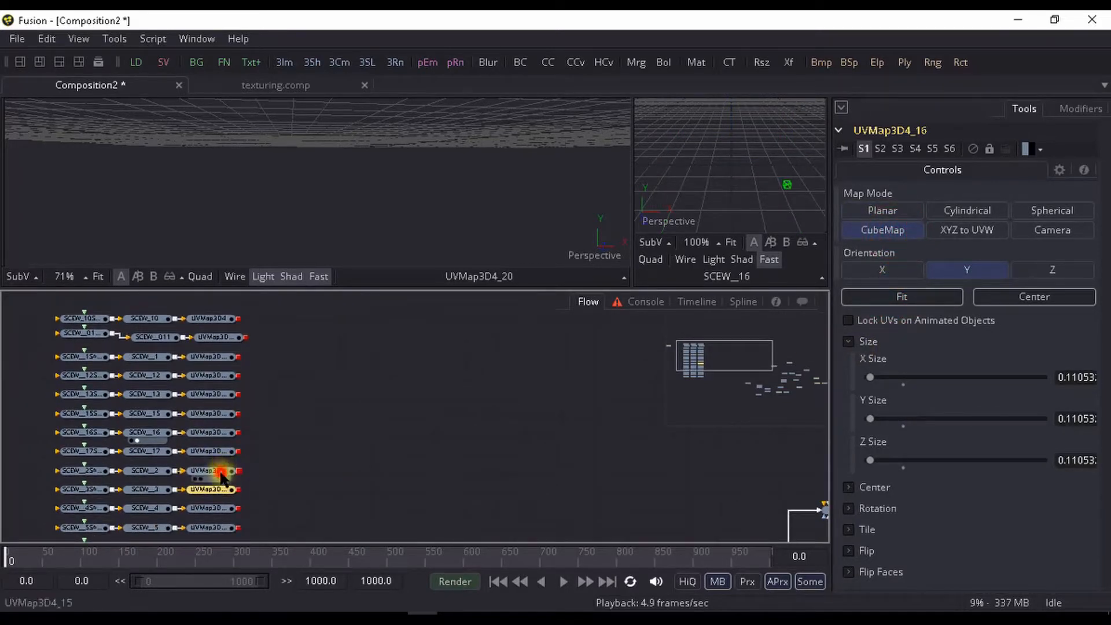
pyautogui.click(220, 472)
pyautogui.click(896, 231)
pyautogui.click(900, 297)
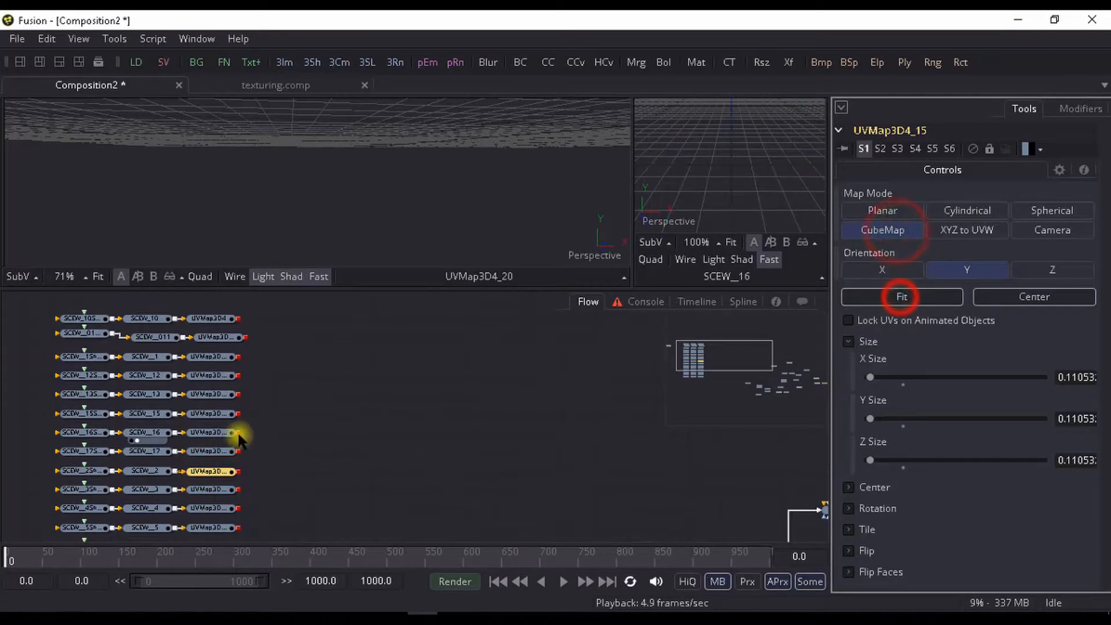
# - Set the UV Maps on the SCEW__17 and SCEW__16 branches to CubeMap mode and fit each to its geometry
pyautogui.click(214, 452)
pyautogui.click(903, 230)
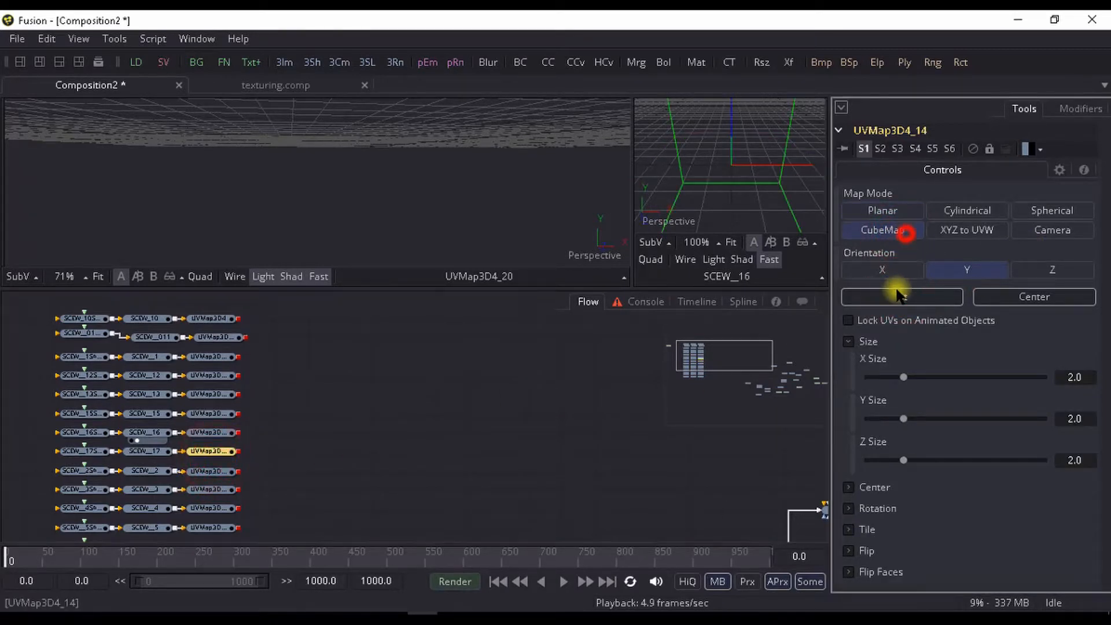
pyautogui.click(899, 297)
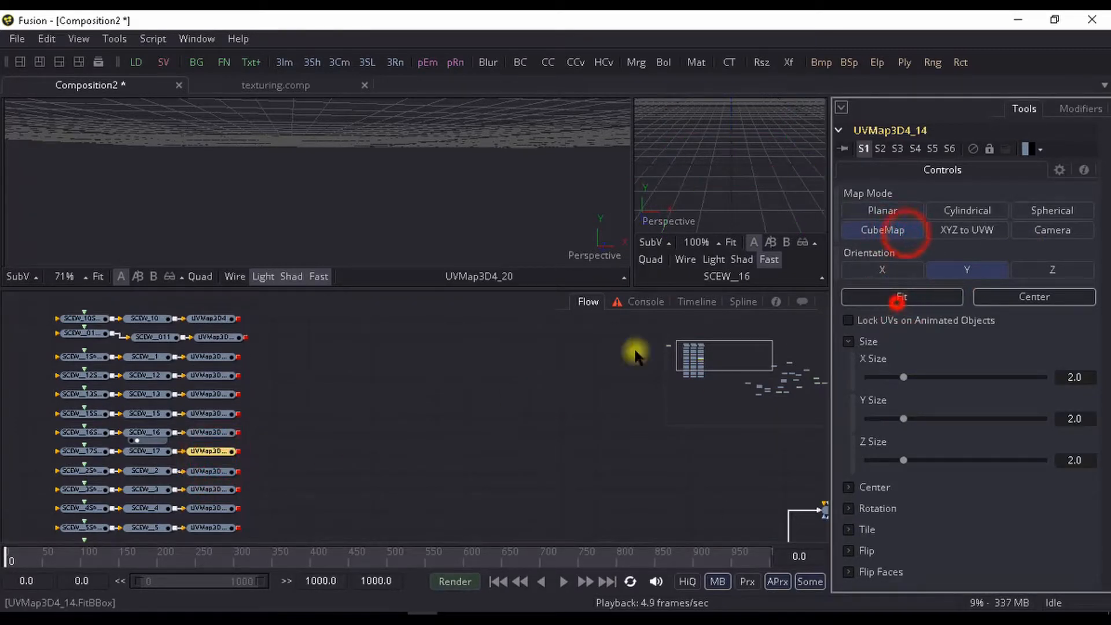
pyautogui.click(206, 431)
pyautogui.click(883, 230)
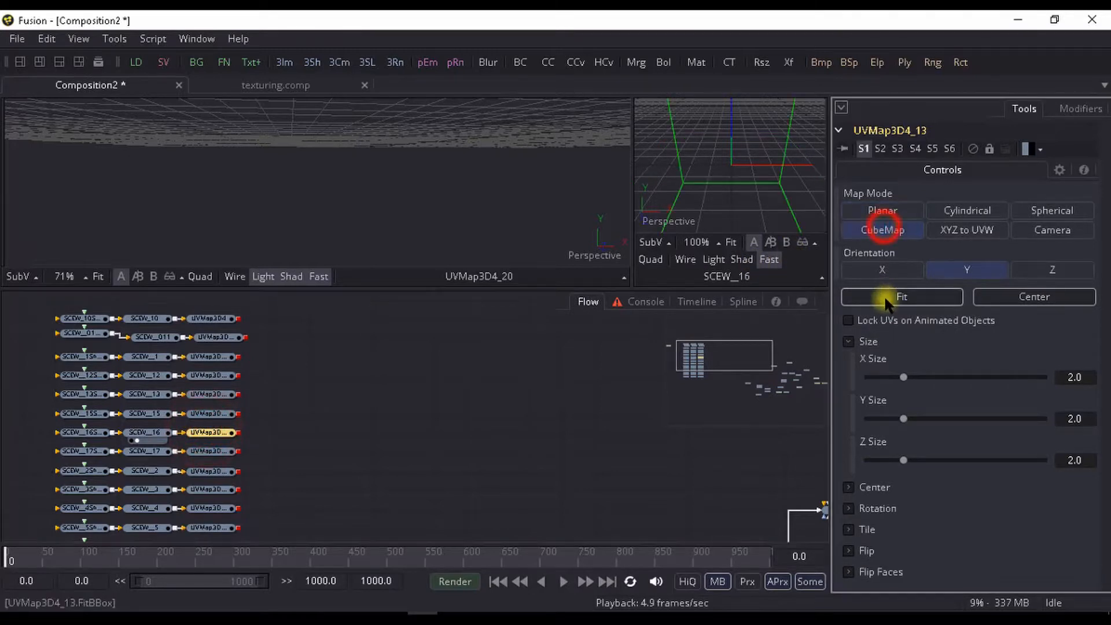
pyautogui.click(901, 296)
# - Set the UV Maps on the SCEW__15 and SCEW__13 branches to CubeMap mode and fit each to its geometry
pyautogui.click(212, 413)
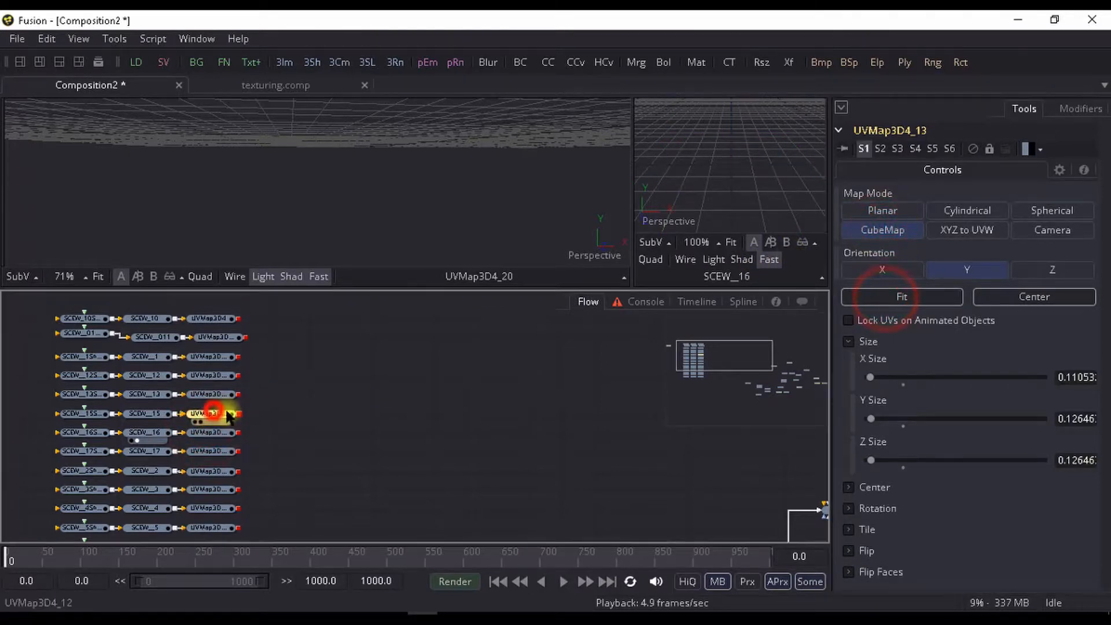
pyautogui.click(882, 230)
pyautogui.click(884, 296)
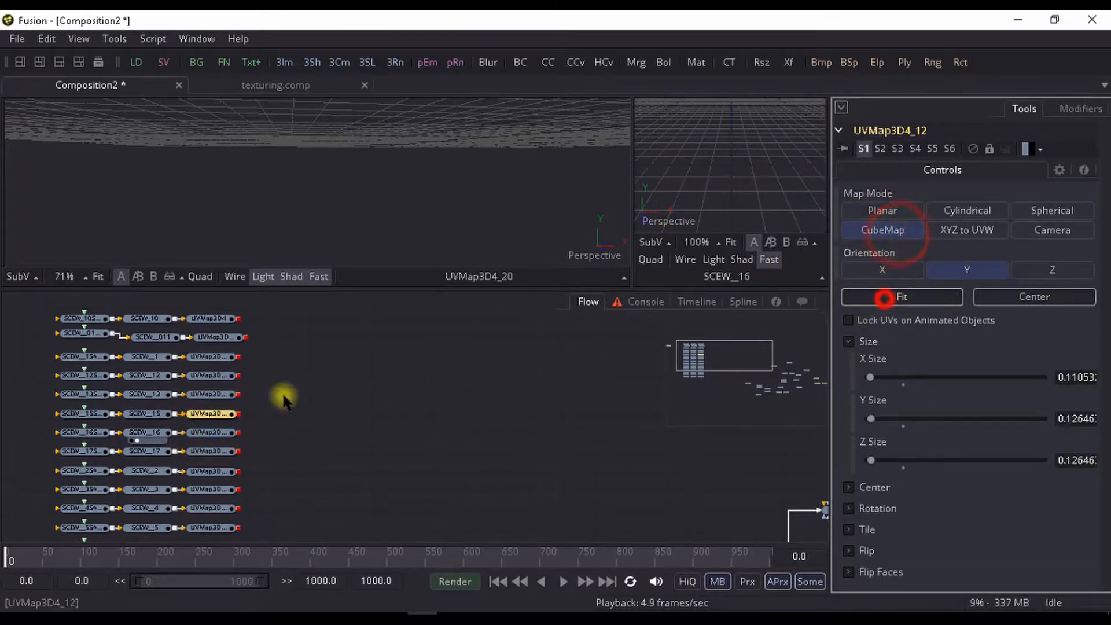
pyautogui.click(206, 396)
pyautogui.click(883, 230)
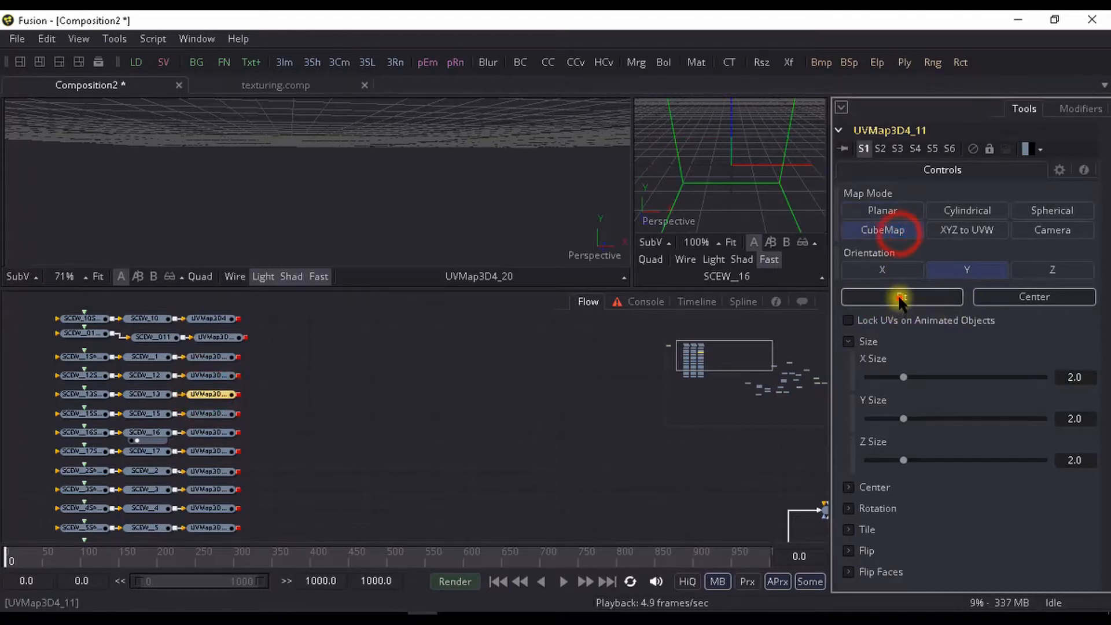
pyautogui.click(902, 296)
# - Set the UV Maps on the SCEW__12 and SCEW__1 branches to CubeMap mode and fit each to its geometry
pyautogui.click(210, 375)
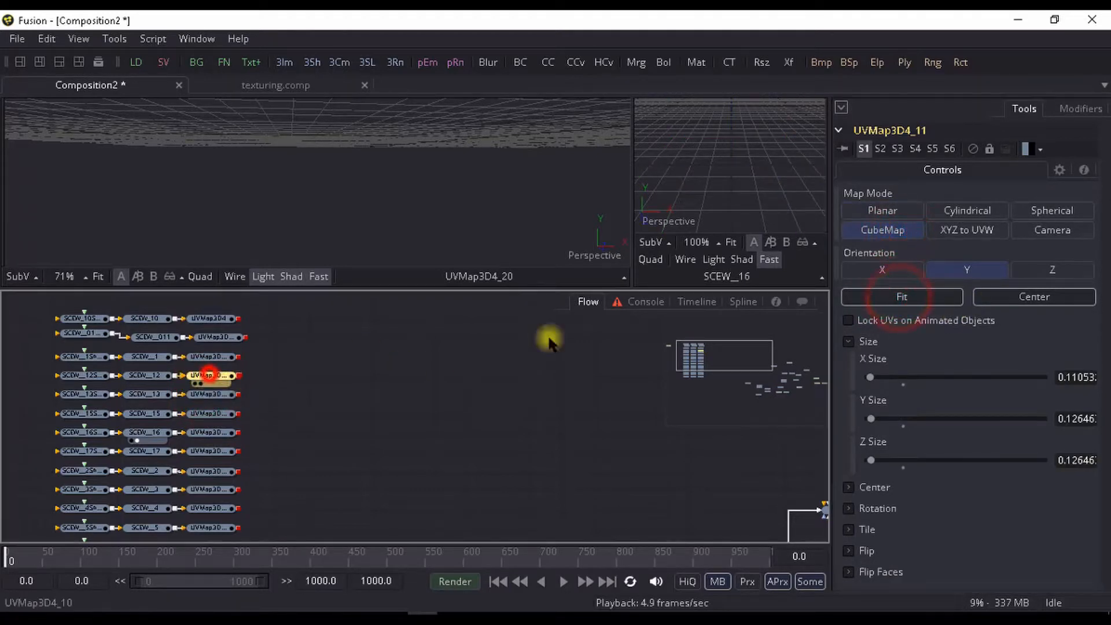
pyautogui.click(882, 230)
pyautogui.click(902, 297)
pyautogui.click(205, 357)
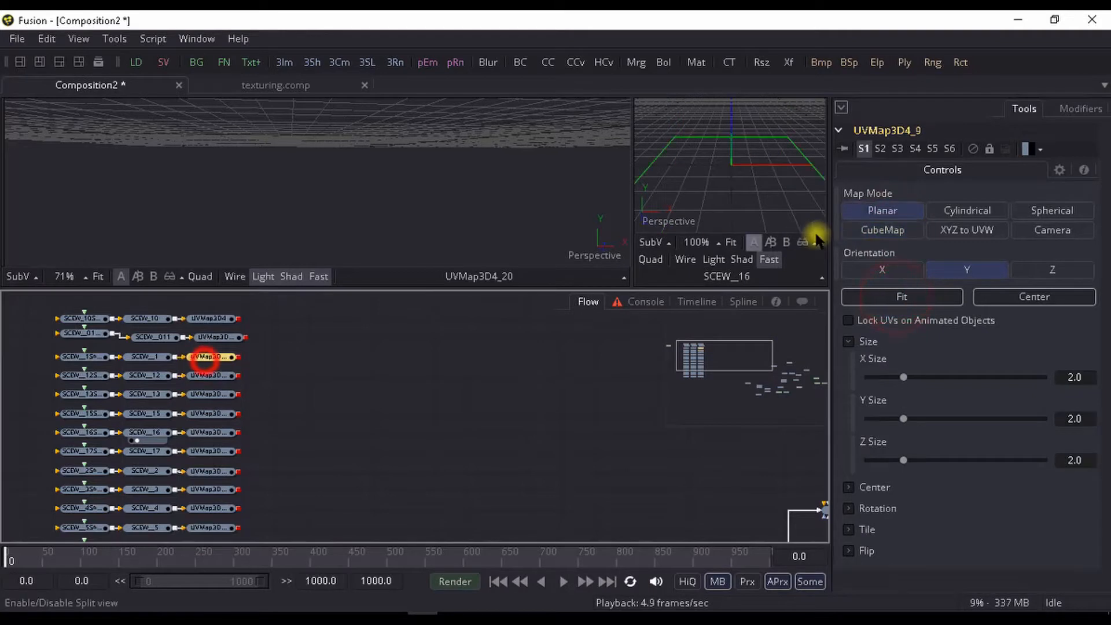
pyautogui.click(886, 230)
pyautogui.click(900, 297)
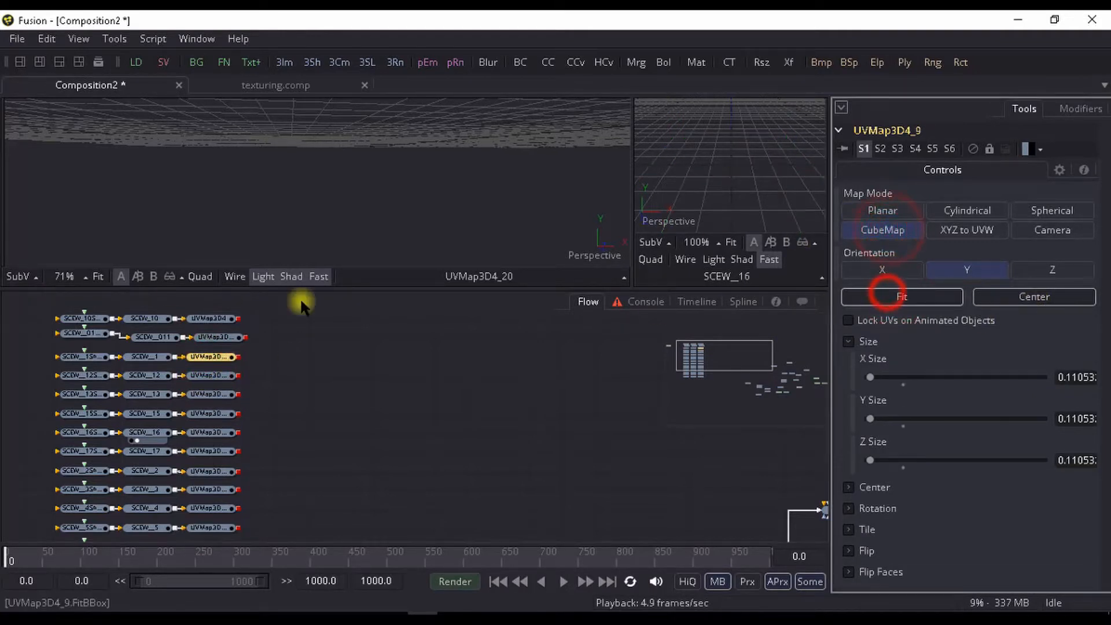
# - Set the UV Maps on the SCEW__011 and SCEW_10 branches to CubeMap mode with Y orientation and fit each to its geometry
pyautogui.click(215, 338)
pyautogui.click(882, 229)
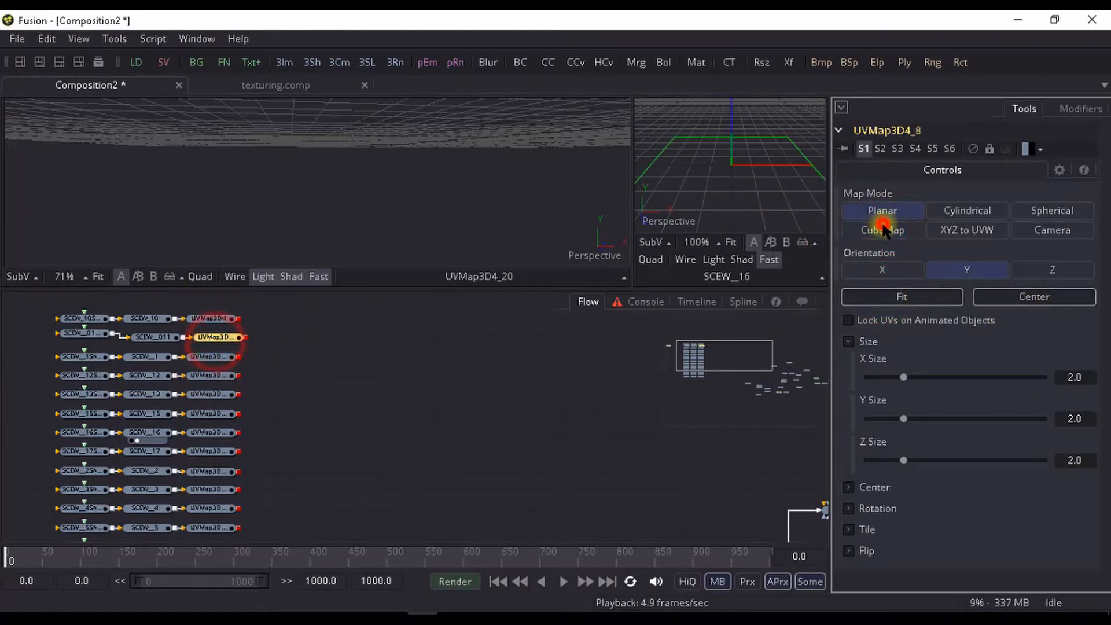
pyautogui.click(902, 297)
pyautogui.click(209, 319)
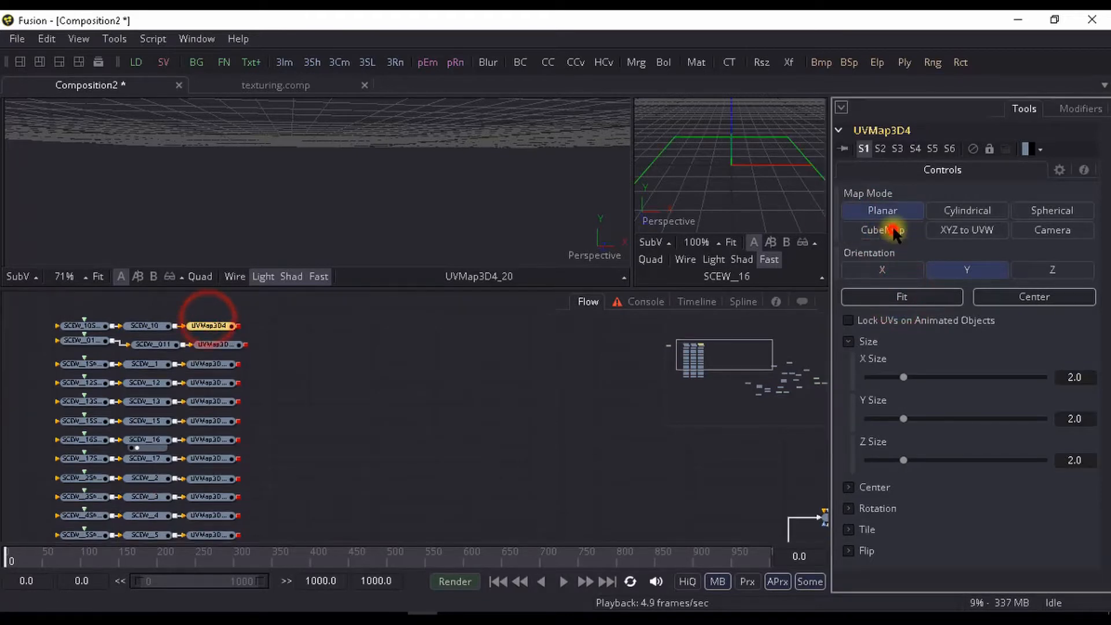
pyautogui.click(883, 230)
pyautogui.click(883, 270)
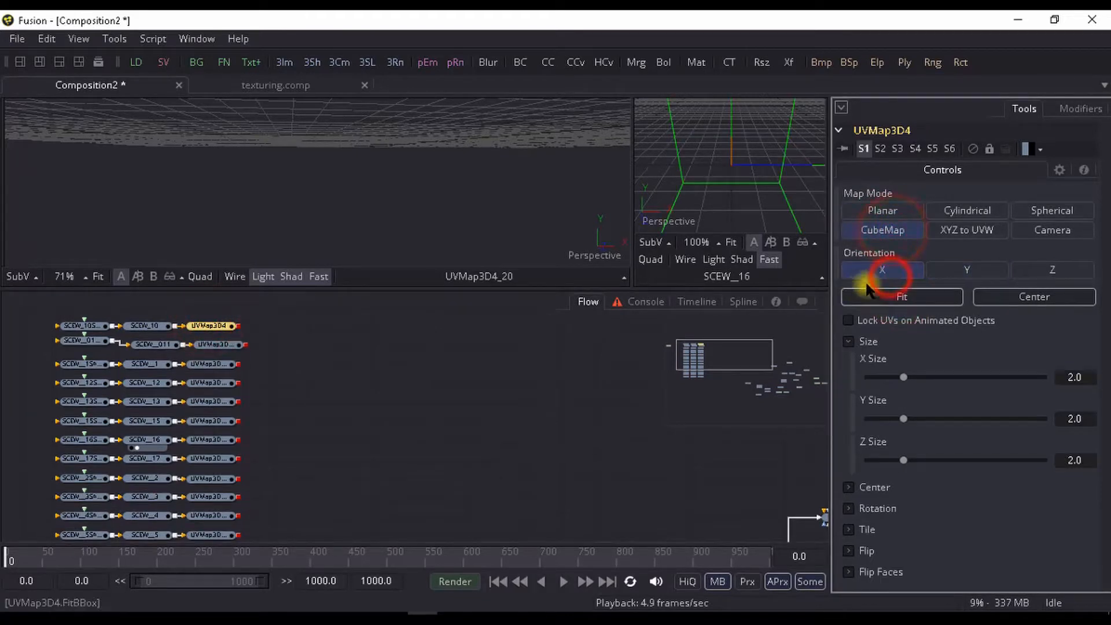
pyautogui.click(944, 270)
pyautogui.click(908, 294)
# - Select all the SCEW transform nodes with their UV Maps and inspect the screws in the large viewer
pyautogui.scroll(-4, 405, 355)
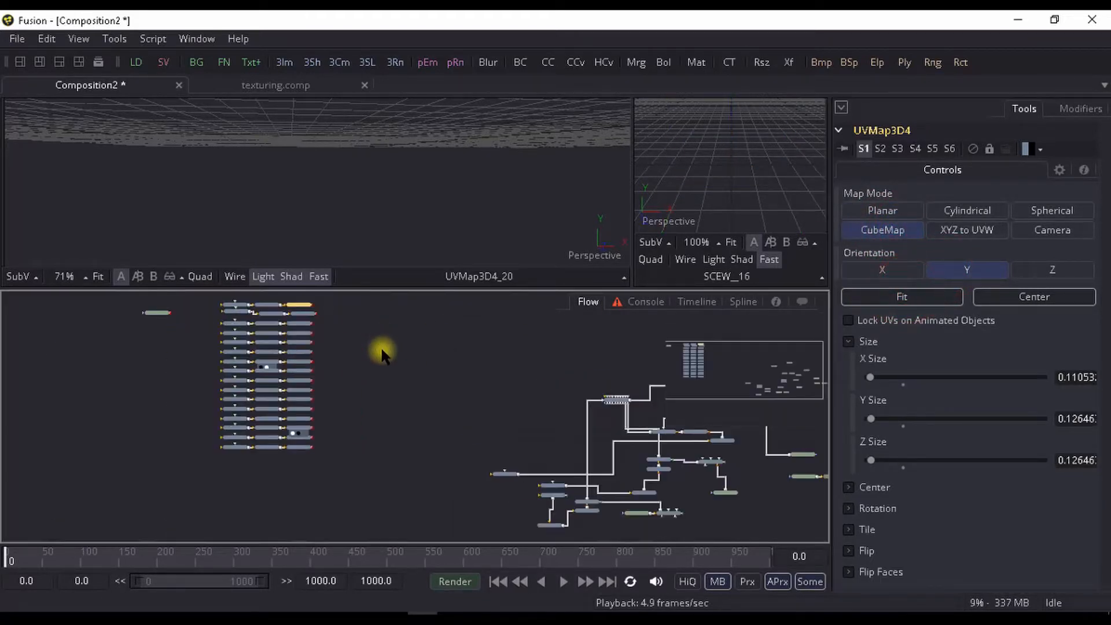
pyautogui.scroll(3, 371, 393)
pyautogui.moveTo(286, 348); pyautogui.dragTo(172, 549)
pyautogui.scroll(-5, 511, 139)
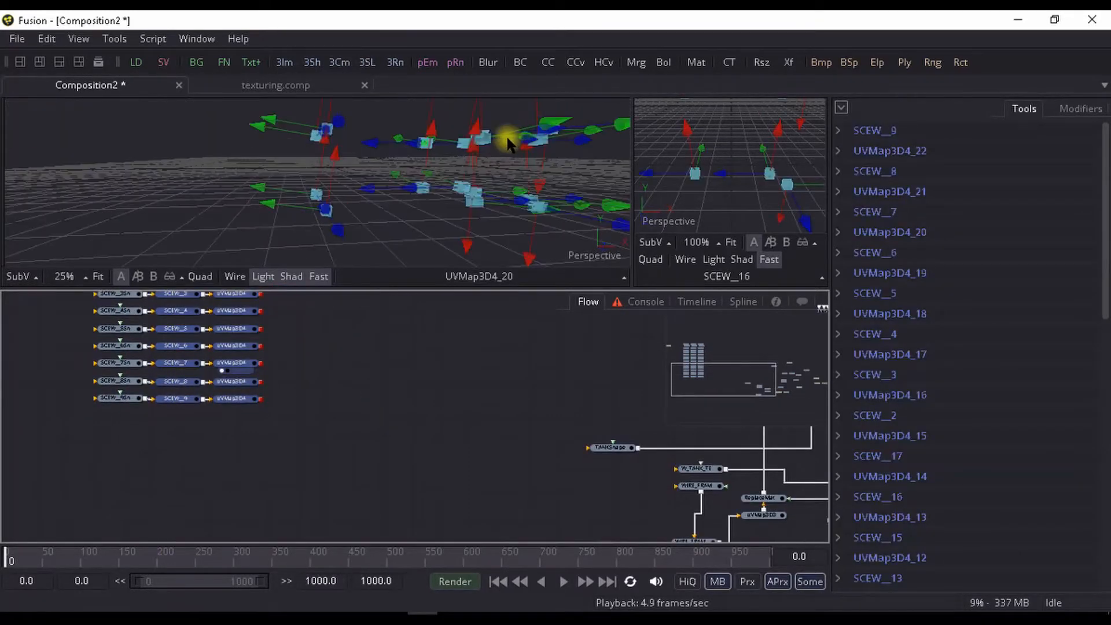
pyautogui.moveTo(456, 134); pyautogui.dragTo(388, 267)
# - Move the selected transform and UV Map nodes farther away from the column of screw shape nodes
pyautogui.moveTo(363, 384); pyautogui.dragTo(372, 449)
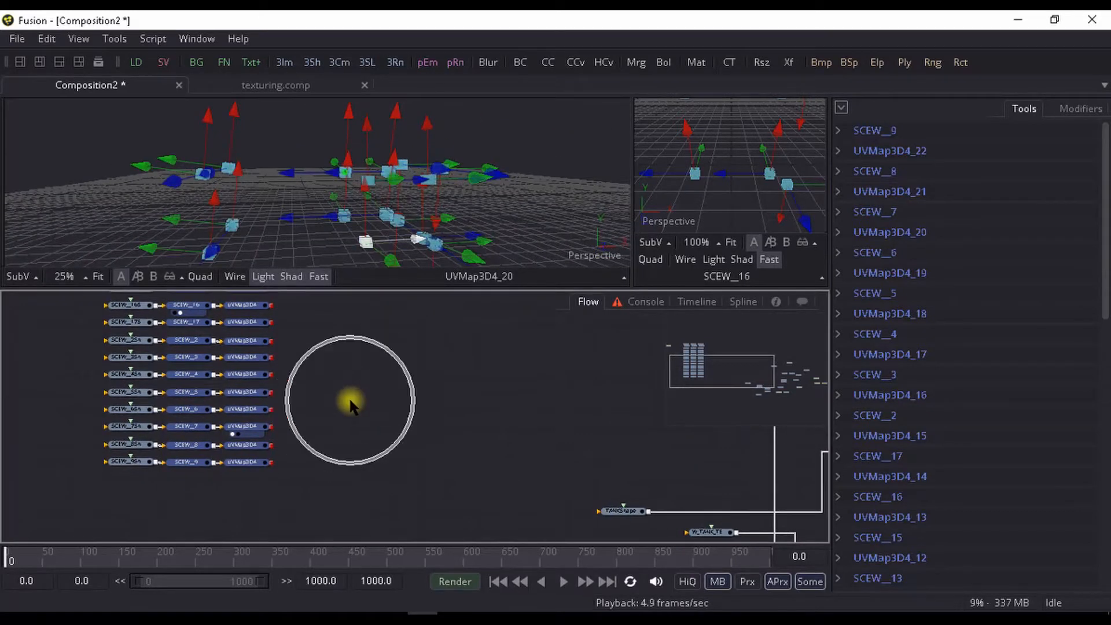
pyautogui.moveTo(349, 402); pyautogui.dragTo(346, 464)
pyautogui.scroll(2, 320, 422)
pyautogui.moveTo(320, 422); pyautogui.dragTo(319, 520)
pyautogui.moveTo(269, 370); pyautogui.dragTo(214, 334)
pyautogui.moveTo(234, 456); pyautogui.dragTo(330, 389)
pyautogui.scroll(-2, 331, 389)
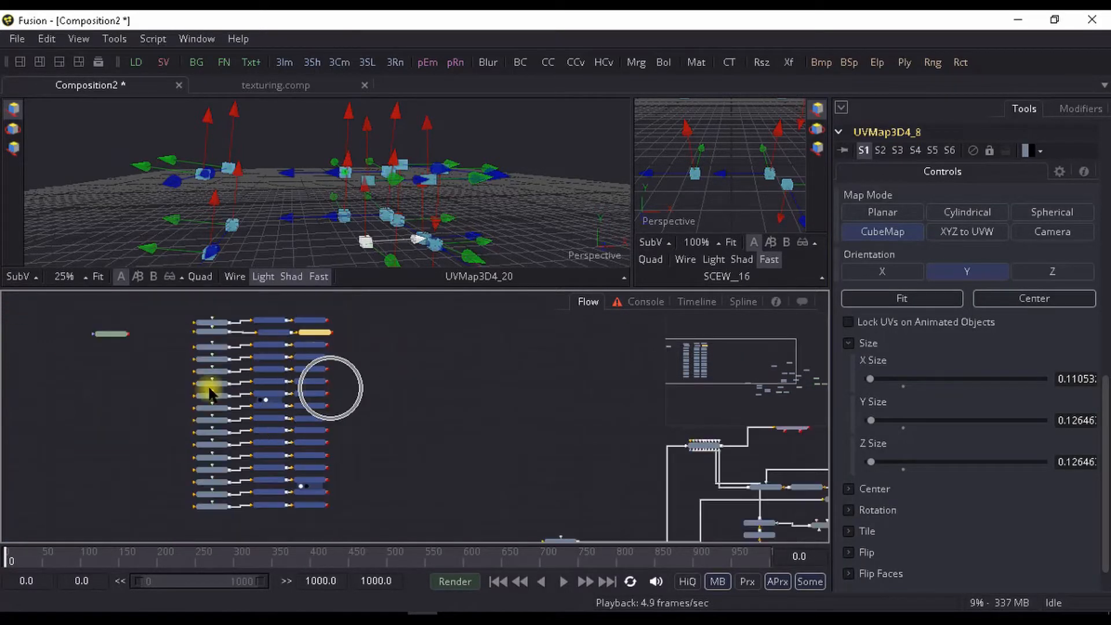
# - Move the tex.png loader to the output side of the UV Map column, beside the SCEW_10 branch
pyautogui.moveTo(112, 335); pyautogui.dragTo(376, 329)
pyautogui.scroll(1, 377, 329)
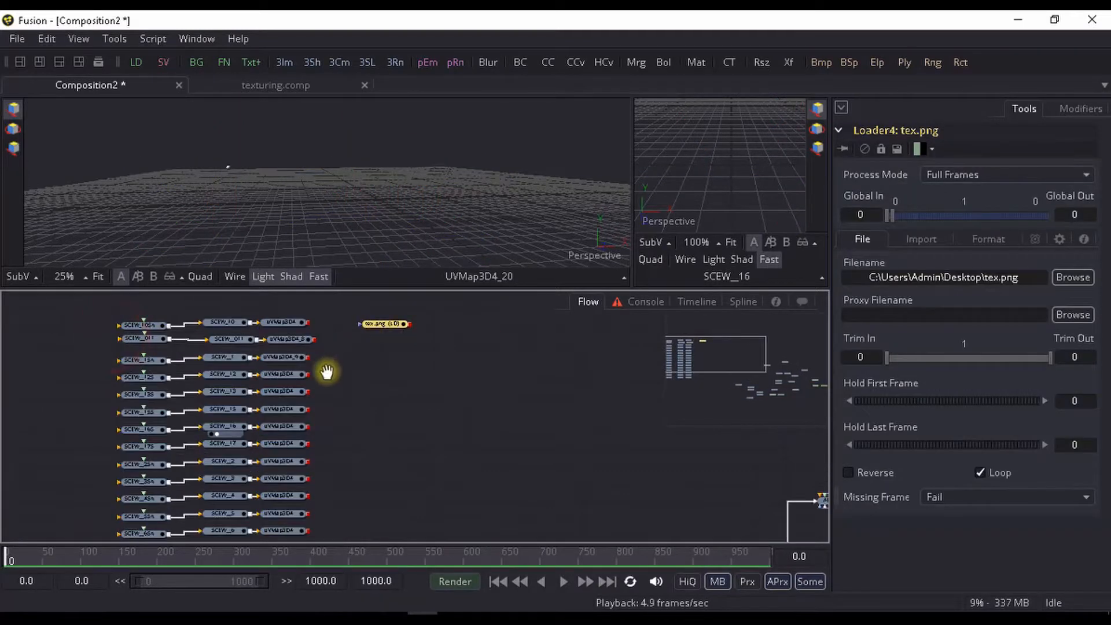
pyautogui.scroll(2, 324, 372)
pyautogui.moveTo(259, 324); pyautogui.dragTo(469, 334)
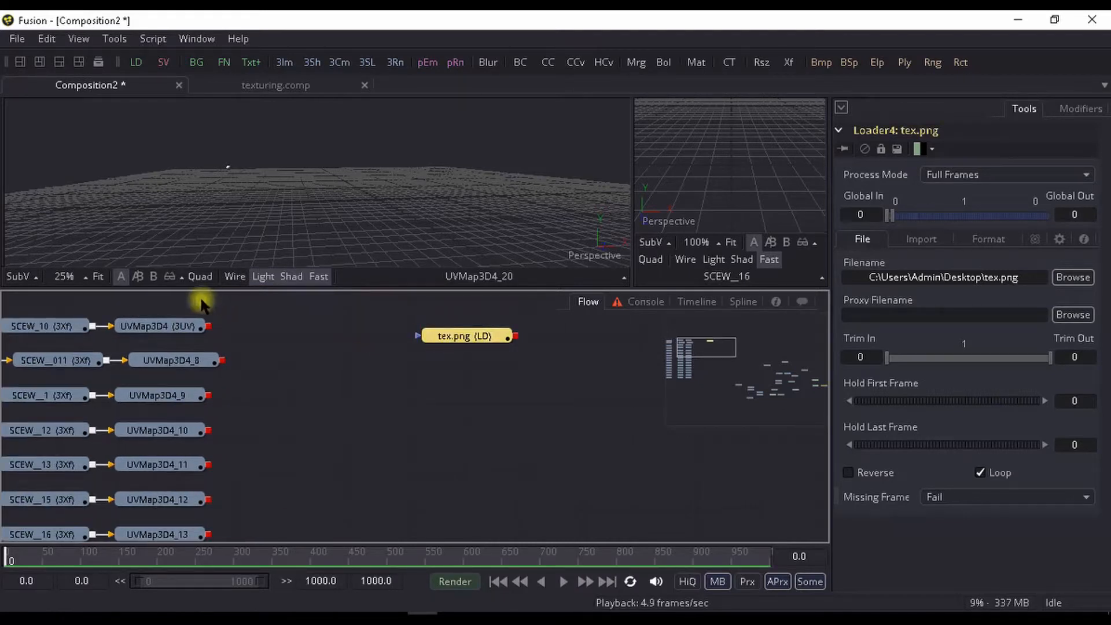
# - Add a Replace Material 3D after the SCEW_10 branch's UV Map and paste a copy of it onto the SCEW__011 branch
pyautogui.click(151, 324)
pyautogui.hotkey('ctrl', 'space')
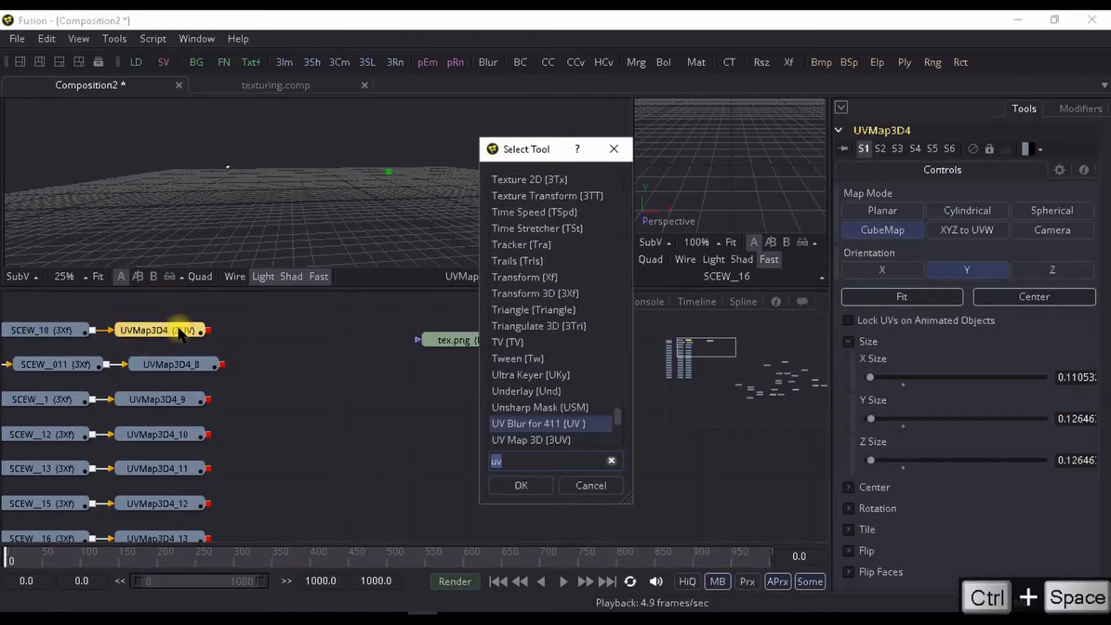
pyautogui.write('repl')
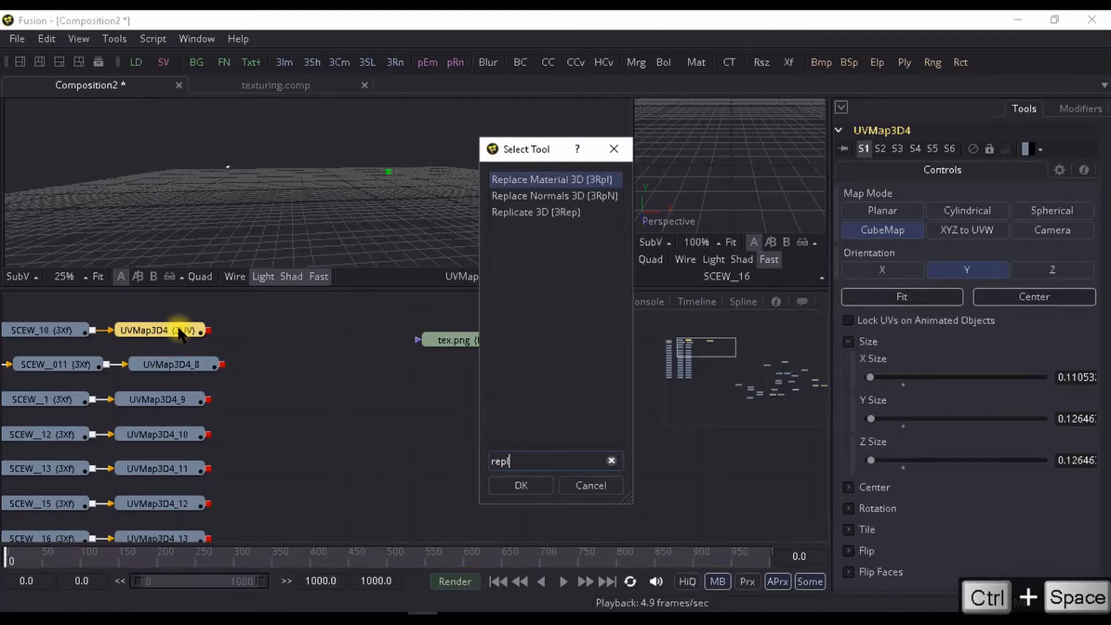
pyautogui.press('Return')
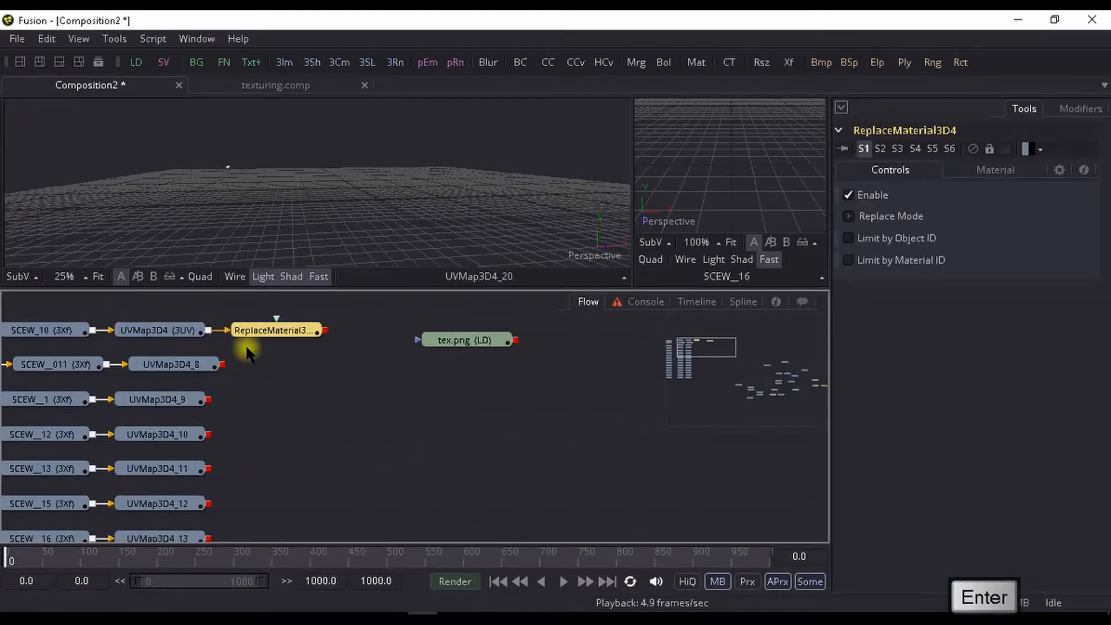
pyautogui.hotkey('ctrl', 'c')
pyautogui.click(162, 366)
pyautogui.hotkey('ctrl', 'v')
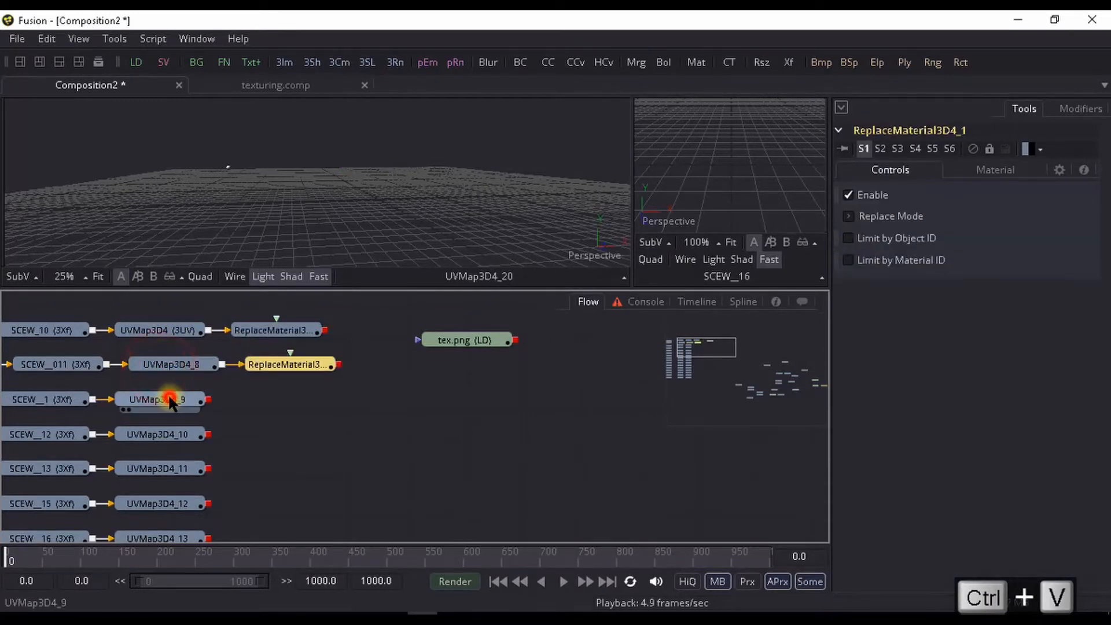
pyautogui.hotkey('ctrl', 'v')
pyautogui.click(380, 365)
pyautogui.press('Delete')
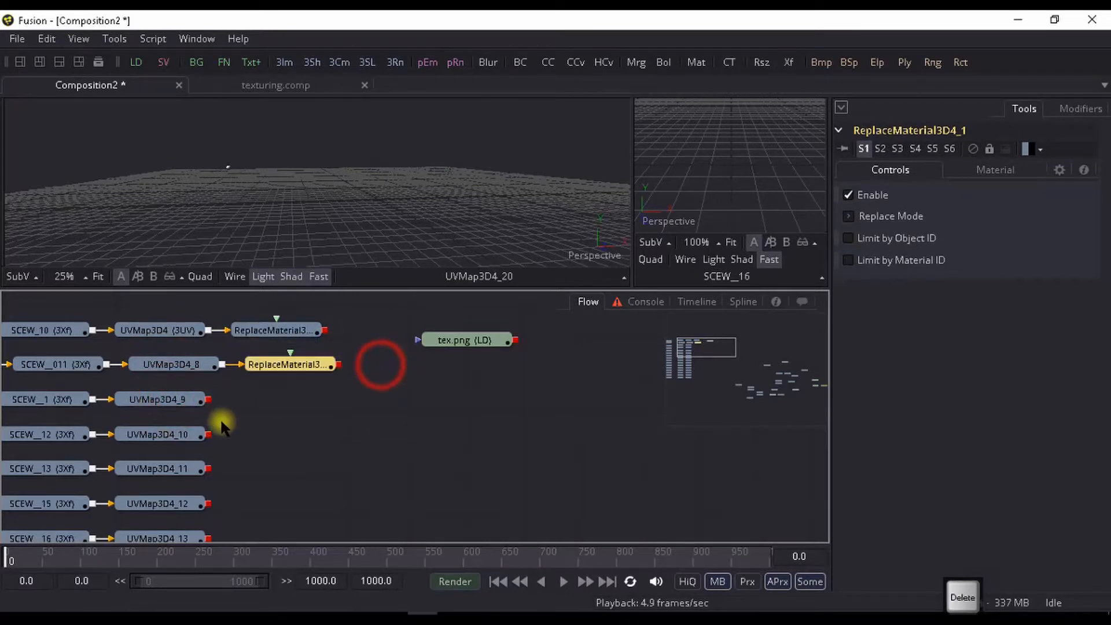
# - Paste one Replace Material 3D copy after the UV Map on each of the SCEW__1 and SCEW__12 branches, deleting any surplus copy
pyautogui.click(179, 401)
pyautogui.hotkey('ctrl', 'v')
pyautogui.click(170, 426)
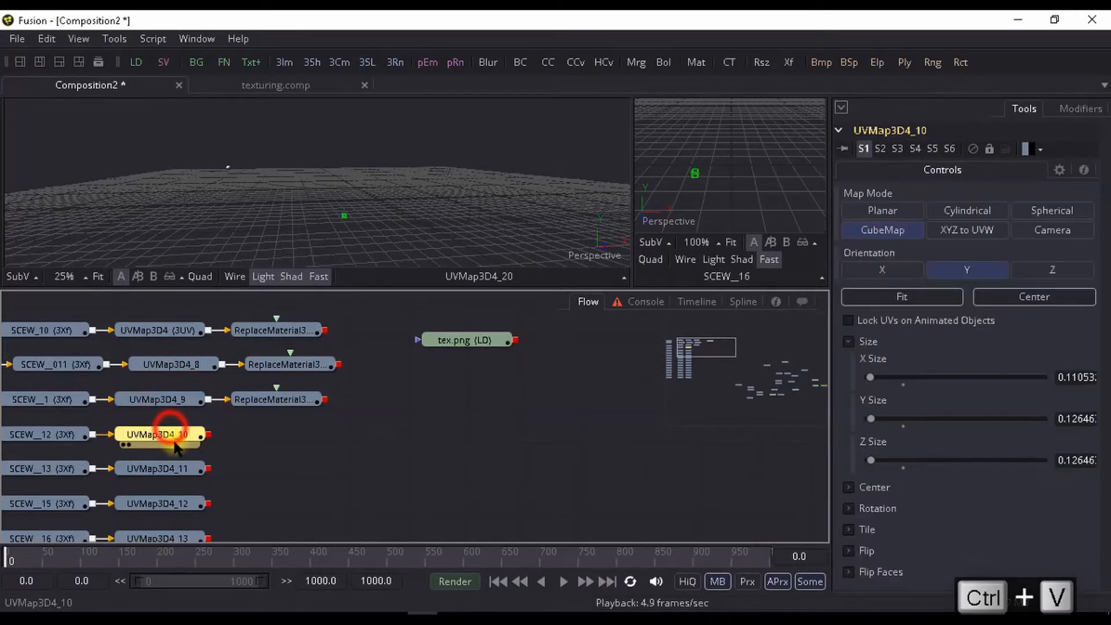
pyautogui.hotkey('ctrl', 'v')
pyautogui.hotkey('ctrl', 'v')
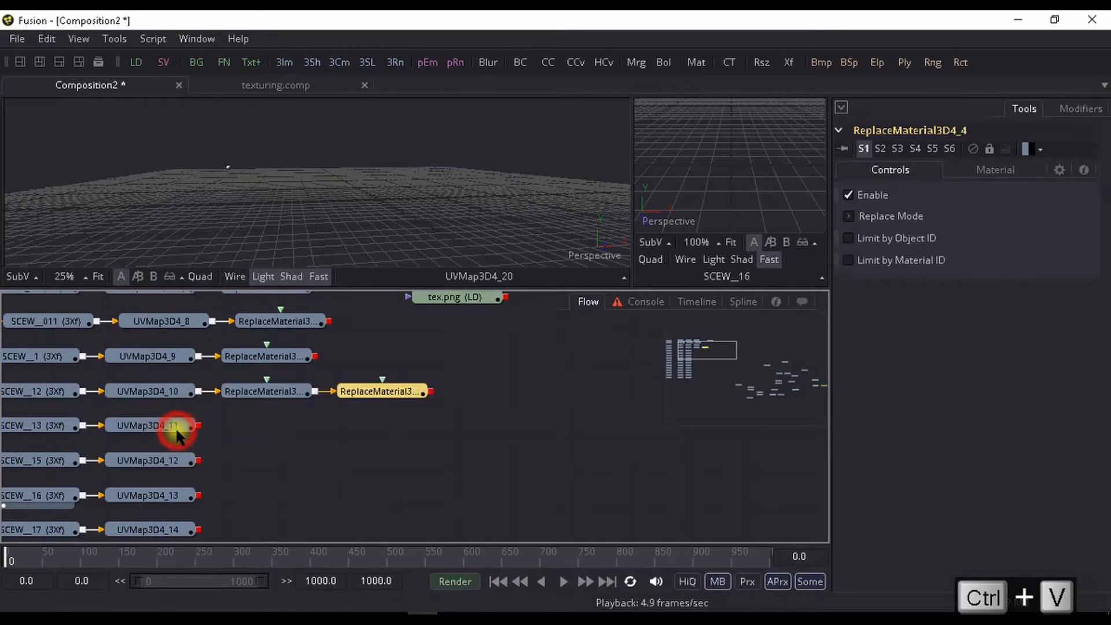
pyautogui.press('Delete')
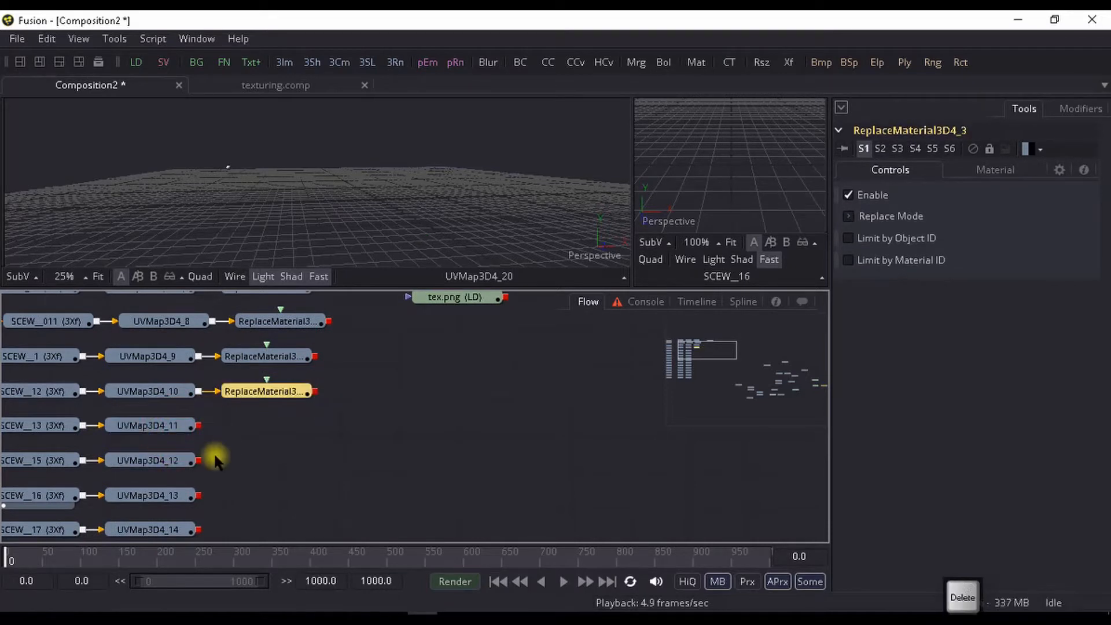
# - Paste a Replace Material 3D copy after the UV Maps on the SCEW__13 and SCEW__15 branches
pyautogui.click(154, 428)
pyautogui.hotkey('ctrl', 'v')
pyautogui.click(156, 461)
pyautogui.hotkey('ctrl', 'v')
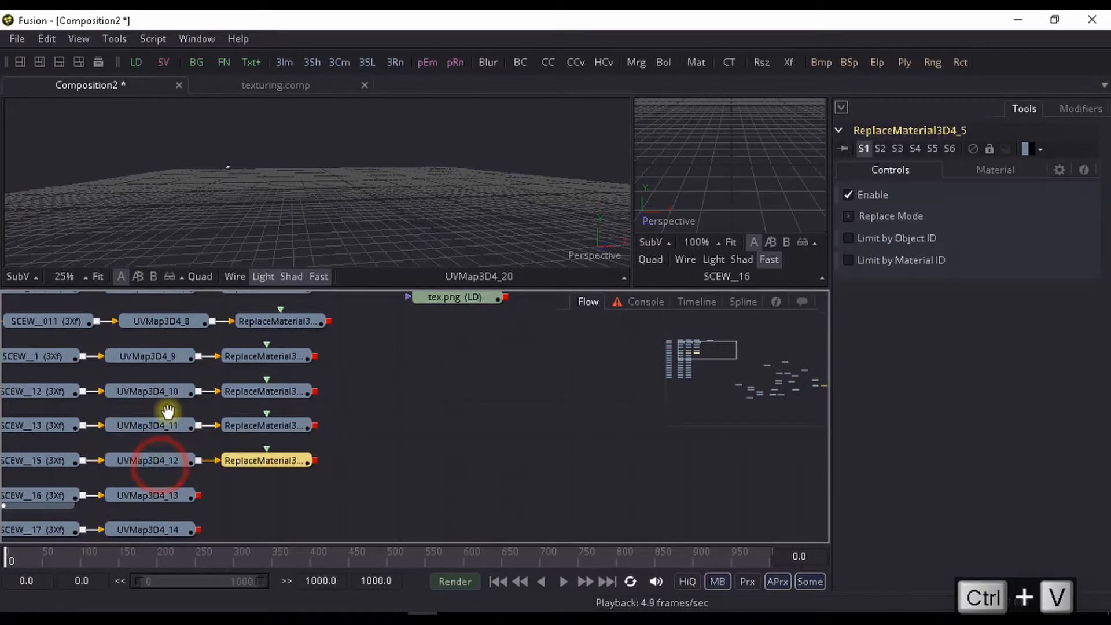
# - Paste a Replace Material 3D copy after the UV Map on each of the SCEW__16, SCEW__17 and SCEW__2 branches
pyautogui.click(156, 405)
pyautogui.hotkey('ctrl', 'v')
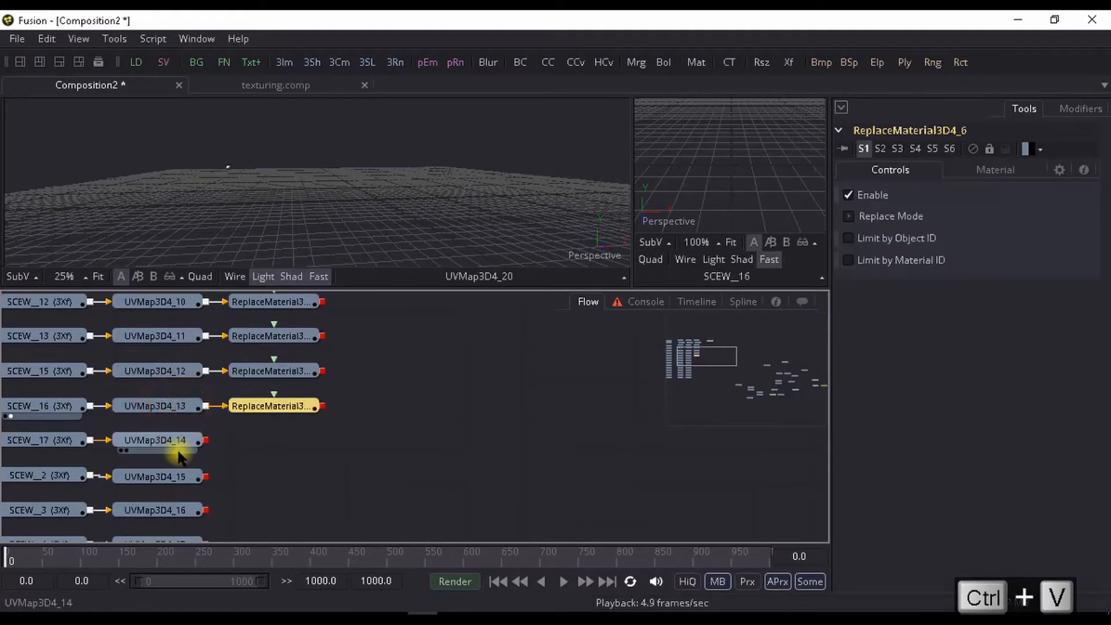
pyautogui.click(176, 444)
pyautogui.hotkey('ctrl', 'v')
pyautogui.click(180, 475)
pyautogui.hotkey('ctrl', 'v')
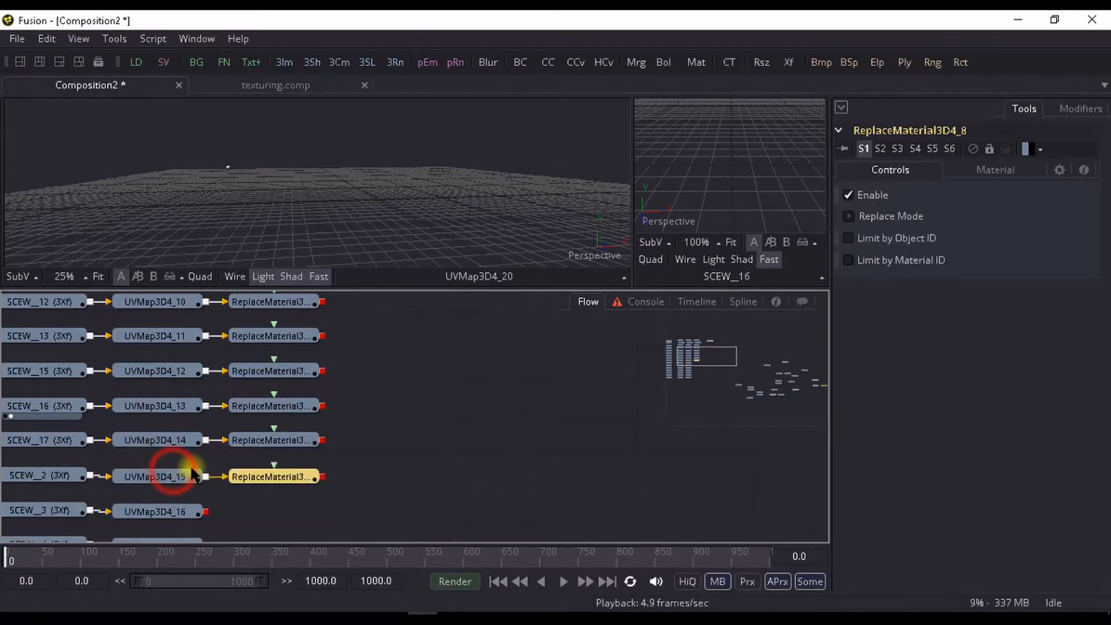
# - Paste a Replace Material 3D copy after the UV Map on each of the SCEW__3, SCEW__4, SCEW__5 and SCEW__6 branches
pyautogui.click(168, 462)
pyautogui.hotkey('ctrl', 'v')
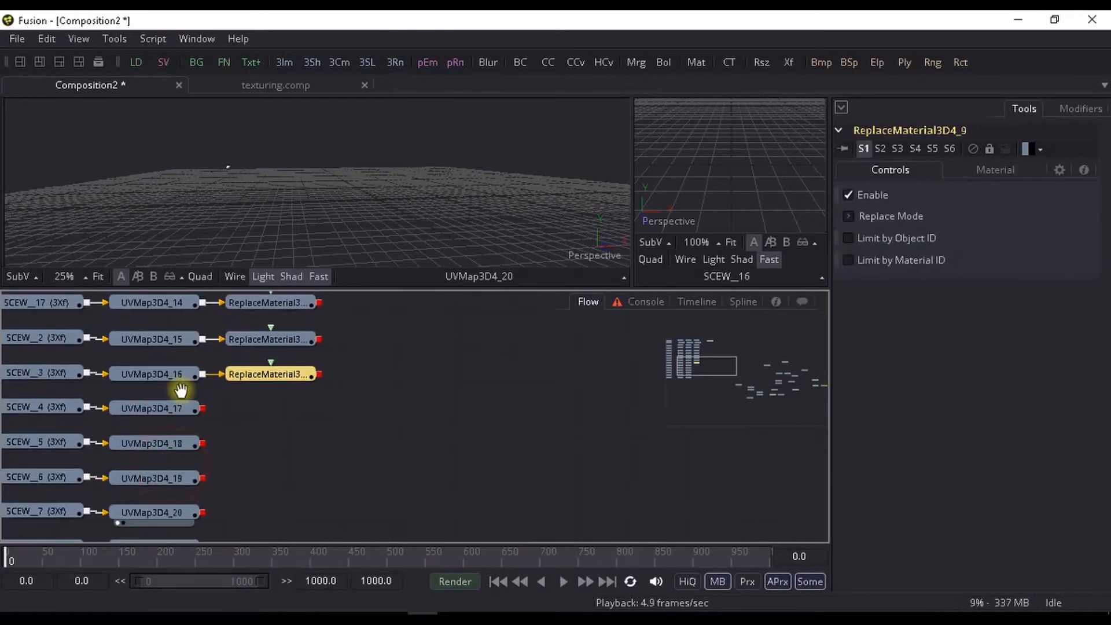
pyautogui.click(177, 408)
pyautogui.hotkey('ctrl', 'v')
pyautogui.click(166, 444)
pyautogui.hotkey('ctrl', 'v')
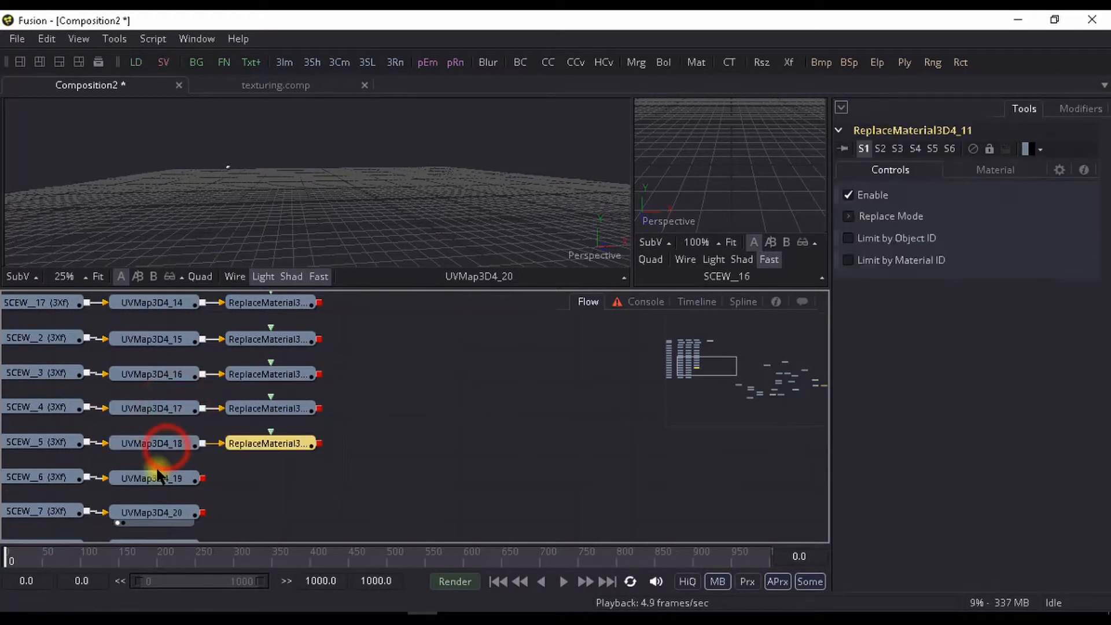
pyautogui.click(158, 480)
pyautogui.hotkey('ctrl', 'v')
# - Paste a Replace Material 3D copy after the UV Map on each of the SCEW__7, SCEW__8 and SCEW__9 branches
pyautogui.click(159, 512)
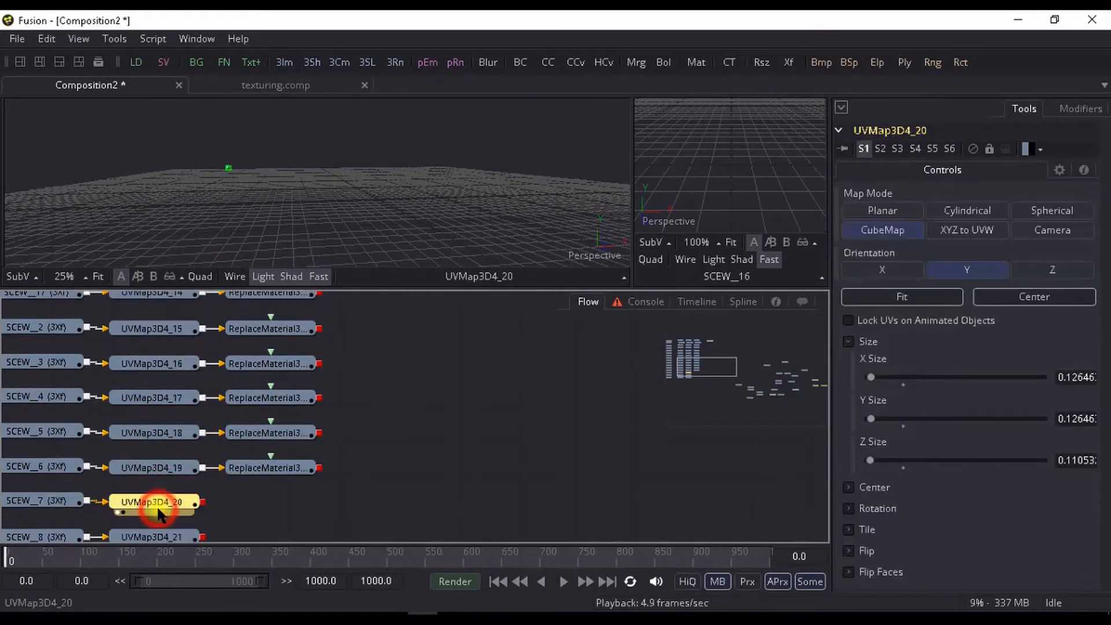
pyautogui.hotkey('ctrl', 'v')
pyautogui.click(165, 499)
pyautogui.hotkey('ctrl', 'v')
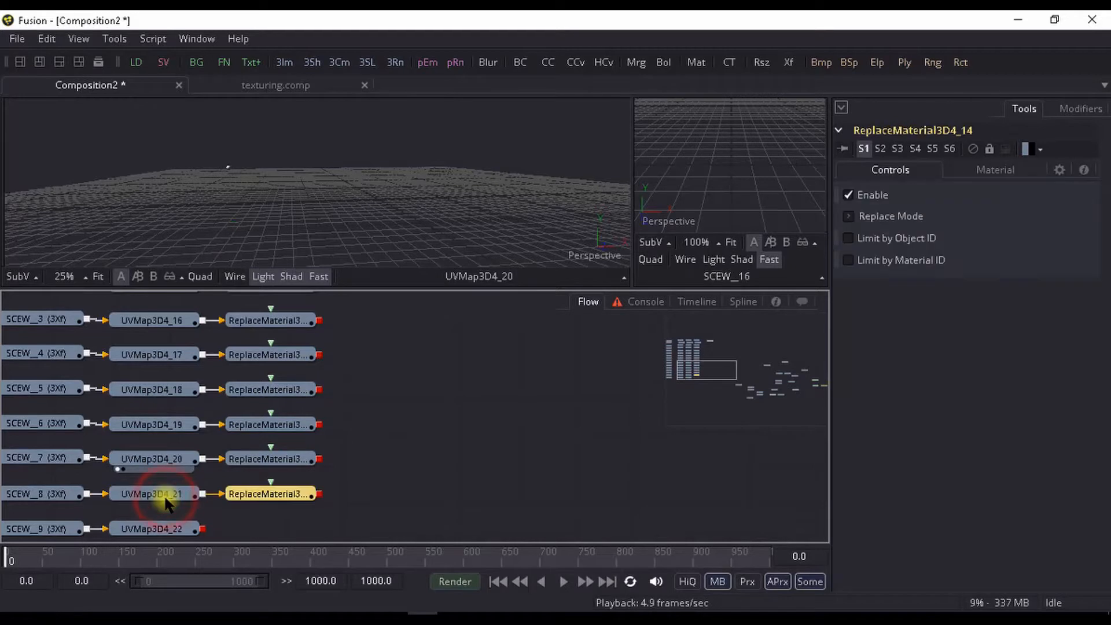
pyautogui.click(169, 490)
pyautogui.hotkey('ctrl', 'v')
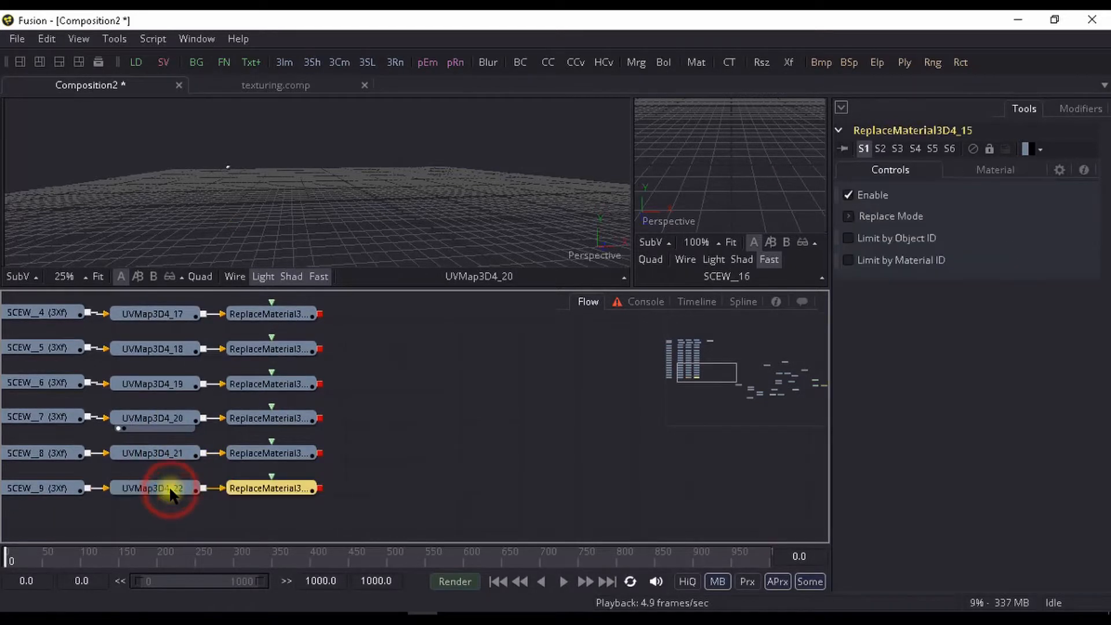
# - Add a Ward material after the tex.png loader beside the SCEW_10 branch and select both nodes together
pyautogui.scroll(10, 235, 520)
pyautogui.scroll(-2, 264, 426)
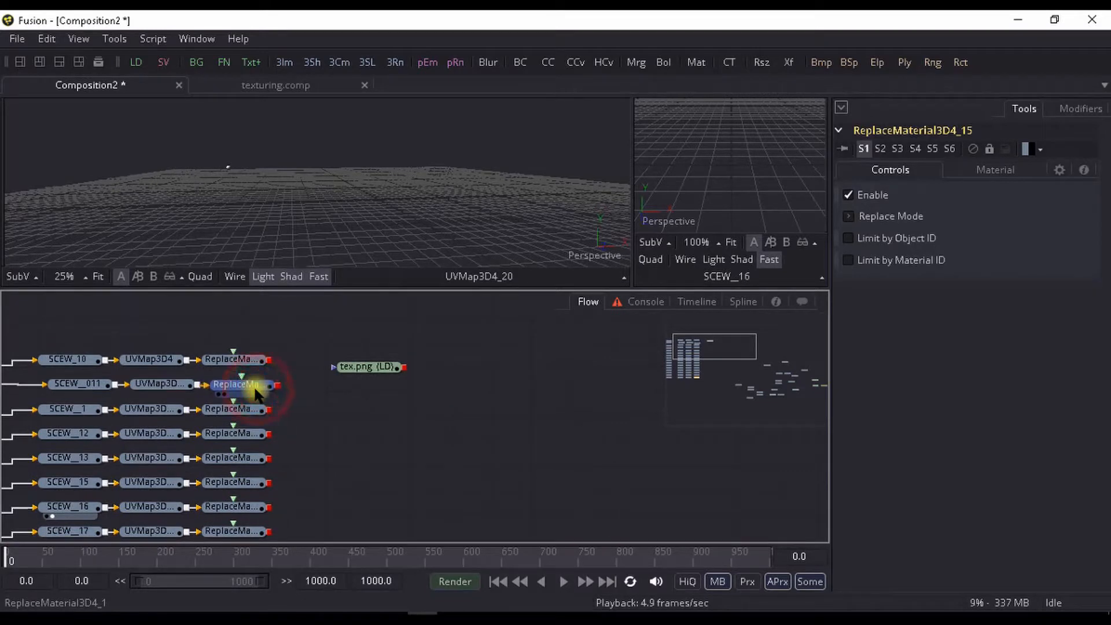
pyautogui.click(253, 365)
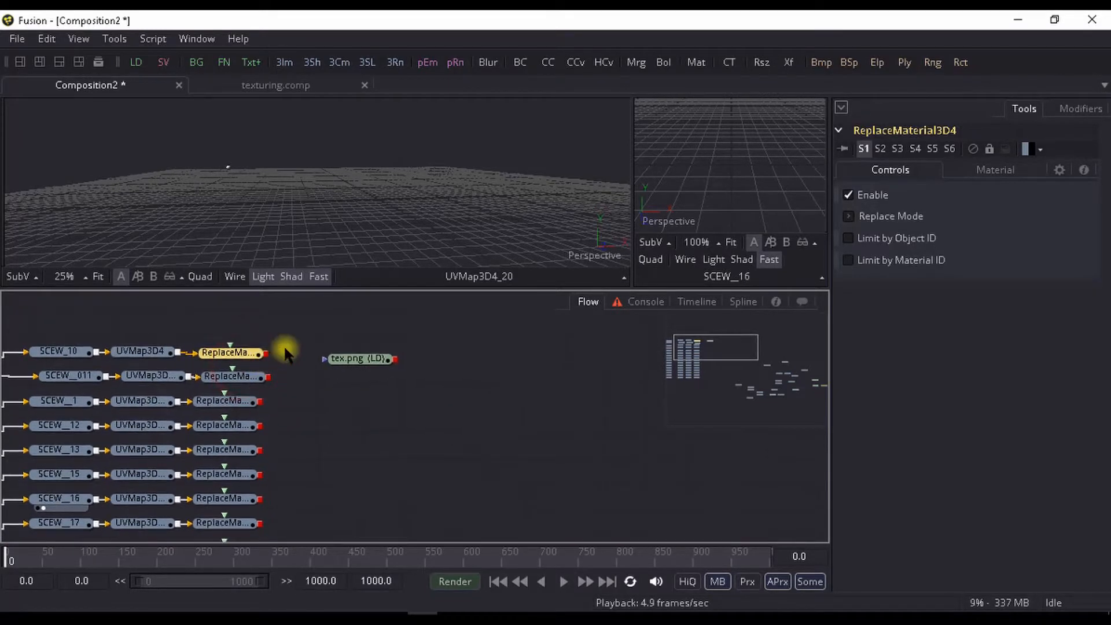
pyautogui.click(360, 360)
pyautogui.hotkey('ctrl', 'space')
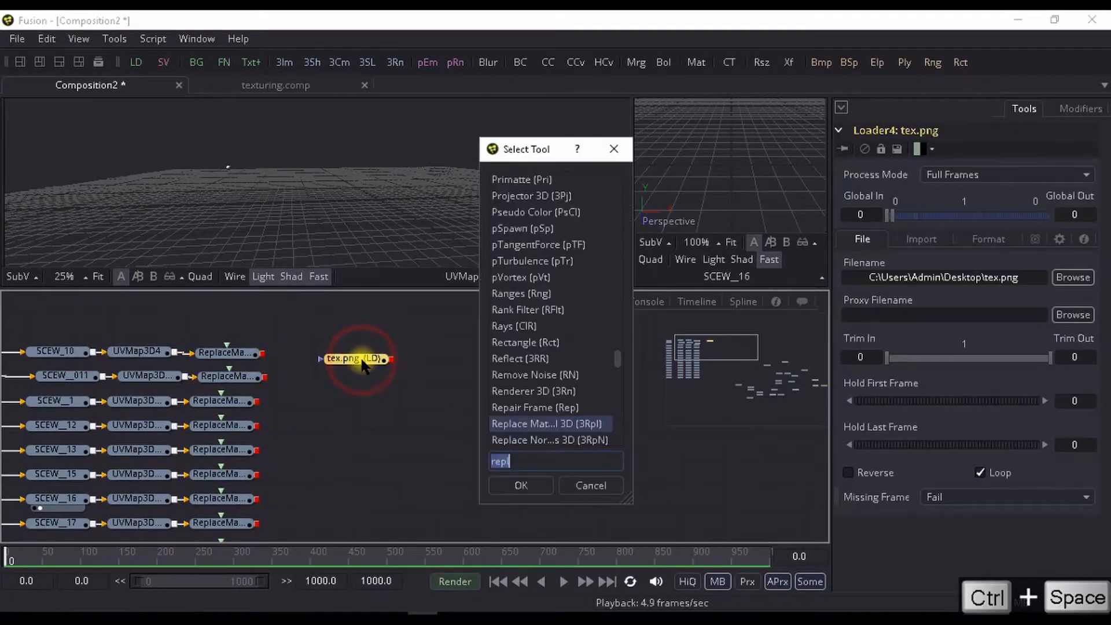
pyautogui.write('war')
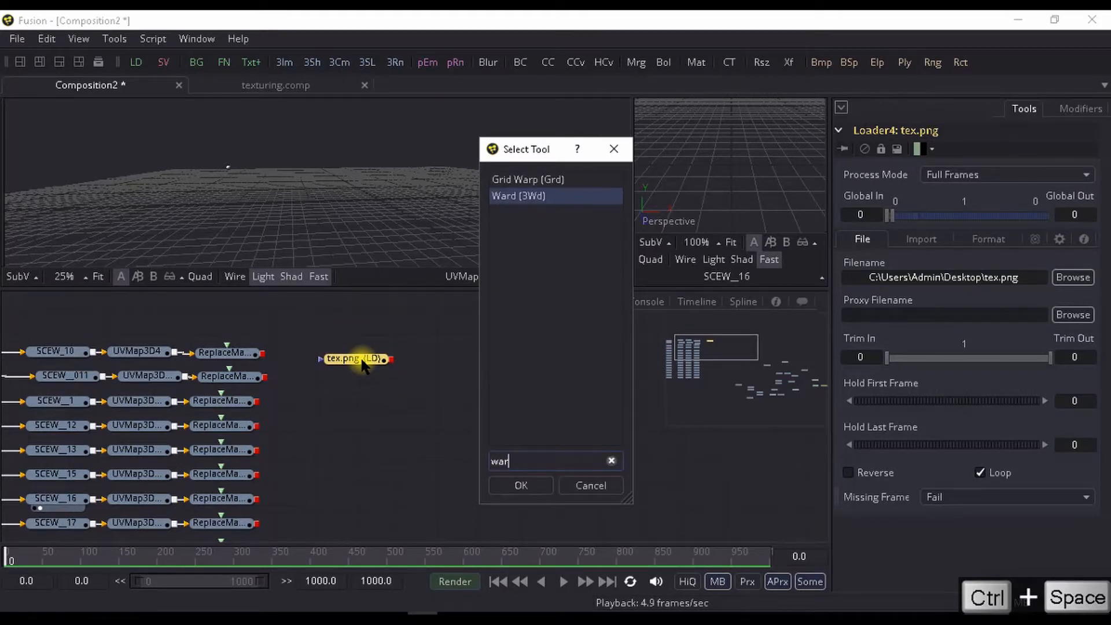
pyautogui.press('Return')
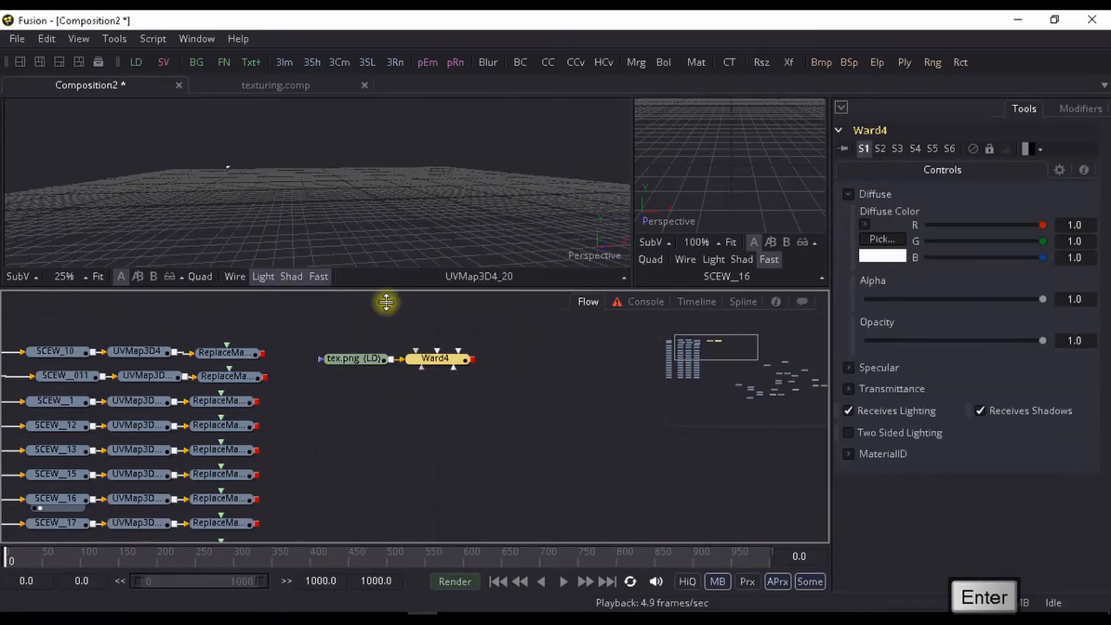
pyautogui.keyDown('ctrl'); pyautogui.click(379, 360); pyautogui.keyUp('ctrl')
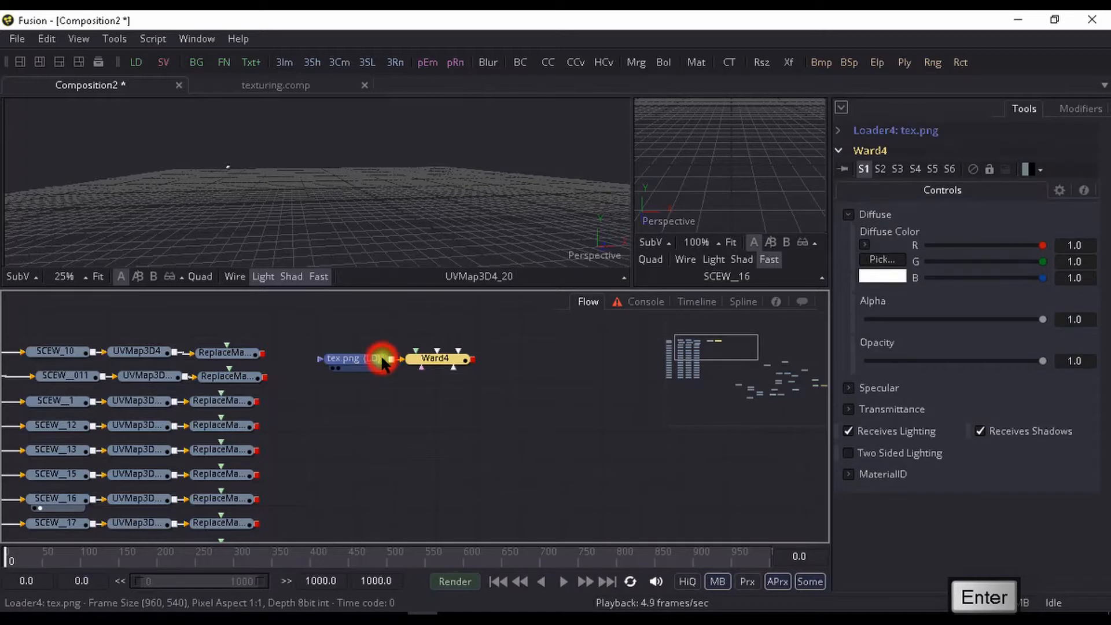
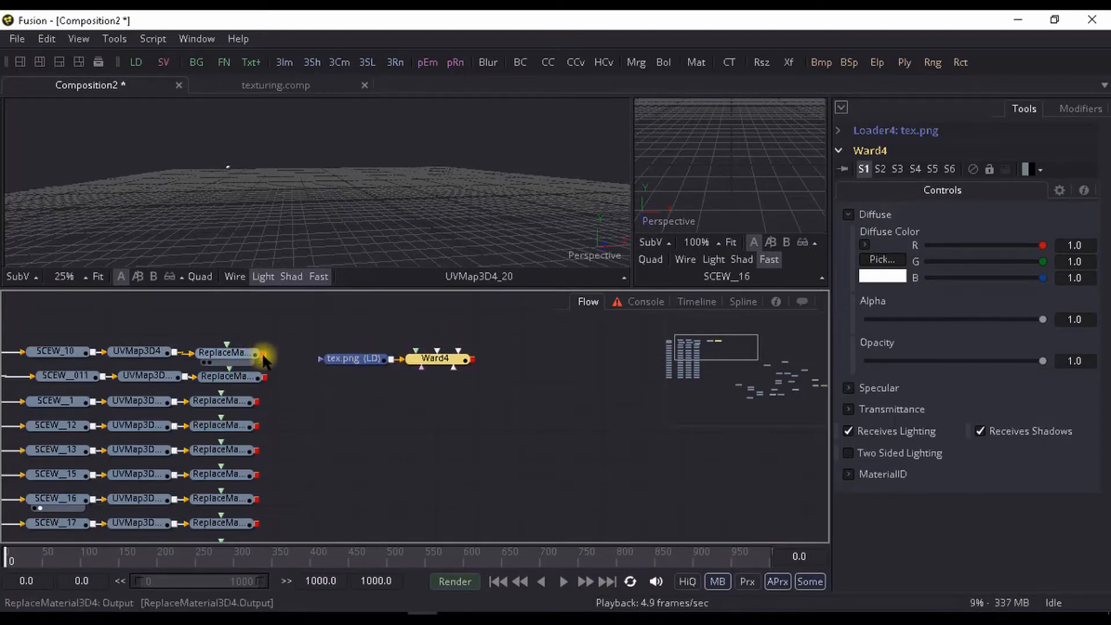
# - Connect the Ward material to the SCEW_10 branch's Replace Material 3D and copy the tex.png loader together with its Ward
pyautogui.moveTo(263, 353); pyautogui.dragTo(334, 363)
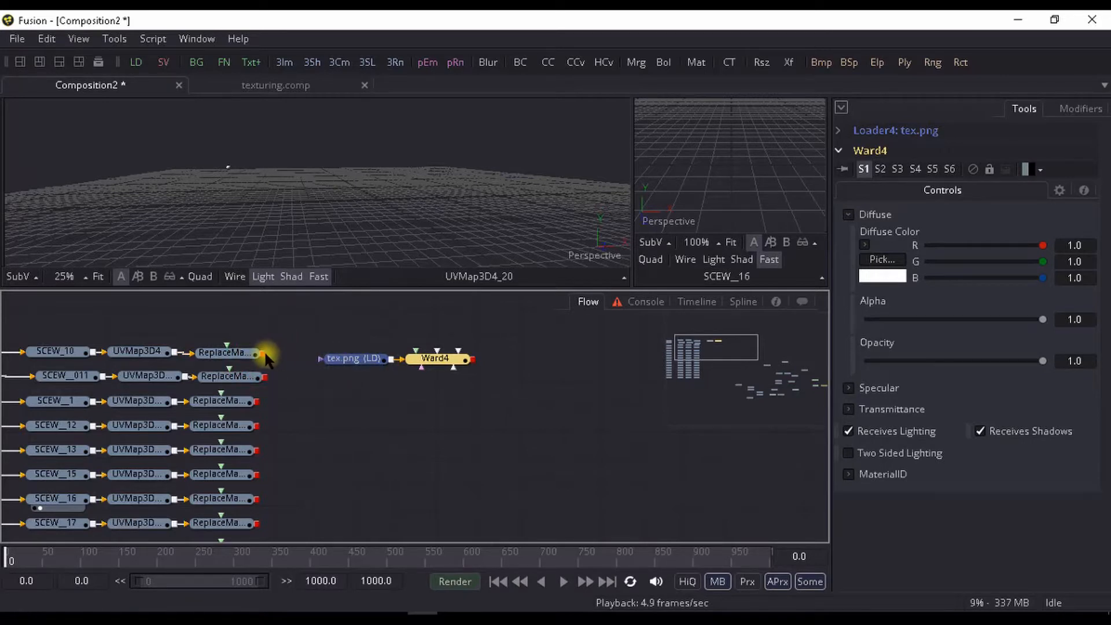
pyautogui.moveTo(266, 358); pyautogui.dragTo(477, 365)
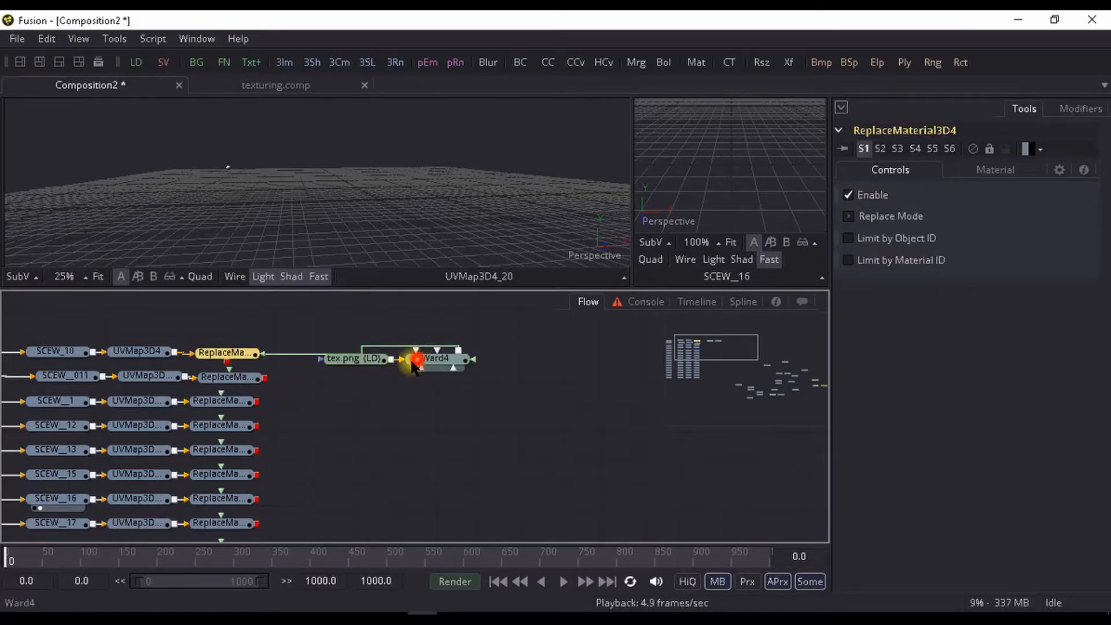
pyautogui.click(358, 360)
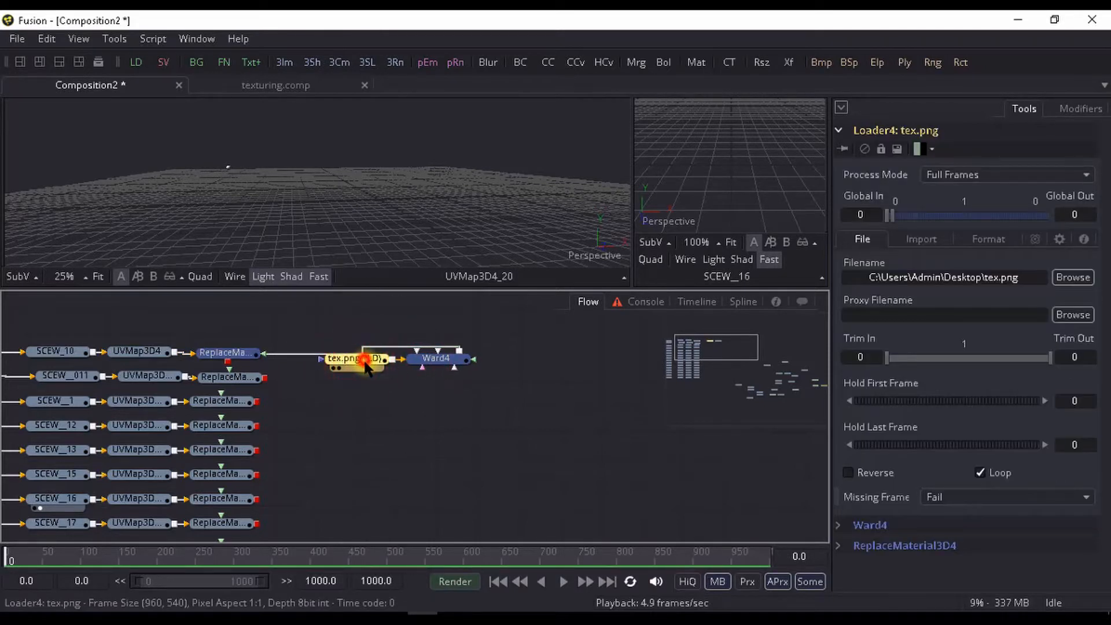
pyautogui.click(383, 388)
pyautogui.click(363, 359)
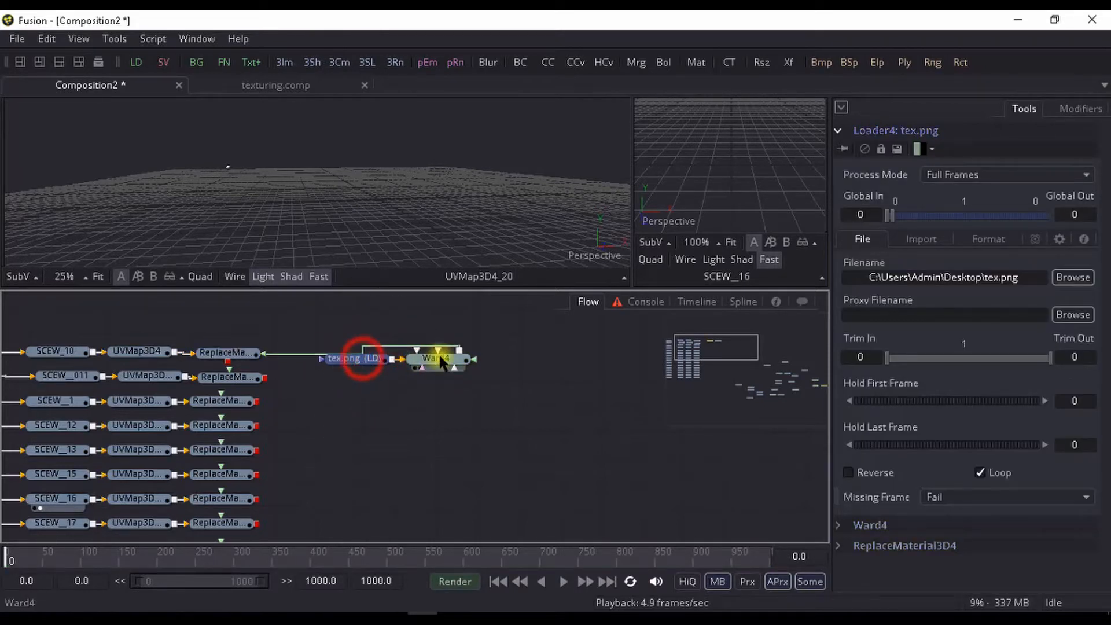
pyautogui.hotkey('ctrl', 'c')
# - Paste a copy of the tex.png loader and Ward beside the SCEW__011 branch and connect it to that branch's Replace Material 3D
pyautogui.click(237, 379)
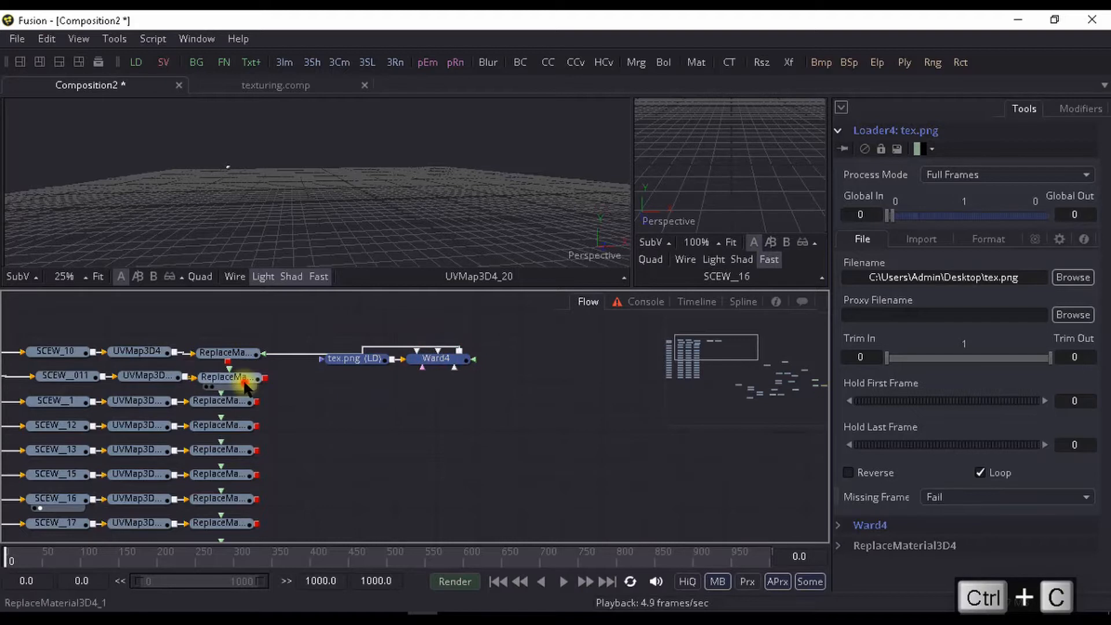
pyautogui.hotkey('ctrl', 'v')
pyautogui.moveTo(246, 405); pyautogui.dragTo(426, 386)
pyautogui.click(437, 384)
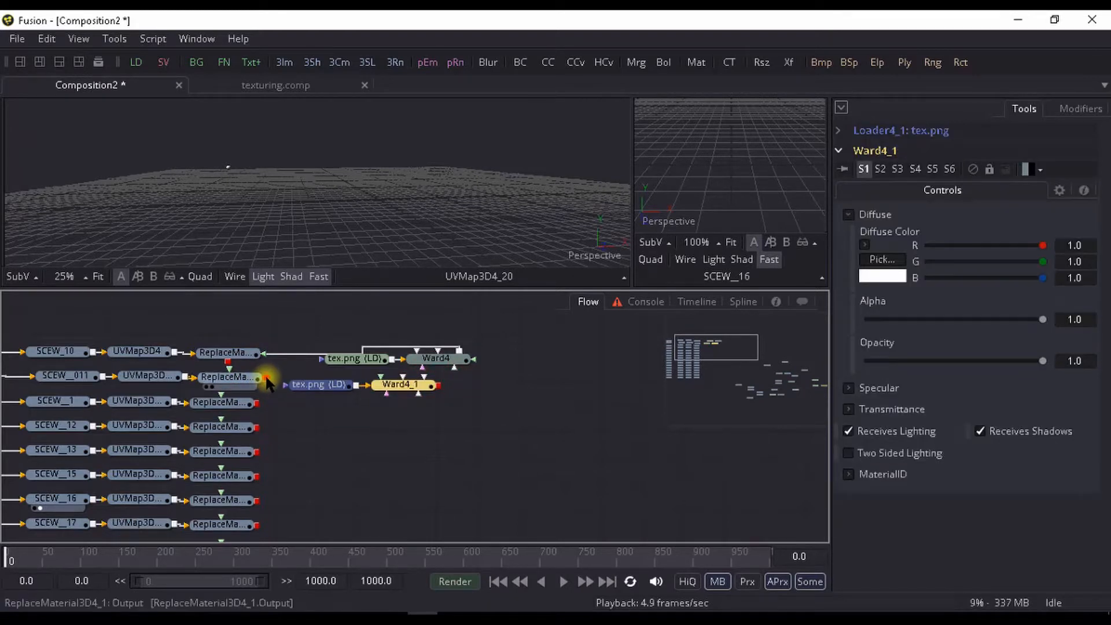
pyautogui.moveTo(267, 382); pyautogui.dragTo(437, 385)
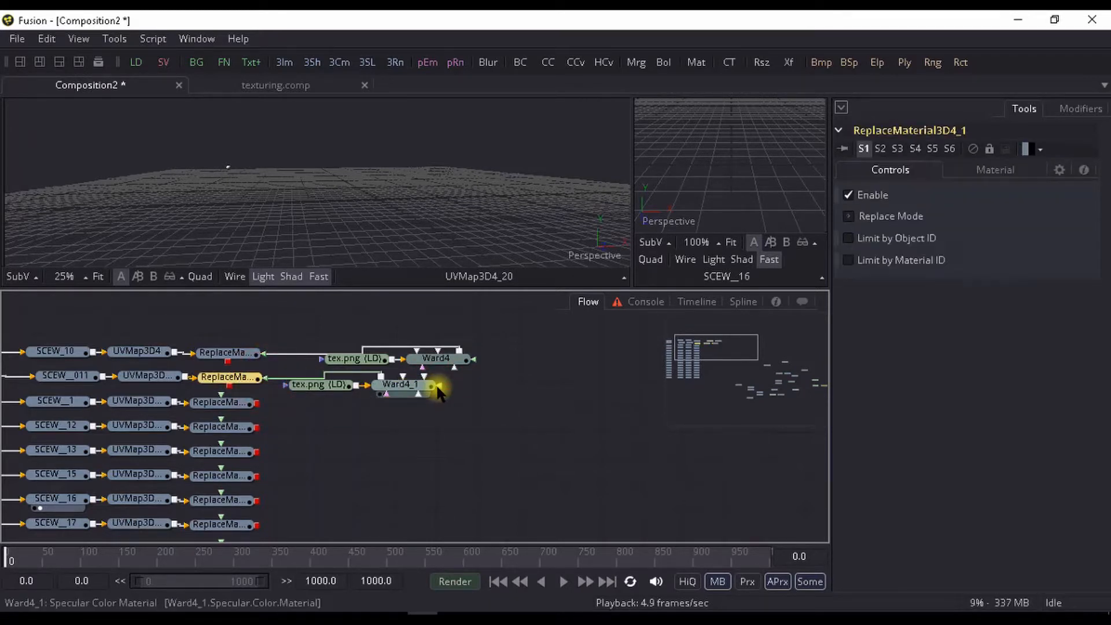
pyautogui.hotkey('ctrl', 'z')
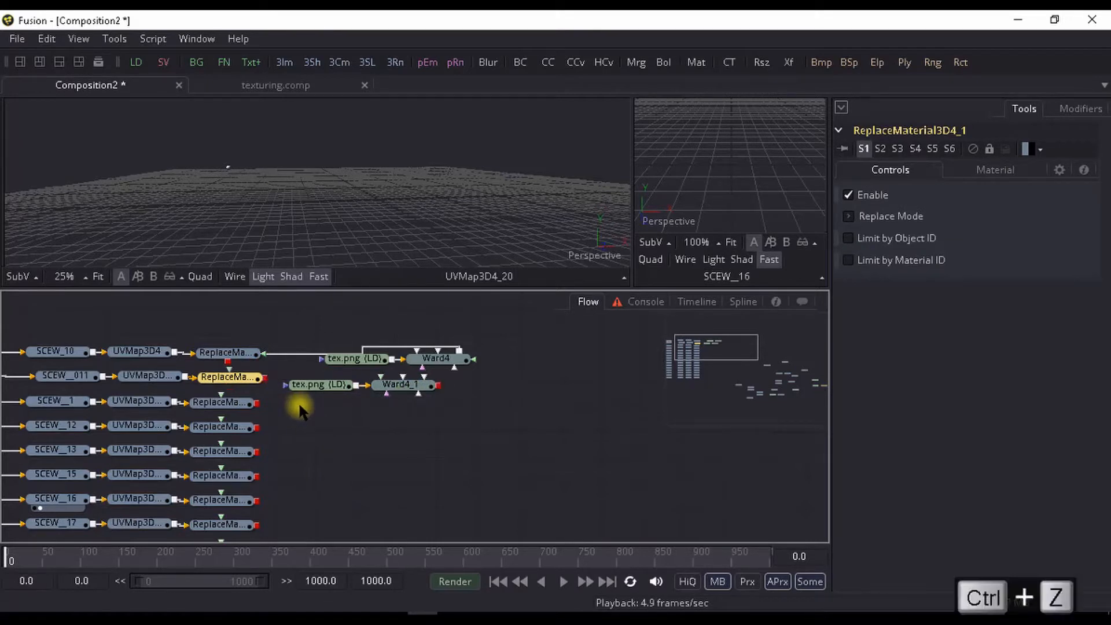
pyautogui.moveTo(229, 367); pyautogui.dragTo(409, 391)
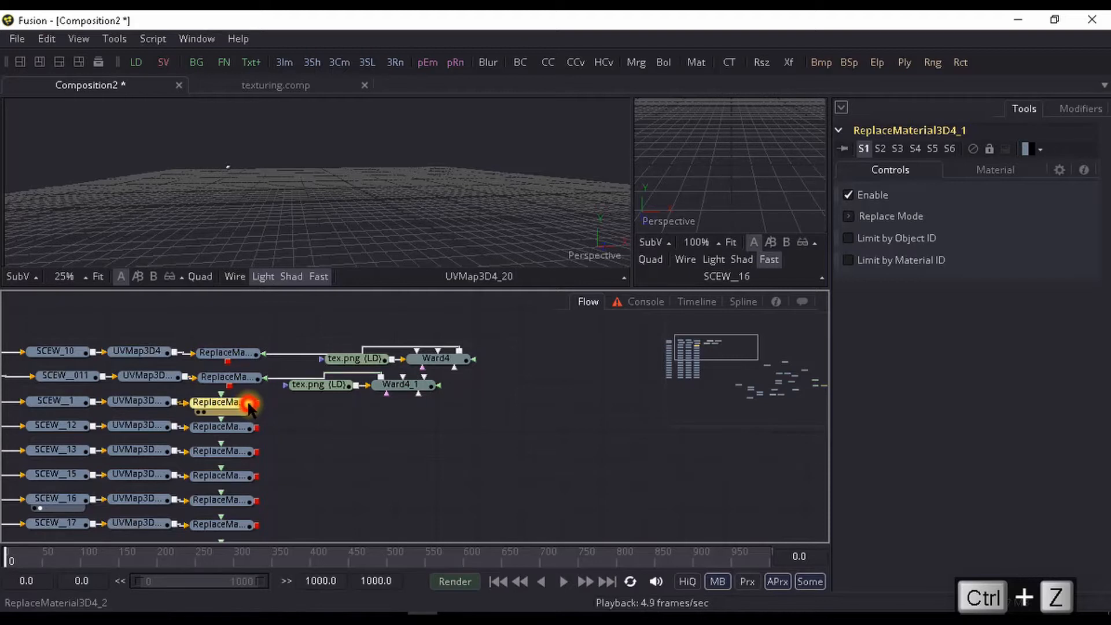
# - Paste another tex.png loader and Ward pair beside the SCEW__1 branch and connect it to that branch's Replace Material 3D
pyautogui.hotkey('ctrl', 'v')
pyautogui.click(234, 428)
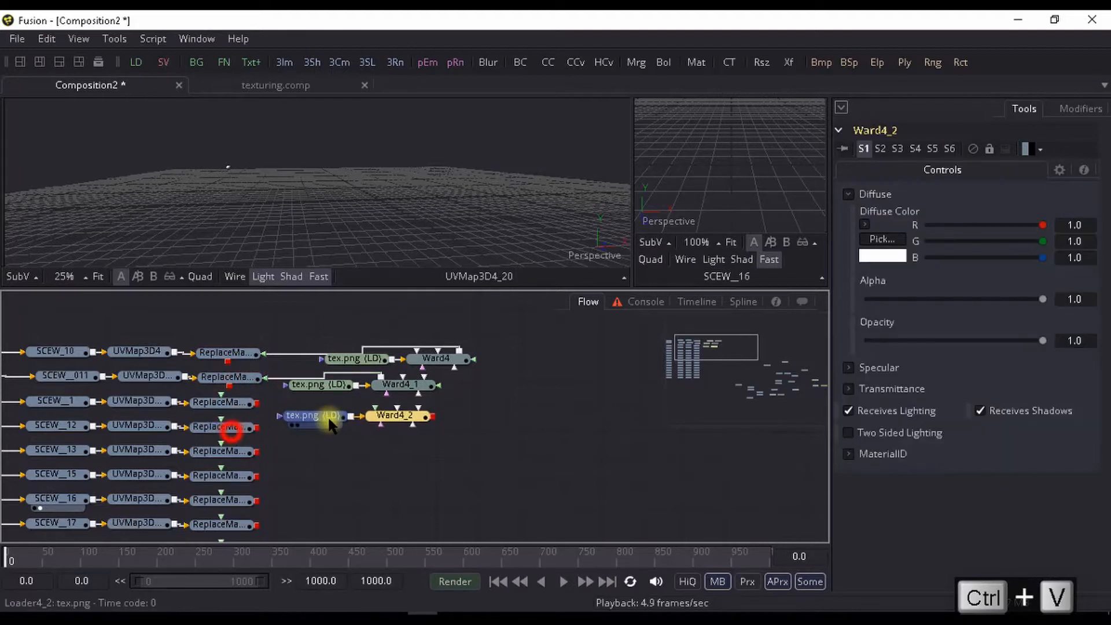
pyautogui.moveTo(221, 394); pyautogui.dragTo(315, 413)
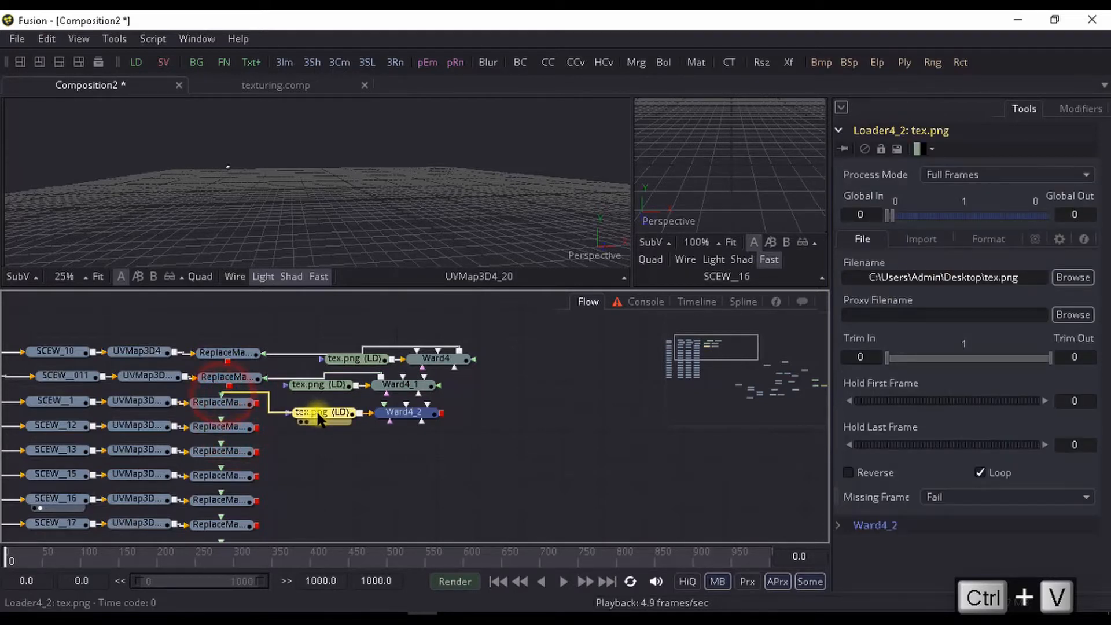
pyautogui.moveTo(423, 409); pyautogui.dragTo(374, 370)
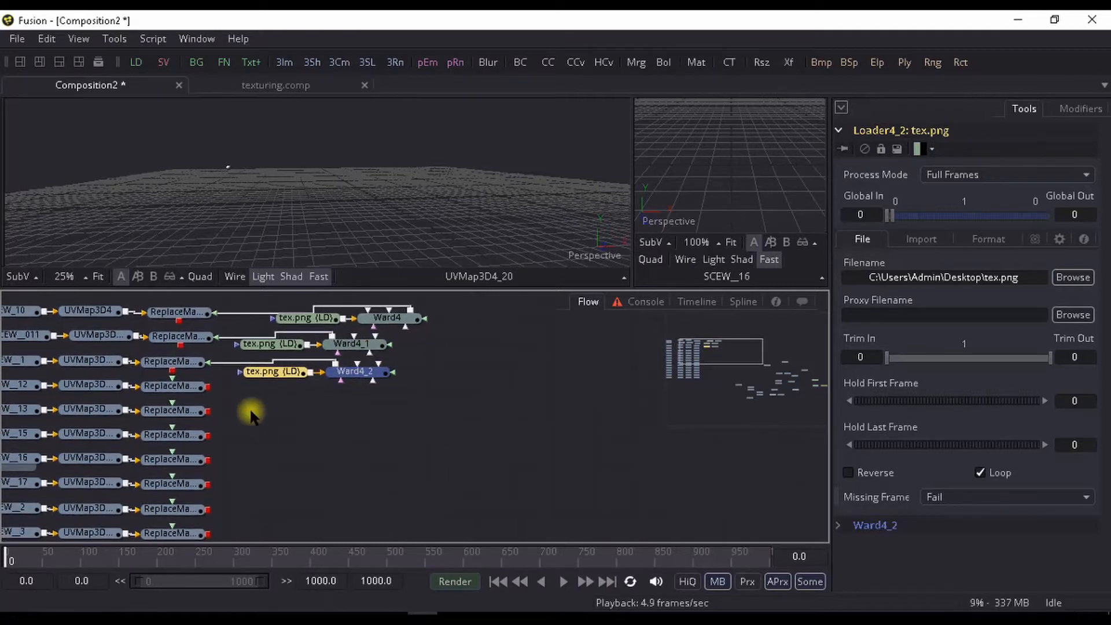
# - Paste a tex.png loader and Ward pair for each of the SCEW__12 and SCEW__13 branches and connect each to its Replace Material 3D
pyautogui.hotkey('ctrl', 'v')
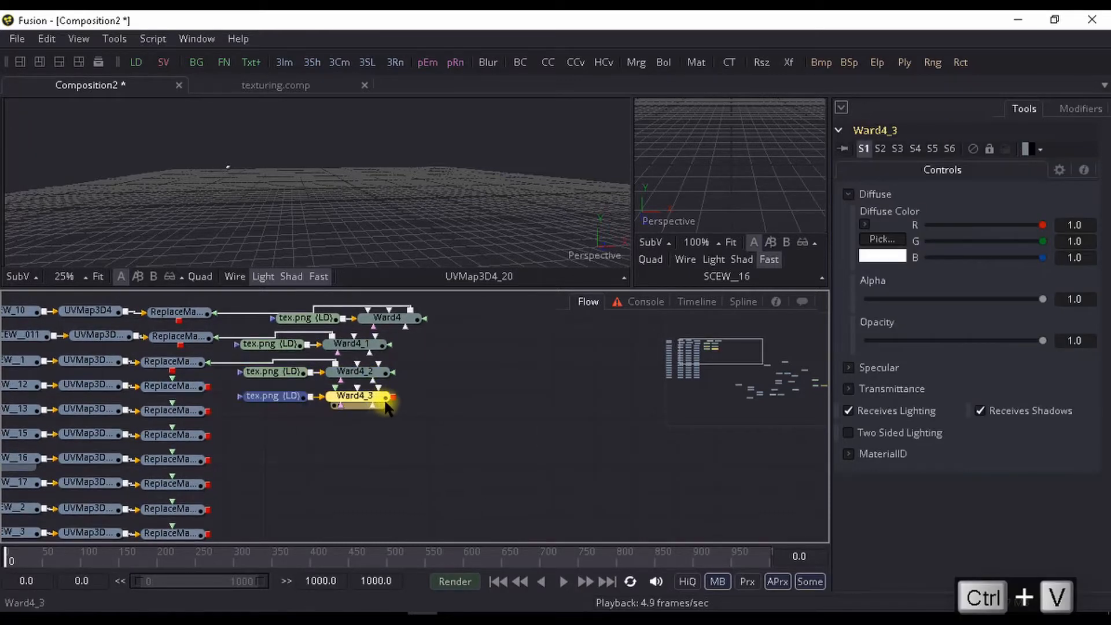
pyautogui.moveTo(341, 402); pyautogui.dragTo(179, 385)
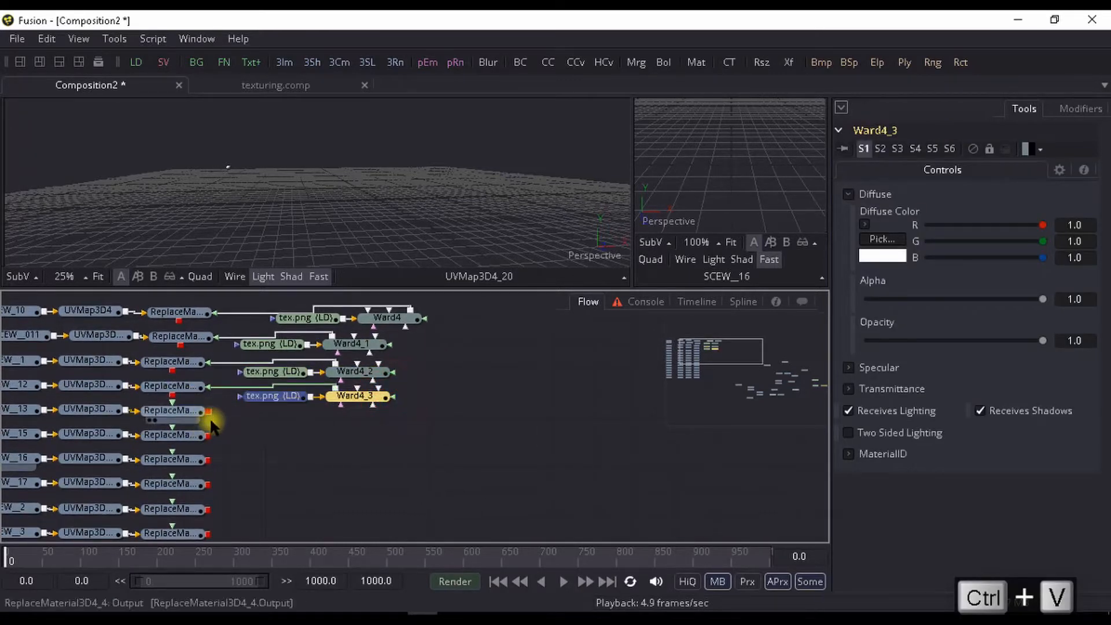
pyautogui.hotkey('ctrl', 'v')
pyautogui.moveTo(393, 424); pyautogui.dragTo(181, 409)
pyautogui.scroll(-3, 245, 389)
pyautogui.scroll(-5, 245, 389)
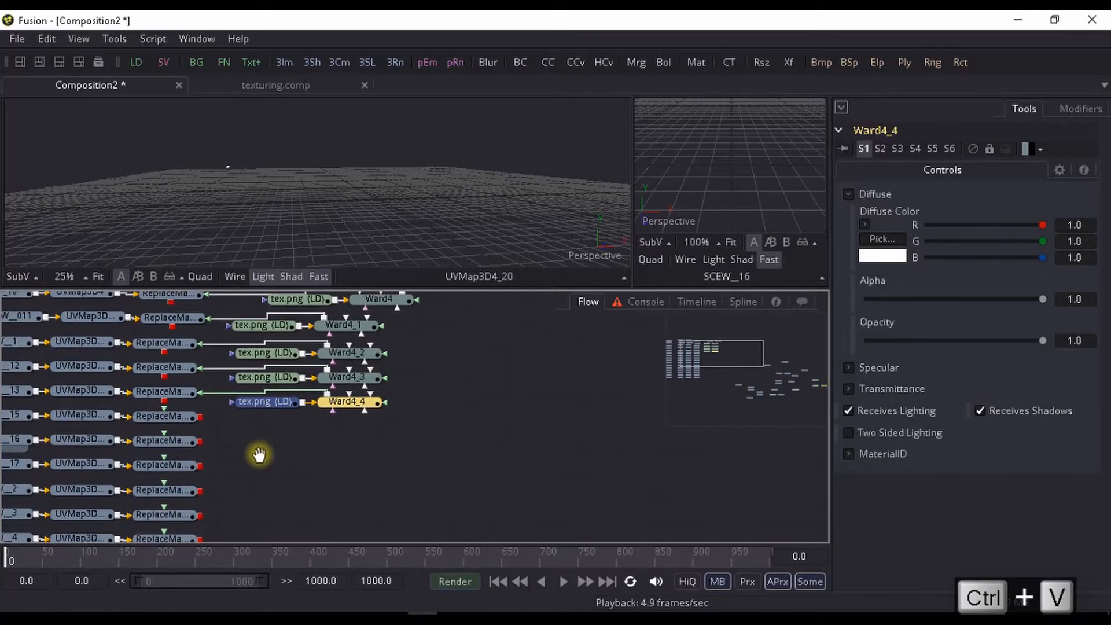
pyautogui.moveTo(236, 371)
pyautogui.mouseDown()
pyautogui.moveTo(250, 231)
pyautogui.moveTo(250, 379)
pyautogui.mouseUp()
pyautogui.click(732, 617)
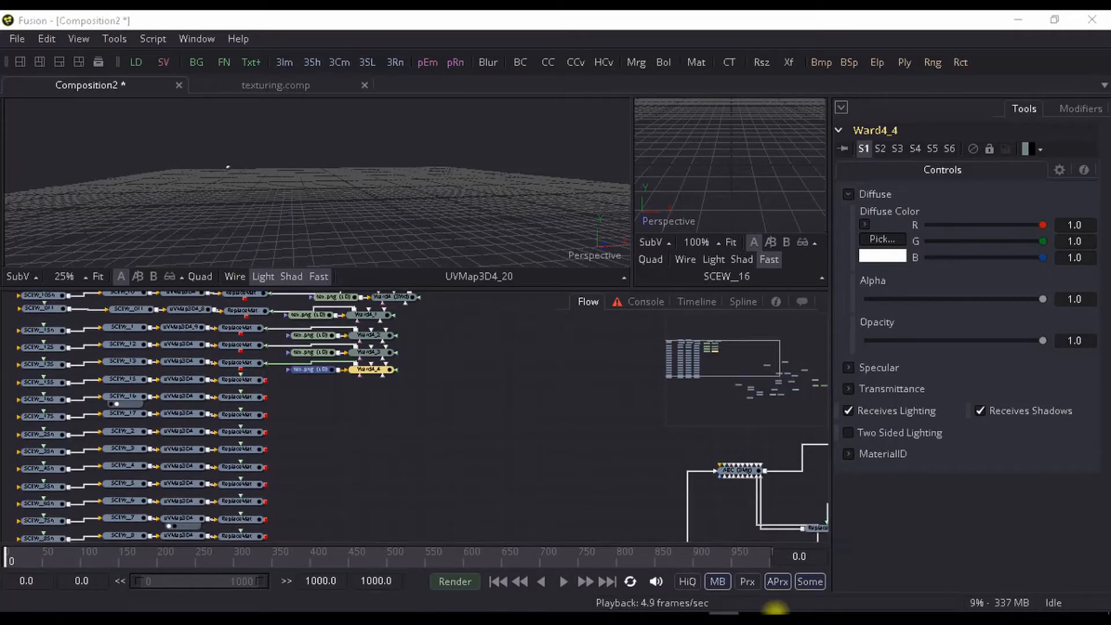
pyautogui.click(1032, 551)
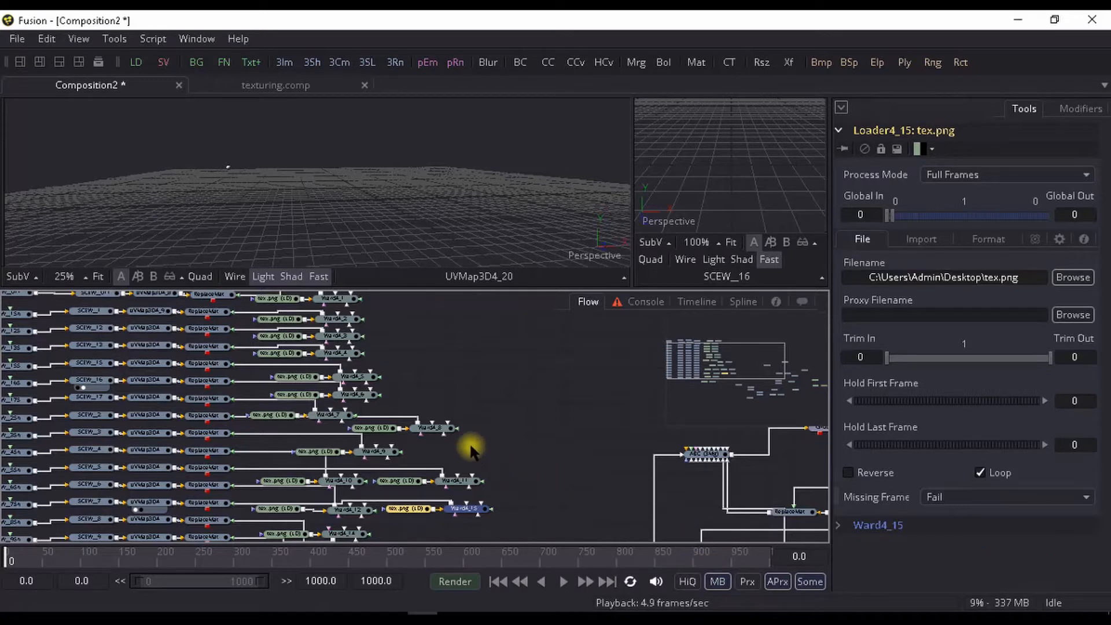
# - Examine the tex.png loader and Ward connections to the Replace Material 3D nodes across all the screw branches
pyautogui.moveTo(462, 443); pyautogui.dragTo(624, 478)
pyautogui.scroll(2, 467, 474)
pyautogui.moveTo(467, 474); pyautogui.dragTo(461, 522)
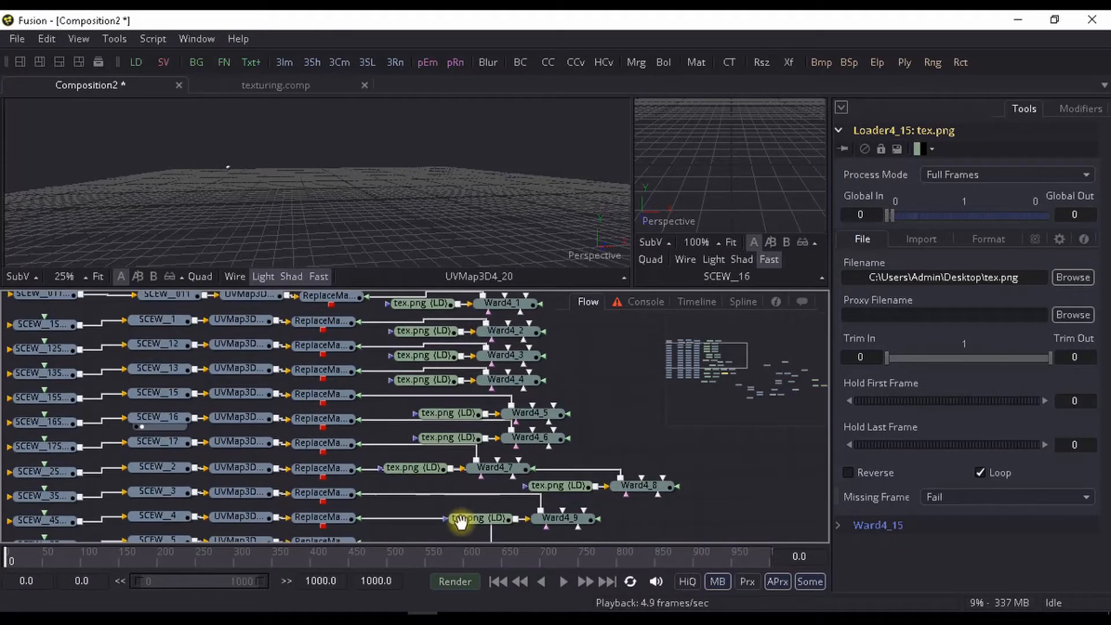
pyautogui.moveTo(456, 405); pyautogui.dragTo(443, 491)
pyautogui.moveTo(423, 322); pyautogui.dragTo(407, 387)
pyautogui.moveTo(414, 473); pyautogui.dragTo(401, 379)
pyautogui.scroll(3, 403, 382)
pyautogui.scroll(-3, 403, 383)
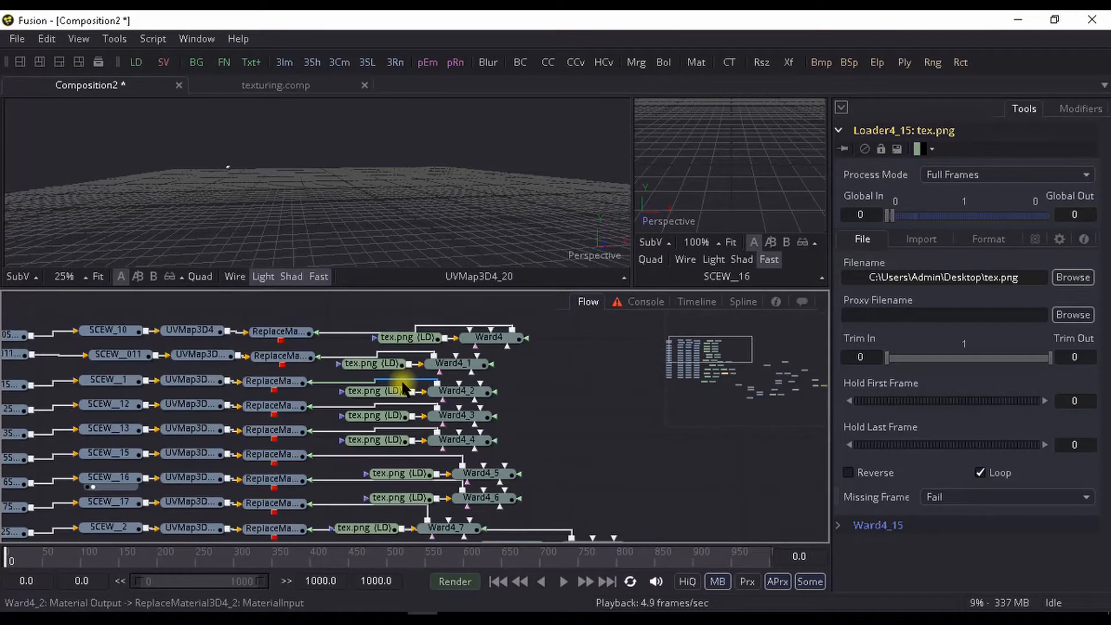
pyautogui.moveTo(493, 522); pyautogui.dragTo(344, 335)
pyautogui.moveTo(327, 482); pyautogui.dragTo(335, 415)
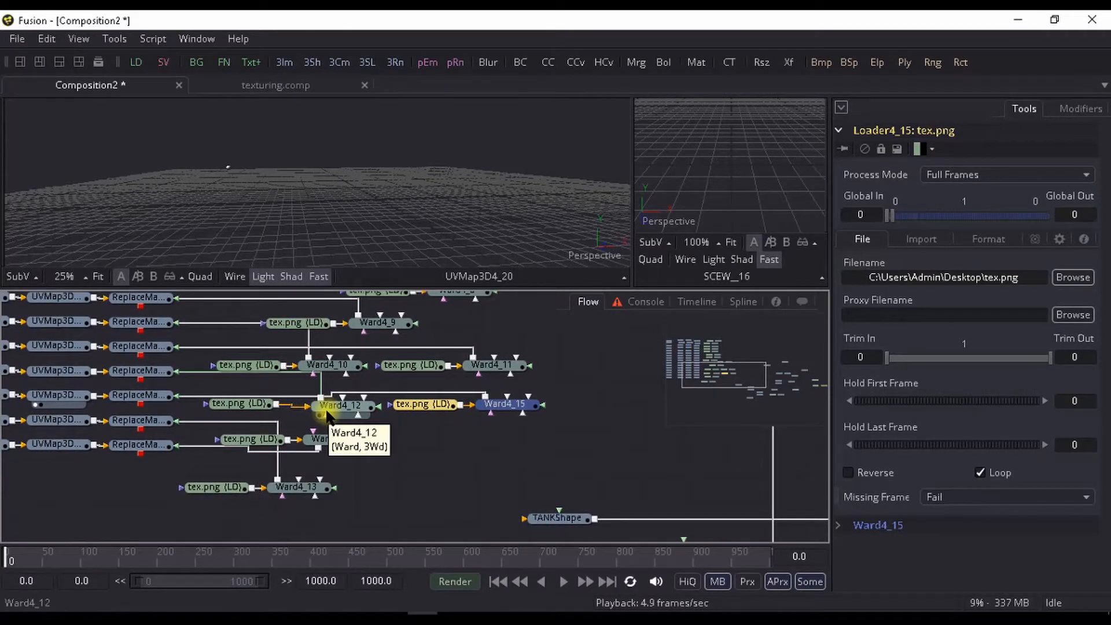
pyautogui.scroll(-2, 193, 409)
pyautogui.scroll(-3, 328, 369)
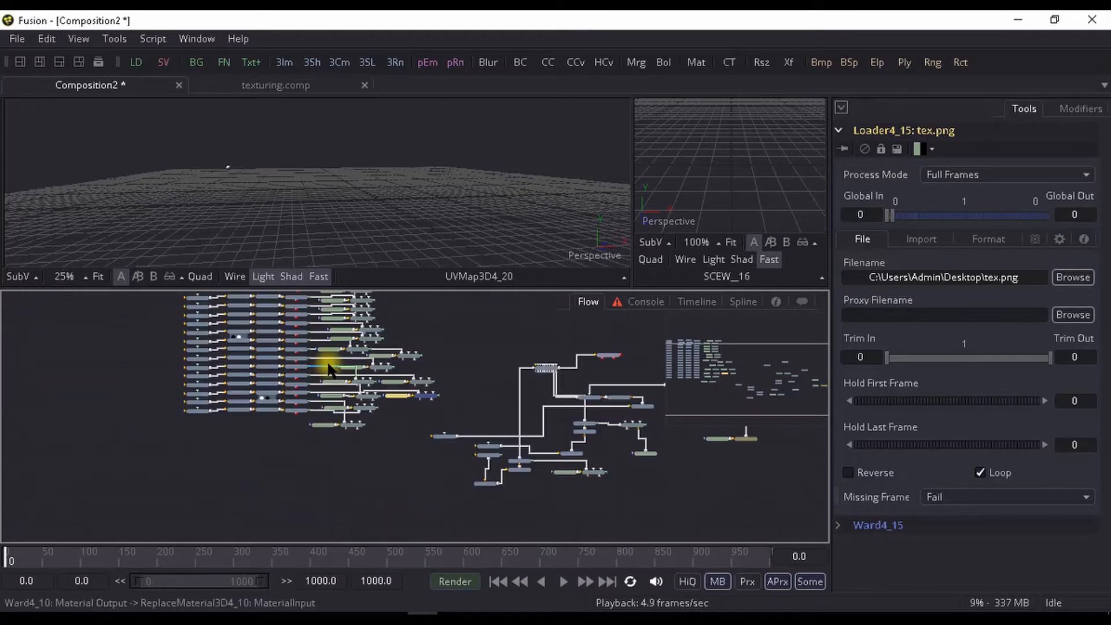
pyautogui.scroll(1, 298, 449)
pyautogui.scroll(1, 318, 434)
pyautogui.scroll(1, 161, 446)
pyautogui.scroll(1, 173, 457)
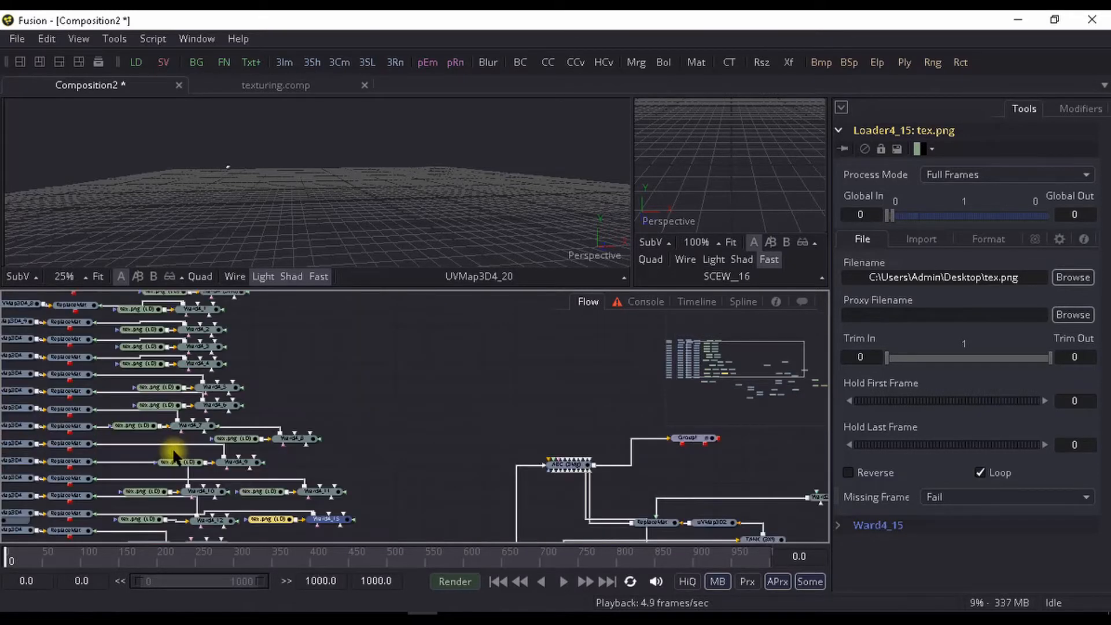
pyautogui.scroll(1, 249, 441)
pyautogui.moveTo(267, 429); pyautogui.dragTo(219, 433)
pyautogui.scroll(-1, 147, 444)
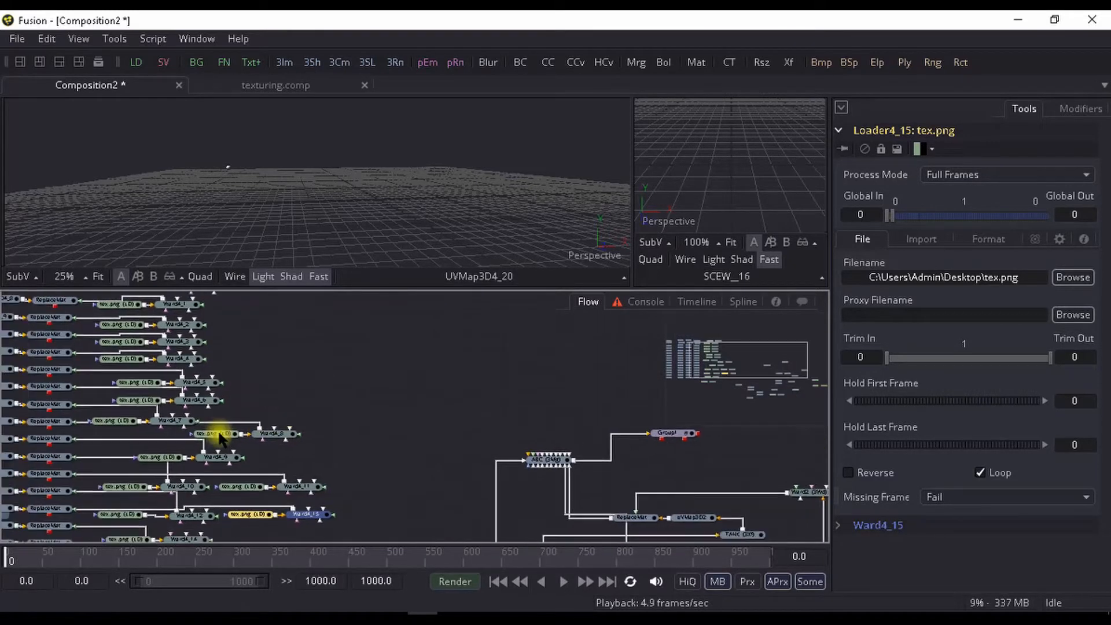
# - Display the SCEW__2 branch's Replace Material 3D in the main viewer and inspect the textured screw up close
pyautogui.click(129, 423)
pyautogui.click(181, 423)
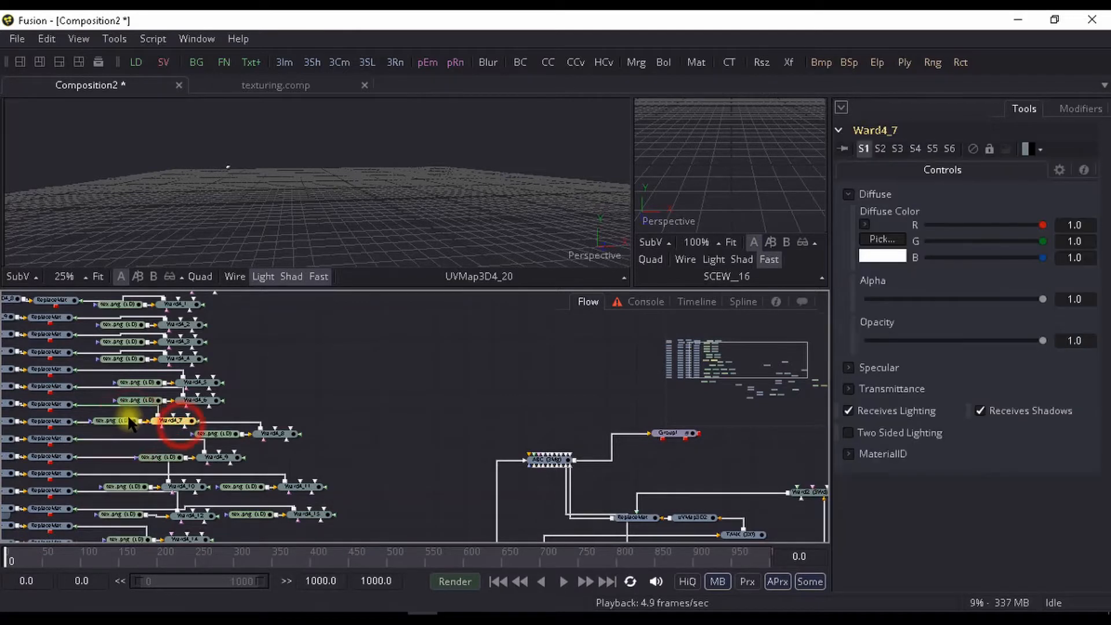
pyautogui.click(128, 422)
pyautogui.click(51, 421)
pyautogui.moveTo(51, 422); pyautogui.dragTo(280, 201)
pyautogui.scroll(5, 396, 220)
pyautogui.scroll(3, 339, 227)
pyautogui.click(346, 222)
pyautogui.scroll(2, 291, 213)
pyautogui.scroll(-1, 291, 213)
pyautogui.moveTo(211, 372); pyautogui.dragTo(377, 398)
pyautogui.moveTo(284, 408); pyautogui.dragTo(308, 410)
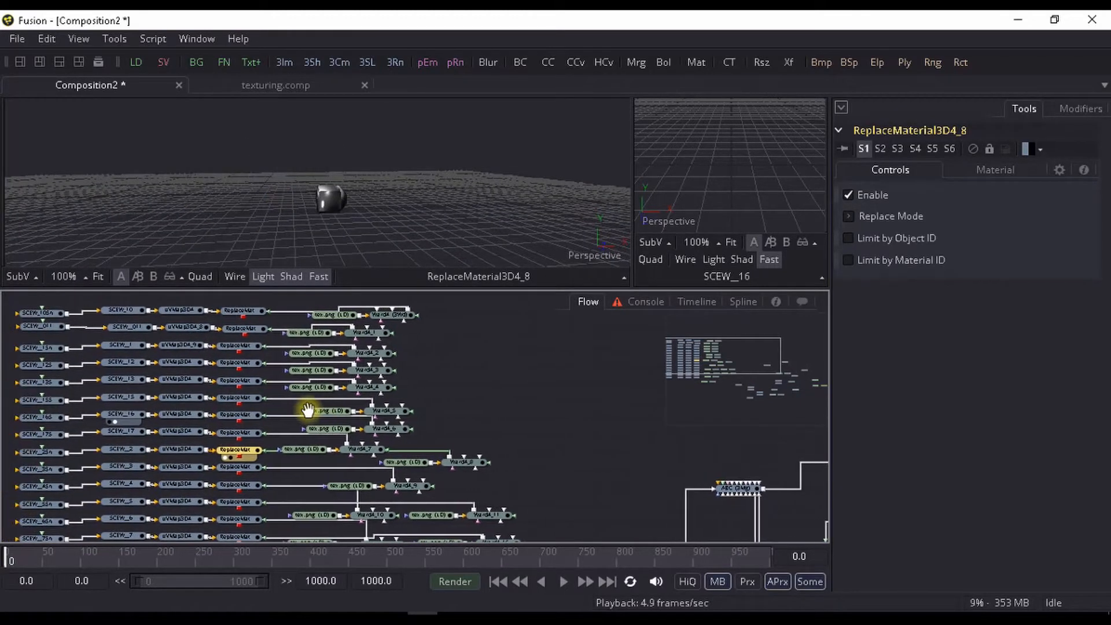
# - Enlarge the second viewer to inspect the SCEW__16 screw and shrink it back in favour of the main viewer
pyautogui.click(714, 259)
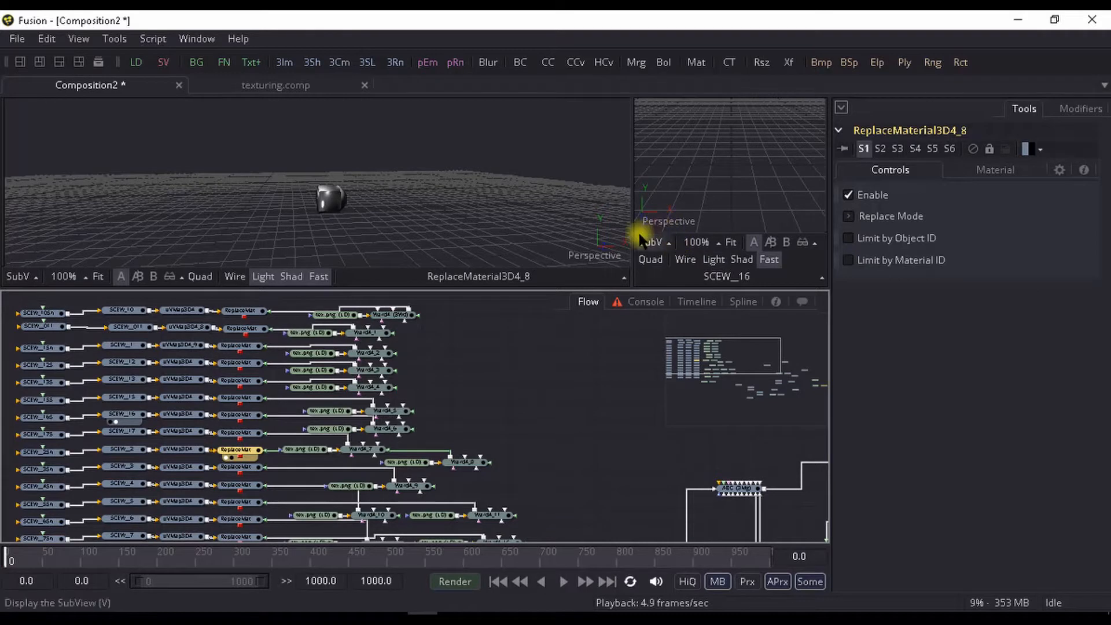
pyautogui.moveTo(632, 238); pyautogui.dragTo(311, 282)
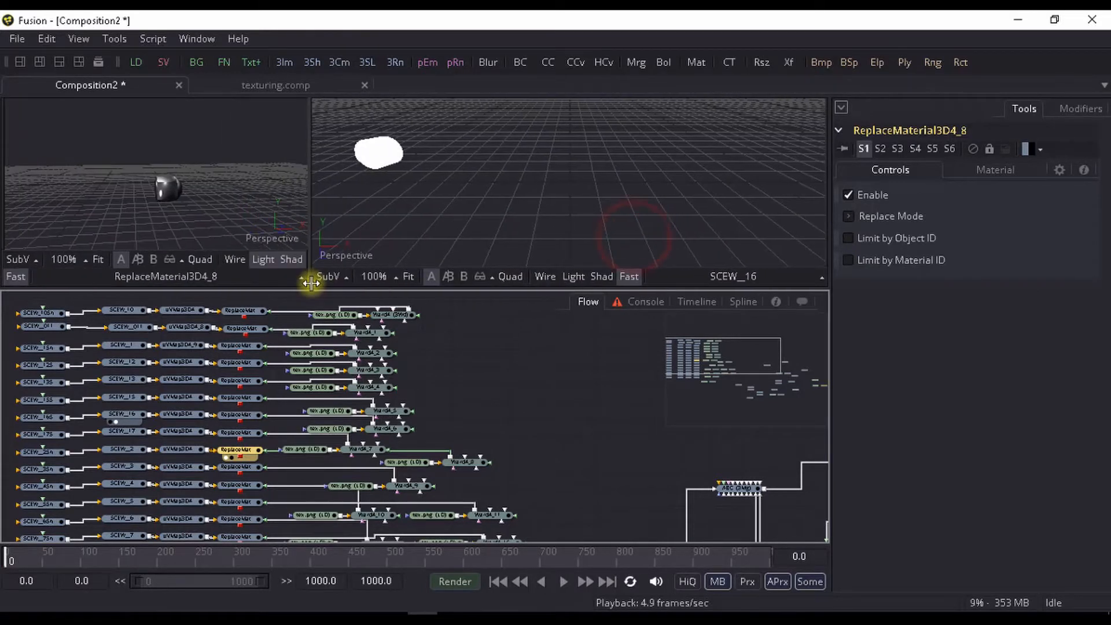
pyautogui.moveTo(387, 140); pyautogui.dragTo(402, 146)
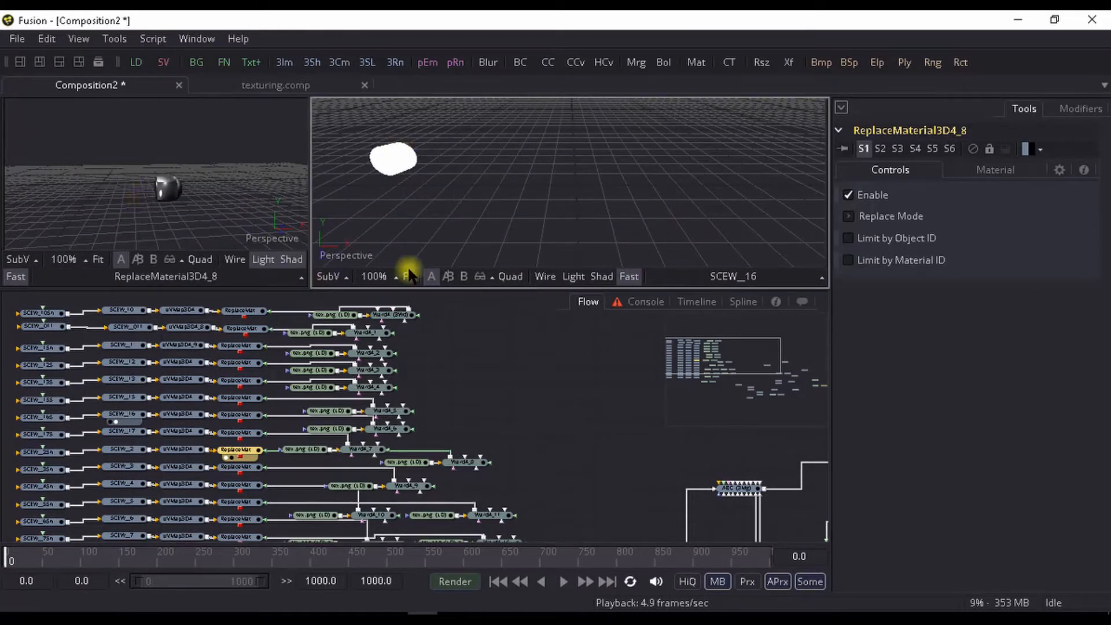
pyautogui.moveTo(311, 259); pyautogui.dragTo(737, 323)
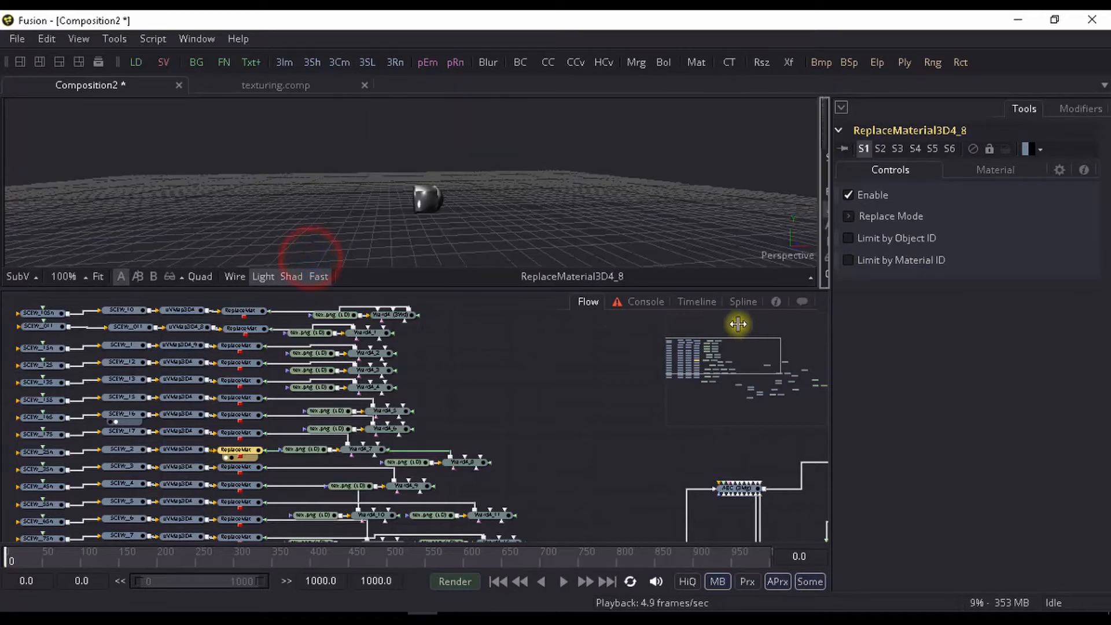
# - Add a Merge 3D after the SCEW__2 branch's Replace Material 3D and move it into the empty space beyond the Ward nodes
pyautogui.moveTo(486, 475); pyautogui.dragTo(278, 378)
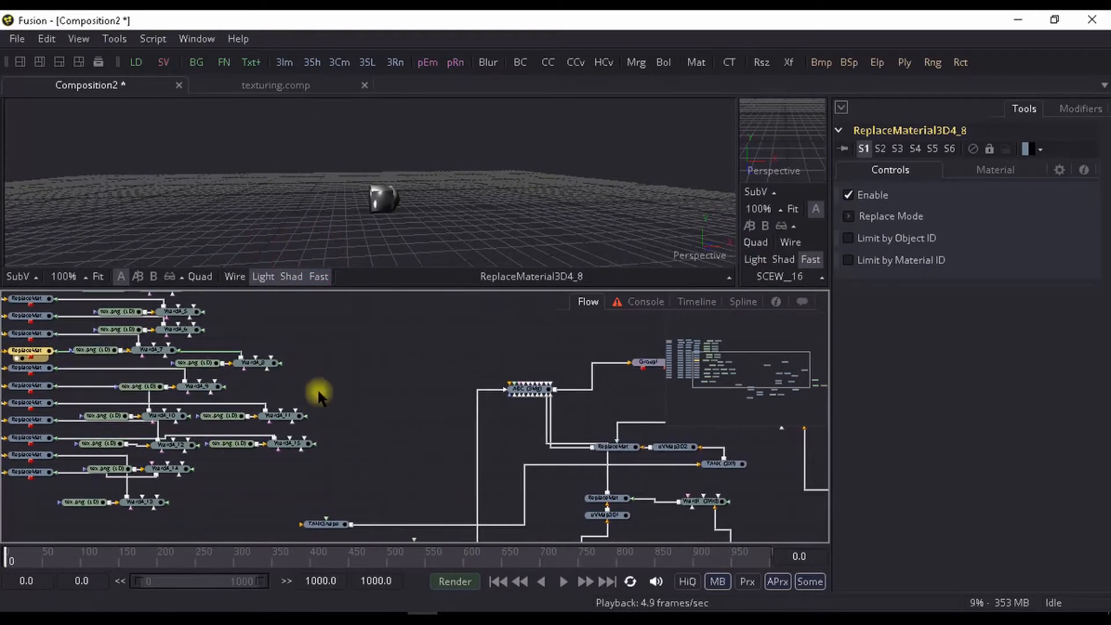
pyautogui.scroll(-2, 317, 435)
pyautogui.moveTo(299, 429); pyautogui.dragTo(285, 522)
pyautogui.scroll(2, 270, 456)
pyautogui.moveTo(159, 423); pyautogui.dragTo(164, 418)
pyautogui.moveTo(232, 385); pyautogui.dragTo(239, 398)
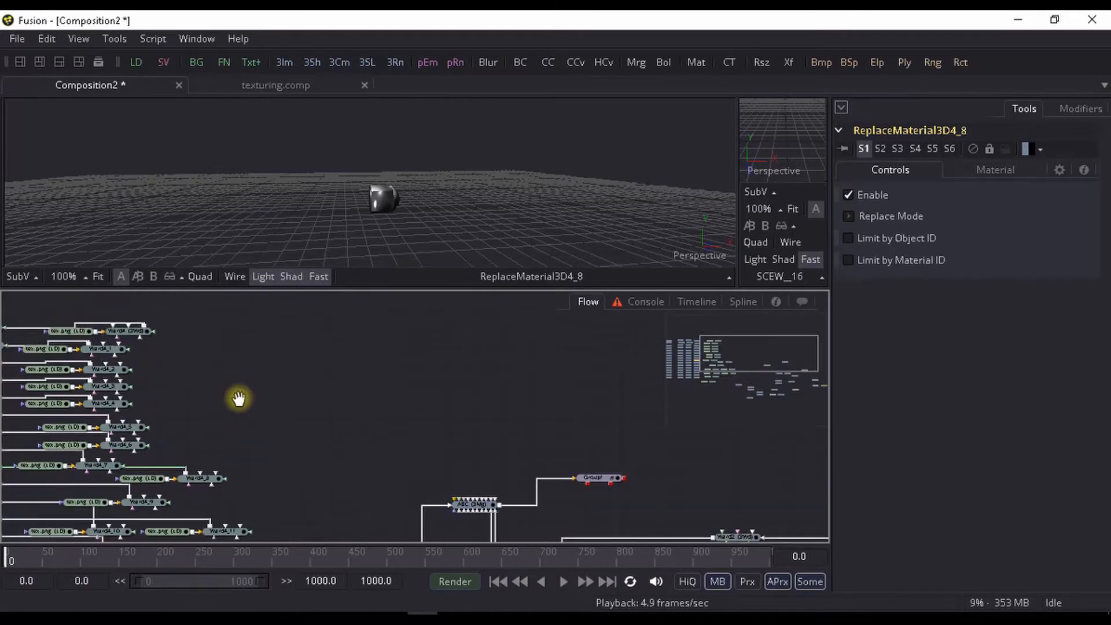
pyautogui.hotkey('ctrl', 'space')
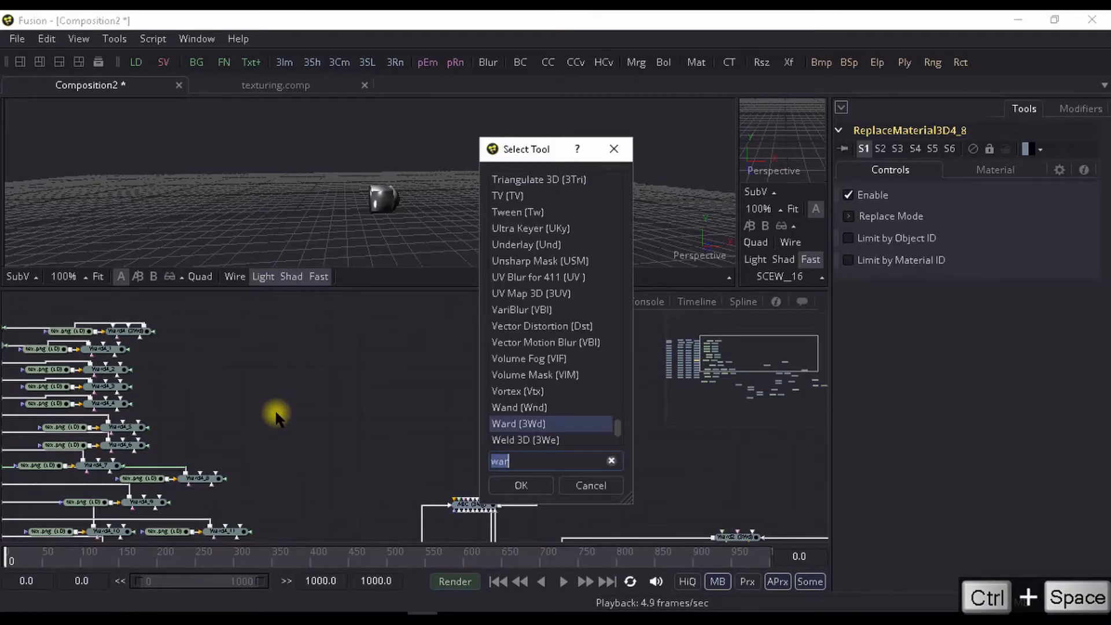
pyautogui.write('me')
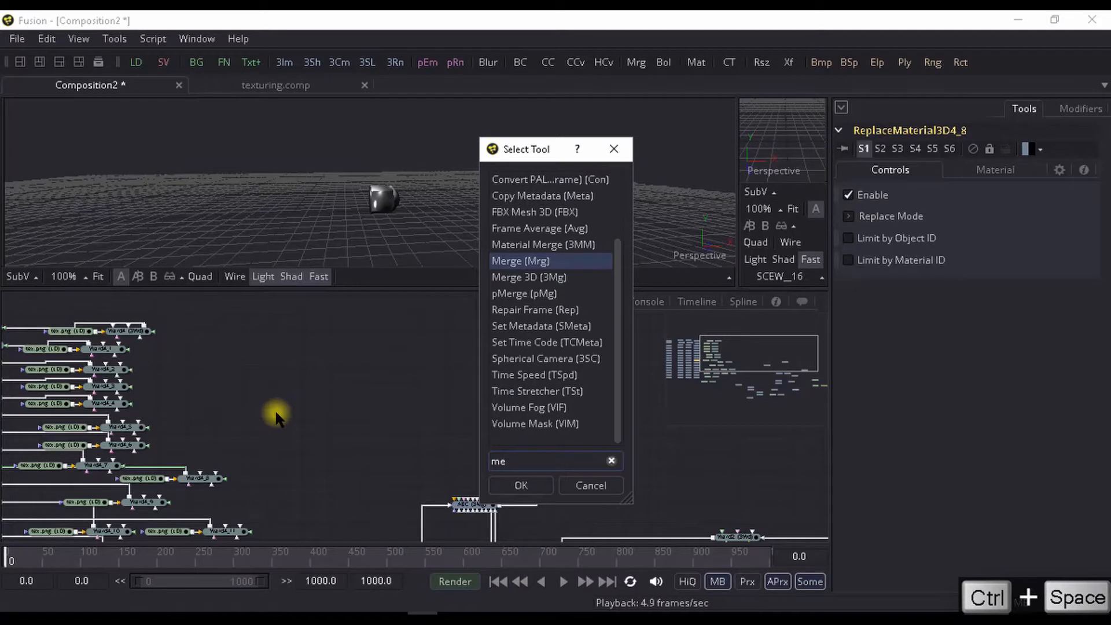
pyautogui.press('Down')
pyautogui.press('Return')
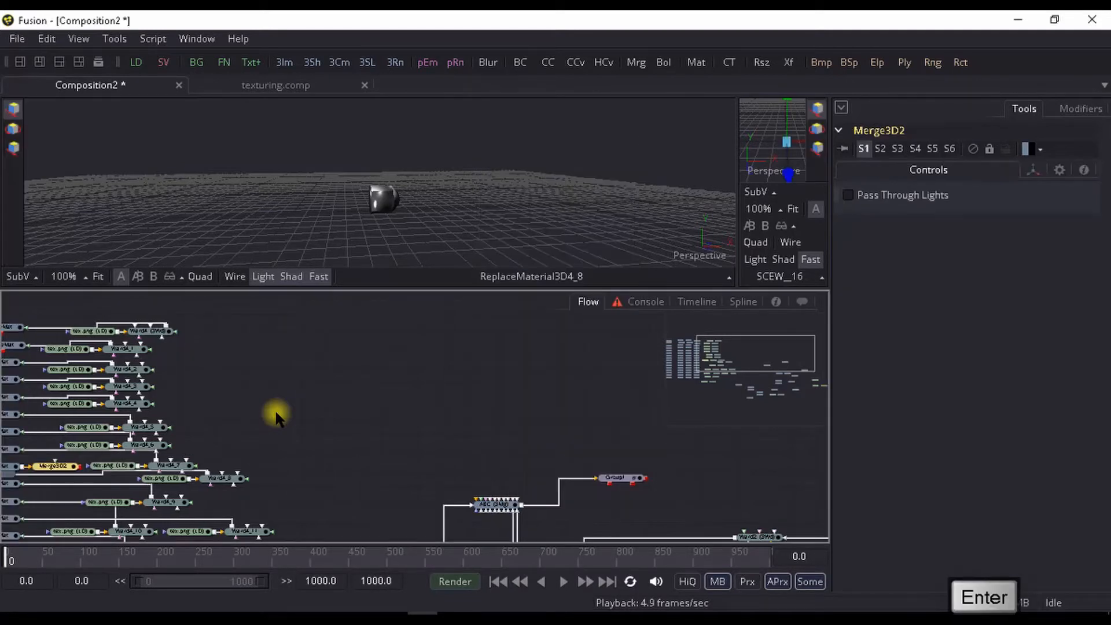
pyautogui.moveTo(51, 466); pyautogui.dragTo(388, 352)
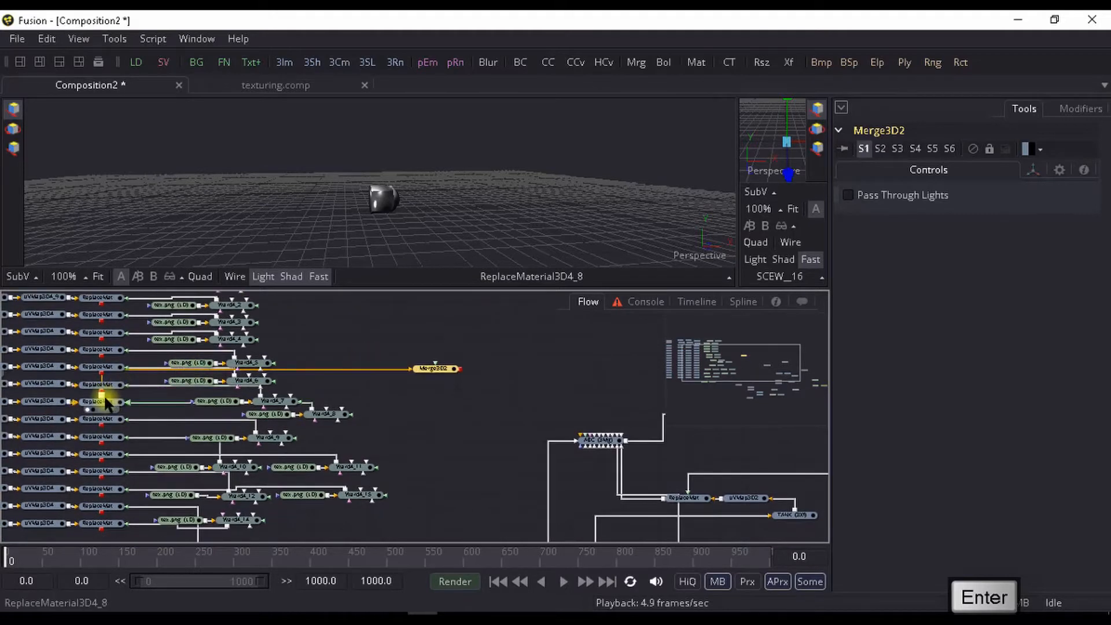
# - Connect the Replace Material 3D outputs of the lower screw branches, down to ReplaceMaterial3D4_15, to the Merge3D2 node
pyautogui.moveTo(102, 425); pyautogui.dragTo(445, 370)
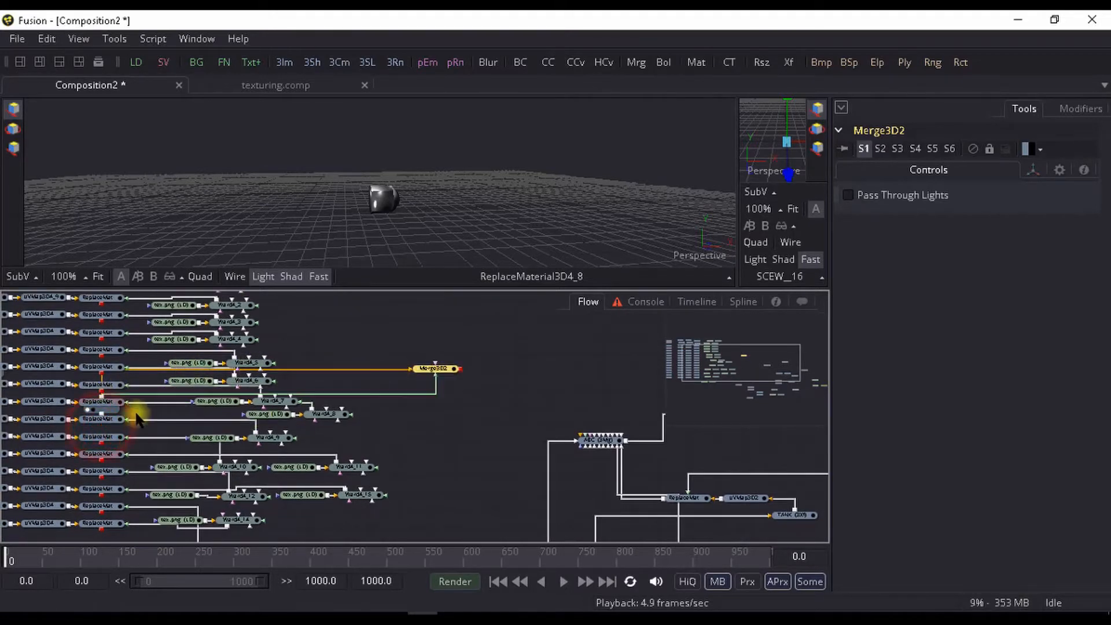
pyautogui.moveTo(99, 451); pyautogui.dragTo(447, 370)
pyautogui.moveTo(101, 468); pyautogui.dragTo(441, 371)
pyautogui.moveTo(100, 477); pyautogui.dragTo(441, 370)
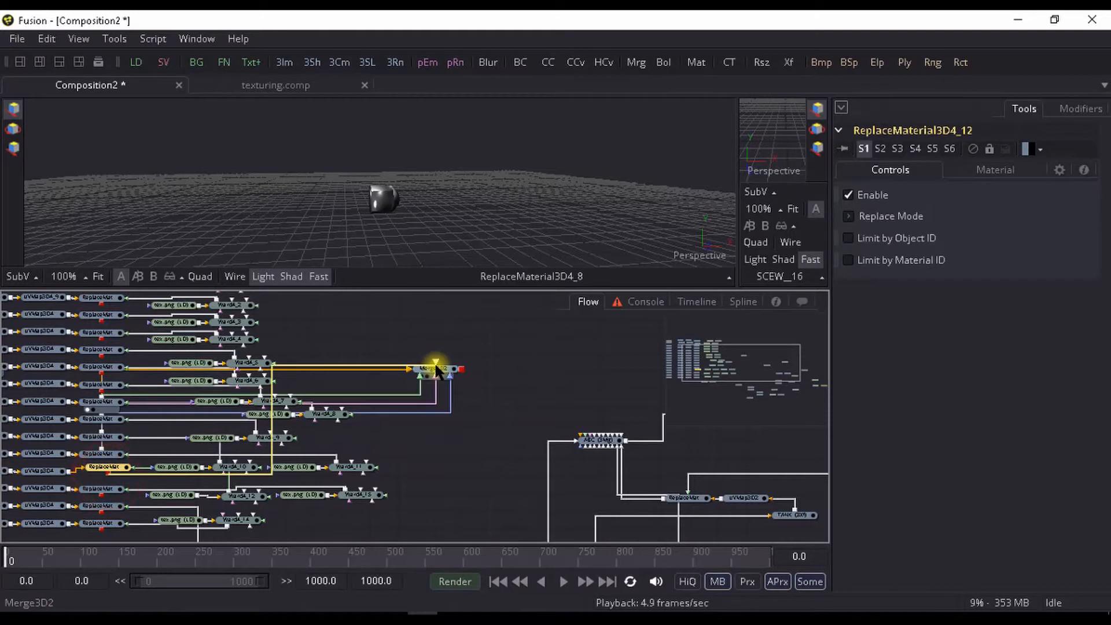
pyautogui.moveTo(103, 501); pyautogui.dragTo(441, 369)
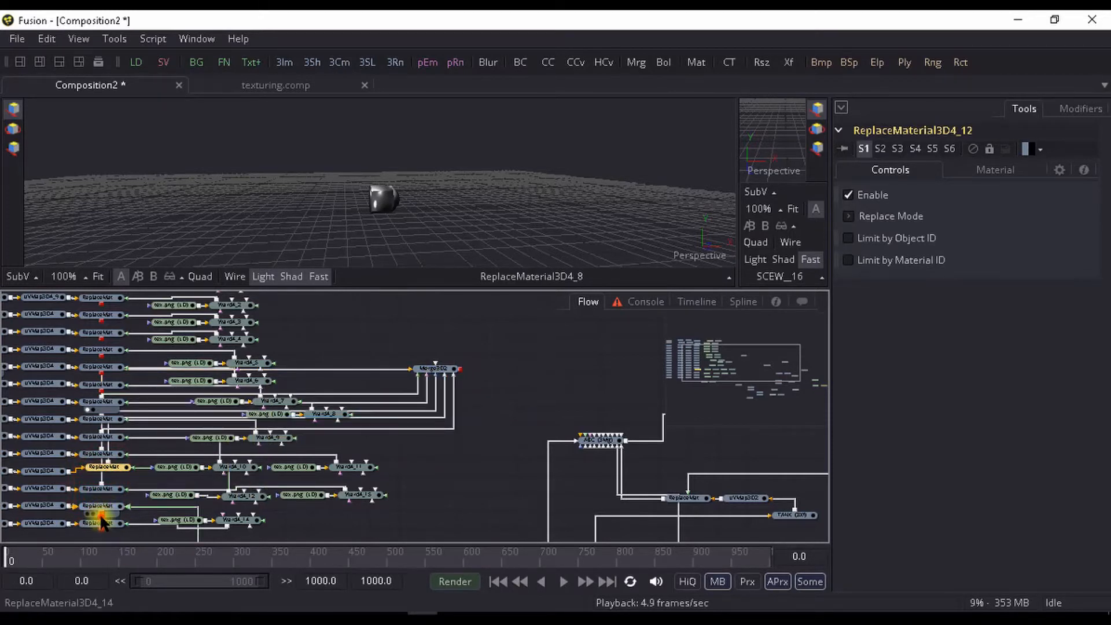
pyautogui.moveTo(107, 512); pyautogui.dragTo(446, 376)
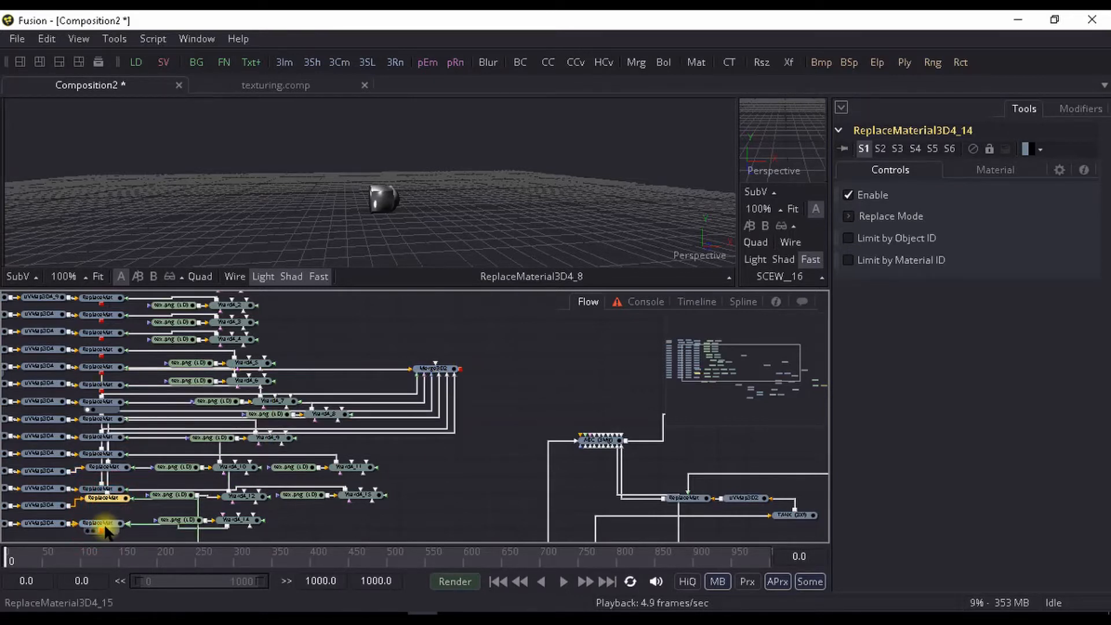
pyautogui.moveTo(102, 530); pyautogui.dragTo(435, 365)
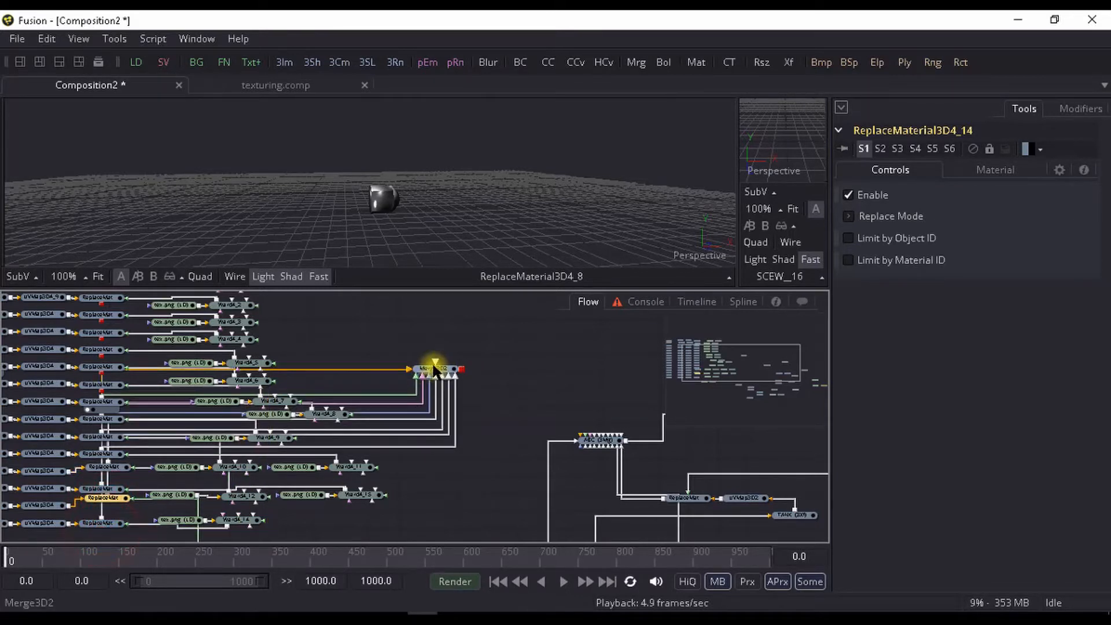
# - Connect the Replace Material 3D outputs of the middle screw branches, including ReplaceMaterial3D4_5 and ReplaceMaterial3D4_4, to Merge3D2
pyautogui.moveTo(102, 396); pyautogui.dragTo(446, 367)
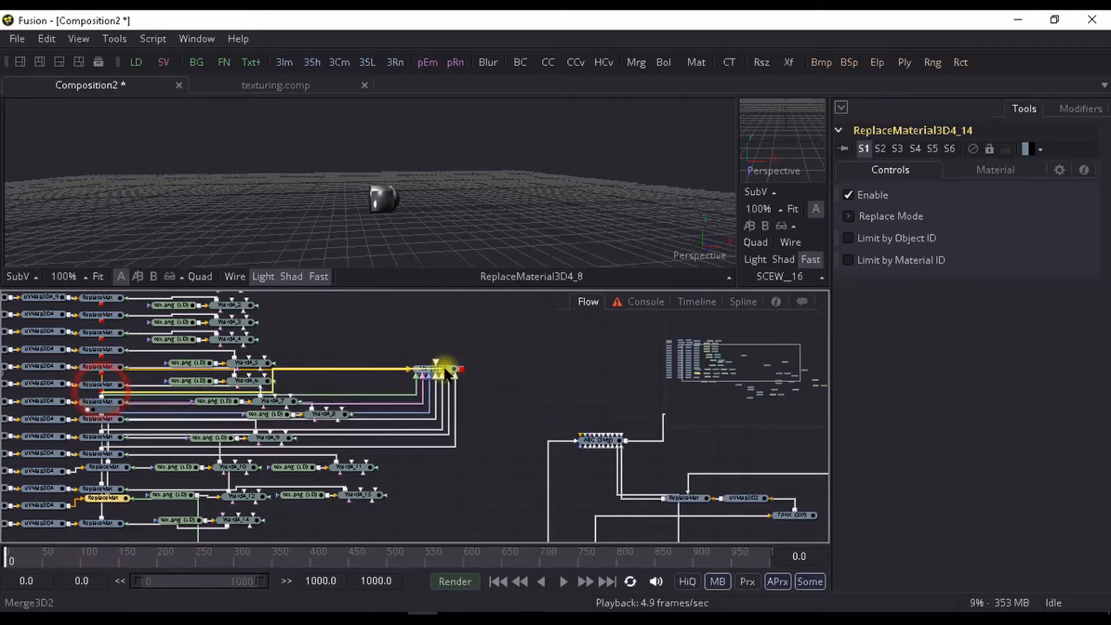
pyautogui.moveTo(102, 379); pyautogui.dragTo(446, 367)
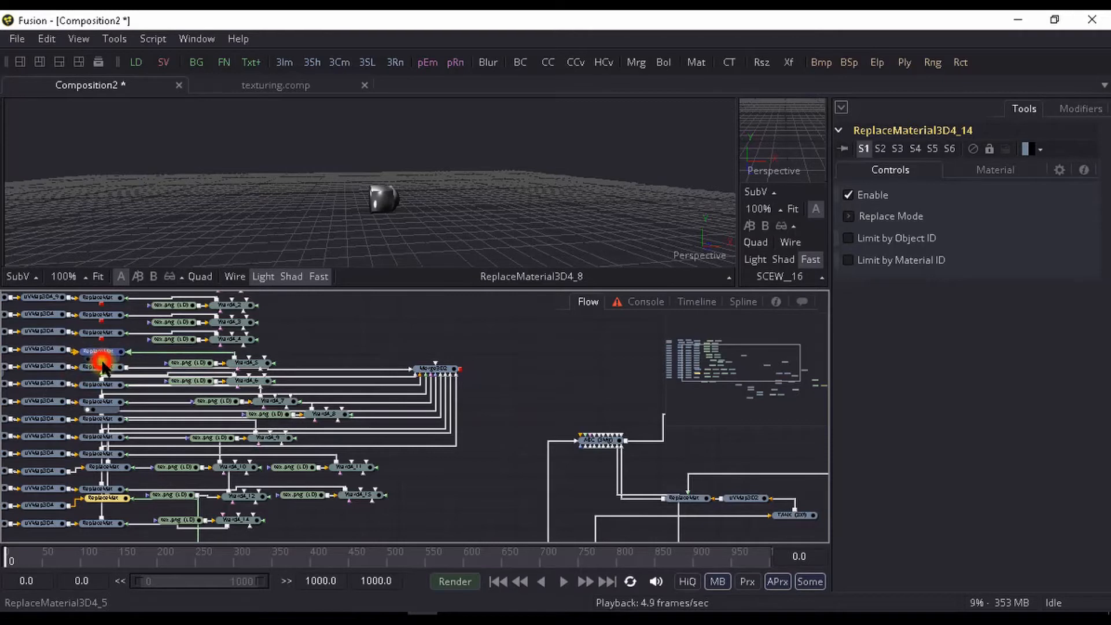
pyautogui.moveTo(104, 365); pyautogui.dragTo(436, 369)
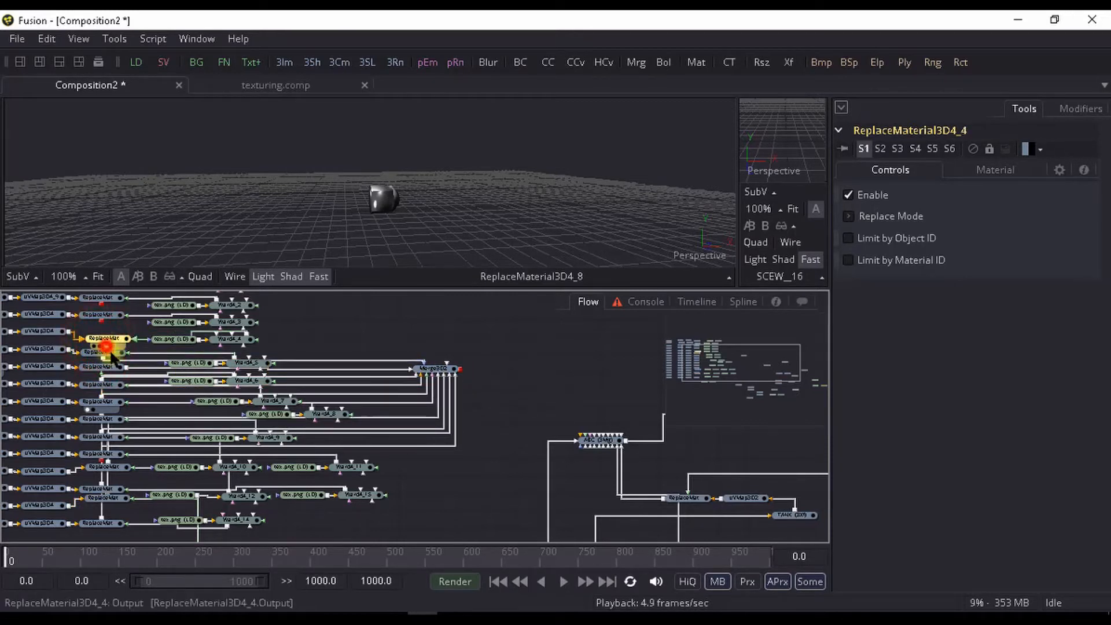
pyautogui.moveTo(109, 355); pyautogui.dragTo(422, 367)
pyautogui.scroll(2, 405, 382)
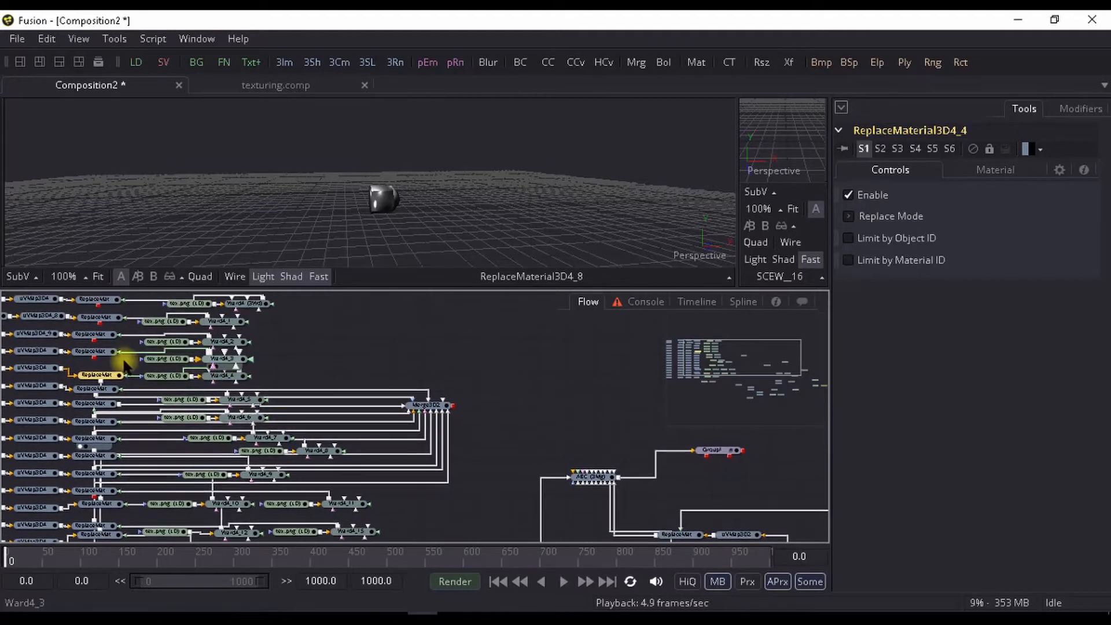
pyautogui.moveTo(155, 396); pyautogui.dragTo(442, 404)
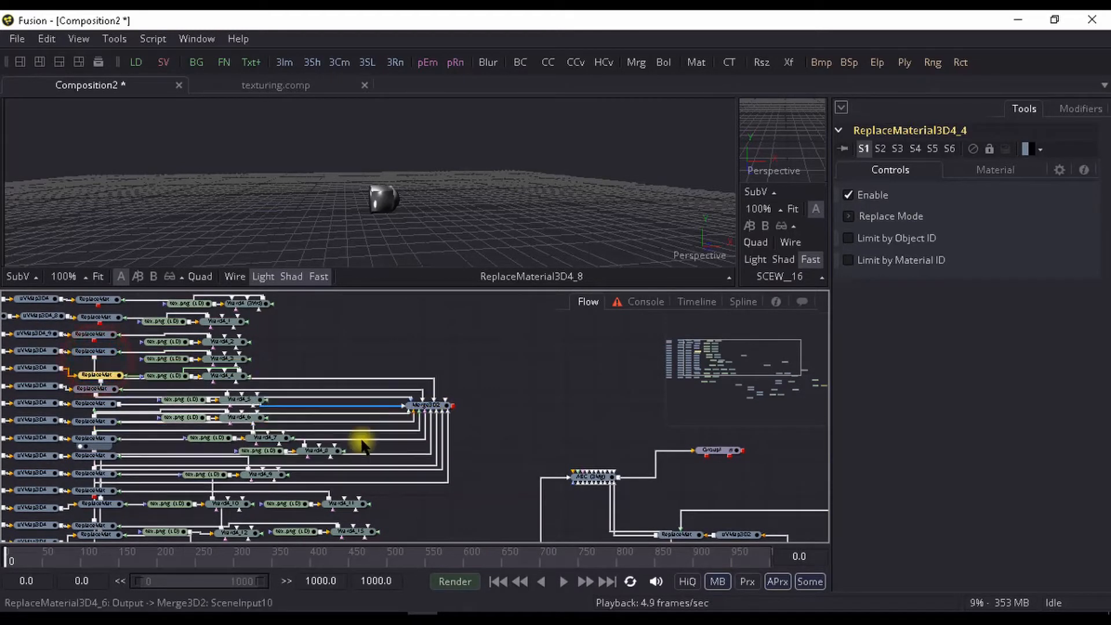
# - Connect the topmost screw branches' Replace Material 3D nodes and the remaining ReplaceMaterial3D4_11 to Merge3D2
pyautogui.scroll(1, 365, 442)
pyautogui.moveTo(100, 375); pyautogui.dragTo(436, 434)
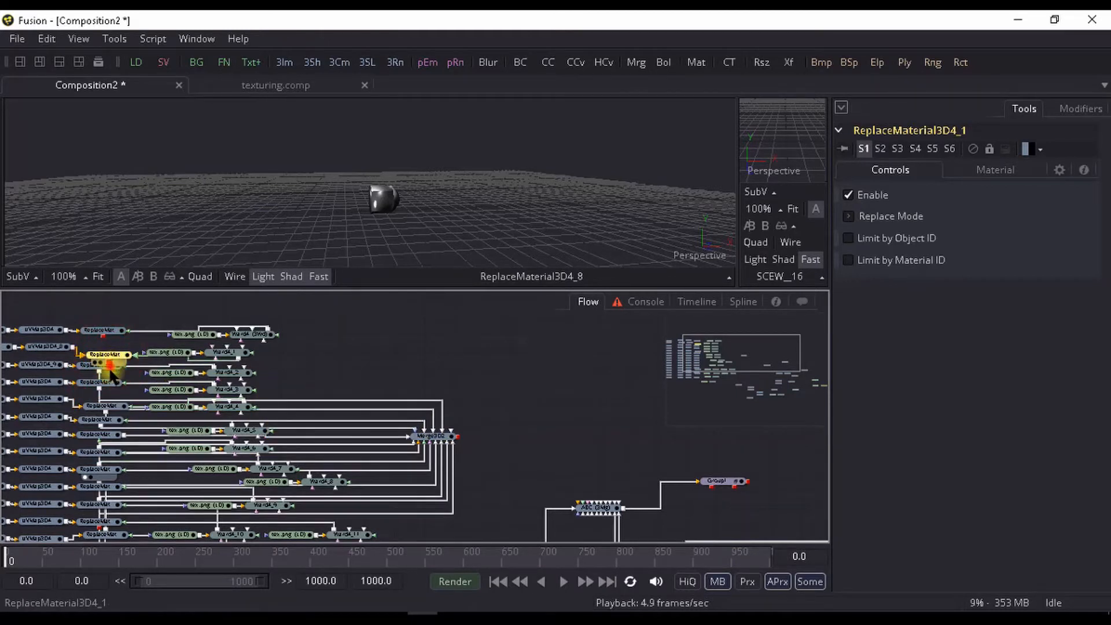
pyautogui.moveTo(117, 393); pyautogui.dragTo(442, 436)
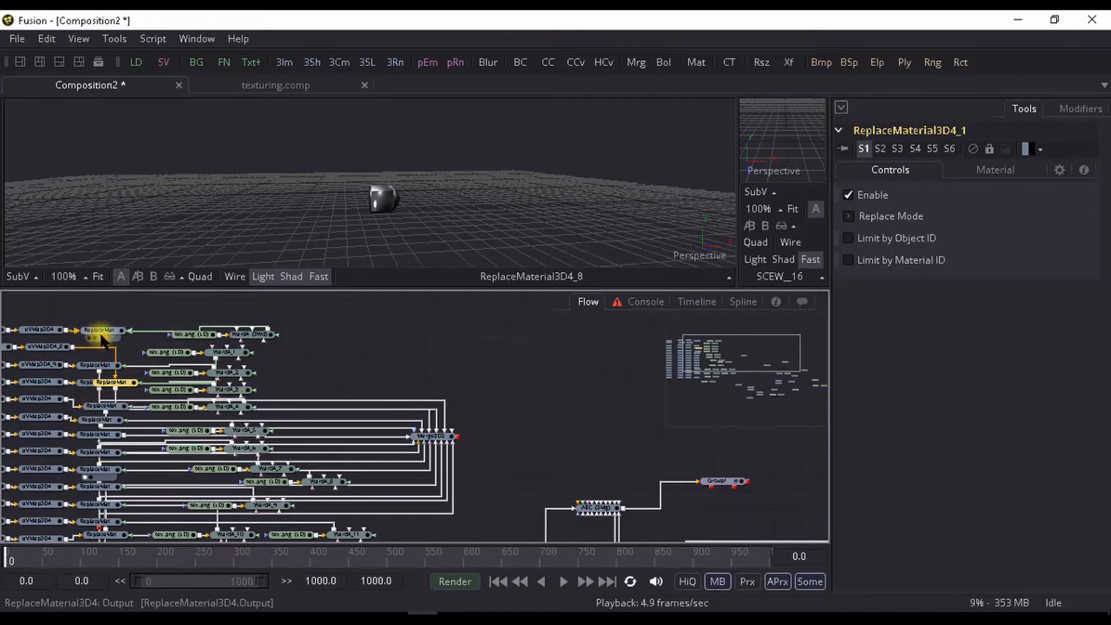
pyautogui.moveTo(100, 331); pyautogui.dragTo(442, 439)
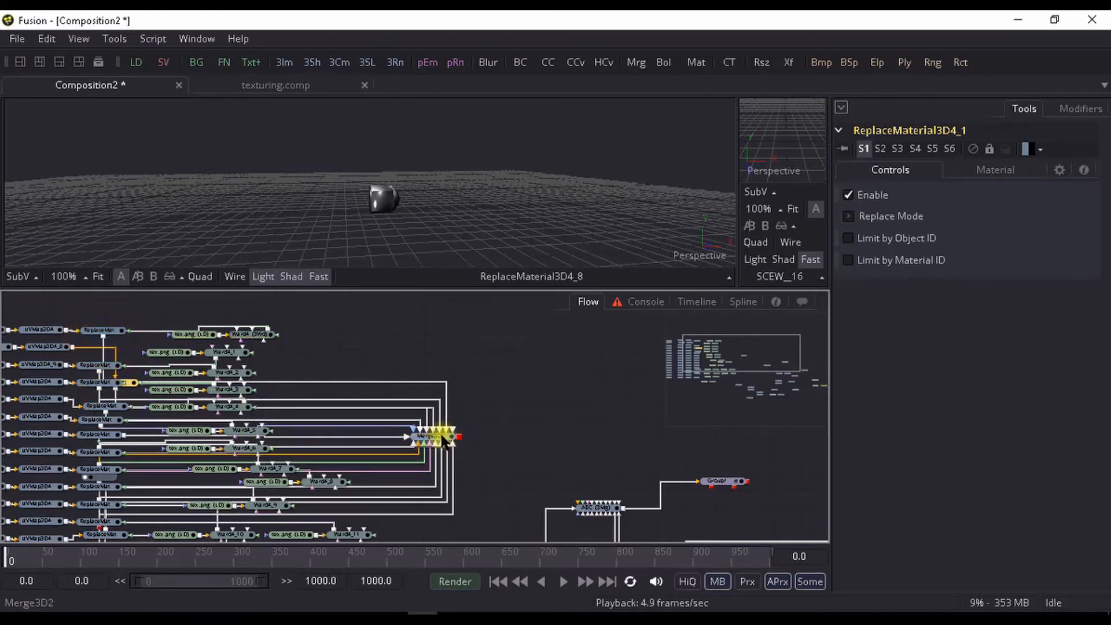
pyautogui.scroll(-3, 248, 446)
pyautogui.moveTo(97, 455); pyautogui.dragTo(447, 368)
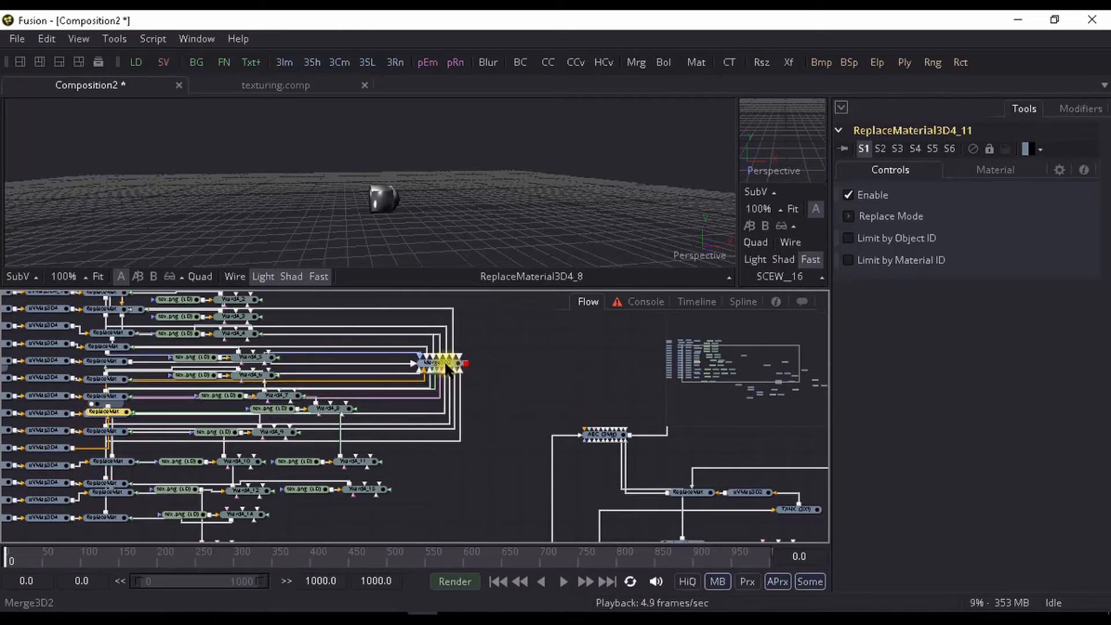
# - Display Merge3D2 in the main viewer and inspect the merged screws
pyautogui.click(446, 366)
pyautogui.scroll(-5, 467, 196)
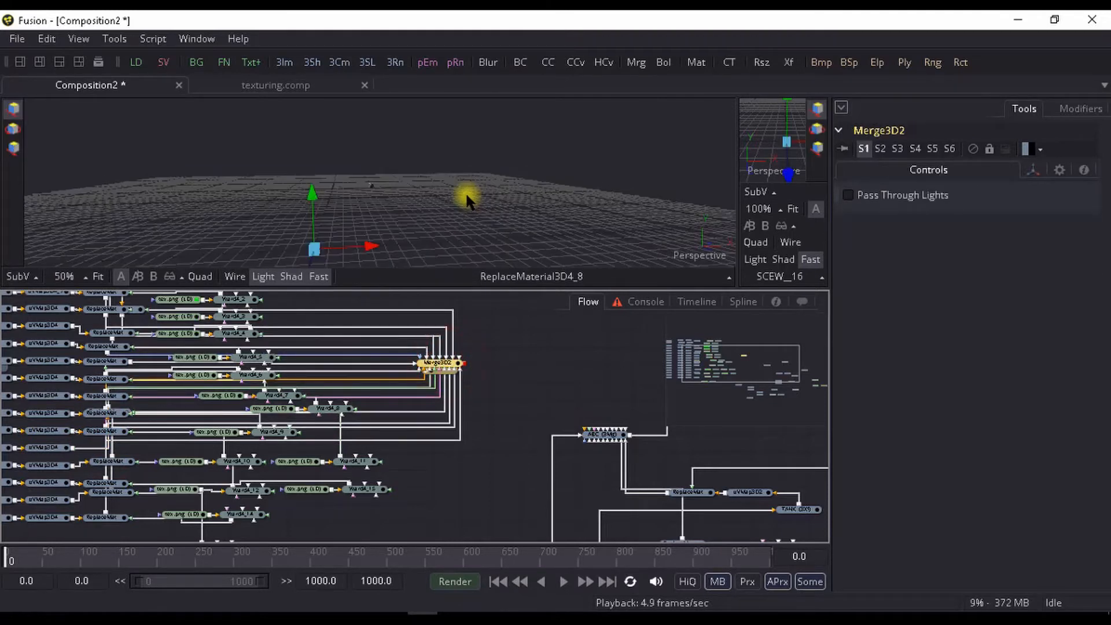
pyautogui.press('1')
pyautogui.scroll(7, 467, 196)
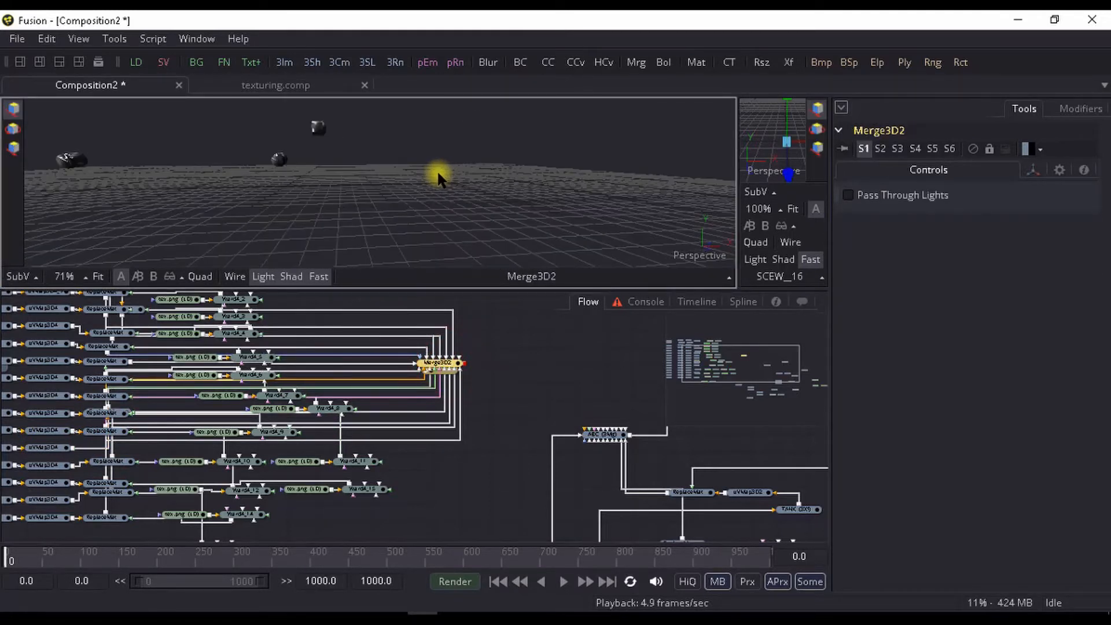
pyautogui.moveTo(438, 176); pyautogui.dragTo(573, 231)
pyautogui.scroll(-2, 583, 199)
# - Connect the output of the screws' Merge3D2 to the ABC merge node of the container
pyautogui.moveTo(492, 365); pyautogui.dragTo(348, 369)
pyautogui.scroll(1, 216, 354)
pyautogui.scroll(-1, 339, 350)
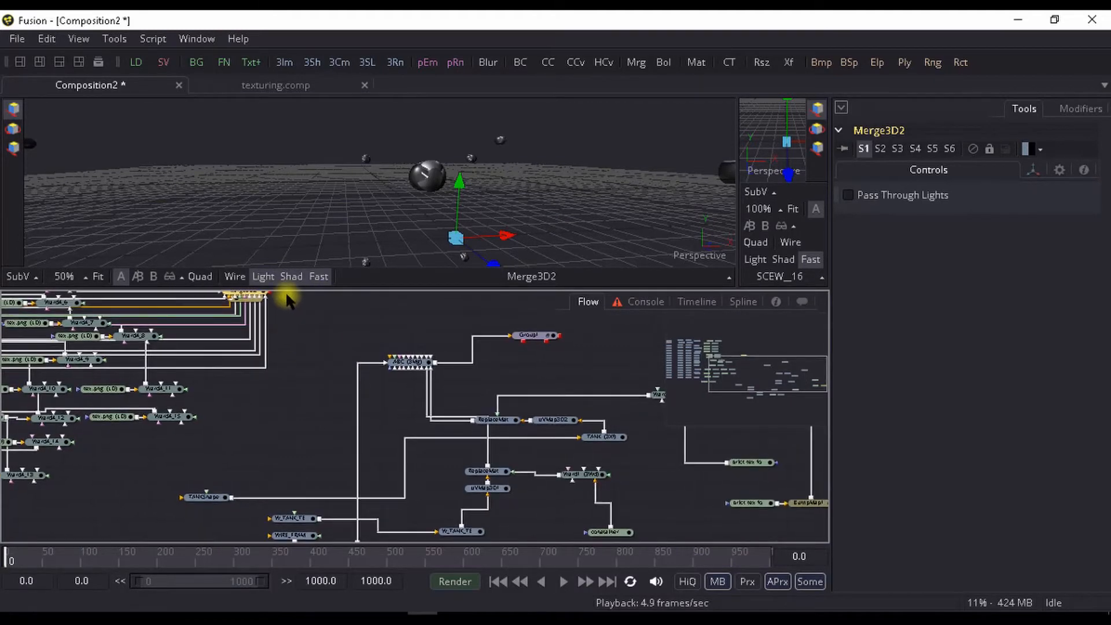
pyautogui.moveTo(283, 322); pyautogui.dragTo(276, 346)
pyautogui.moveTo(313, 312); pyautogui.dragTo(405, 387)
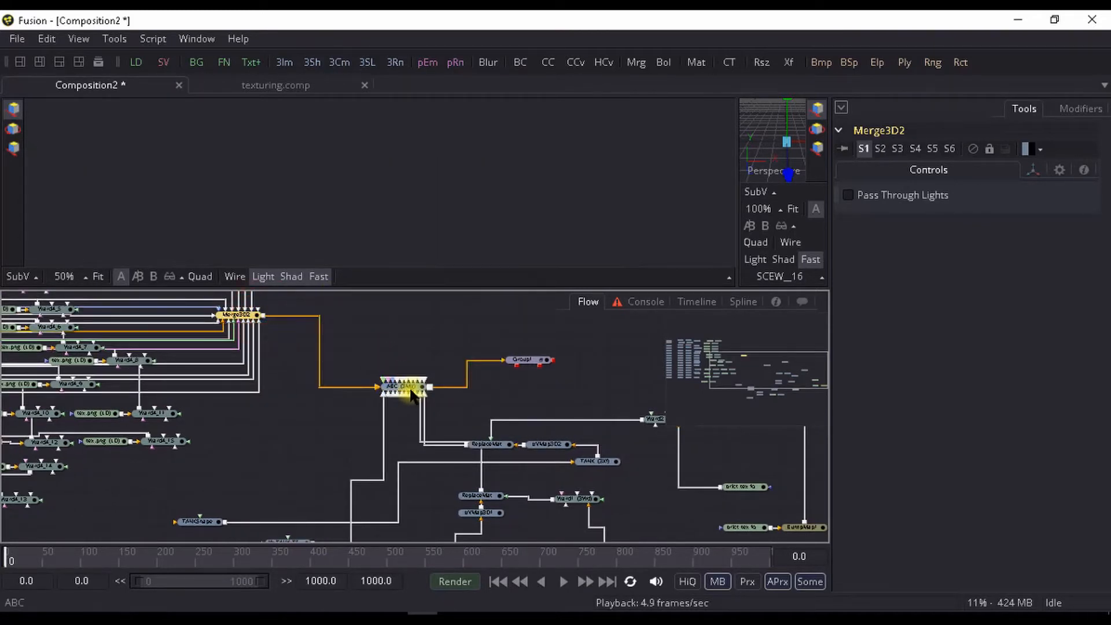
# - Display the ABC merge in the main viewer and inspect the whole container together with its screws
pyautogui.click(408, 388)
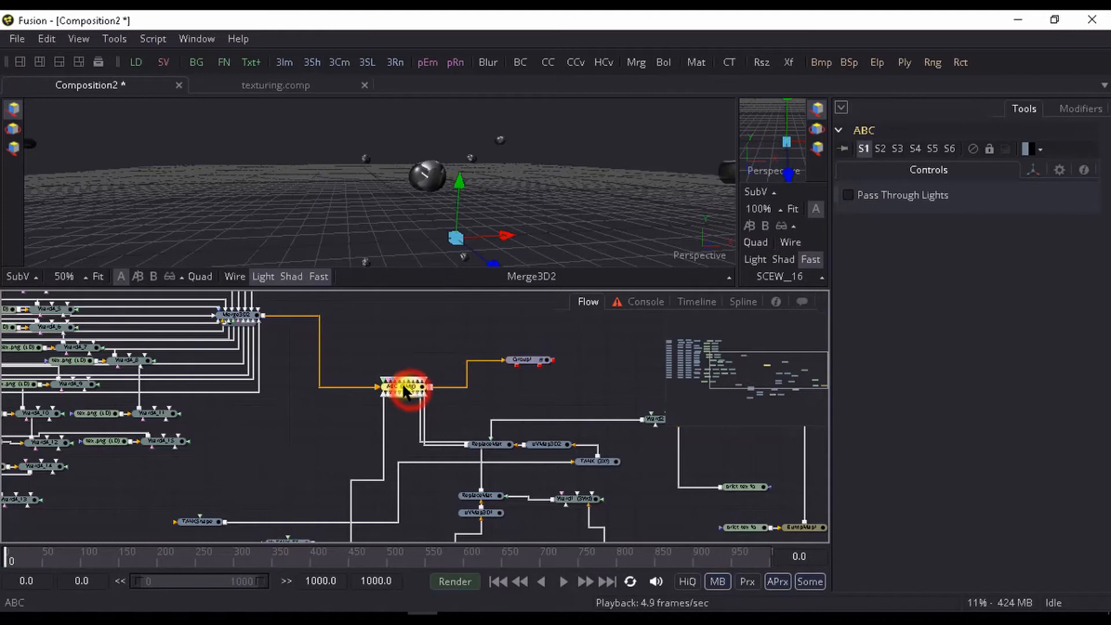
pyautogui.press('1')
pyautogui.moveTo(431, 219); pyautogui.dragTo(392, 190)
pyautogui.scroll(-3, 234, 261)
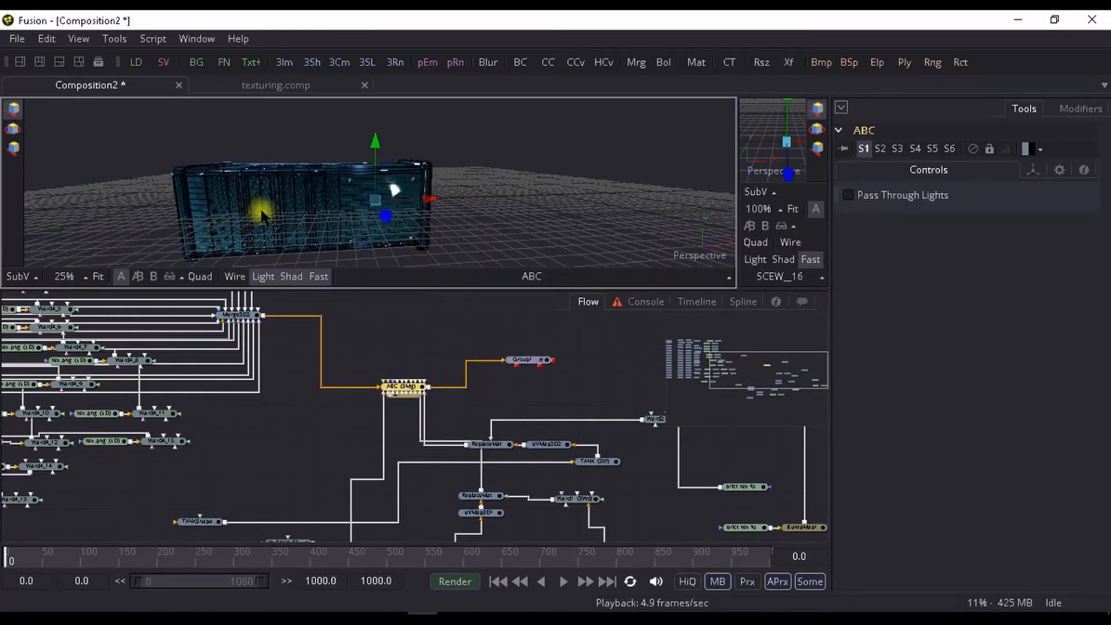
pyautogui.moveTo(261, 211); pyautogui.dragTo(318, 228)
# - Look inside Group1 after the ABC merge and ungroup it into its separate Merge 3D and point light nodes
pyautogui.moveTo(659, 485); pyautogui.dragTo(304, 459)
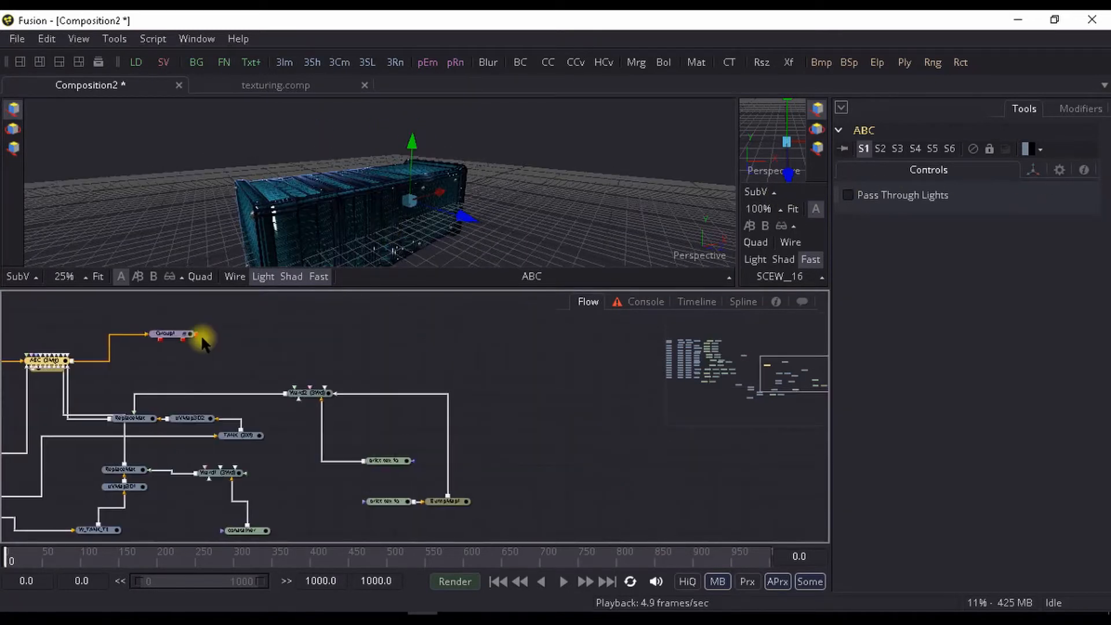
pyautogui.click(186, 337)
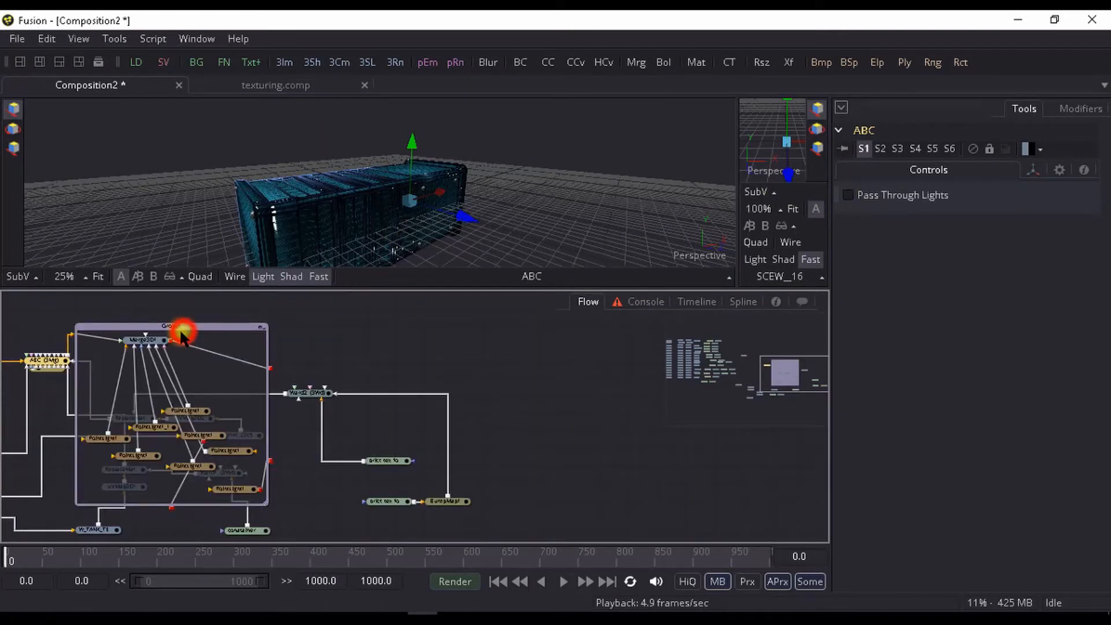
pyautogui.click(266, 328)
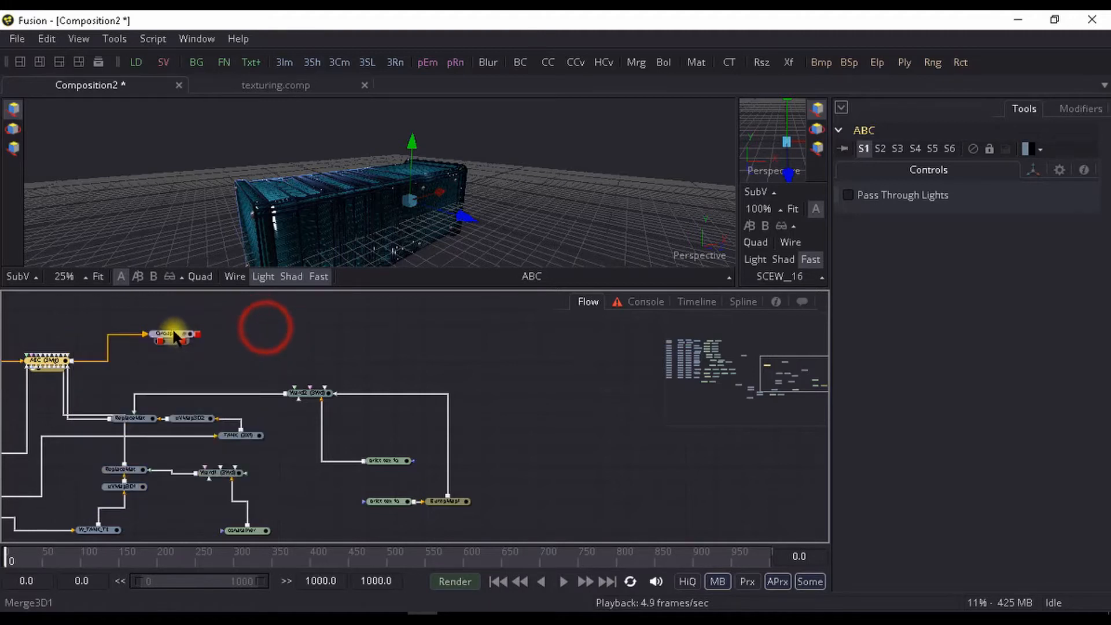
pyautogui.click(177, 336)
pyautogui.rightClick(172, 334)
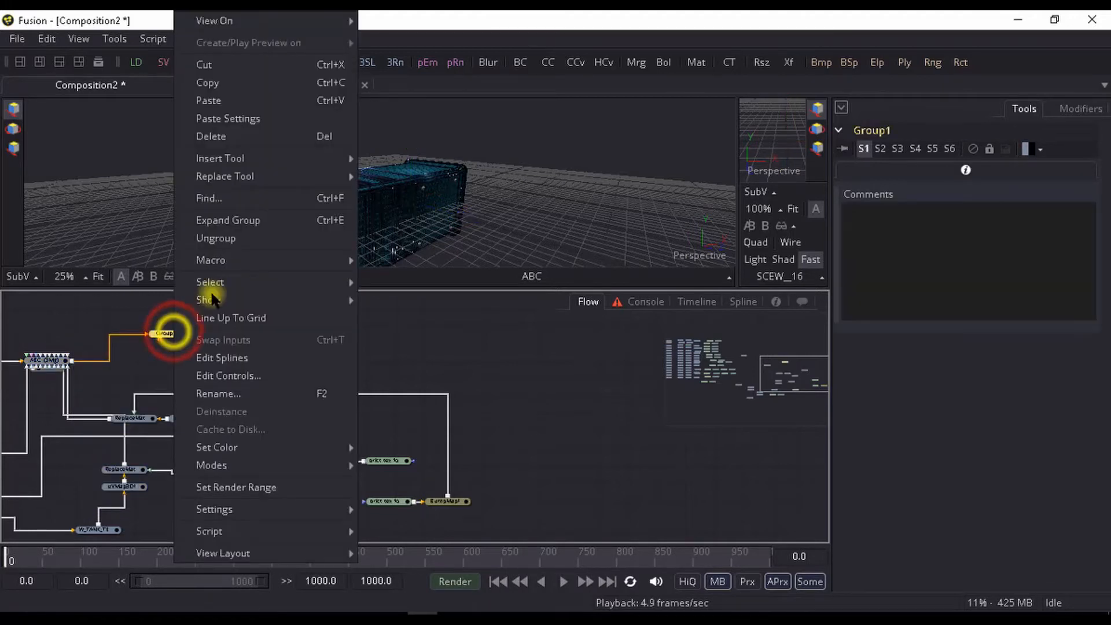
pyautogui.click(219, 240)
pyautogui.scroll(3, 278, 392)
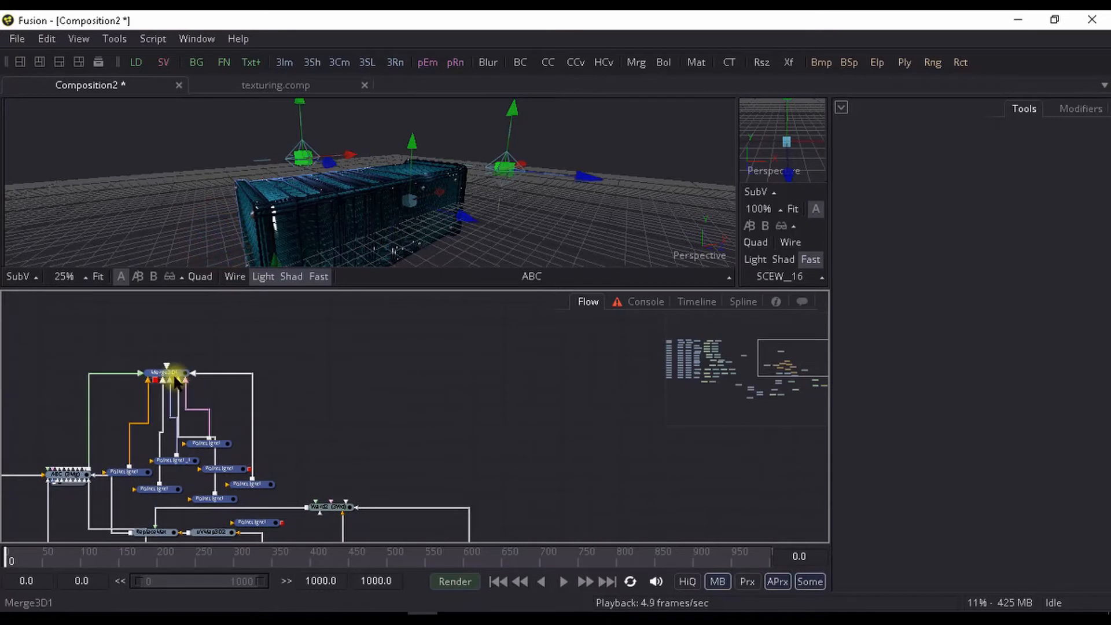
# - Display Merge3D1 in the main viewer and inspect the container with its point lights from several angles
pyautogui.click(172, 376)
pyautogui.press('1')
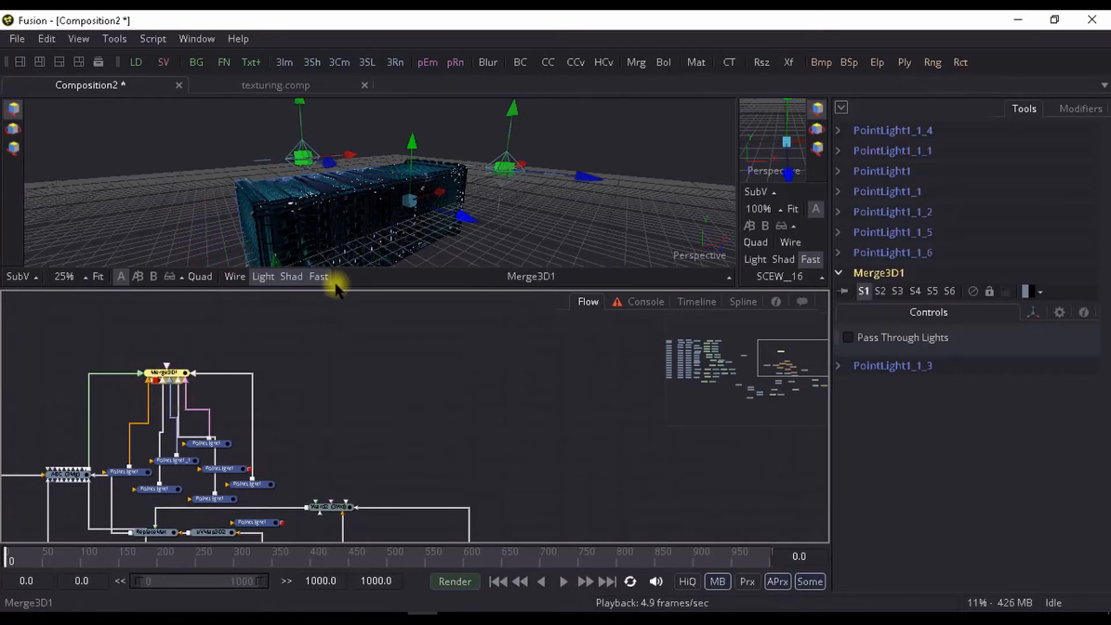
pyautogui.moveTo(361, 222); pyautogui.dragTo(449, 235)
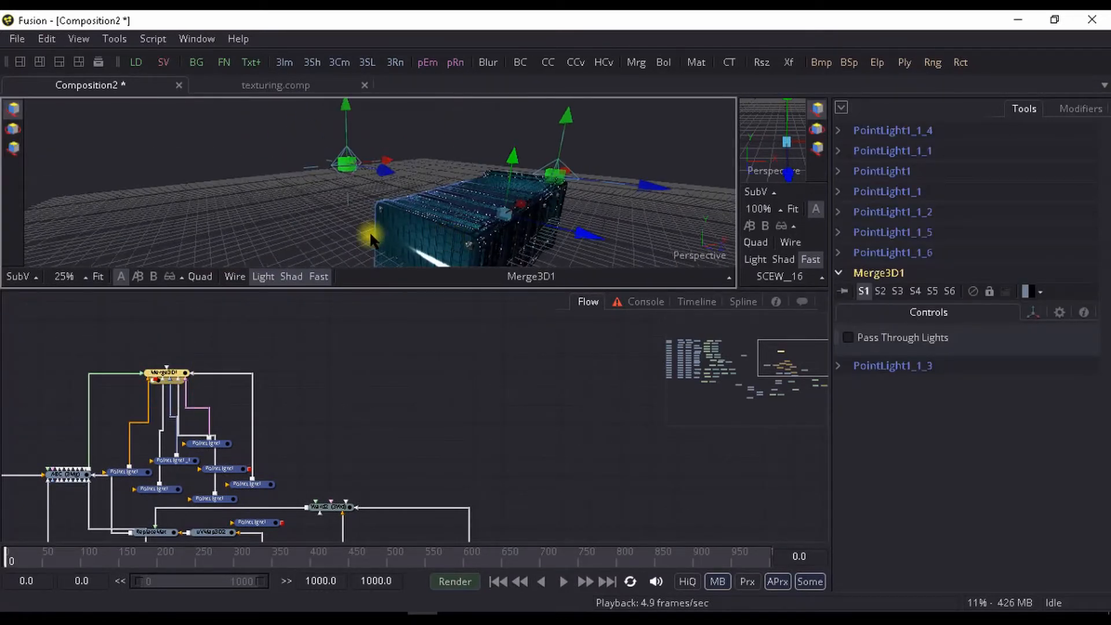
pyautogui.moveTo(370, 239)
pyautogui.mouseDown()
pyautogui.moveTo(427, 228)
pyautogui.moveTo(389, 236)
pyautogui.mouseUp()
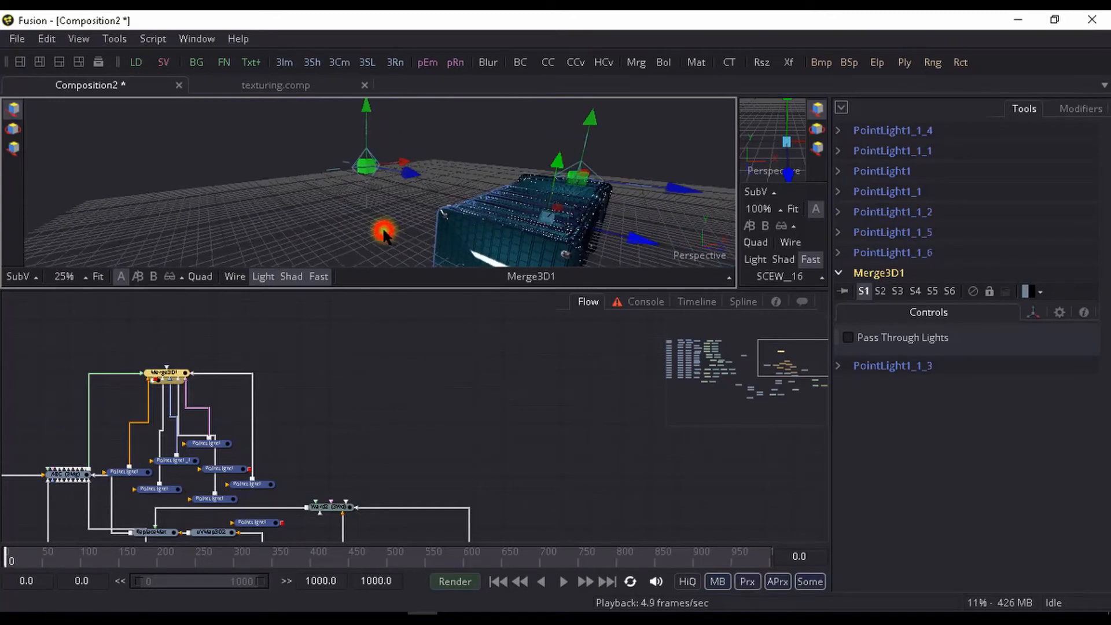
pyautogui.rightClick(315, 393)
pyautogui.click(299, 453)
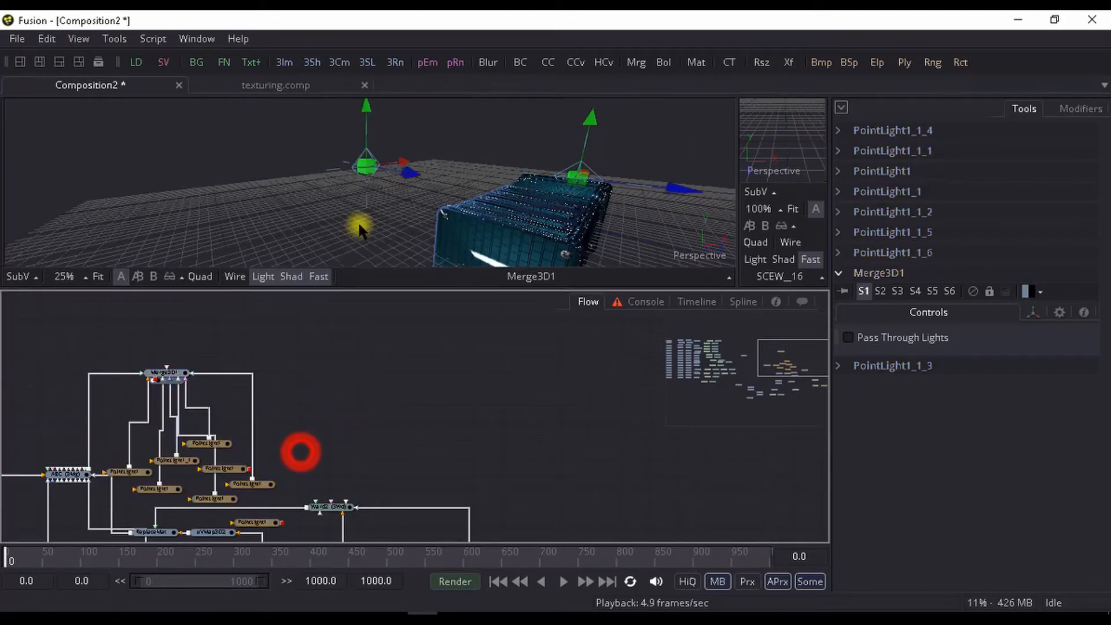
pyautogui.keyDown('alt'); pyautogui.click(381, 221); pyautogui.keyUp('alt')
pyautogui.moveTo(395, 219); pyautogui.dragTo(226, 232)
pyautogui.scroll(1, 184, 178)
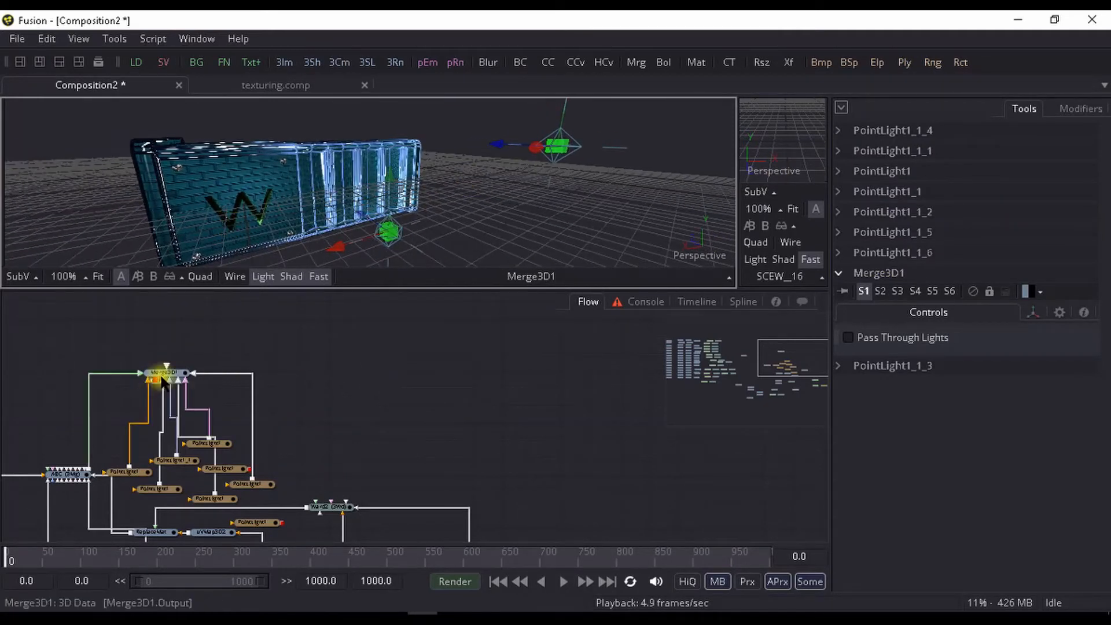
# - Move Merge3D1 away from the point light nodes and add a Renderer 3D after it
pyautogui.moveTo(174, 374); pyautogui.dragTo(299, 347)
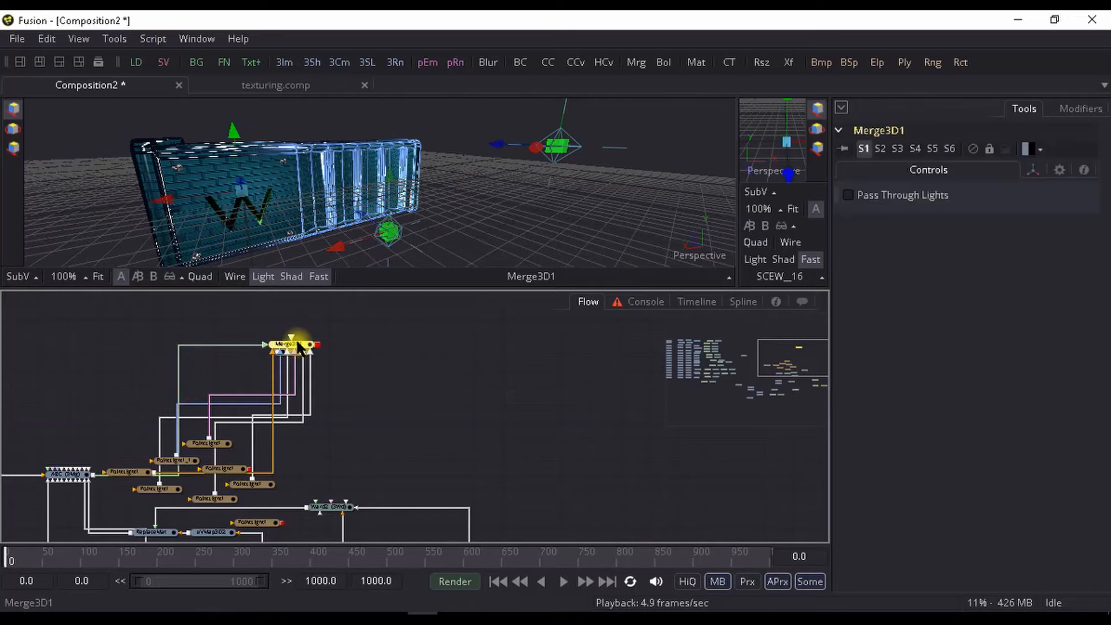
pyautogui.hotkey('ctrl', 'space')
pyautogui.write('me')
pyautogui.write('re')
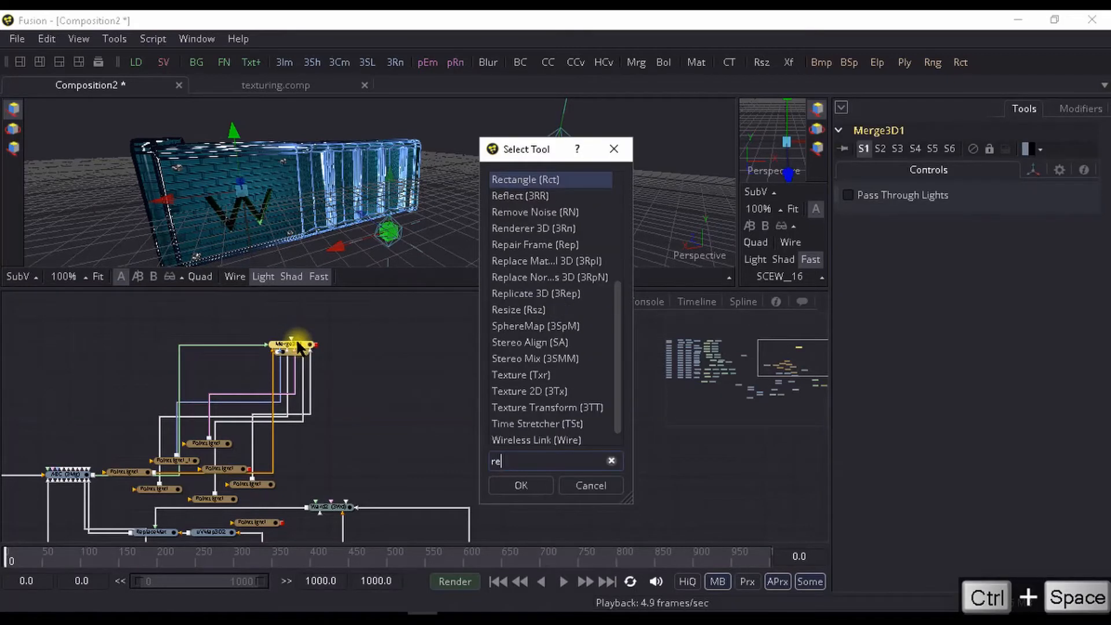
pyautogui.write('nd')
pyautogui.press('Return')
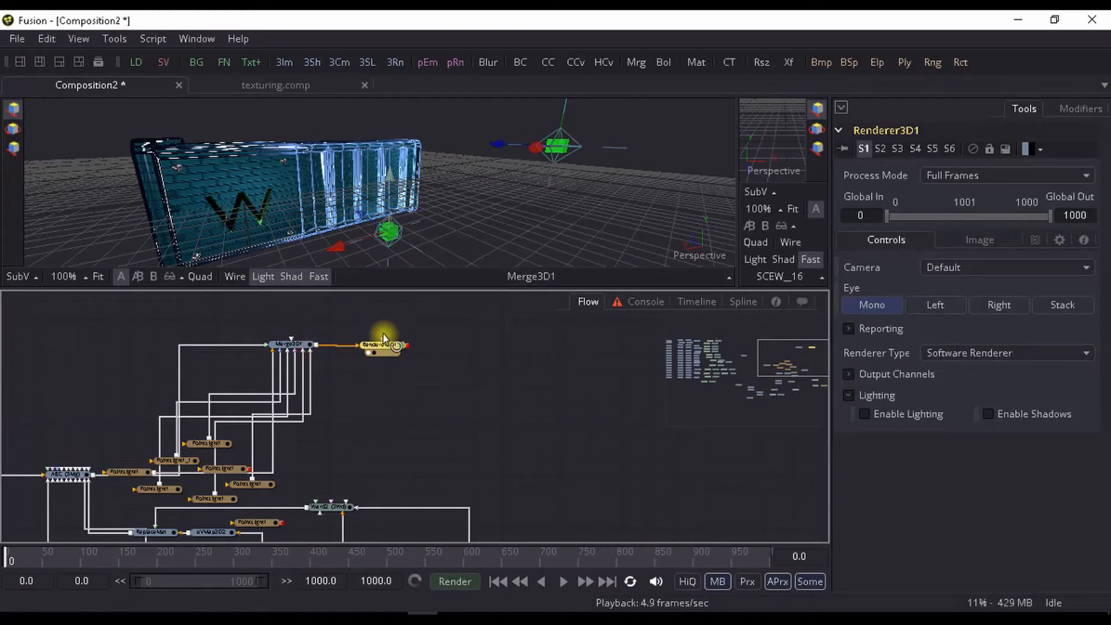
# - Display the Renderer3D1 output in the main viewer, fit the image to the view and shift the Renderer 3D node closer for inspection
pyautogui.press('1')
pyautogui.hotkey('ctrl', 'f')
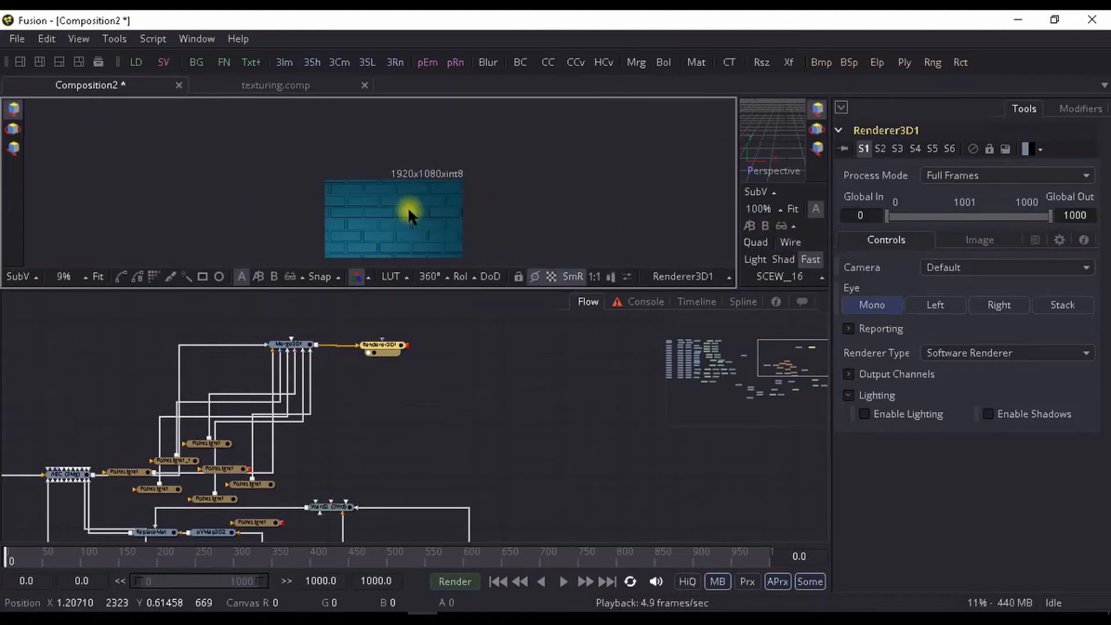
pyautogui.moveTo(407, 207); pyautogui.dragTo(406, 167)
pyautogui.moveTo(370, 343); pyautogui.dragTo(393, 351)
pyautogui.scroll(3, 393, 354)
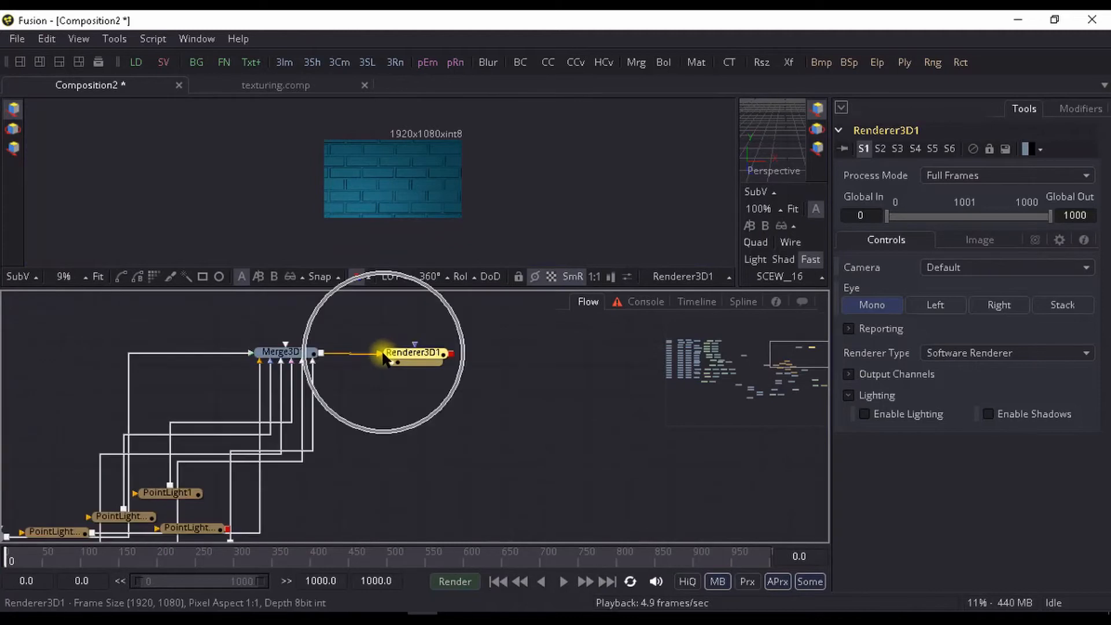
# - Delete the Renderer3D1 node and display Merge3D1 in the main viewer again
pyautogui.scroll(-3, 379, 370)
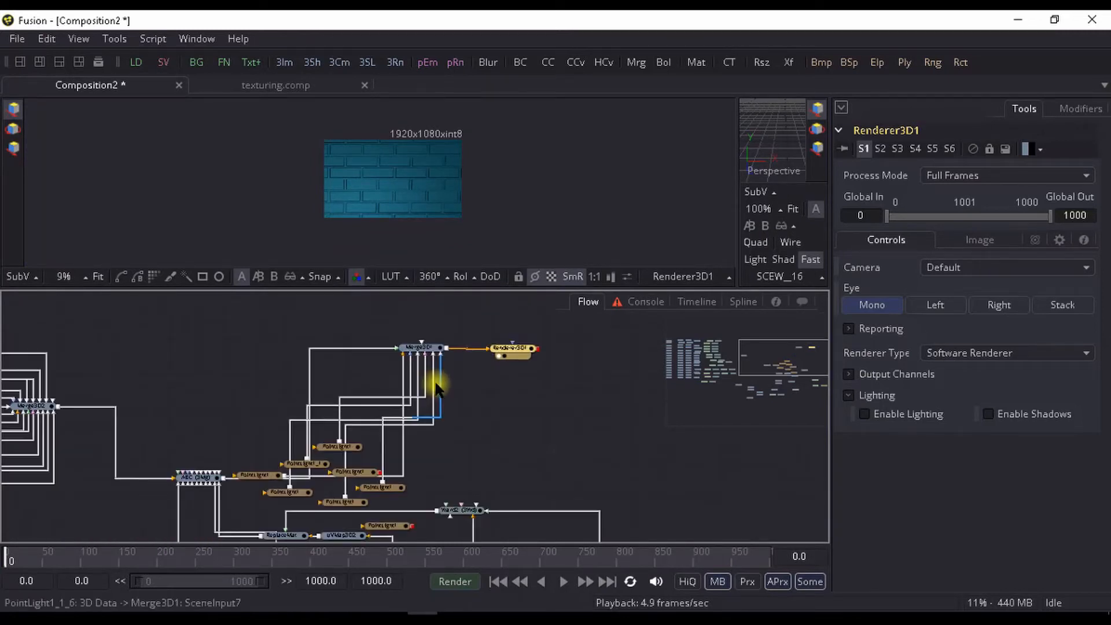
pyautogui.scroll(2, 387, 220)
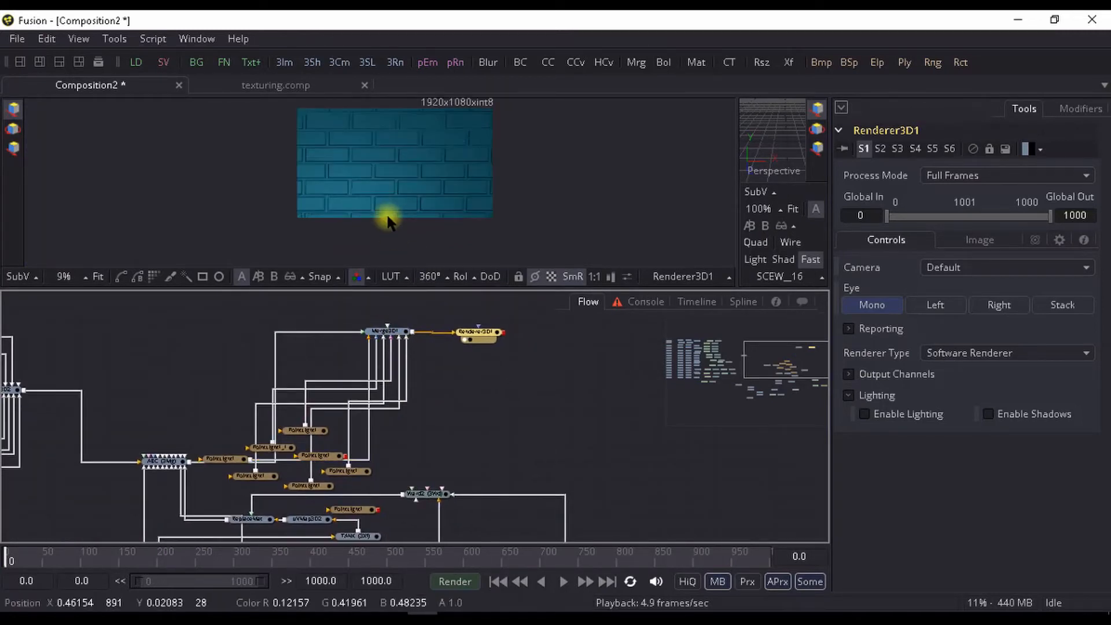
pyautogui.scroll(-2, 388, 220)
pyautogui.click(391, 331)
pyautogui.click(469, 332)
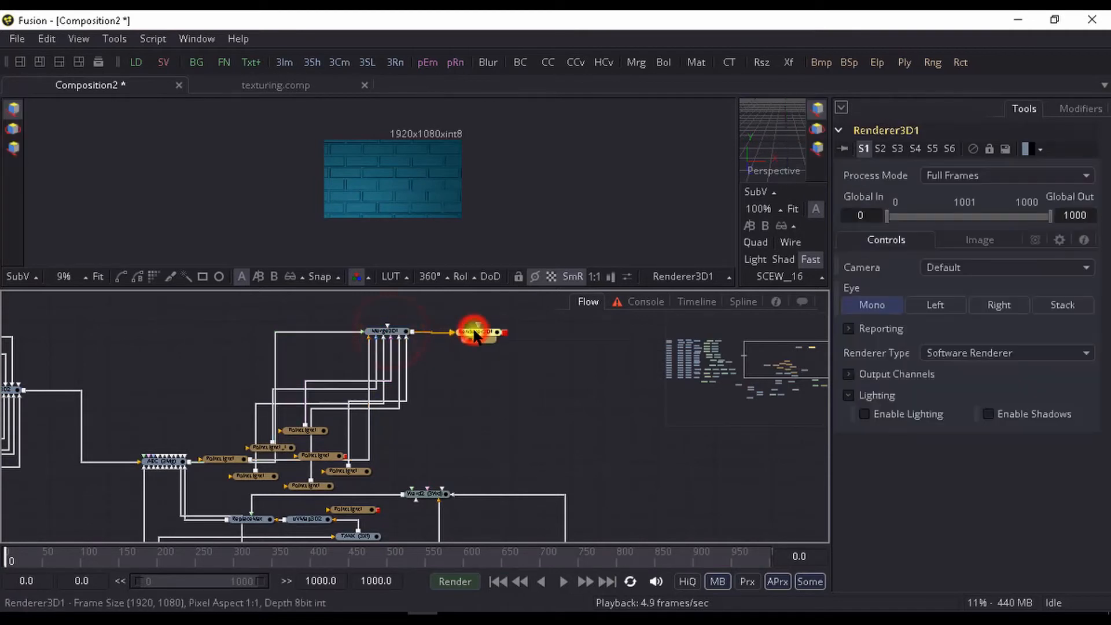
pyautogui.press('Delete')
pyautogui.moveTo(442, 389); pyautogui.dragTo(420, 350)
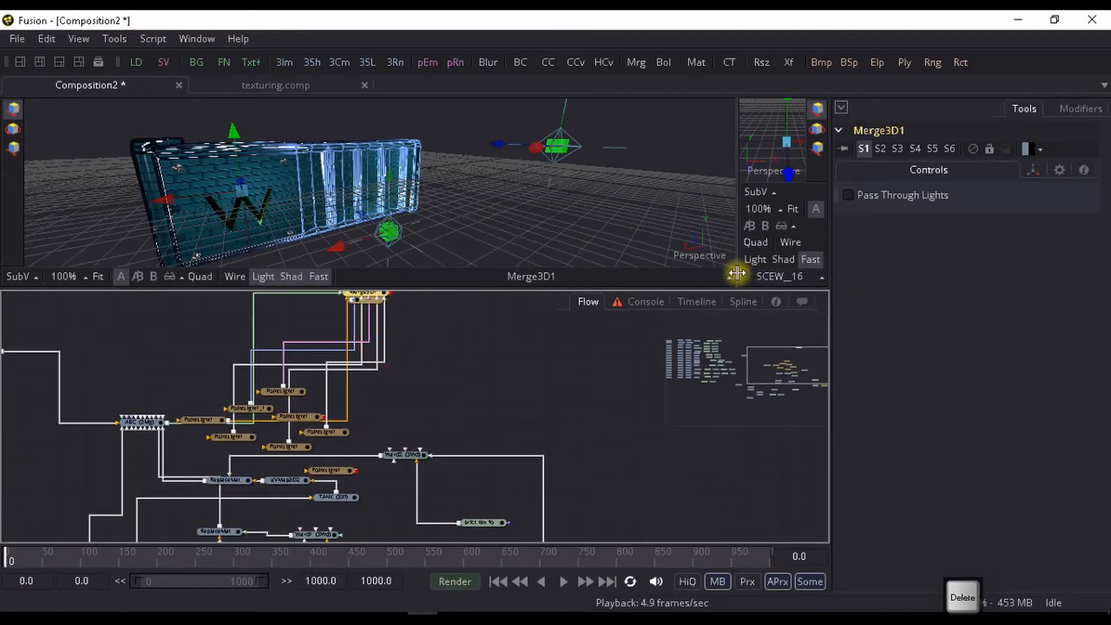
# - Frame the container at an angle in the perspective view, with the W face and the ribbed side filling the viewer
pyautogui.moveTo(433, 184); pyautogui.dragTo(431, 240)
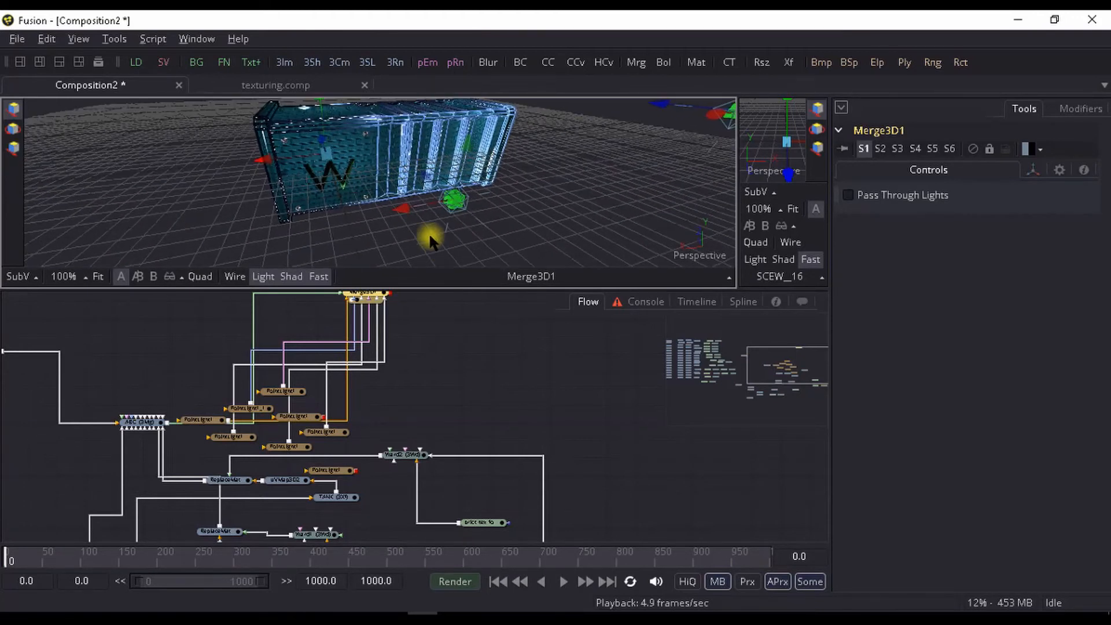
pyautogui.moveTo(385, 186); pyautogui.dragTo(449, 212)
pyautogui.scroll(2, 437, 233)
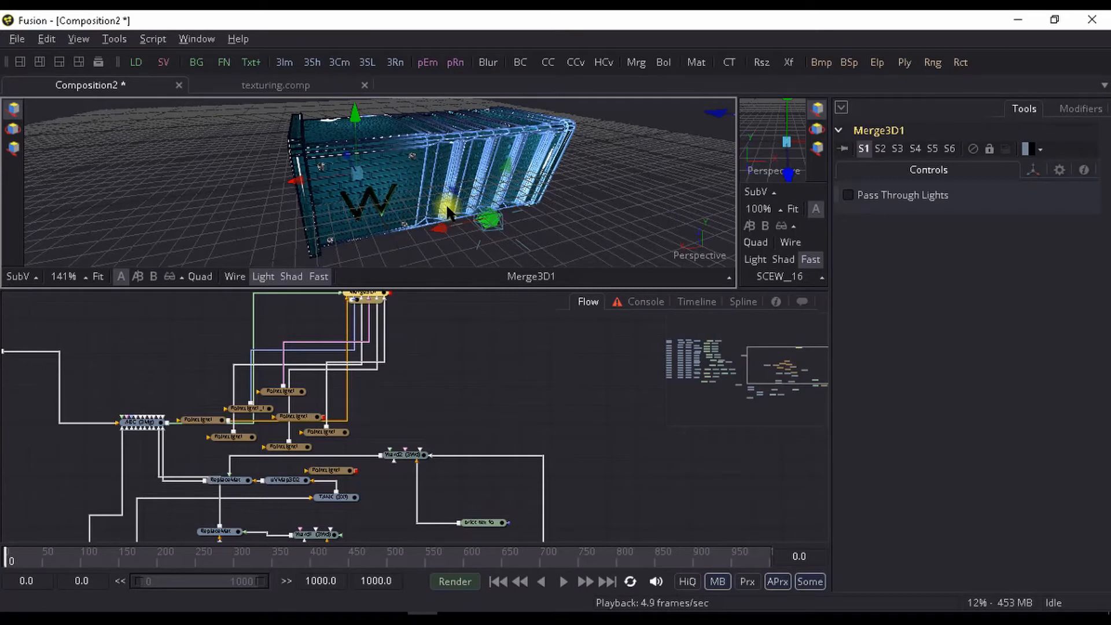
pyautogui.scroll(1, 449, 213)
pyautogui.moveTo(449, 213); pyautogui.dragTo(454, 216)
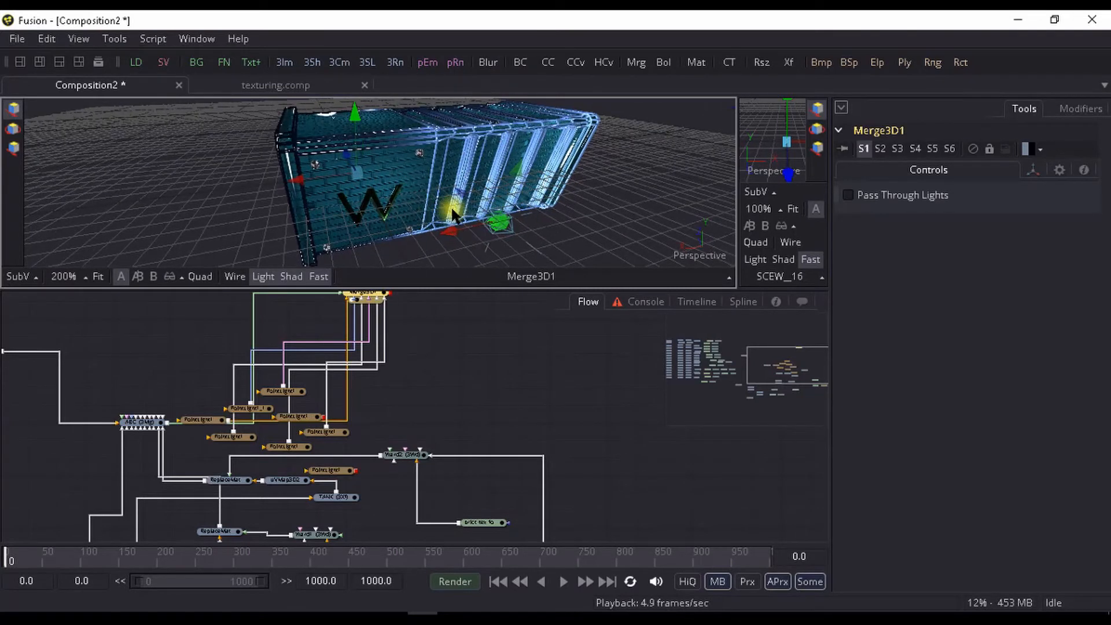
# - Add a Camera 3D node connected to Merge3D1 and place it clear of the point light nodes
pyautogui.moveTo(399, 362); pyautogui.dragTo(359, 368)
pyautogui.click(335, 348)
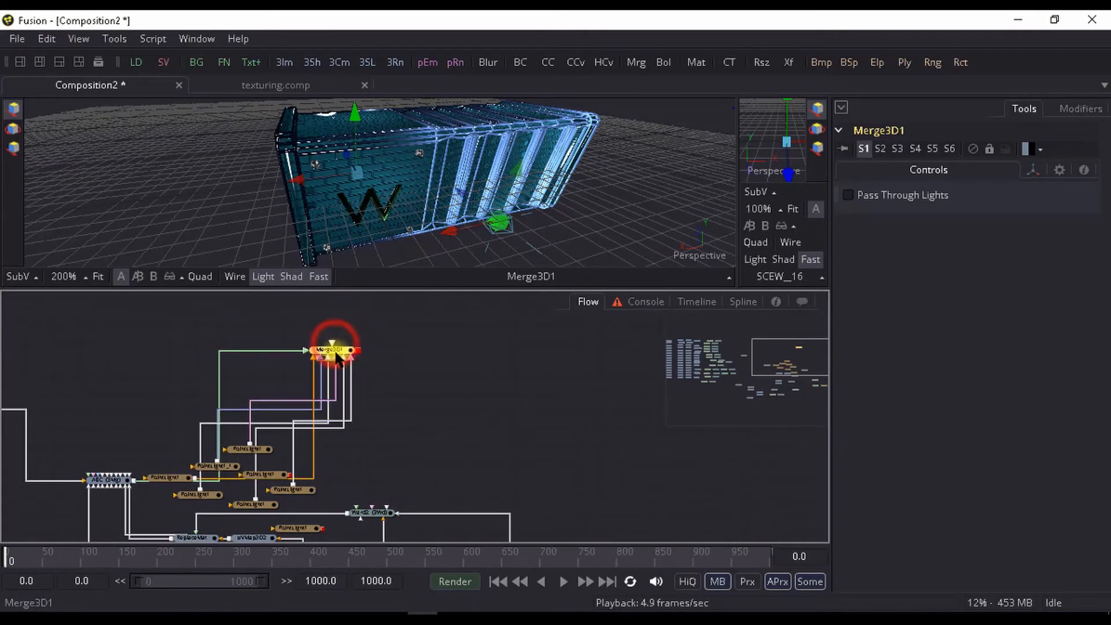
pyautogui.click(328, 351)
pyautogui.moveTo(352, 355); pyautogui.dragTo(320, 362)
pyautogui.hotkey('ctrl', 'space')
pyautogui.write('c')
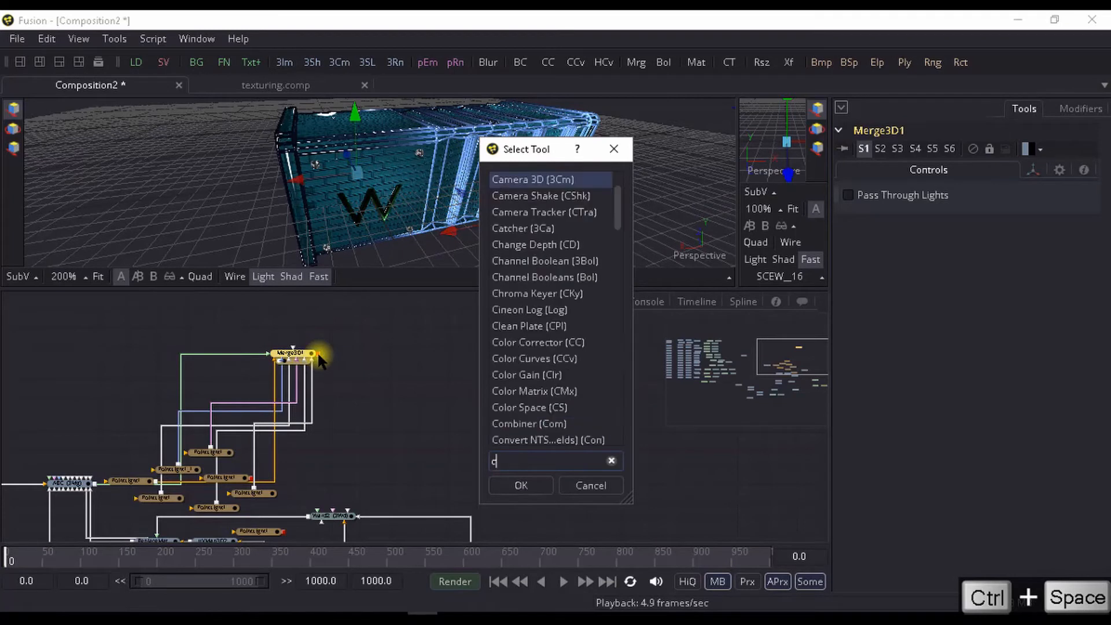
pyautogui.write('maer')
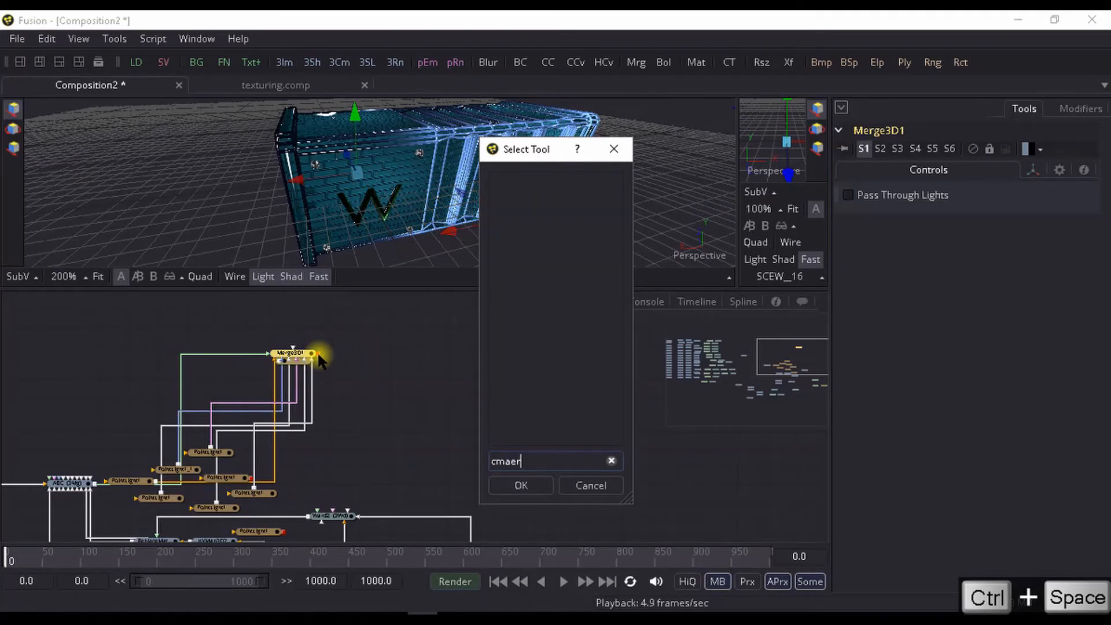
pyautogui.press('BackSpace')
pyautogui.press('BackSpace')
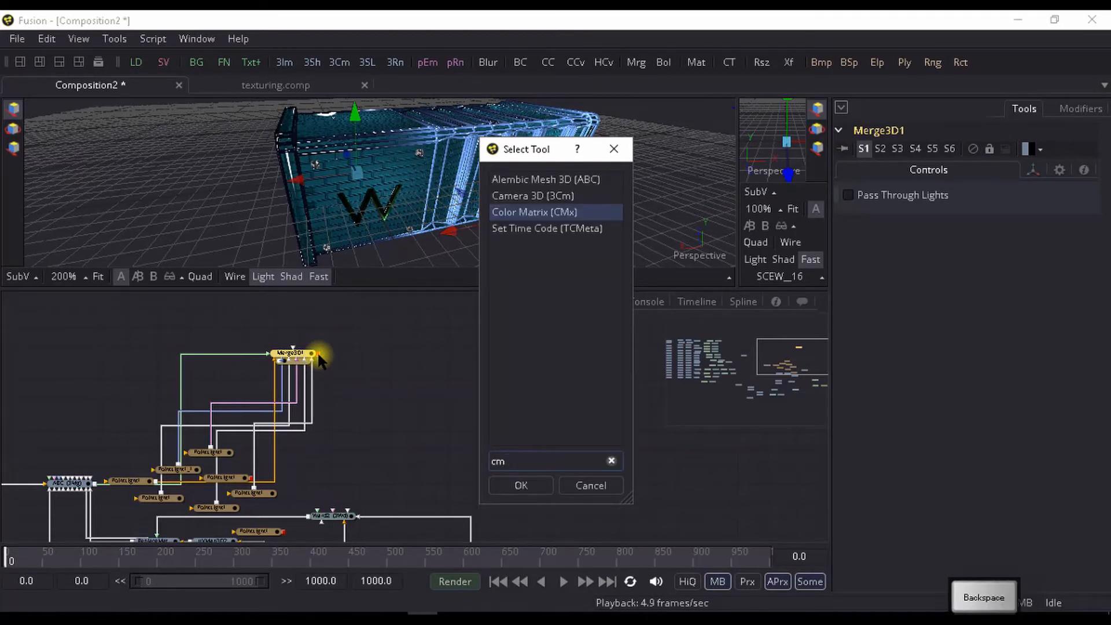
pyautogui.press('Up')
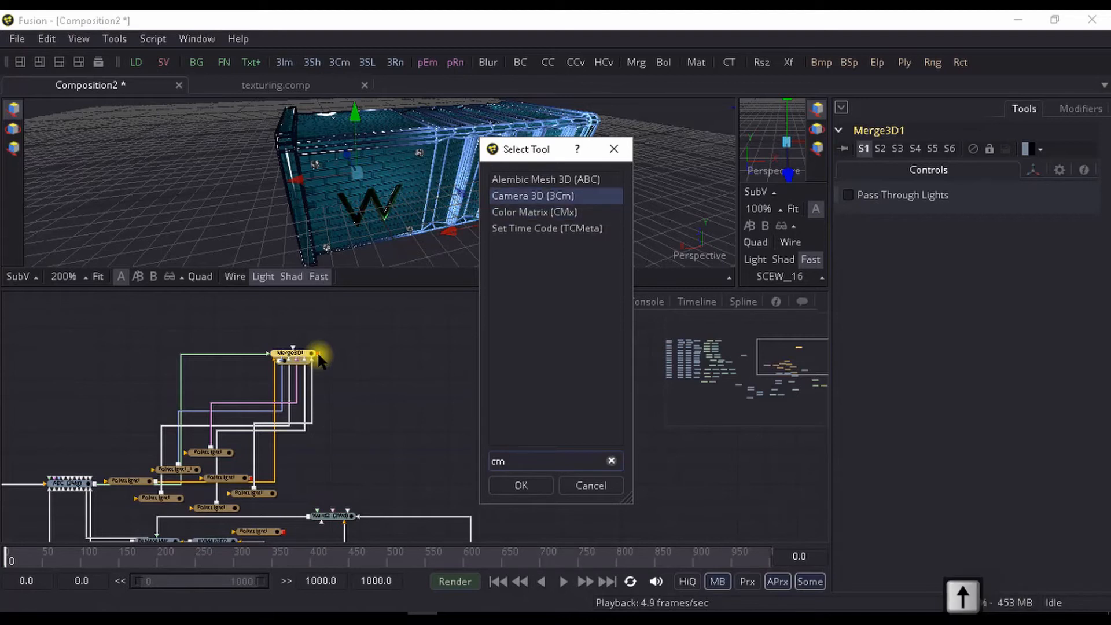
pyautogui.press('Return')
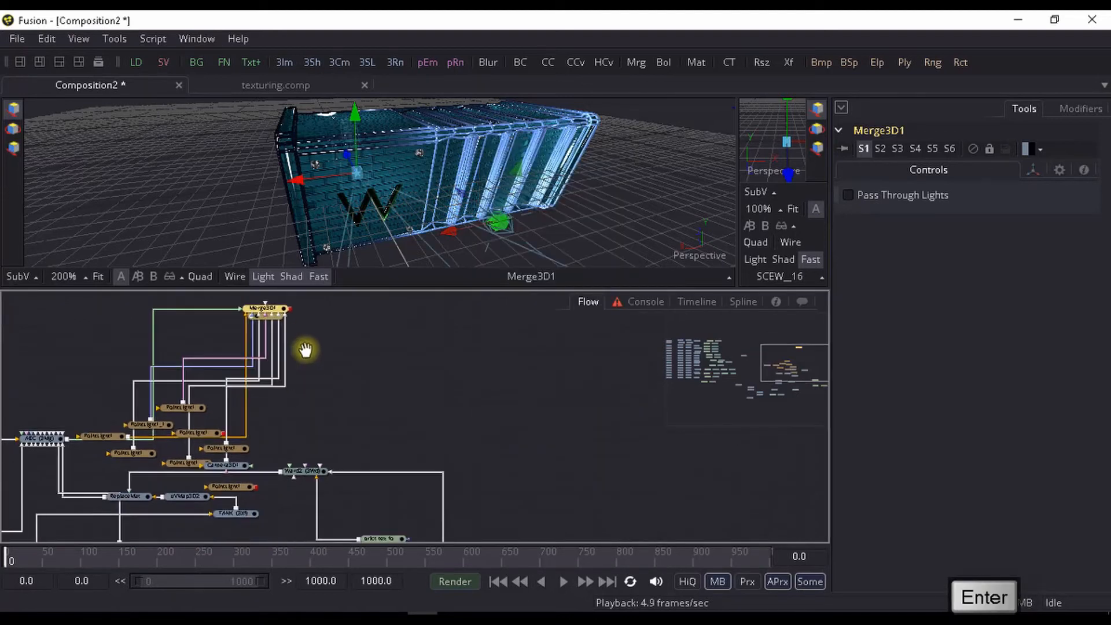
pyautogui.moveTo(228, 459); pyautogui.dragTo(371, 405)
pyautogui.click(370, 406)
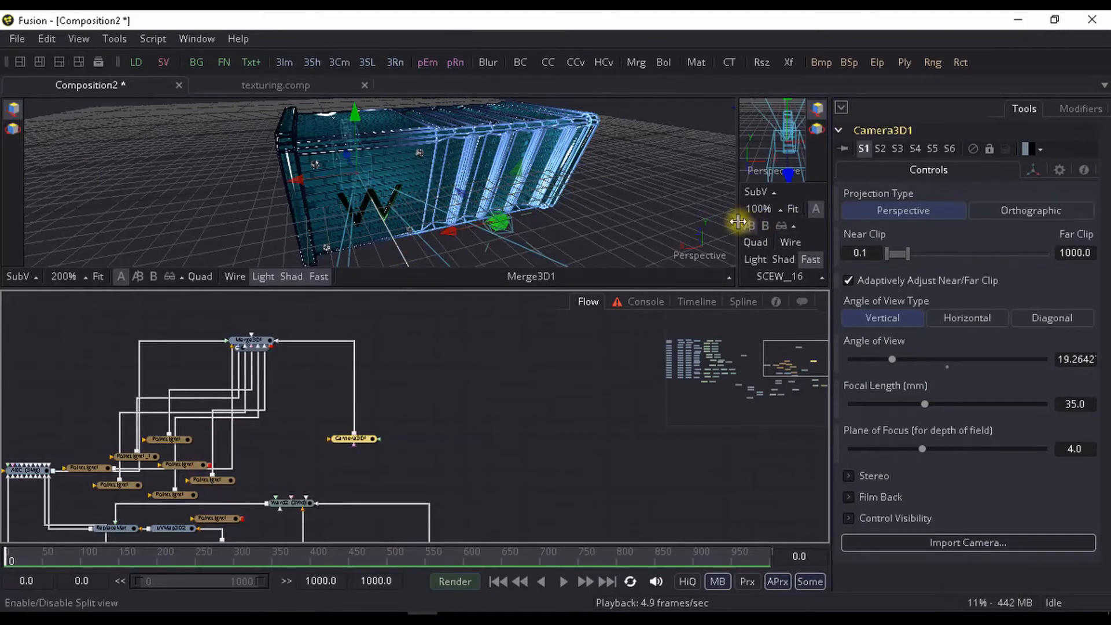
# - Copy the perspective view's PoV to Camera3D1 and look through that camera in the main viewer
pyautogui.rightClick(698, 241)
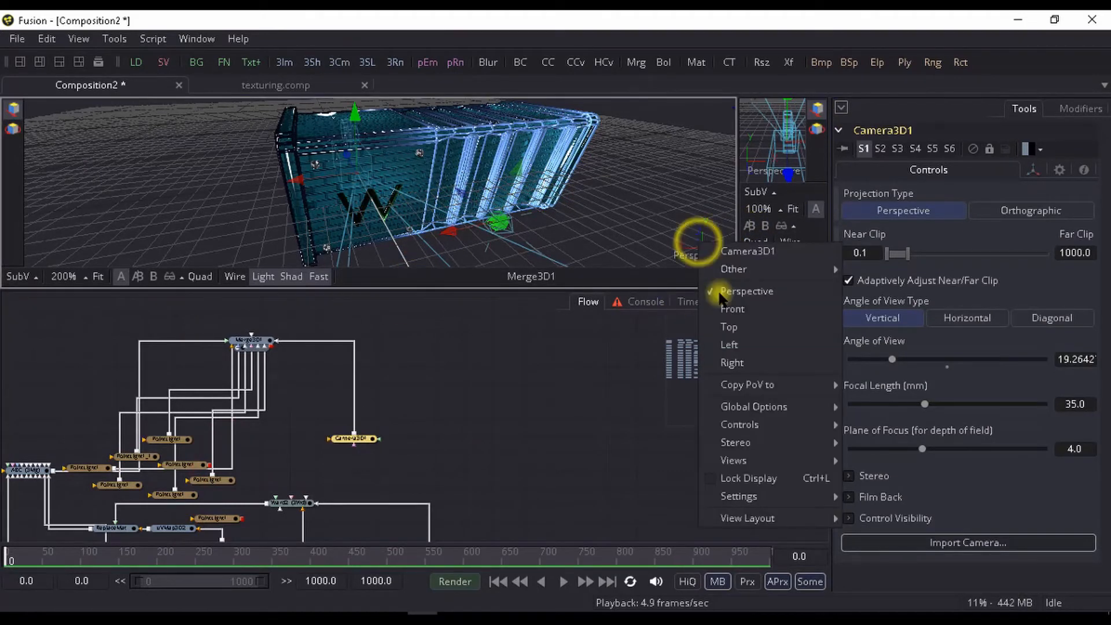
pyautogui.moveTo(732, 385)
pyautogui.click(890, 384)
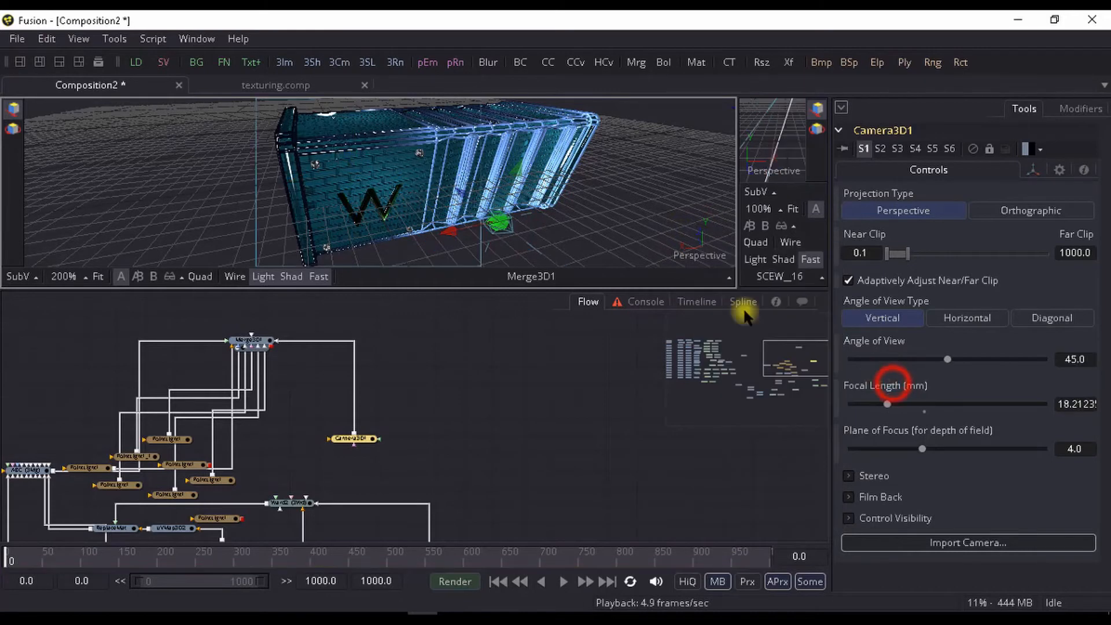
pyautogui.rightClick(701, 249)
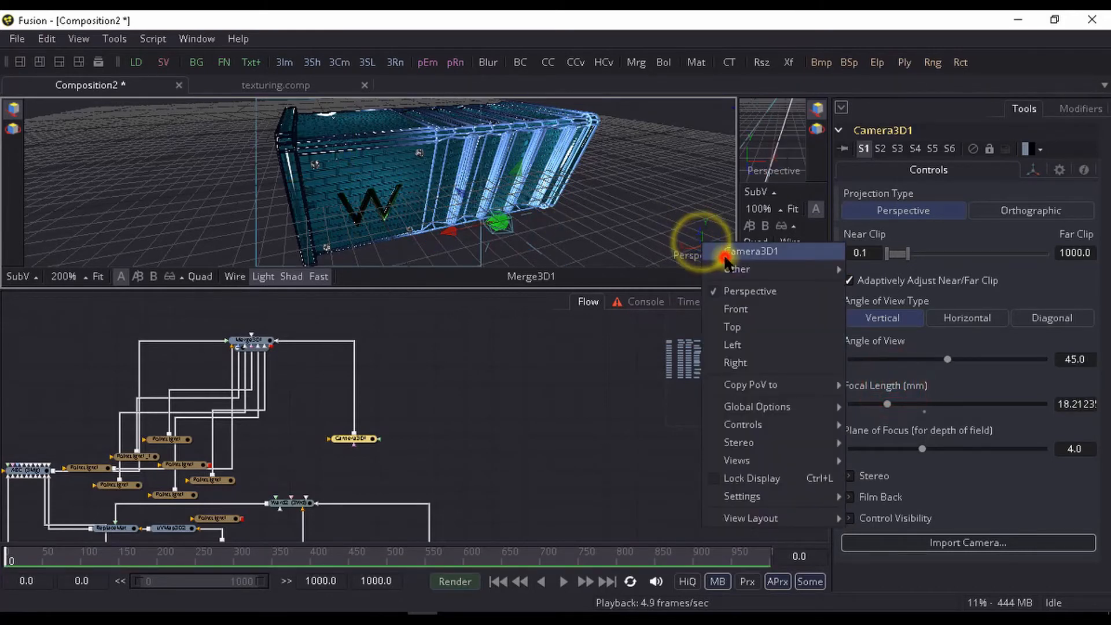
pyautogui.click(722, 250)
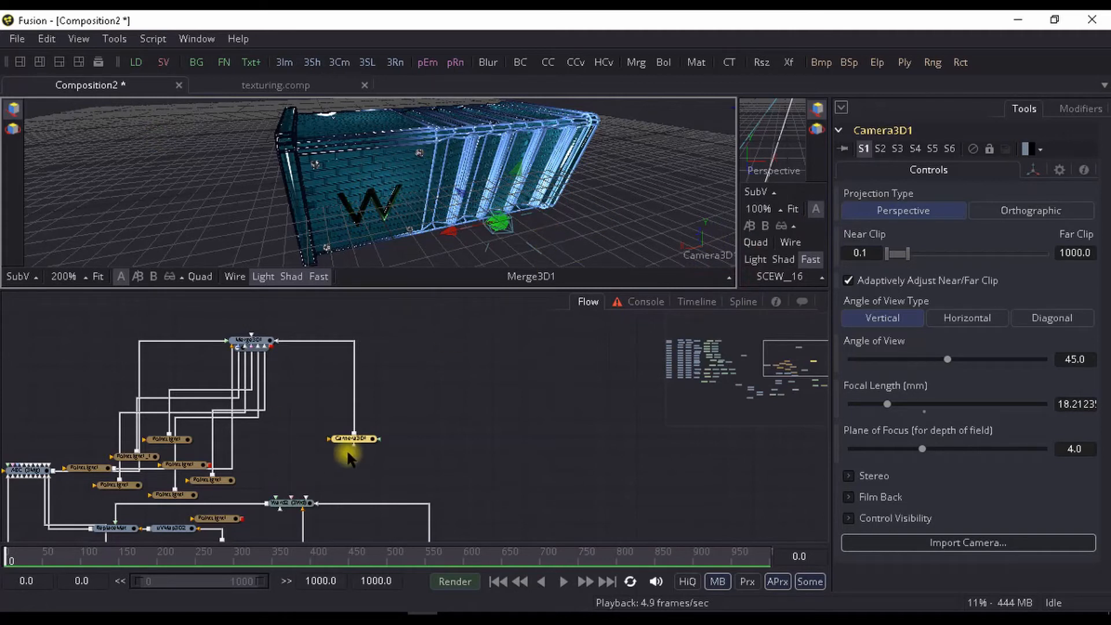
# - Add a Renderer 3D node after Merge3D1
pyautogui.moveTo(312, 447); pyautogui.dragTo(278, 443)
pyautogui.click(232, 338)
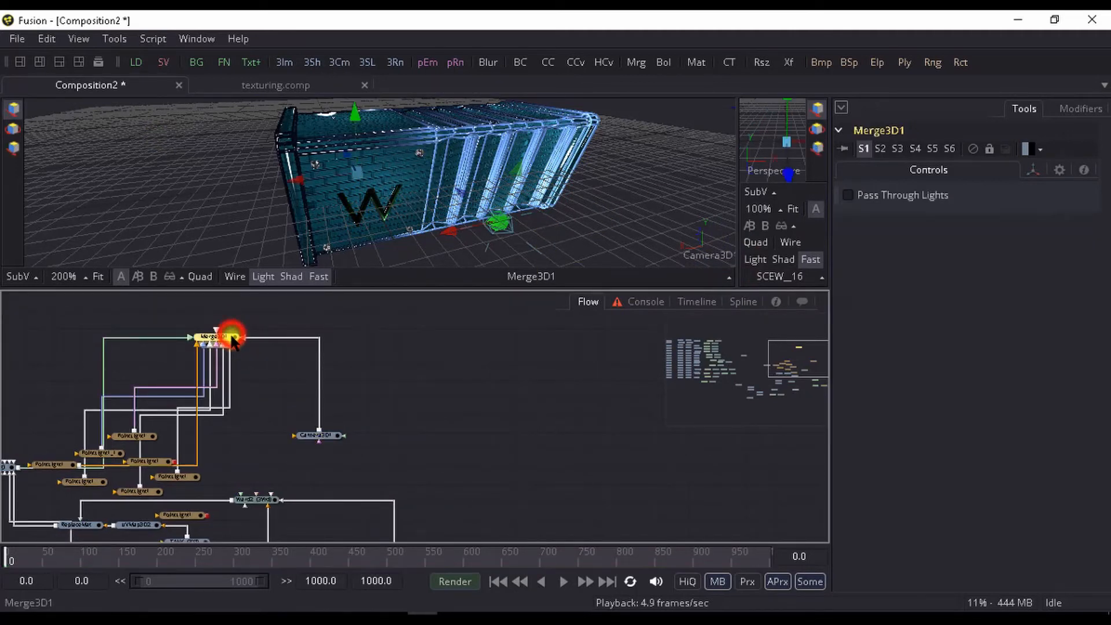
pyautogui.hotkey('ctrl', 'space')
pyautogui.write('re')
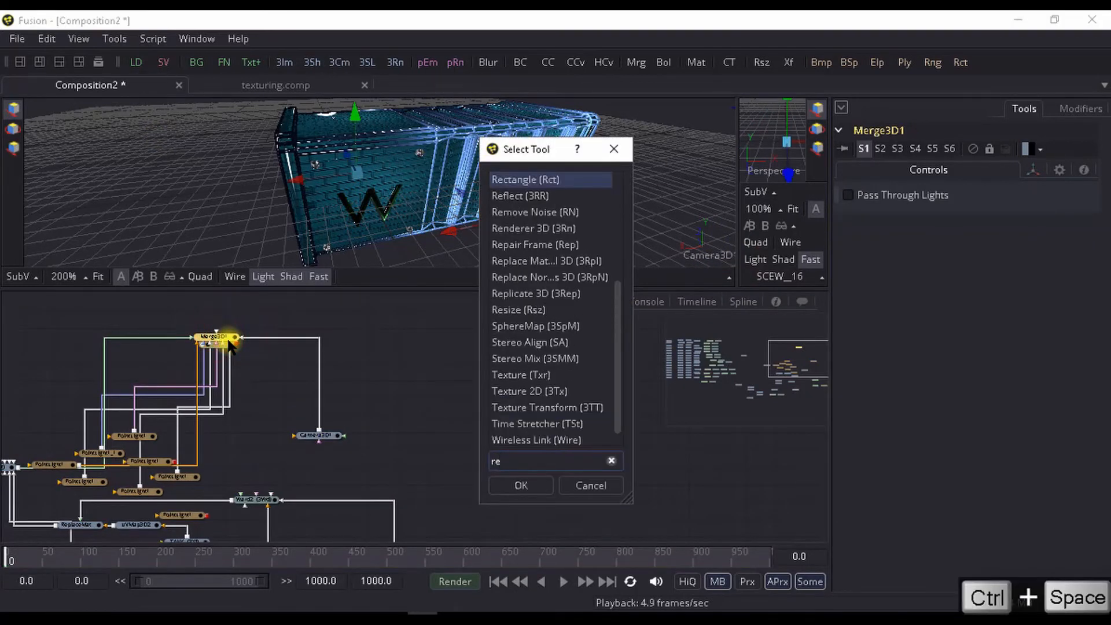
pyautogui.write('nde')
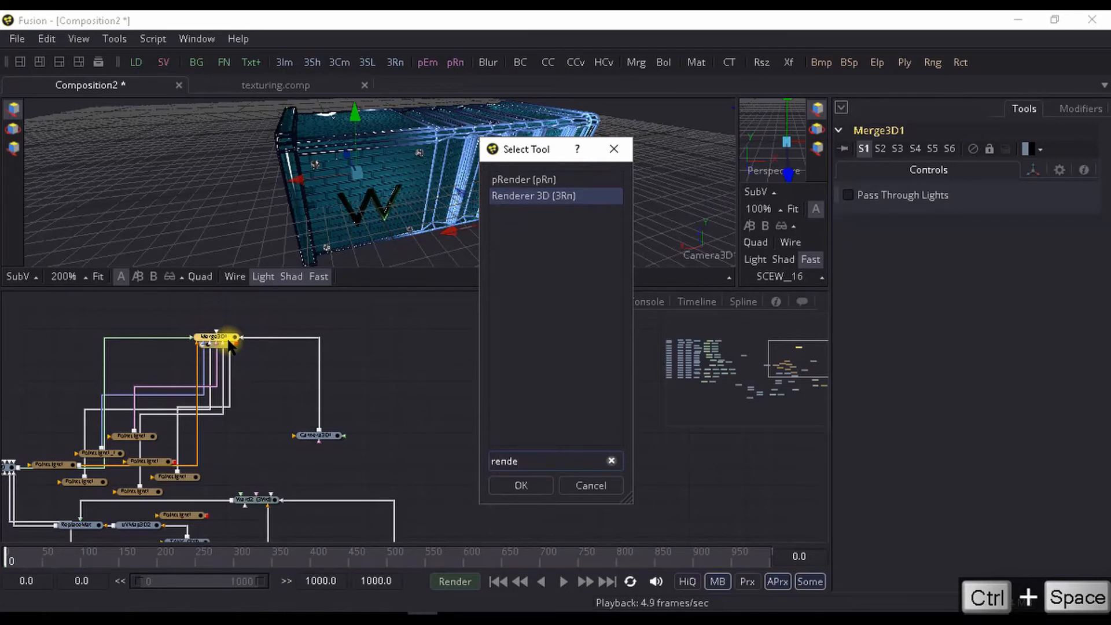
pyautogui.press('Return')
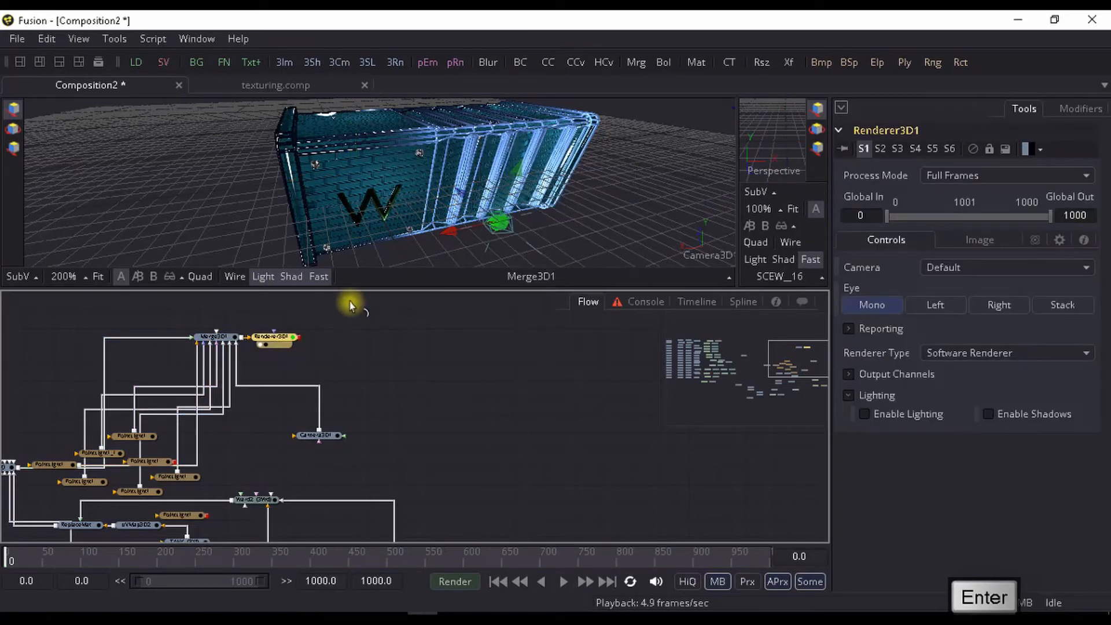
# - Display the Renderer3D1 output in the main viewer, fit the image to the view and inspect the rendered container
pyautogui.click(535, 225)
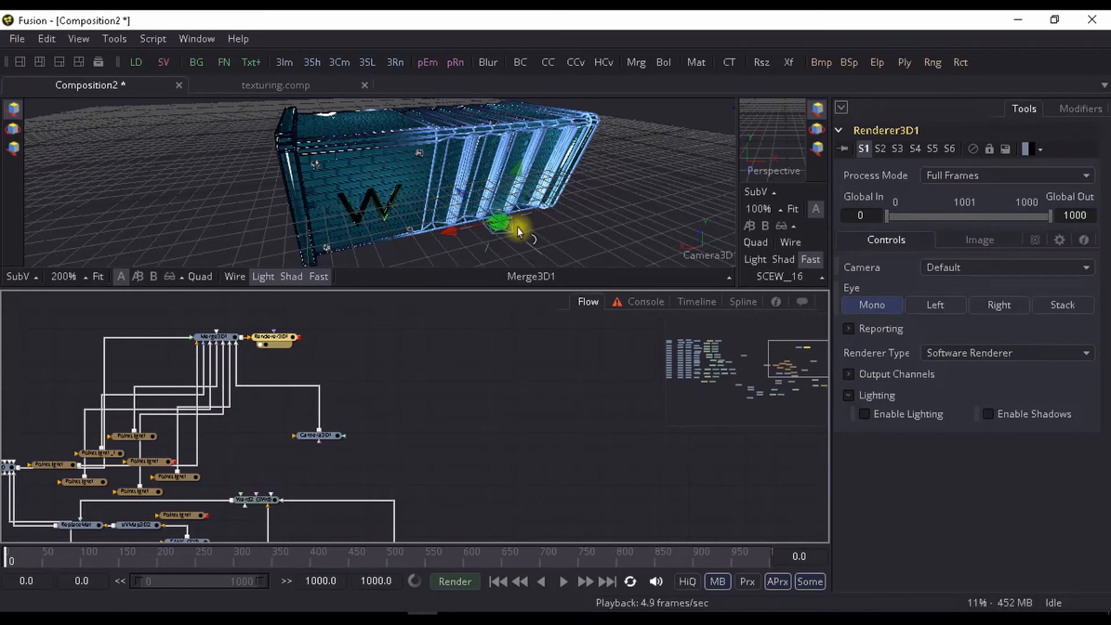
pyautogui.moveTo(497, 262); pyautogui.dragTo(528, 232)
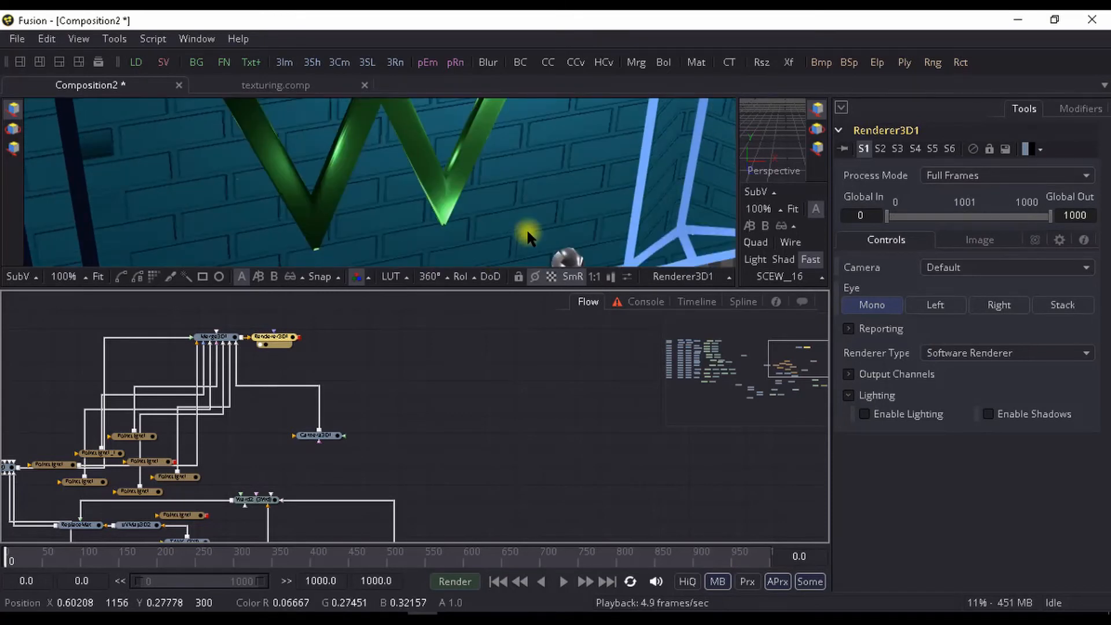
pyautogui.hotkey('ctrl', 'f')
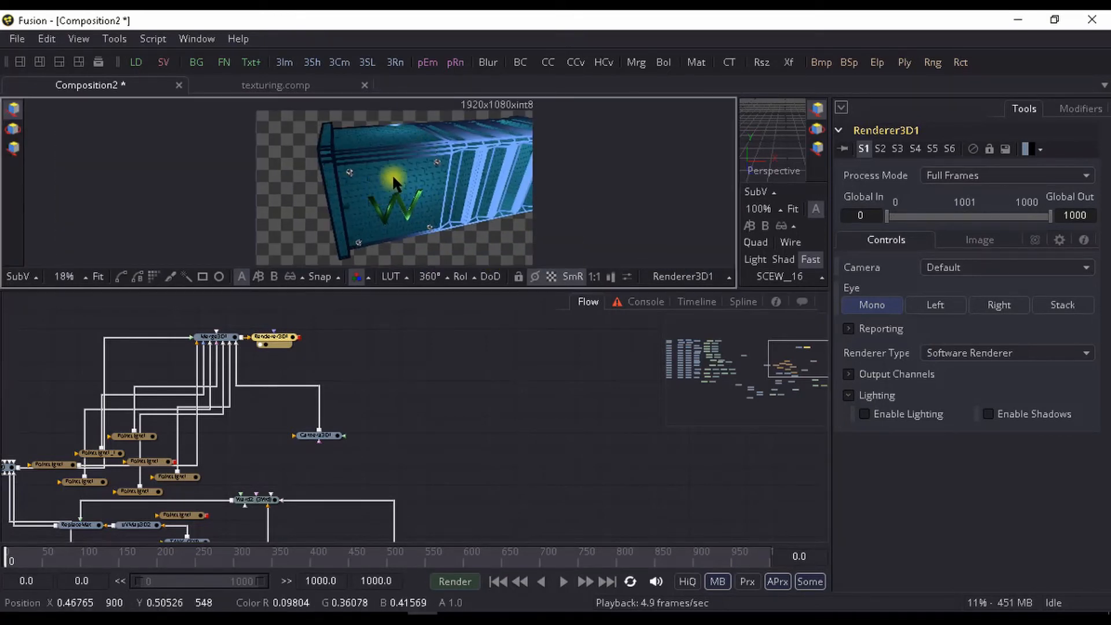
pyautogui.moveTo(393, 177); pyautogui.dragTo(413, 219)
pyautogui.scroll(2, 417, 163)
pyautogui.scroll(-1, 456, 185)
pyautogui.moveTo(456, 185); pyautogui.dragTo(462, 178)
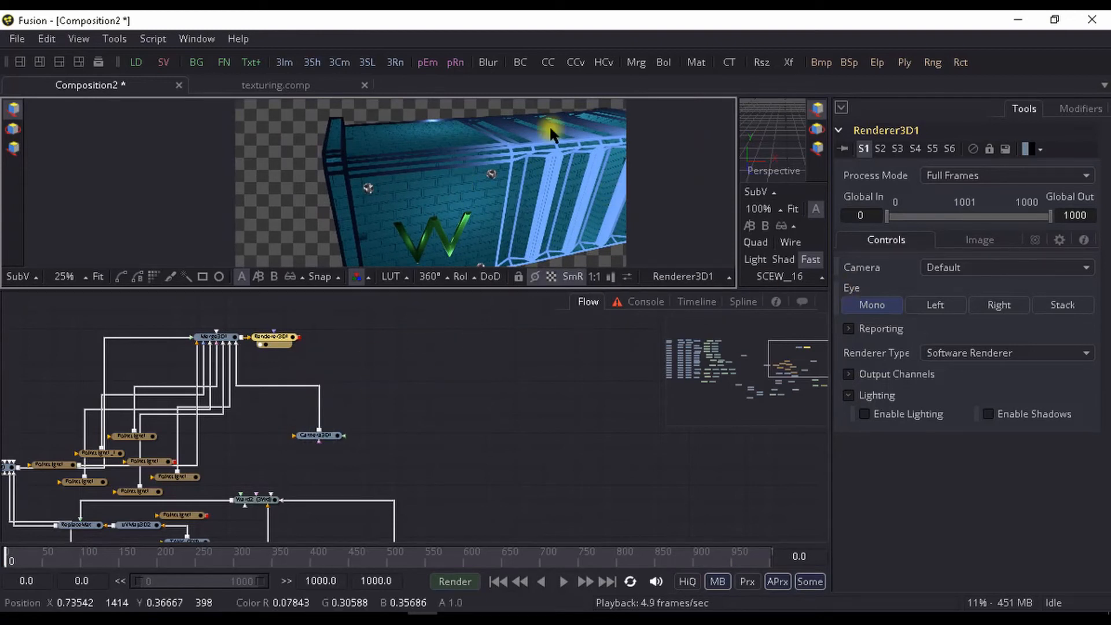
# - Enable lighting on Renderer3D1 and inspect the lit screws, bricks and W letter up close
pyautogui.click(864, 414)
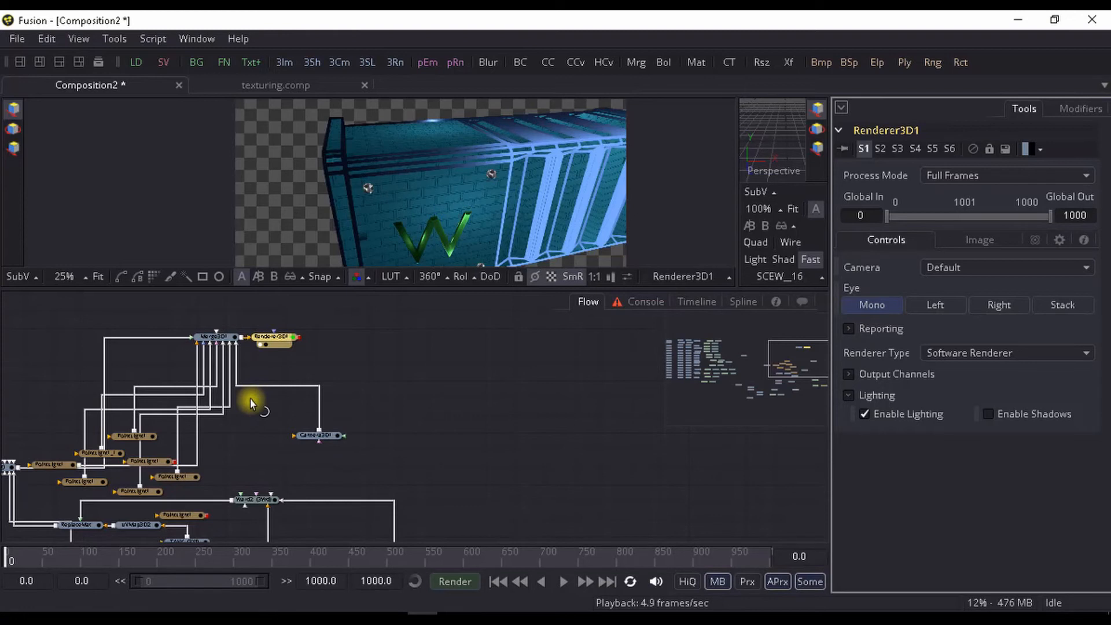
pyautogui.moveTo(497, 179); pyautogui.dragTo(530, 168)
pyautogui.scroll(-2, 473, 174)
pyautogui.scroll(3, 472, 174)
pyautogui.scroll(4, 527, 166)
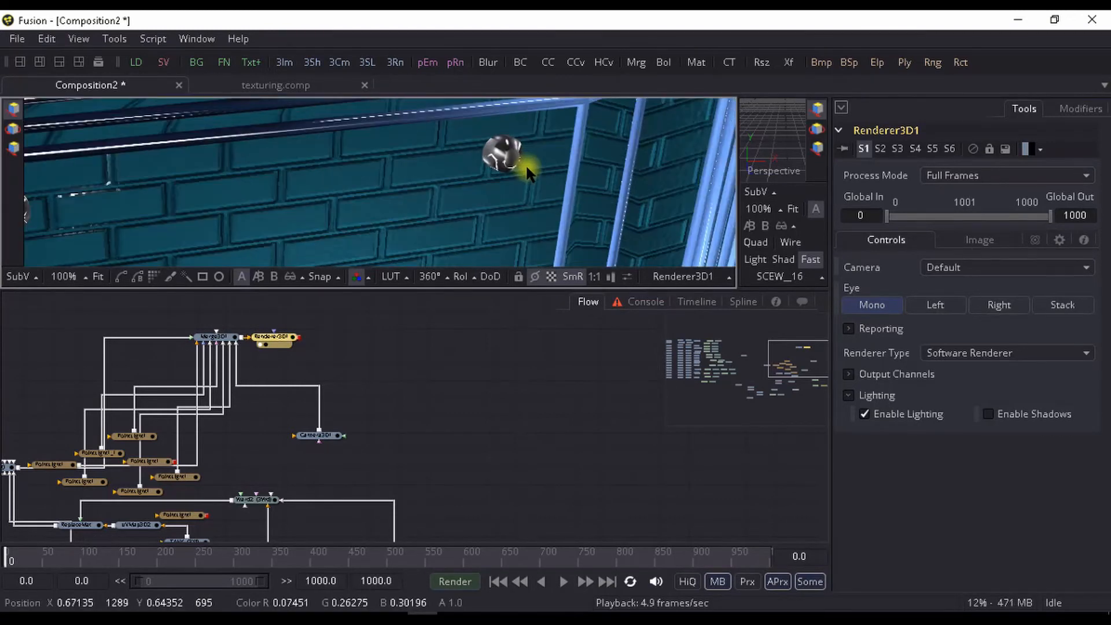
pyautogui.scroll(-3, 533, 175)
pyautogui.scroll(2, 481, 175)
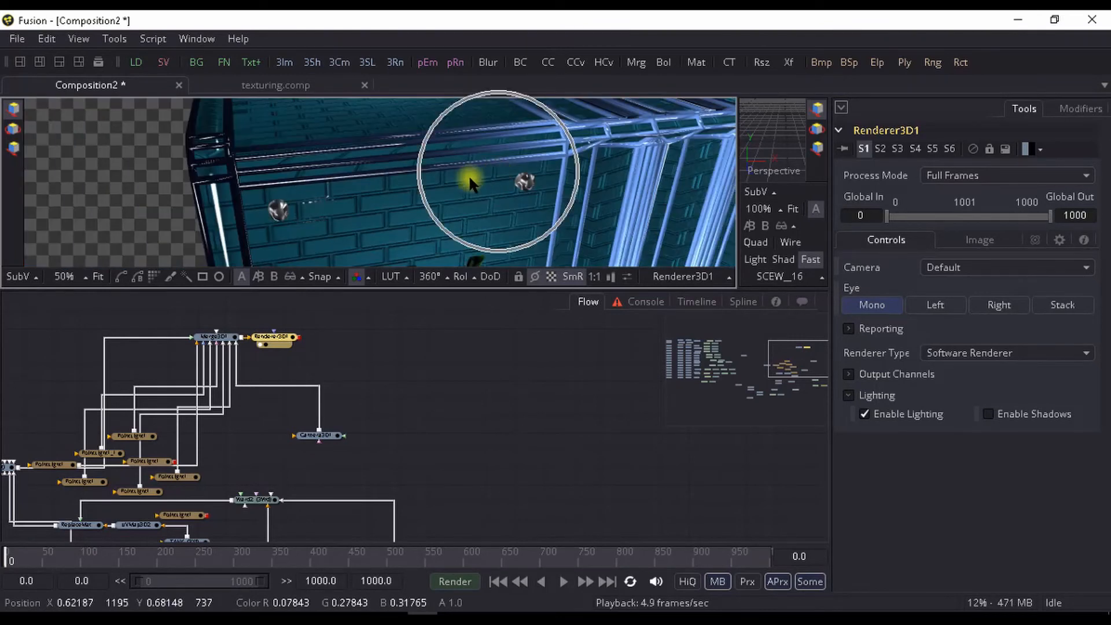
pyautogui.scroll(-5, 372, 203)
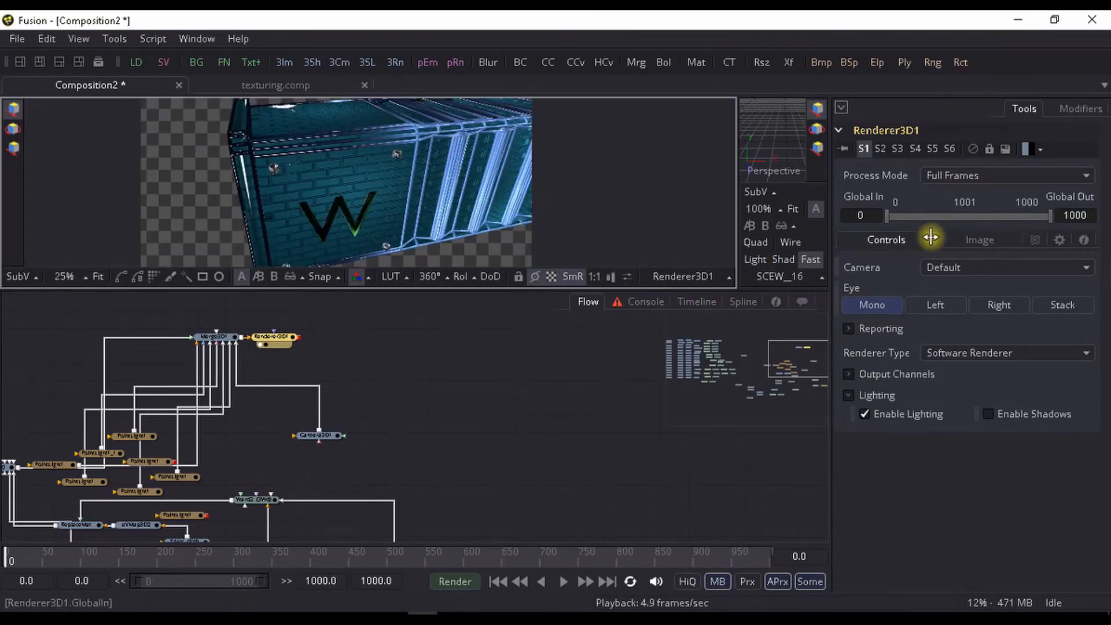
# - Set the image depth of Renderer3D1 to int16
pyautogui.click(960, 241)
pyautogui.scroll(-1, 914, 296)
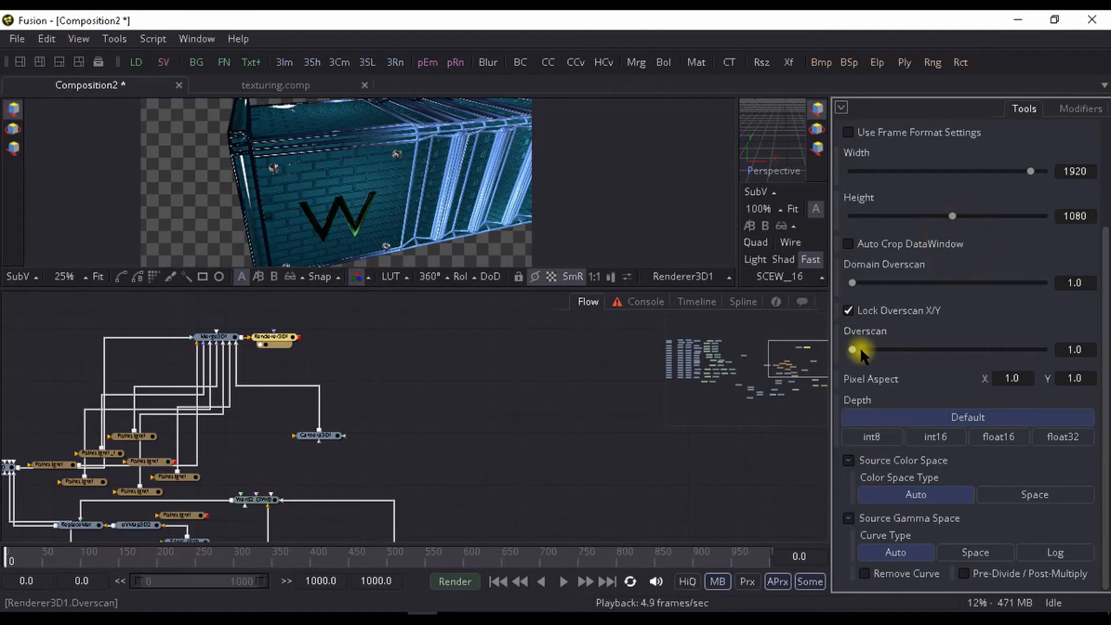
pyautogui.click(952, 438)
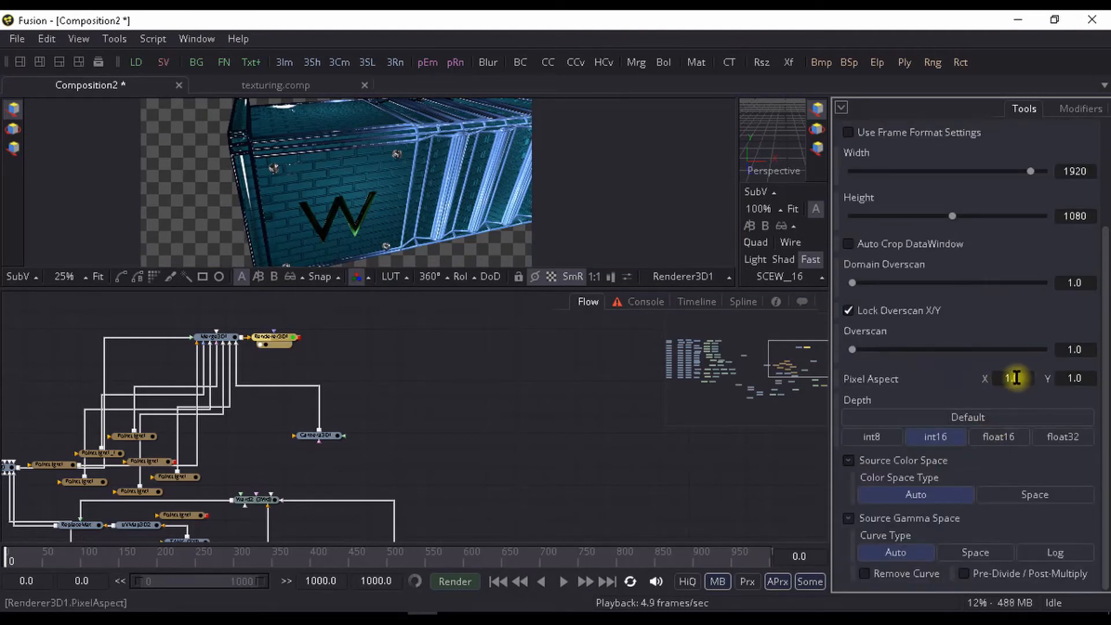
# - Raise the overscan of Renderer3D1 to about 1.45
pyautogui.scroll(3, 1016, 378)
pyautogui.moveTo(852, 448); pyautogui.dragTo(874, 452)
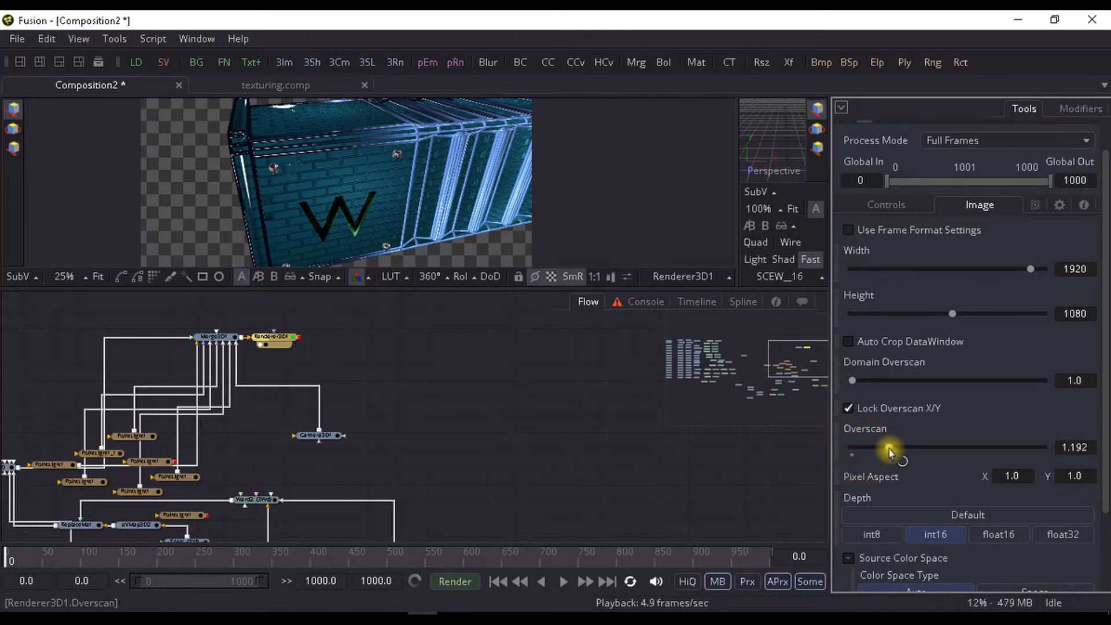
pyautogui.scroll(-3, 891, 491)
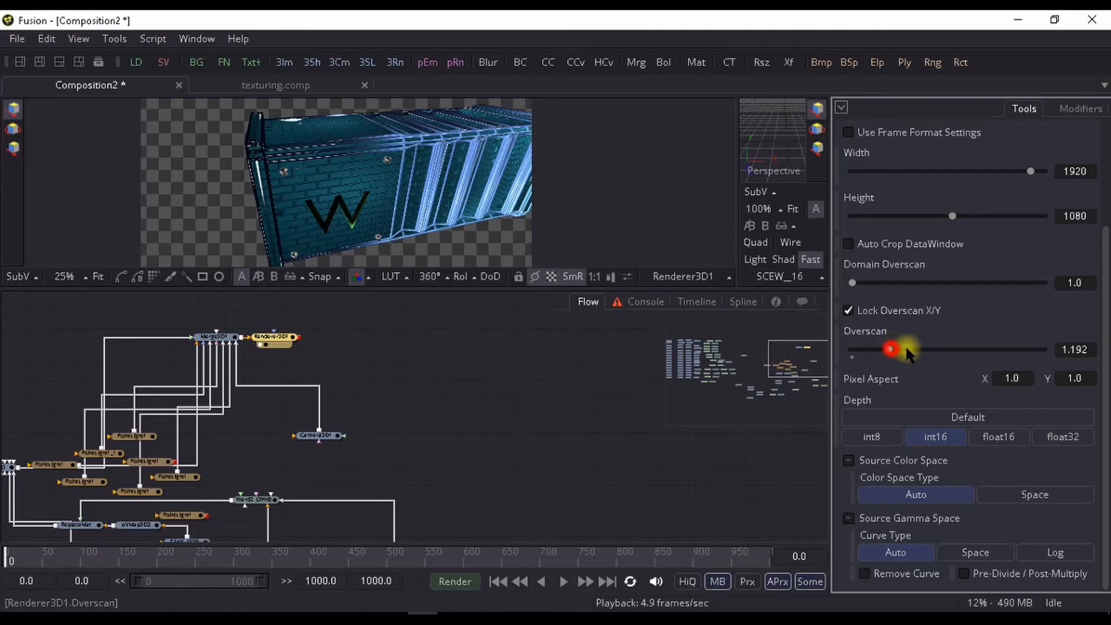
pyautogui.moveTo(907, 350); pyautogui.dragTo(940, 347)
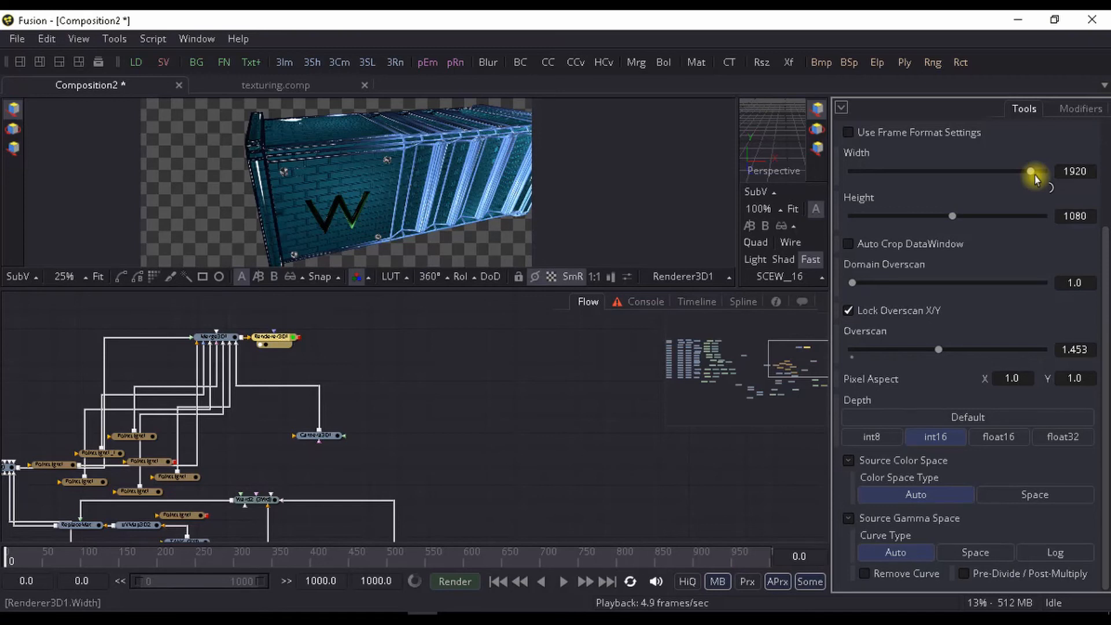
# - Raise the output size of Renderer3D1 to a width of 2047 and a height of 2046
pyautogui.moveTo(1035, 175); pyautogui.dragTo(1043, 171)
pyautogui.moveTo(952, 216); pyautogui.dragTo(1052, 237)
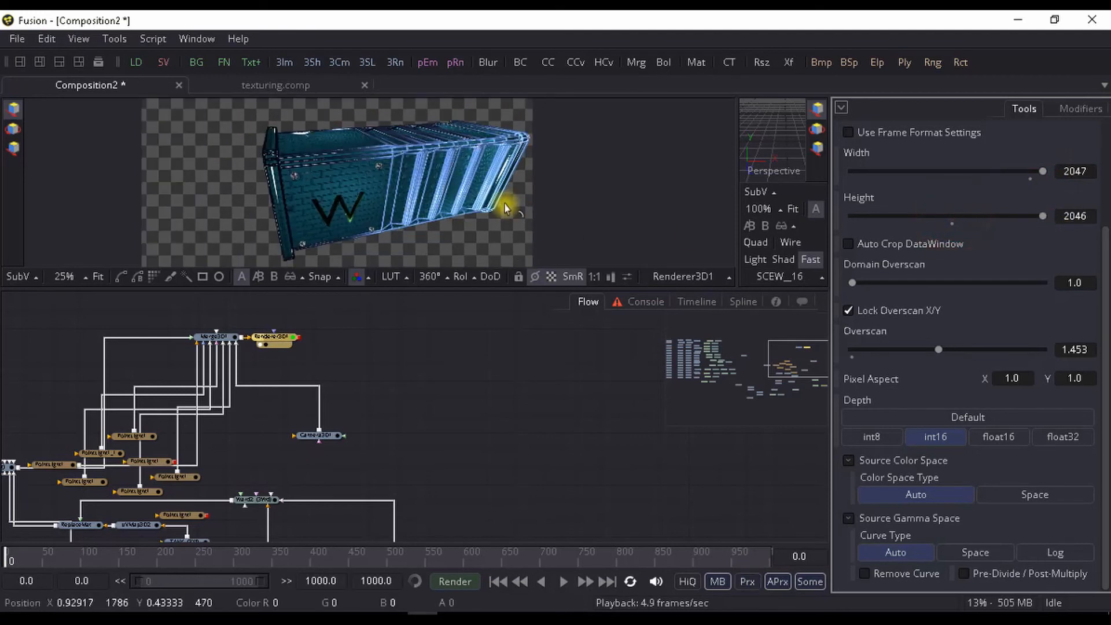
# - Examine the enlarged container render up close, including the screws, brick texture, W letter and metal edges
pyautogui.moveTo(505, 203); pyautogui.dragTo(533, 196)
pyautogui.scroll(2, 532, 196)
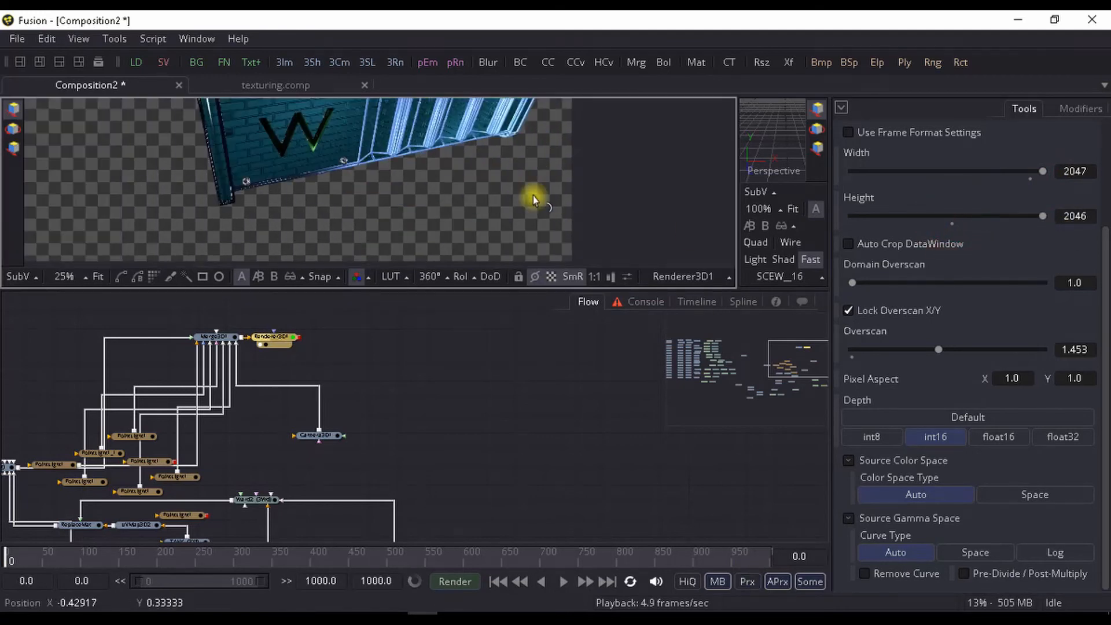
pyautogui.moveTo(491, 223); pyautogui.dragTo(570, 300)
pyautogui.moveTo(420, 159); pyautogui.dragTo(379, 295)
pyautogui.scroll(1, 452, 248)
pyautogui.scroll(5, 451, 245)
pyautogui.scroll(-6, 446, 243)
pyautogui.scroll(1, 565, 164)
pyautogui.scroll(-3, 565, 164)
pyautogui.scroll(4, 403, 168)
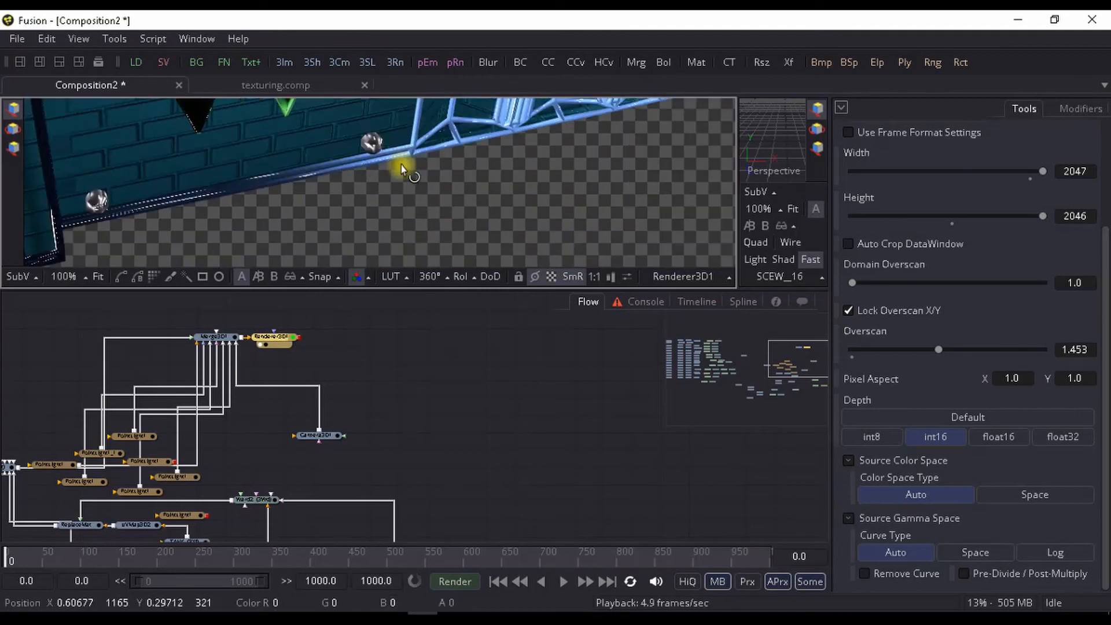
pyautogui.moveTo(405, 166); pyautogui.dragTo(391, 249)
pyautogui.moveTo(461, 129); pyautogui.dragTo(459, 278)
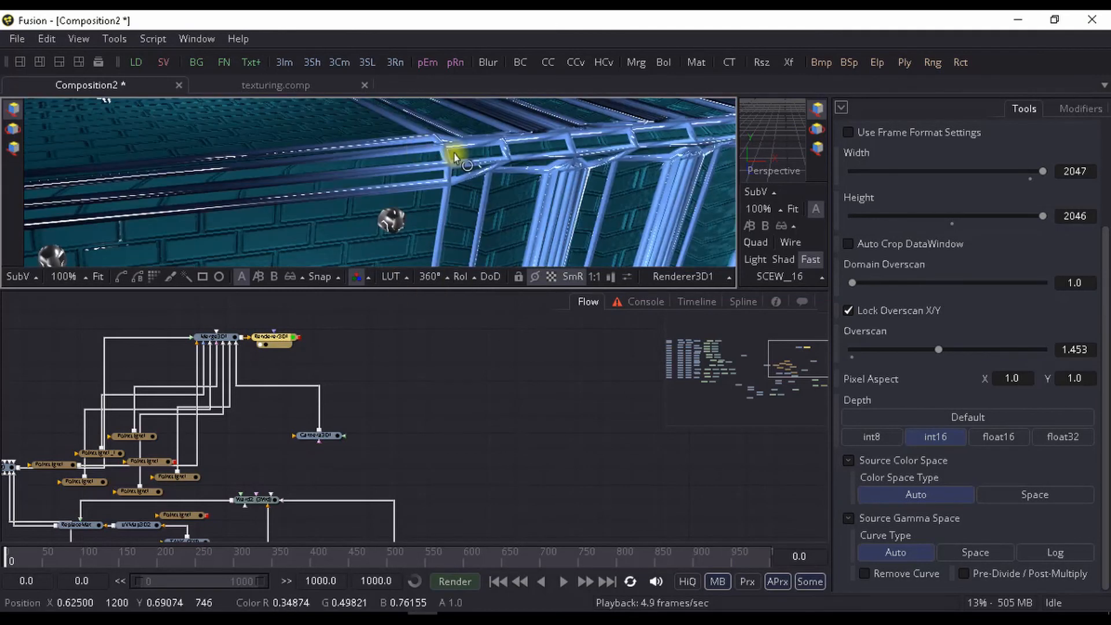
pyautogui.moveTo(452, 154); pyautogui.dragTo(485, 161)
# - Look over the point light, merge and camera nodes in the flow, and view the whole rendered container
pyautogui.moveTo(248, 509); pyautogui.dragTo(397, 458)
pyautogui.scroll(4, 354, 408)
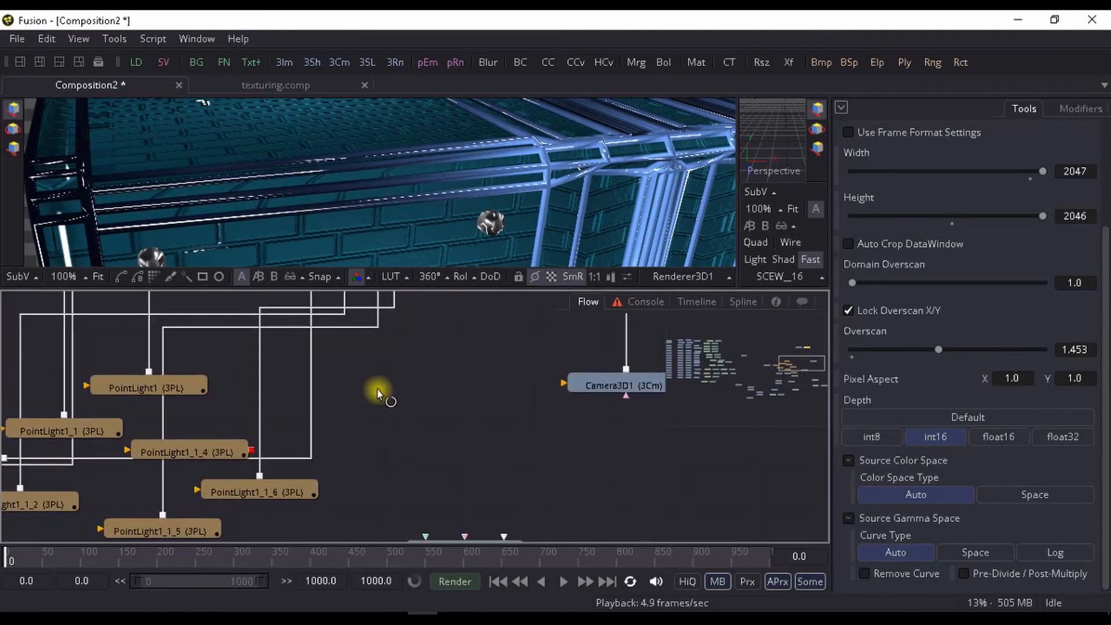
pyautogui.scroll(-3, 377, 389)
pyautogui.moveTo(375, 385); pyautogui.dragTo(313, 486)
pyautogui.scroll(-4, 519, 215)
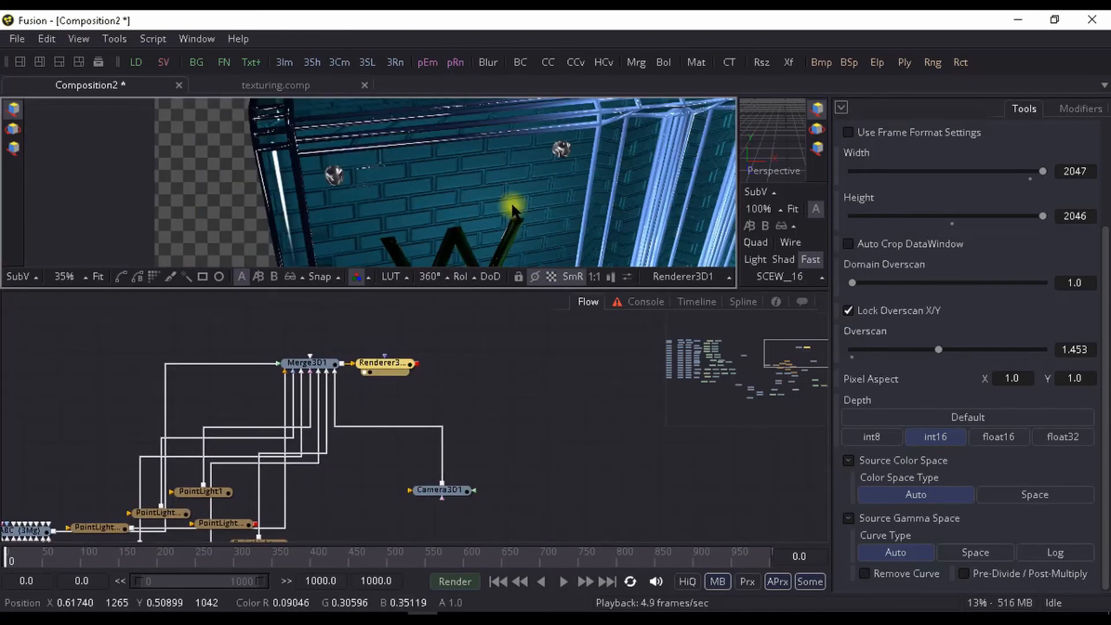
pyautogui.moveTo(235, 494); pyautogui.dragTo(353, 412)
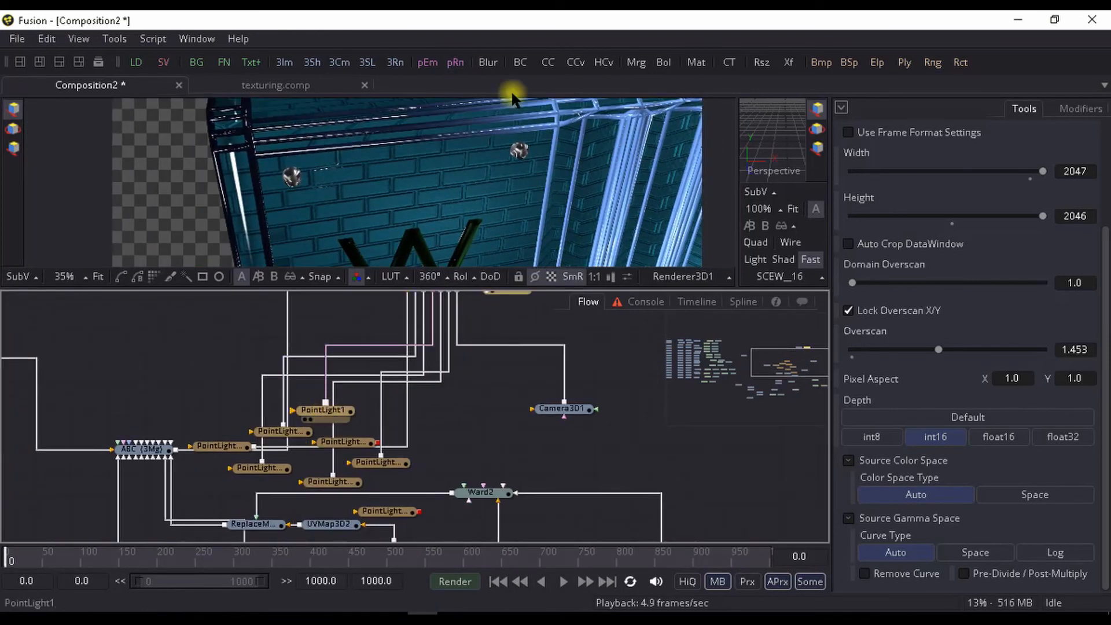
pyautogui.scroll(-2, 473, 188)
pyautogui.moveTo(427, 196); pyautogui.dragTo(377, 175)
pyautogui.scroll(-1, 562, 188)
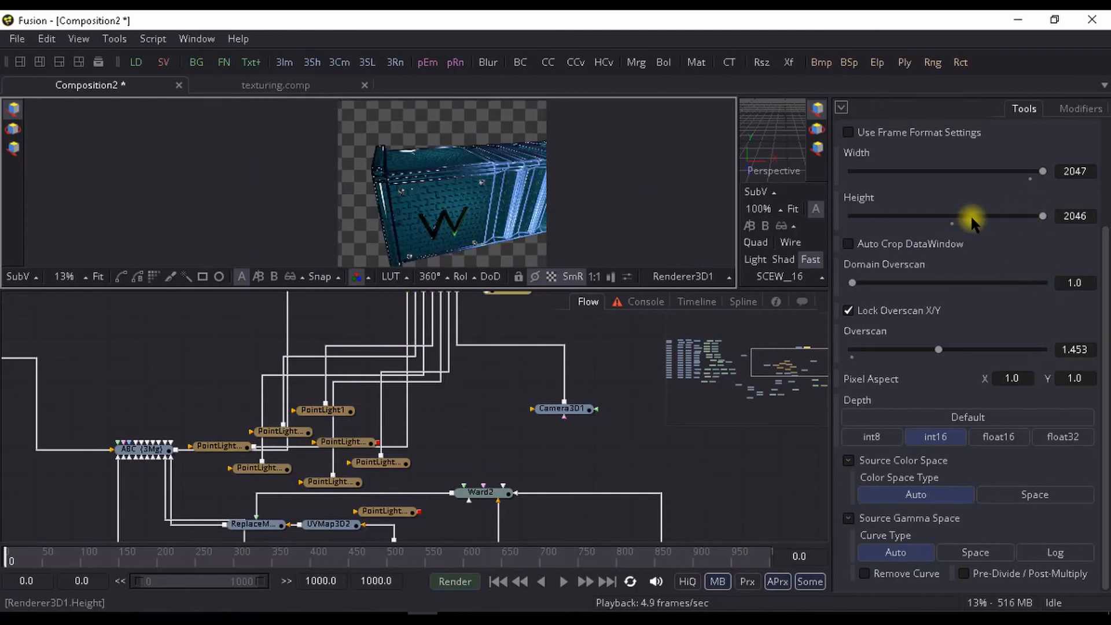
# - Undo the width and height changes on Renderer3D1 and review the container render close up and as a whole
pyautogui.hotkey('ctrl', 'z')
pyautogui.scroll(1, 513, 235)
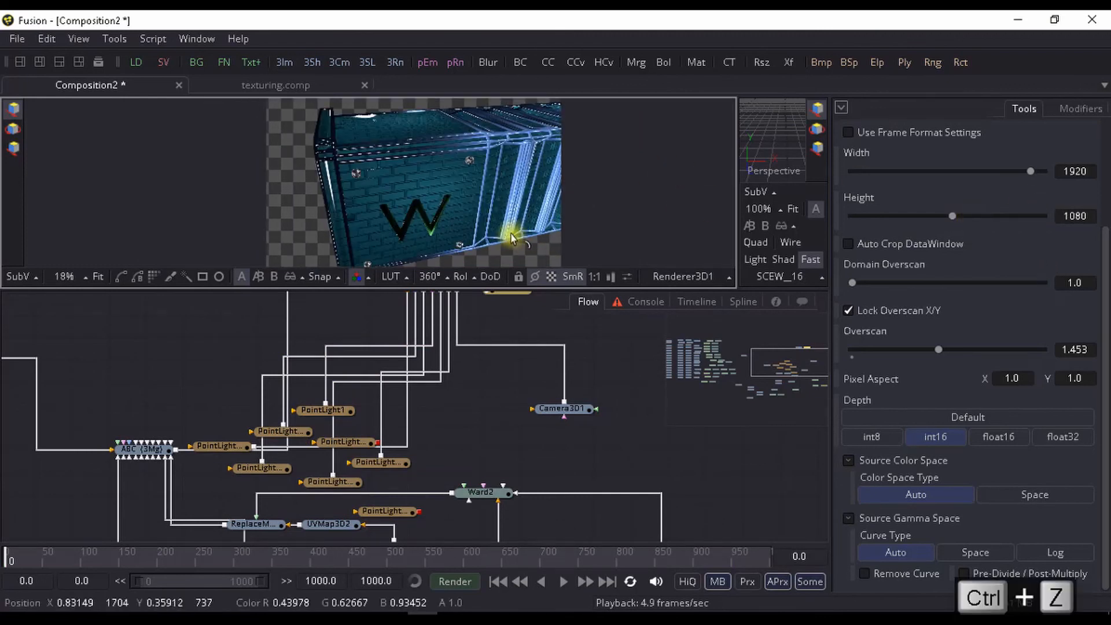
pyautogui.moveTo(473, 212); pyautogui.dragTo(498, 176)
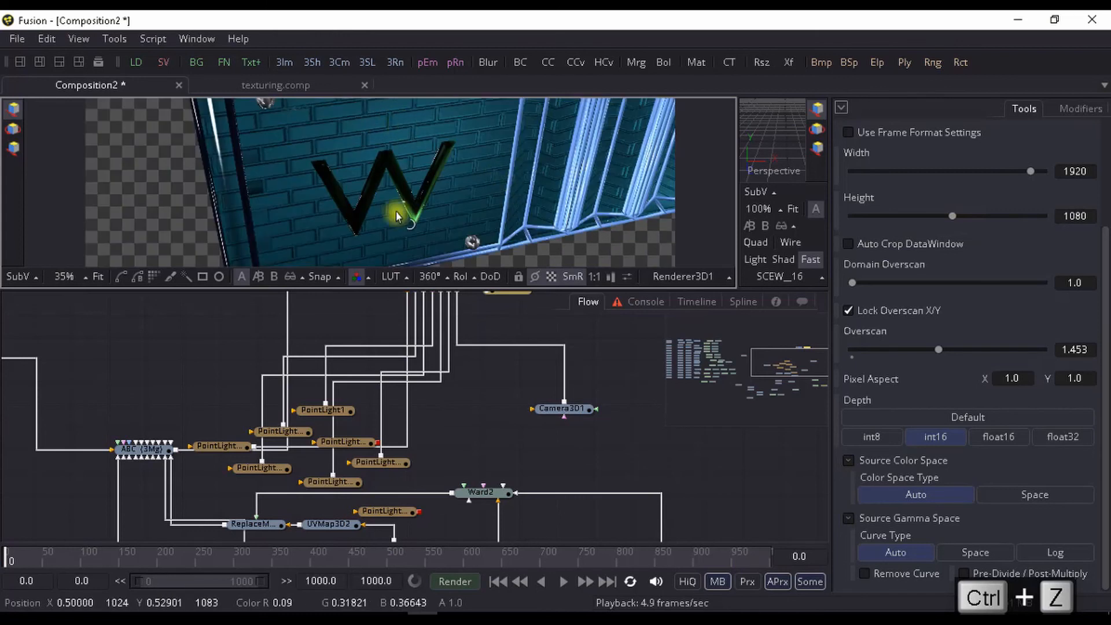
pyautogui.scroll(-1, 397, 214)
pyautogui.moveTo(394, 214); pyautogui.dragTo(431, 181)
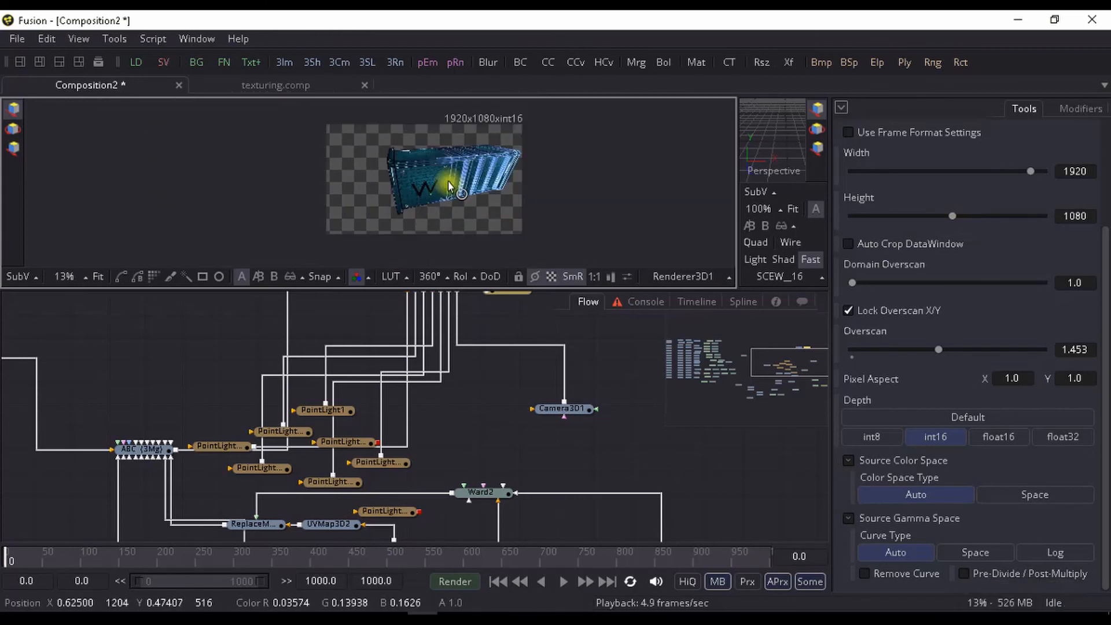
pyautogui.scroll(1, 451, 188)
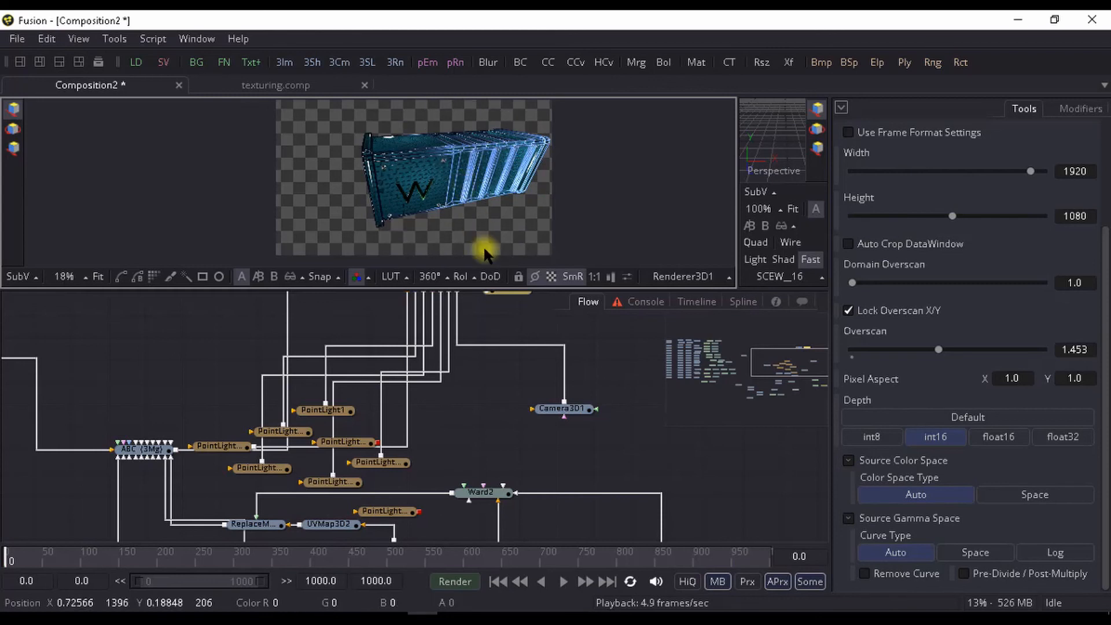
pyautogui.click(727, 614)
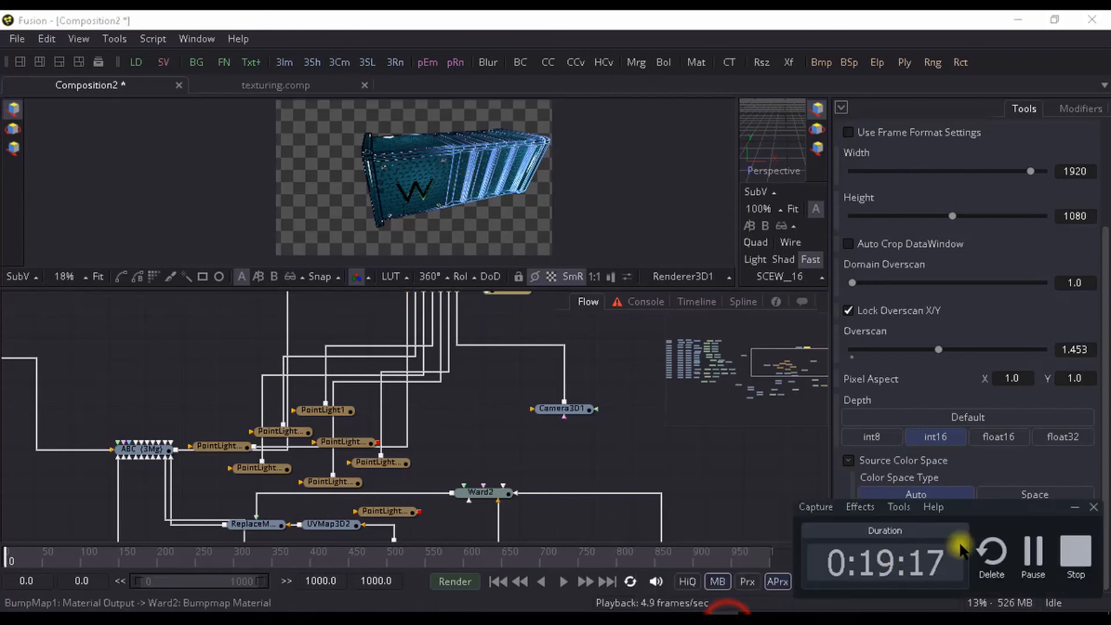
pyautogui.click(1076, 555)
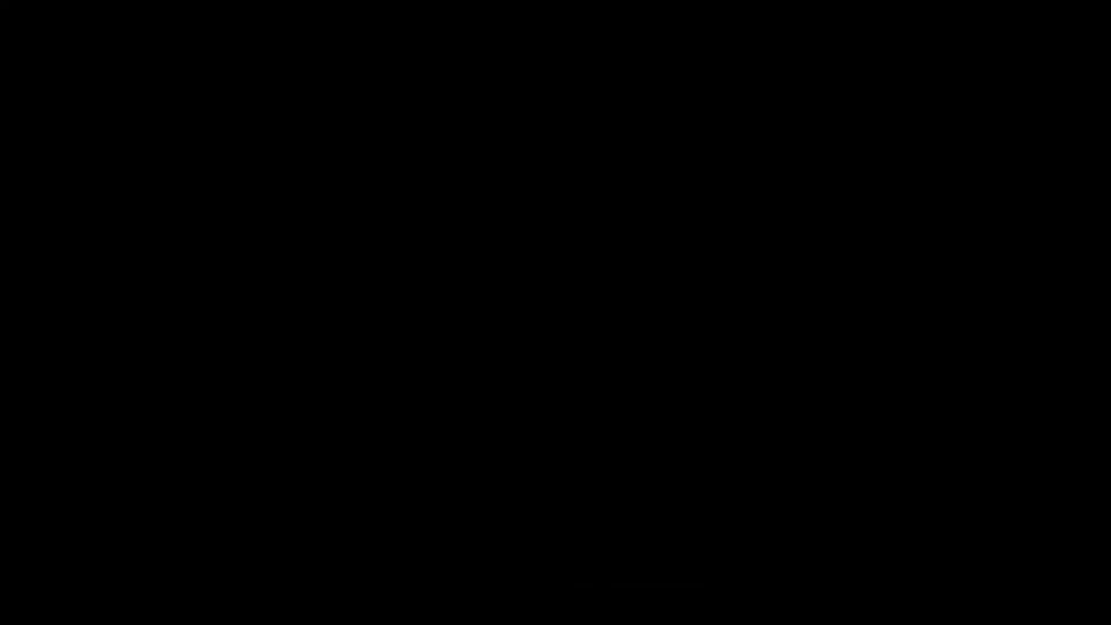